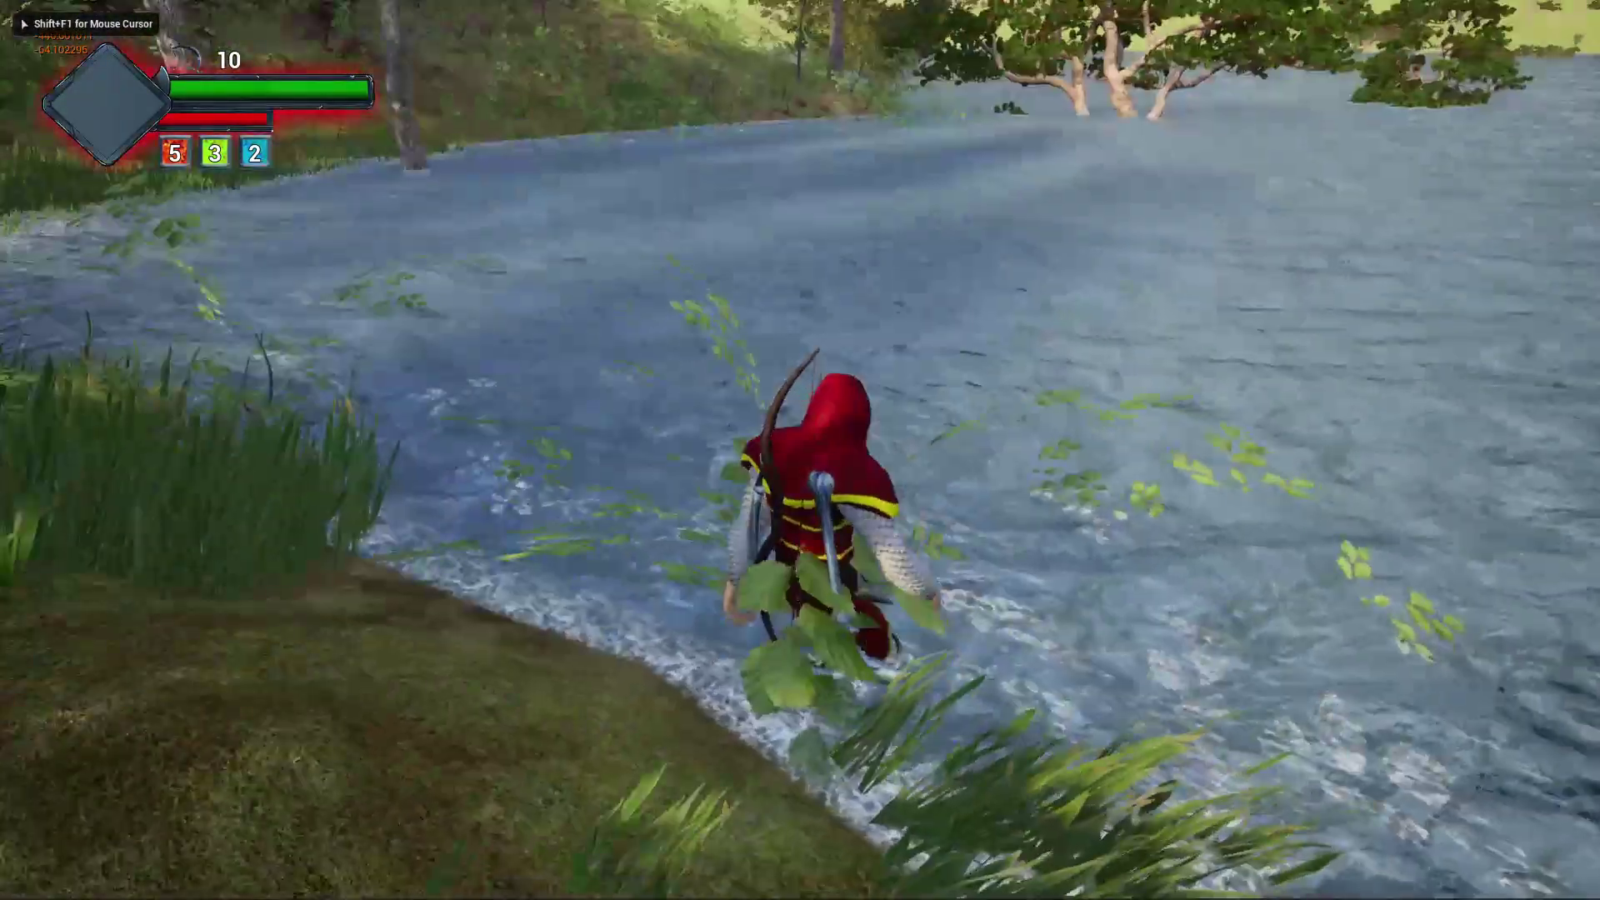
Play-test the level by moving the character through the shallow water along the lake shore, then end the play session
{"action": "key", "text": "w"}
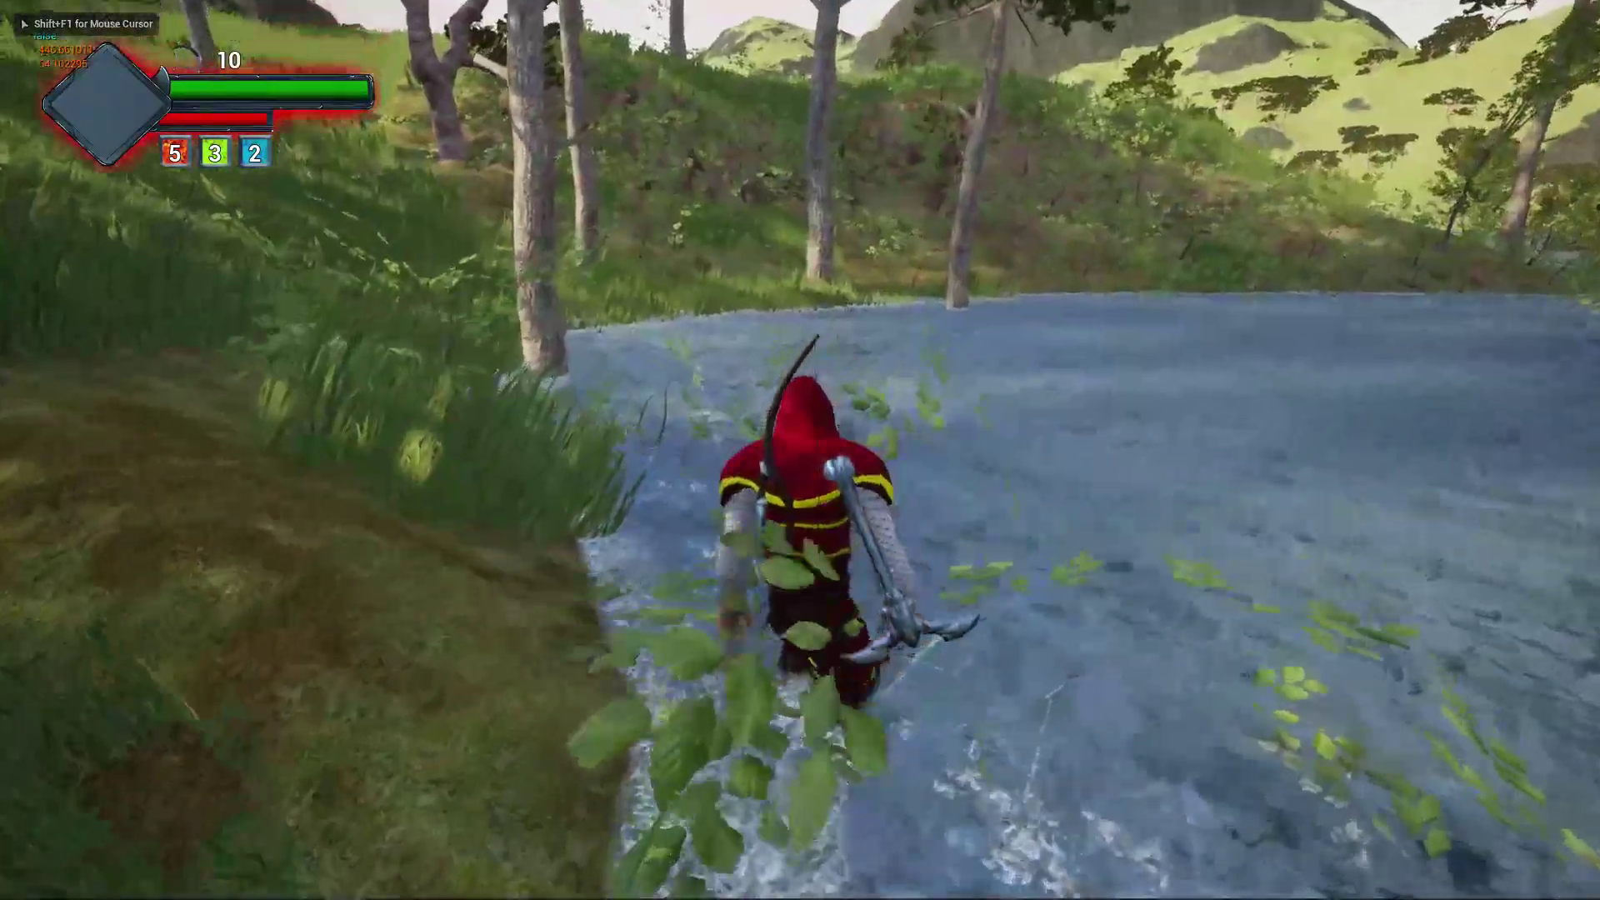
{"action": "key", "text": "s"}
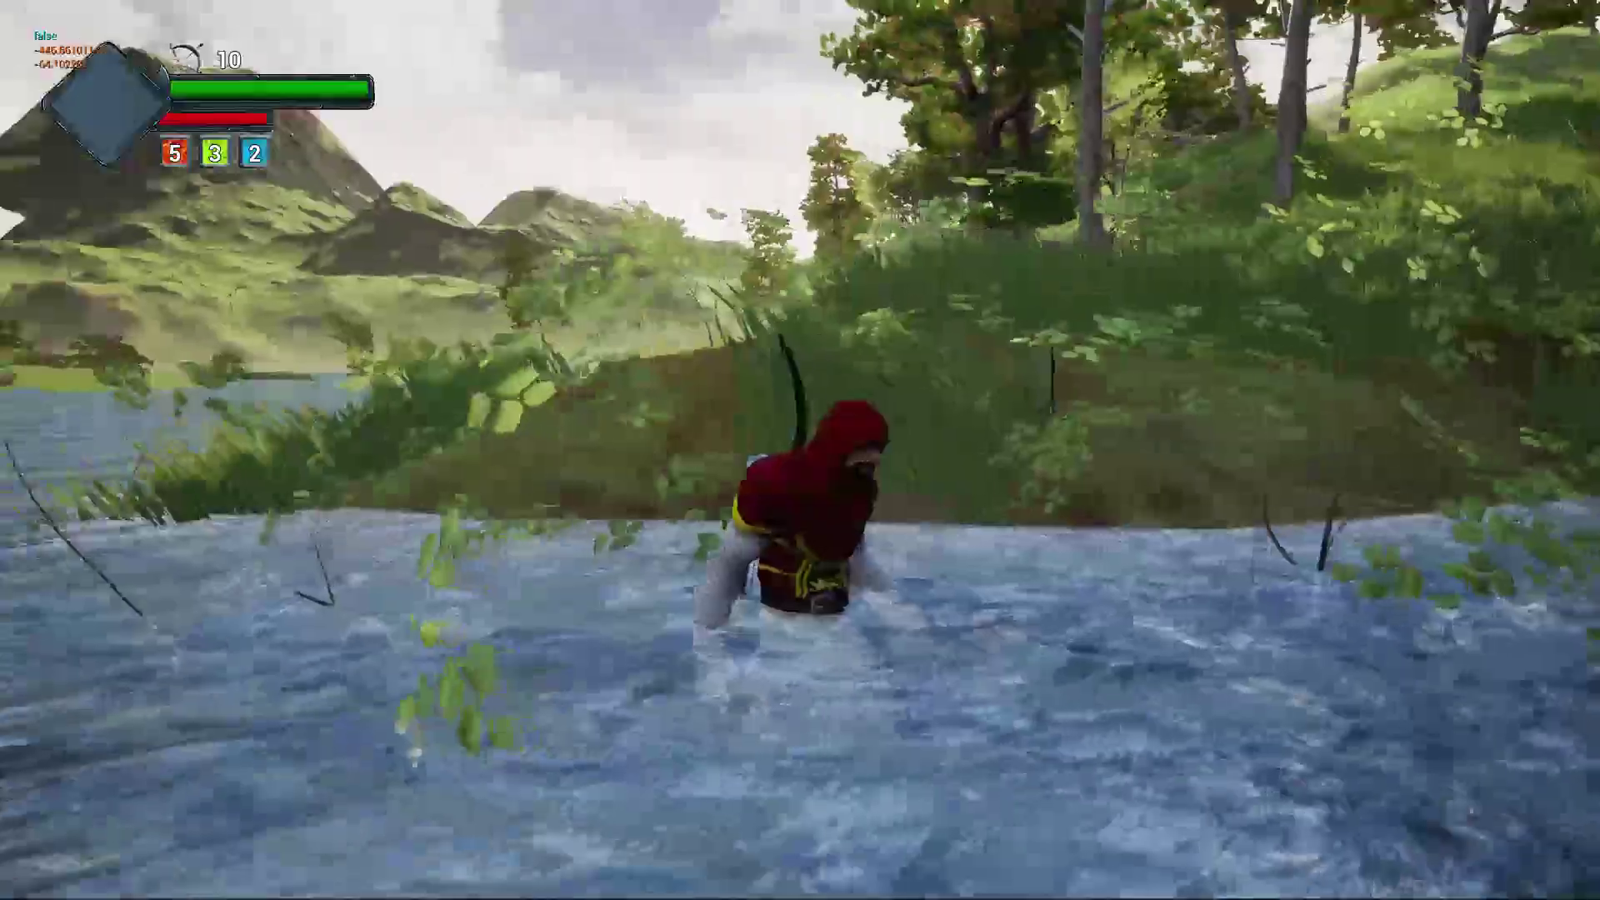
{"action": "key", "text": "Escape"}
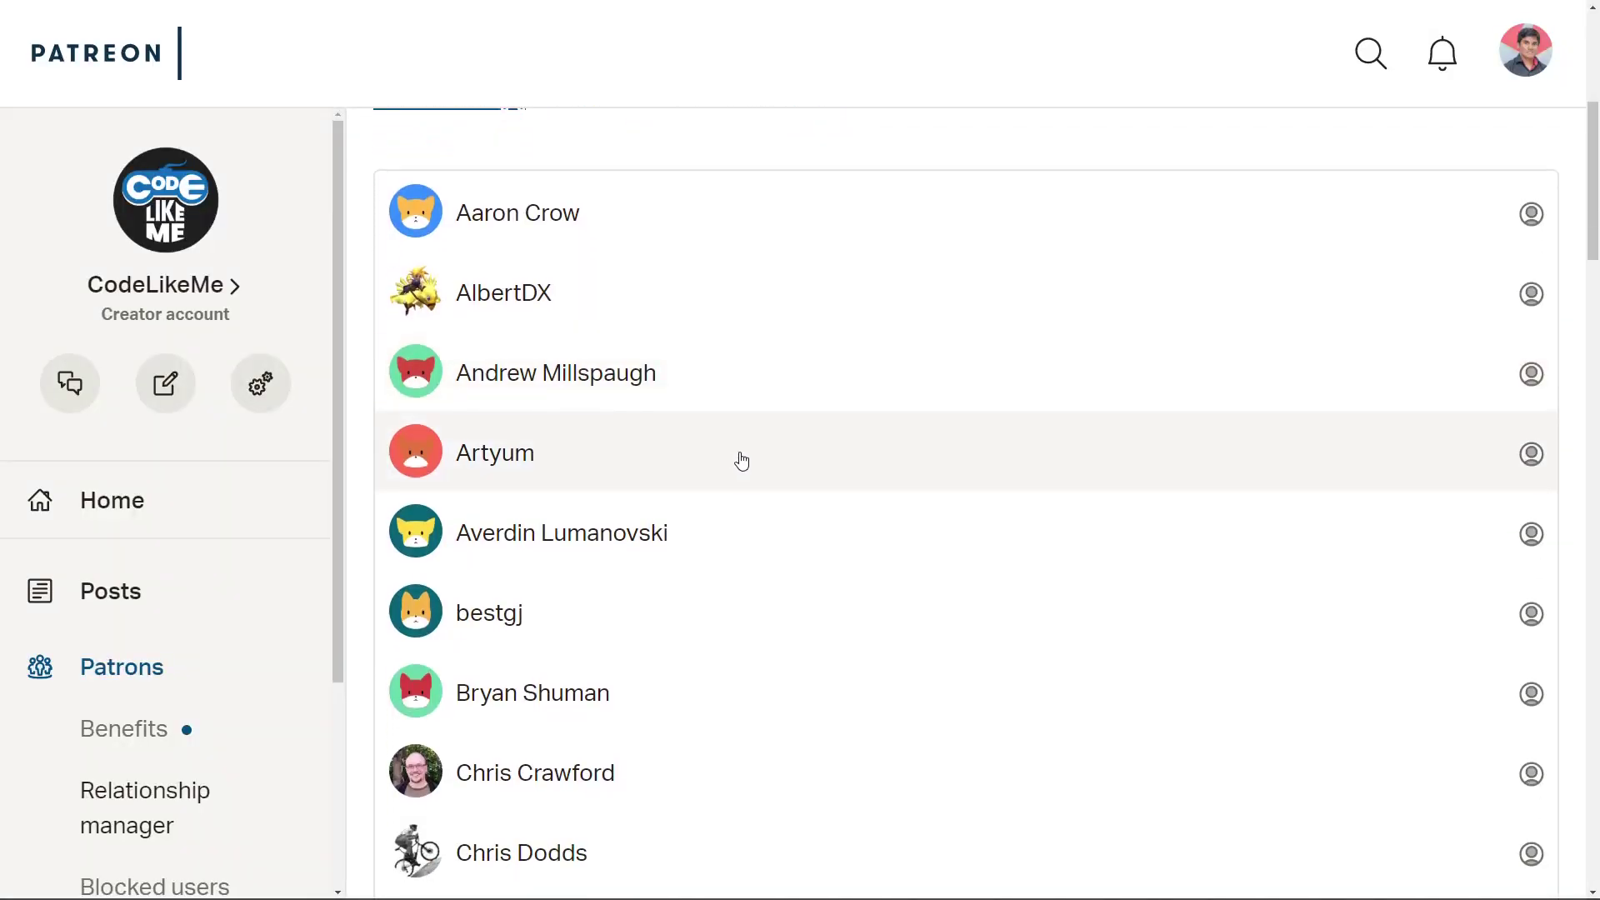
Look through the list of active paid patrons on the Patreon creator page, including its second page
{"action": "scroll", "coordinate": [740, 458], "scroll_direction": "up", "scroll_amount": 1}
{"action": "scroll", "coordinate": [740, 458], "scroll_direction": "down", "scroll_amount": 10}
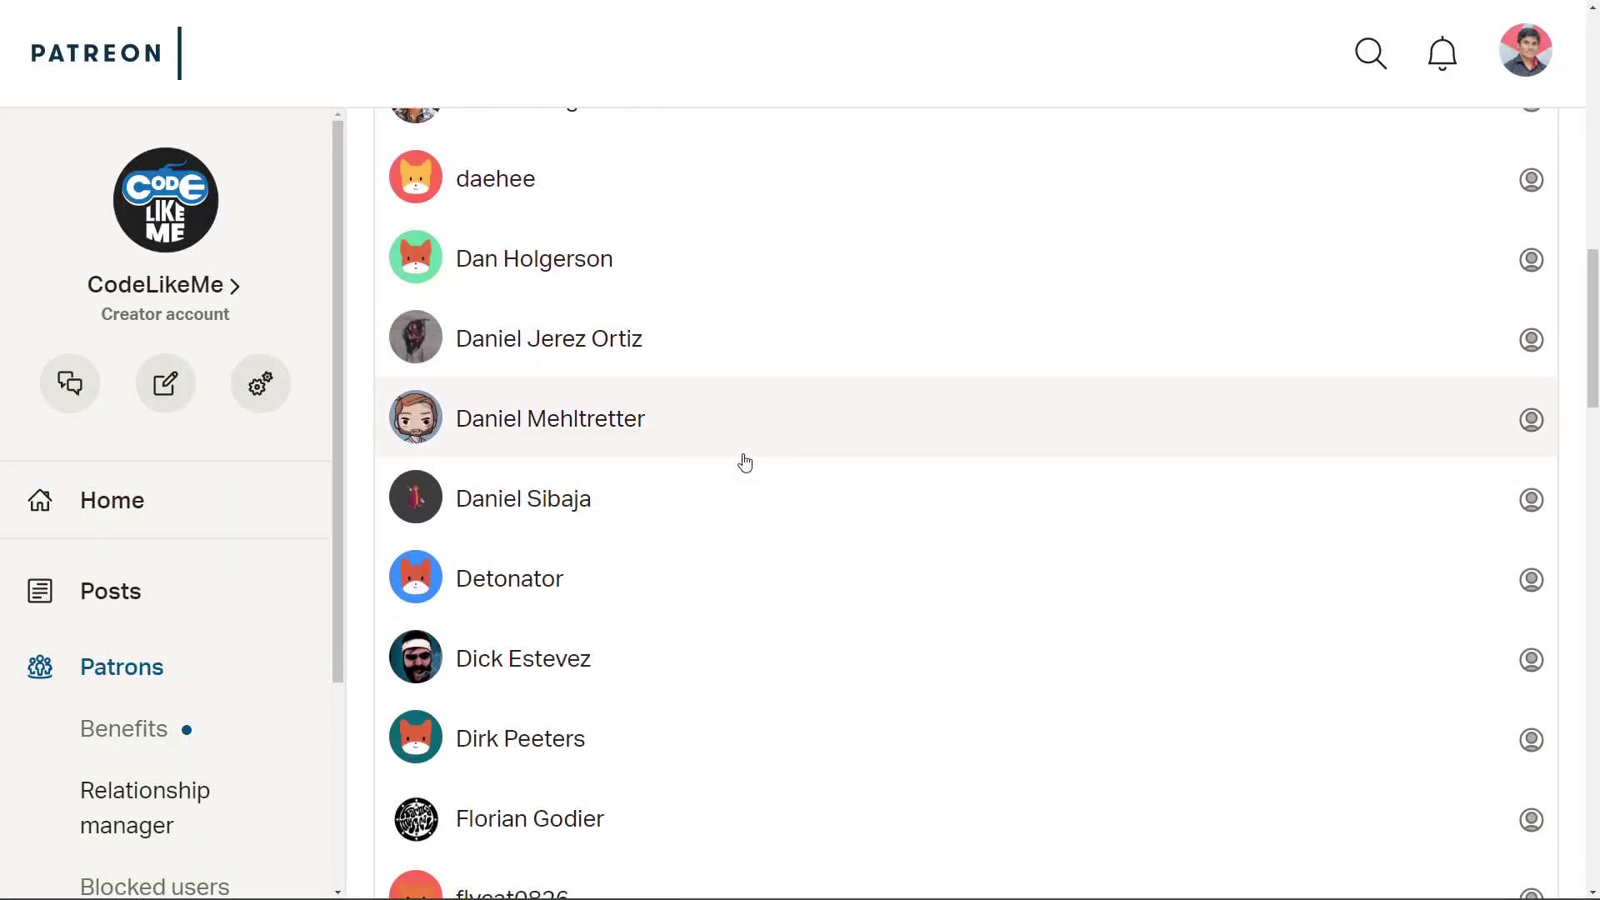
{"action": "scroll", "coordinate": [745, 462], "scroll_direction": "down", "scroll_amount": 20}
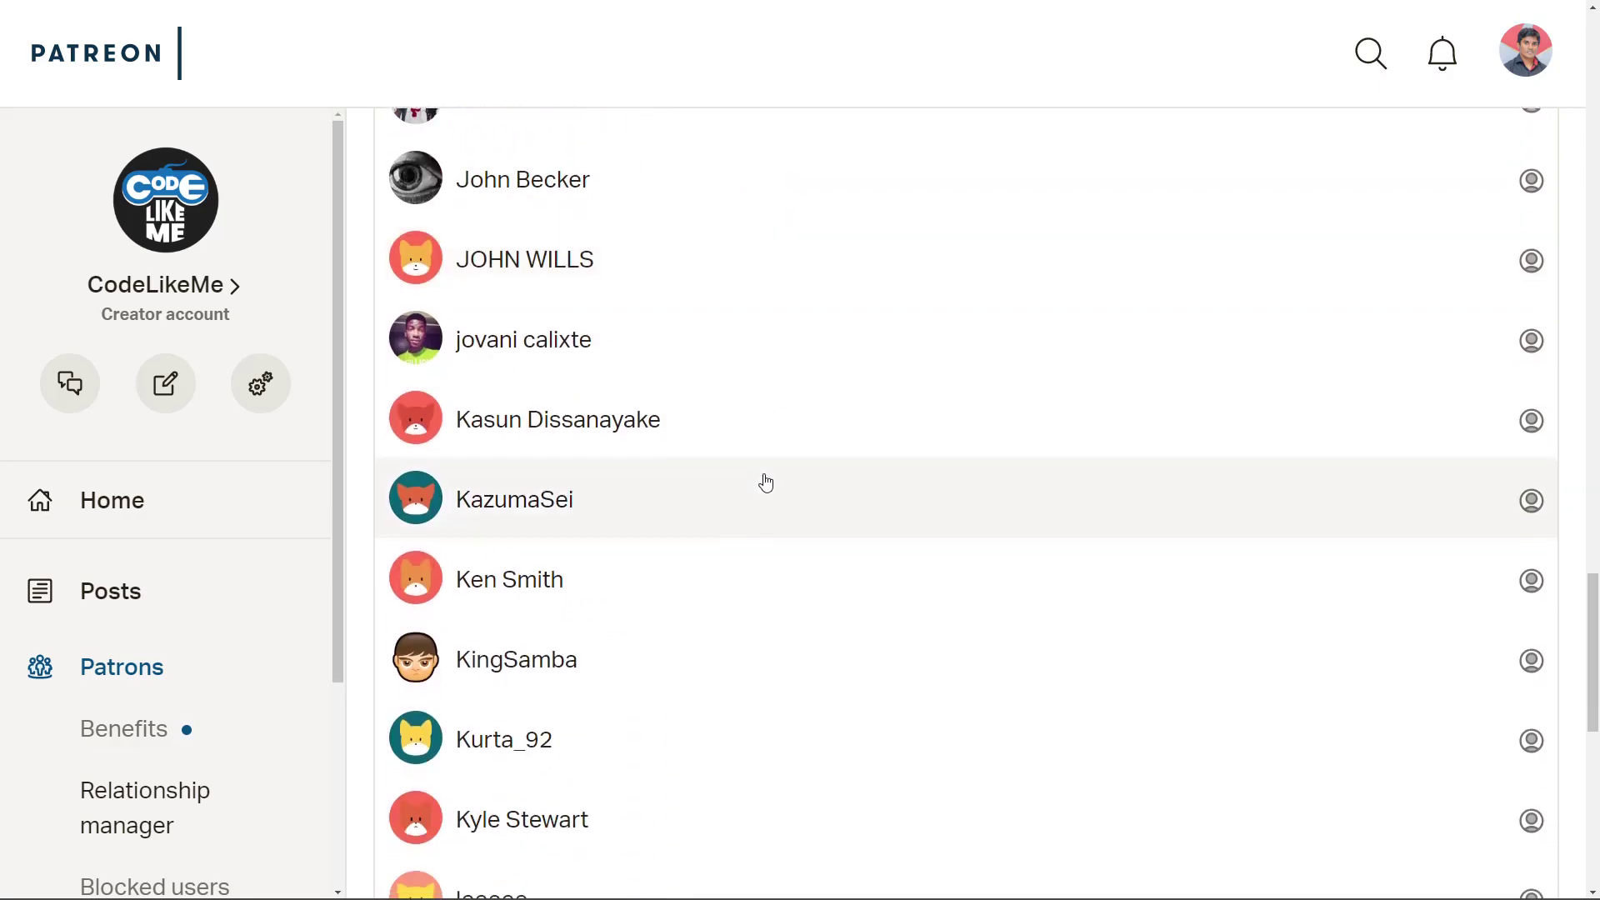
{"action": "scroll", "coordinate": [774, 488], "scroll_direction": "down", "scroll_amount": 9}
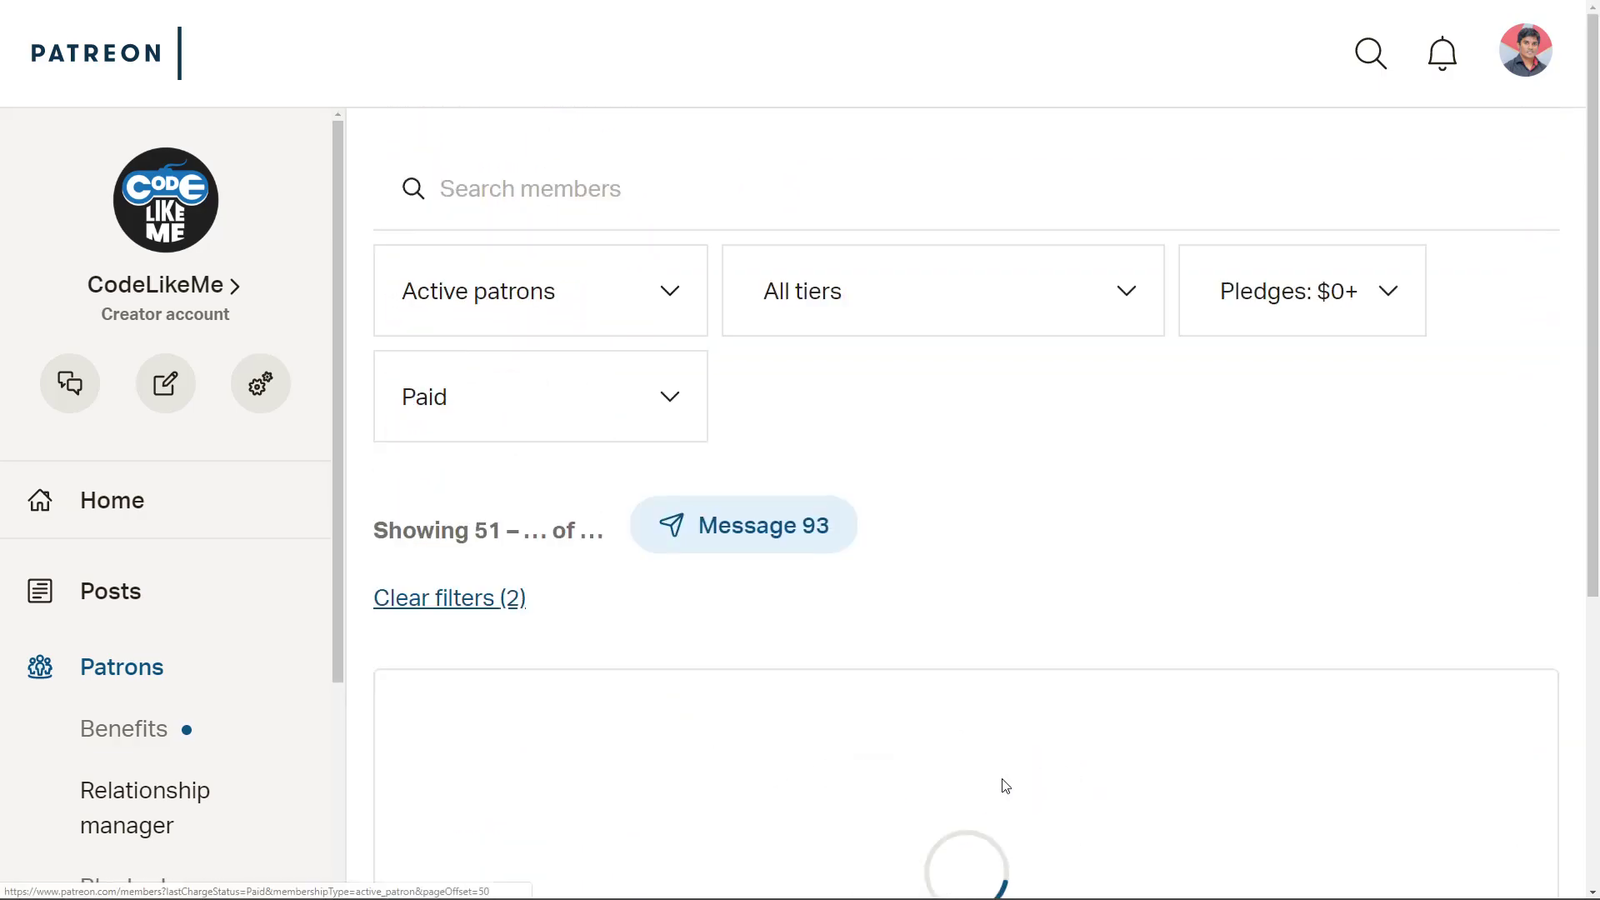
{"action": "scroll", "coordinate": [858, 642], "scroll_direction": "down", "scroll_amount": 8}
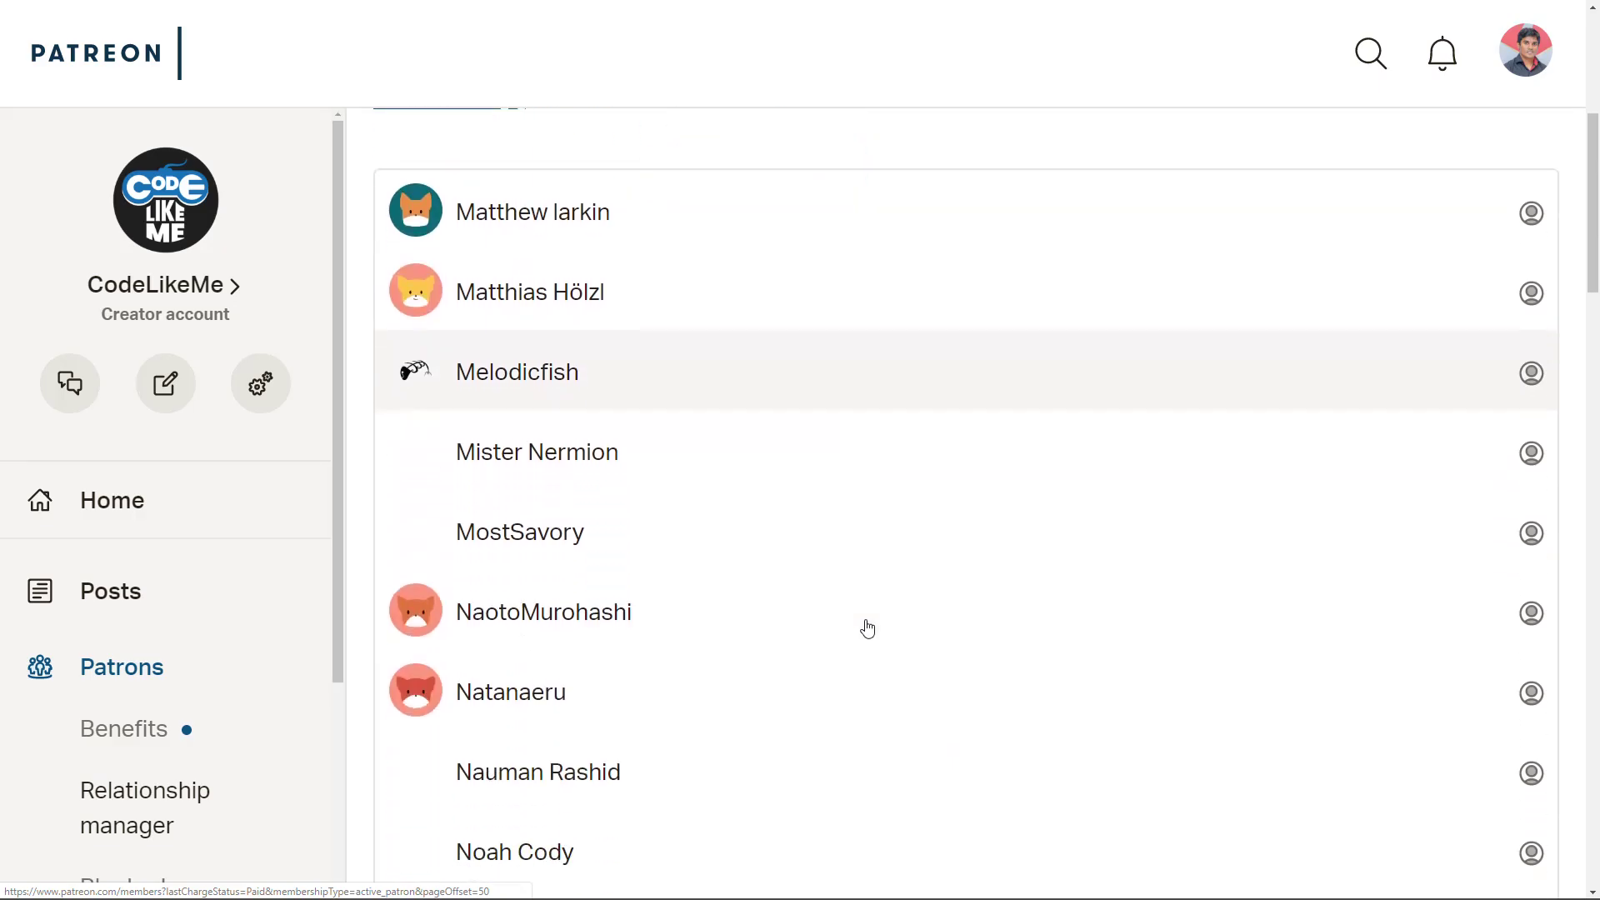
{"action": "scroll", "coordinate": [868, 626], "scroll_direction": "down", "scroll_amount": 20}
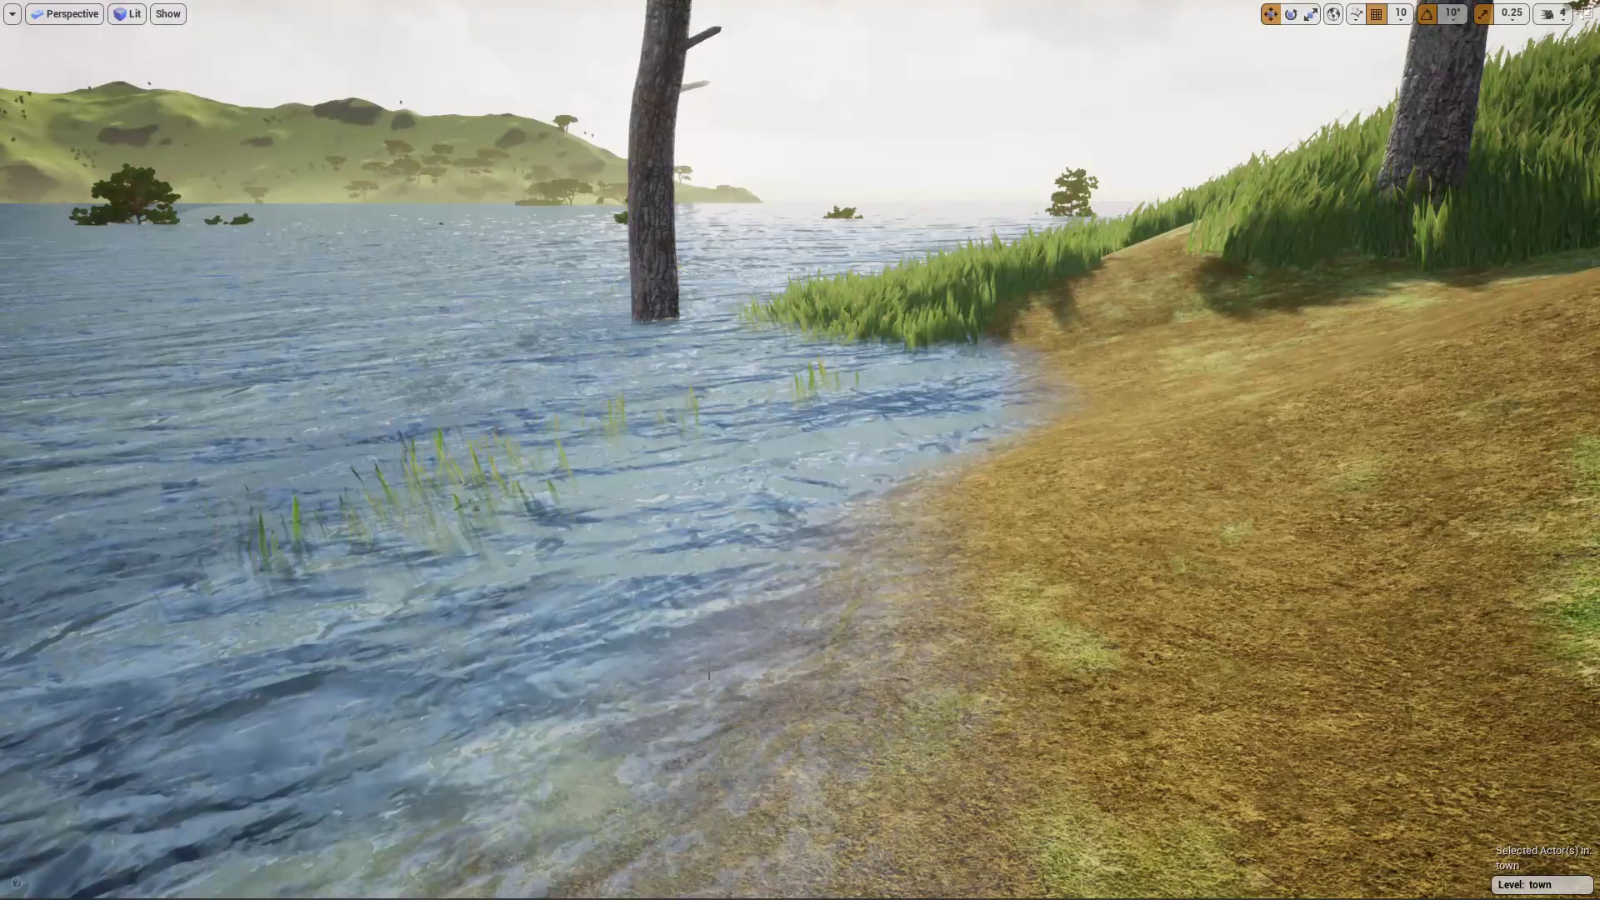
Switch to Unreal Editor and examine the water's edge along the shoreline in the level
{"action": "right_click_drag", "start_coordinate": [708, 670], "coordinate": [753, 646]}
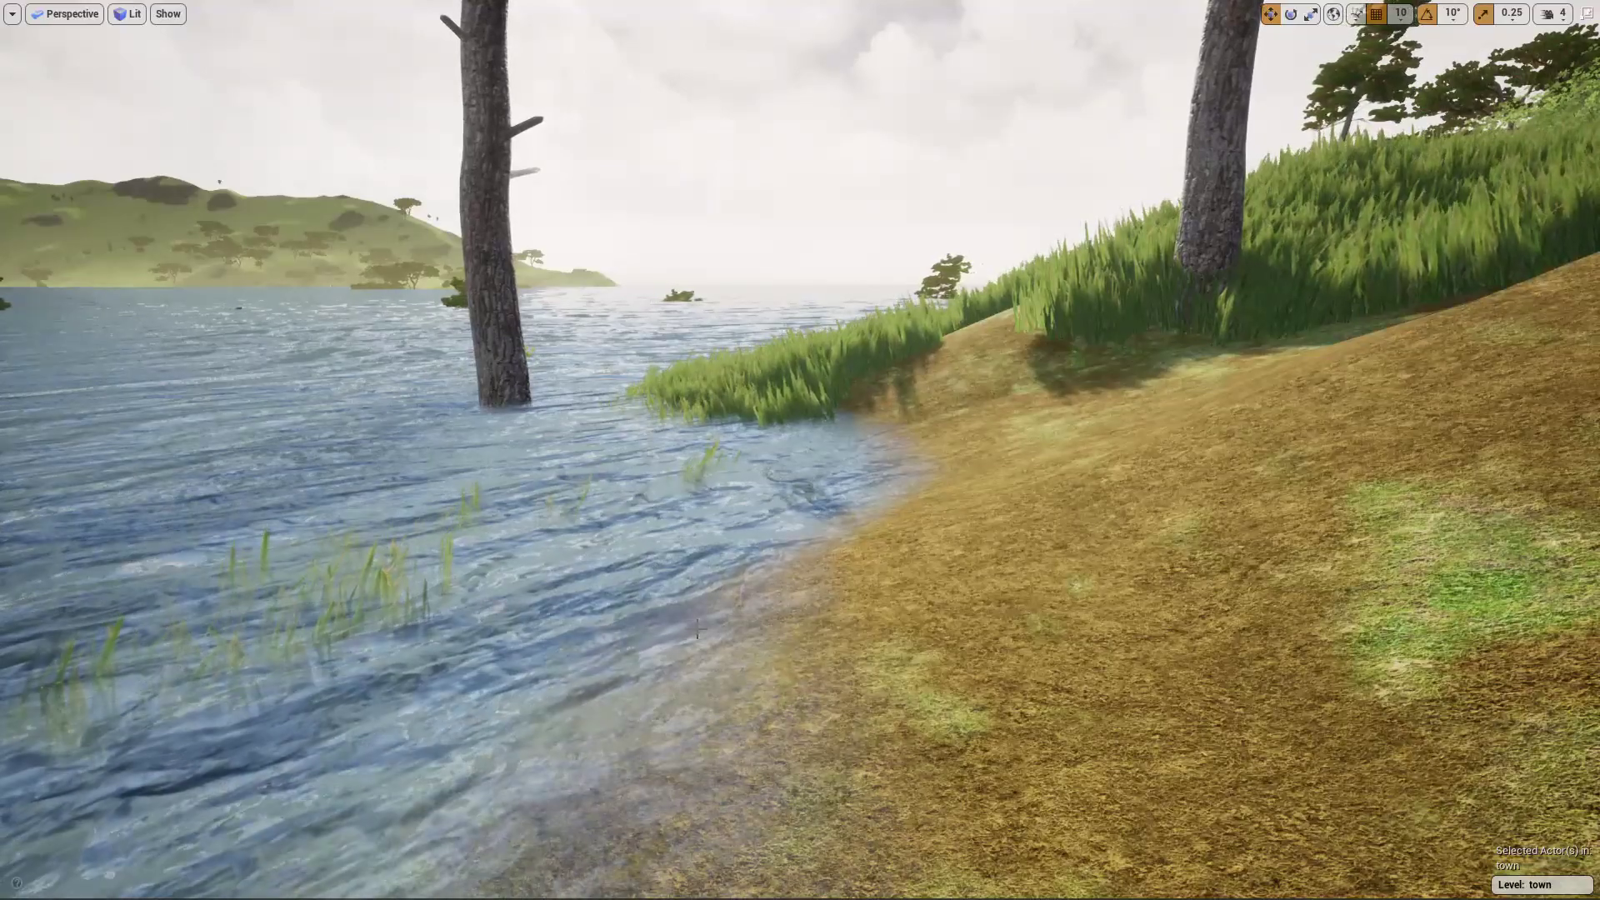
{"action": "right_click_drag", "start_coordinate": [696, 628], "coordinate": [685, 696]}
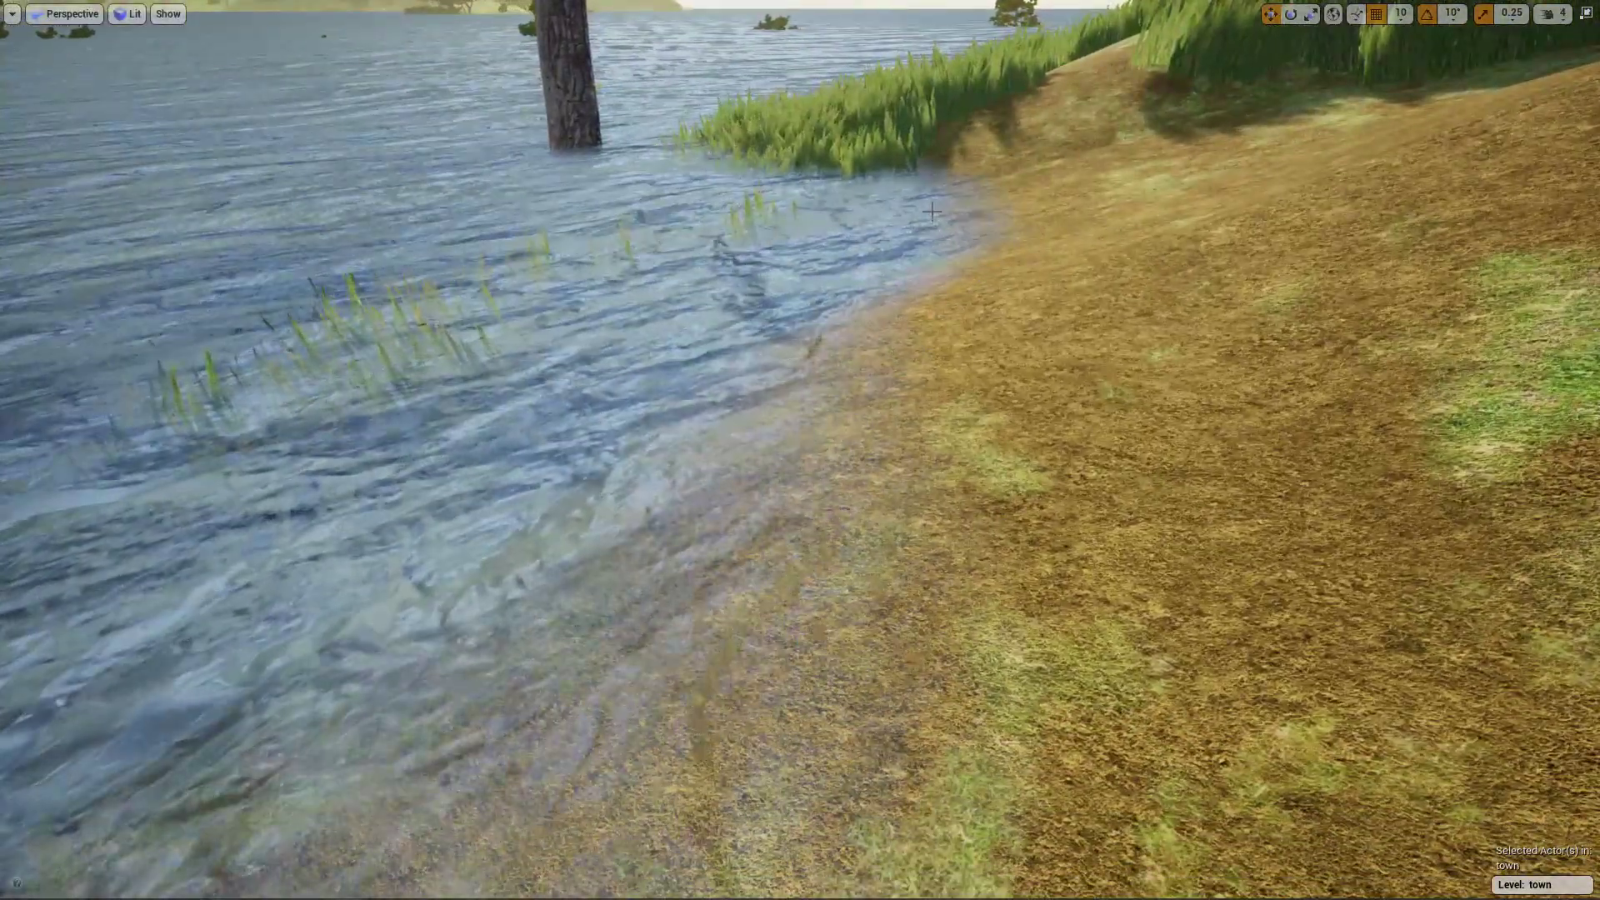
{"action": "right_click_drag", "start_coordinate": [923, 353], "coordinate": [959, 754]}
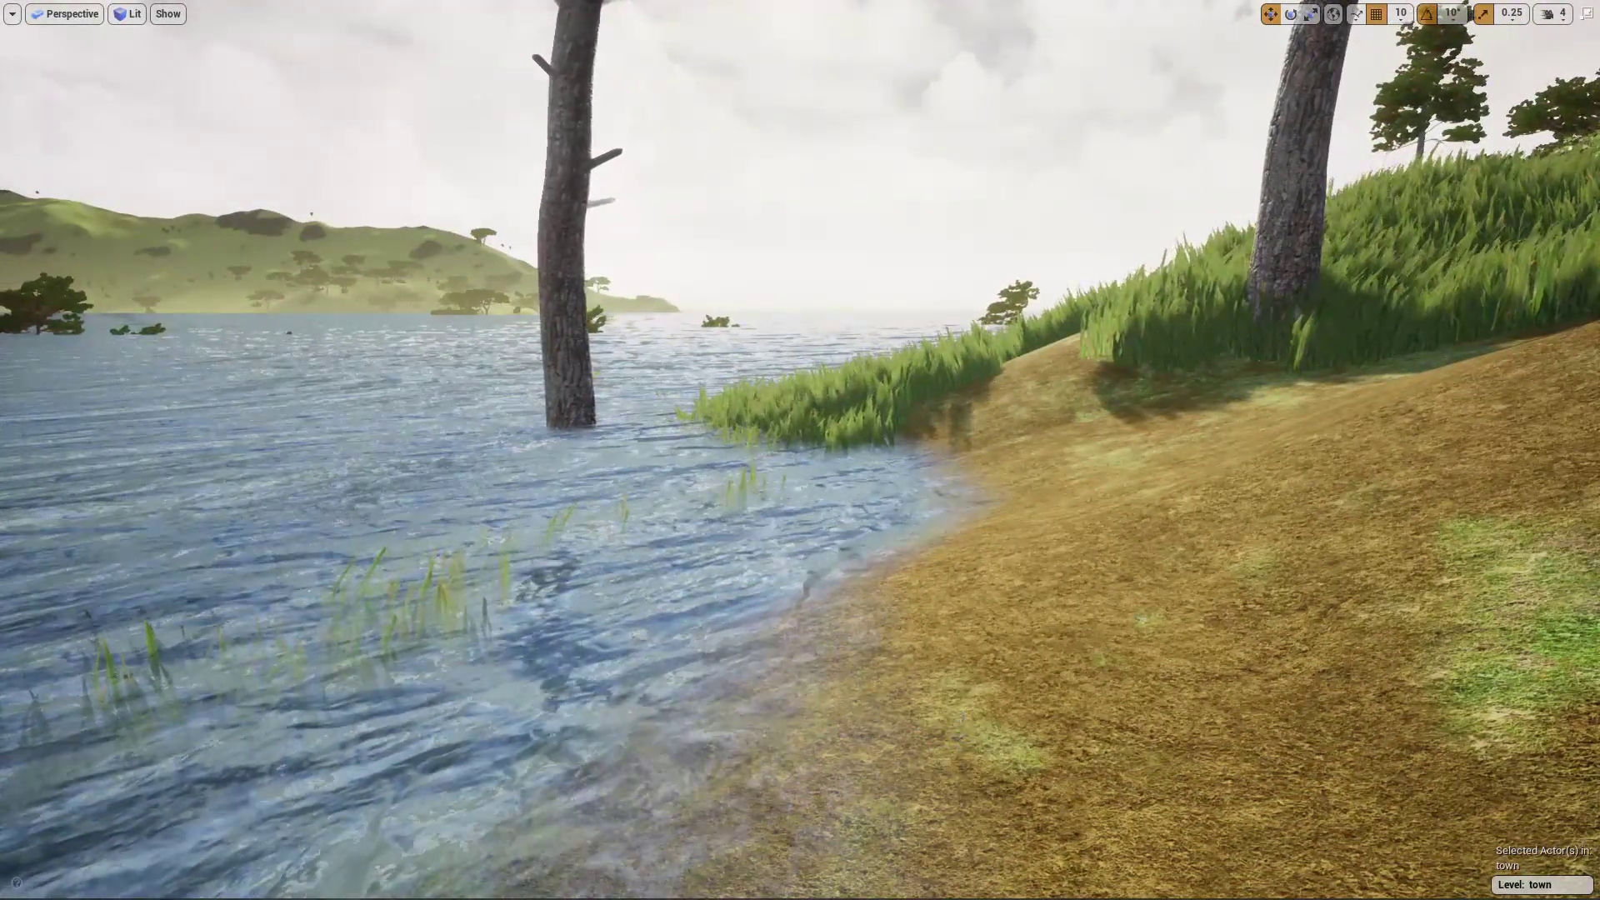
{"action": "middle_click_drag", "start_coordinate": [959, 754], "coordinate": [963, 718]}
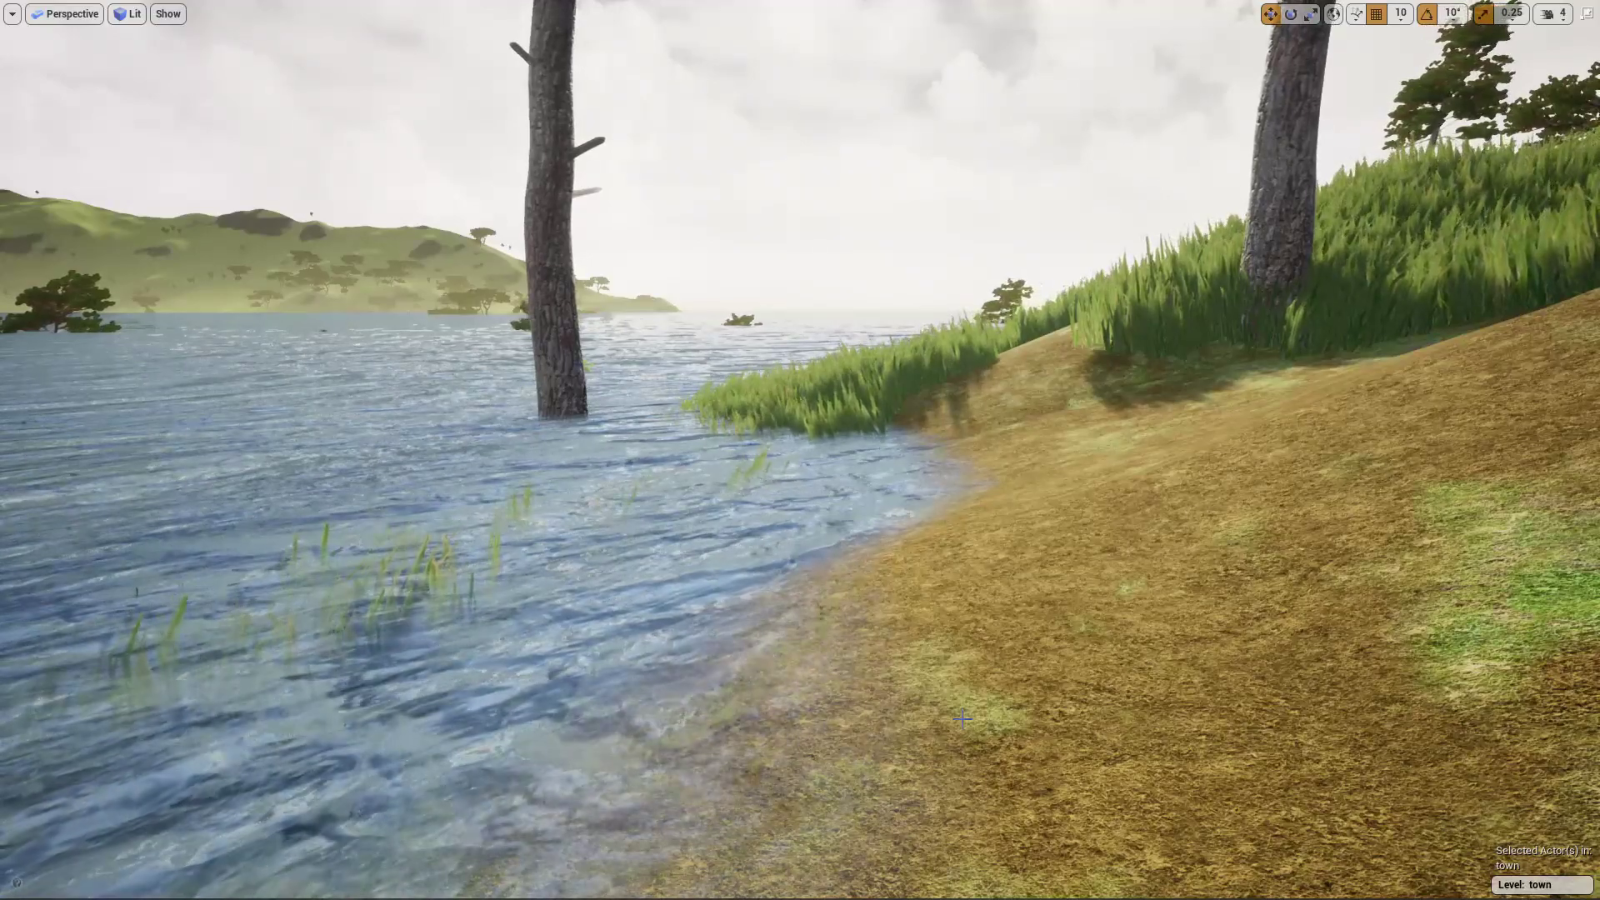
Leave the full-screen viewport and open the parent material M_WaterSurface from the M_WaterSurface_Inst material instance
{"action": "key", "text": "F11"}
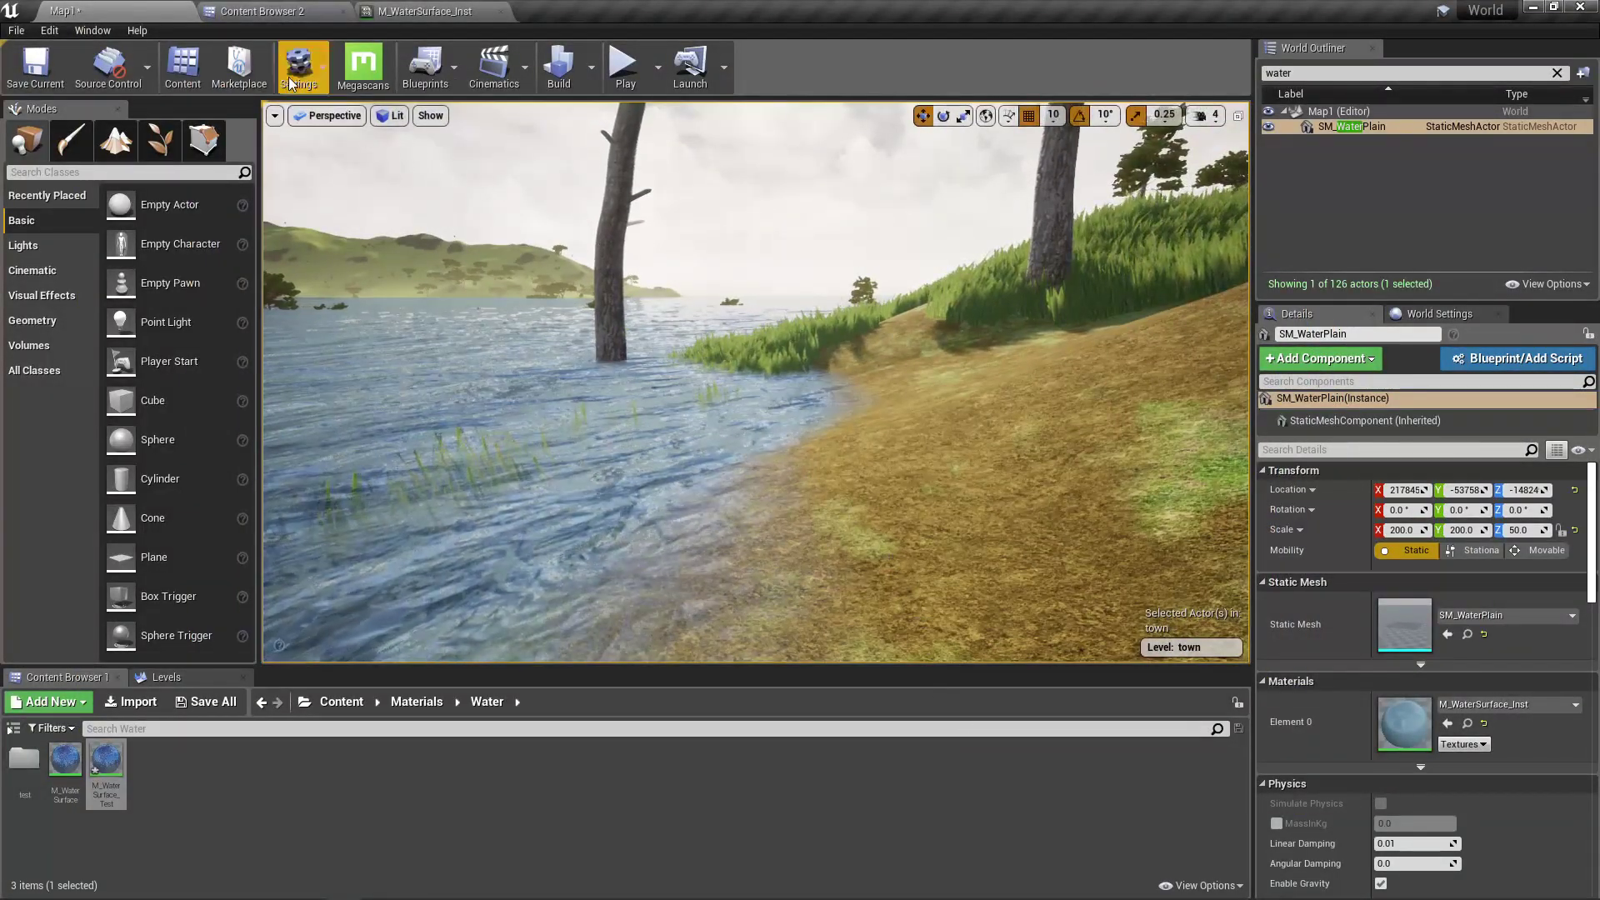
{"action": "left_click", "coordinate": [420, 10]}
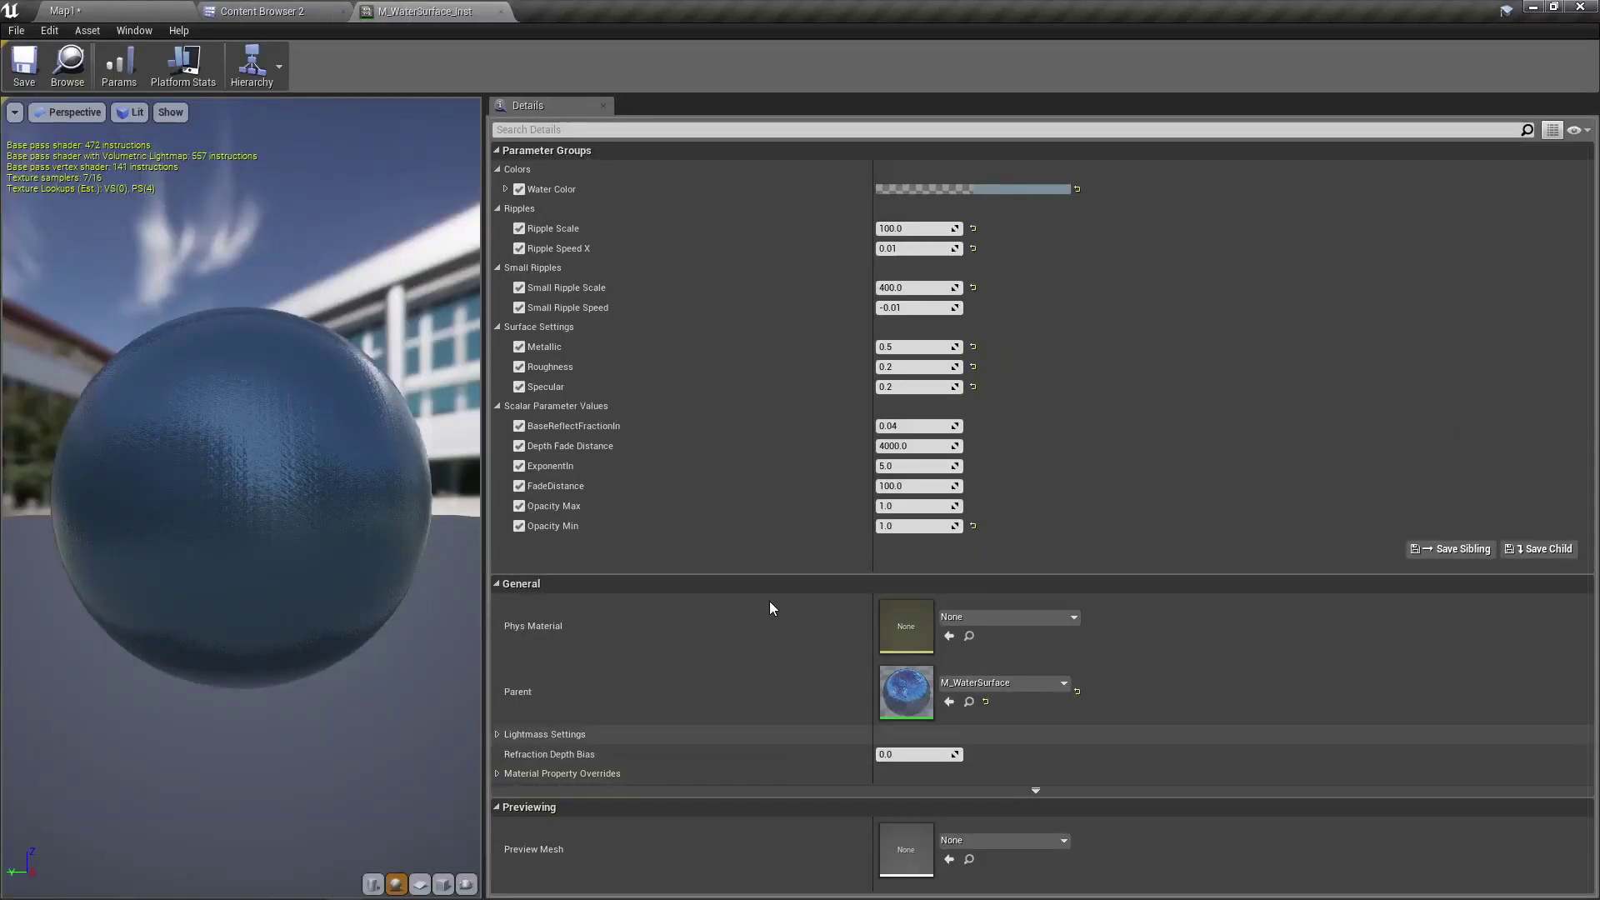
{"action": "double_click", "coordinate": [909, 706]}
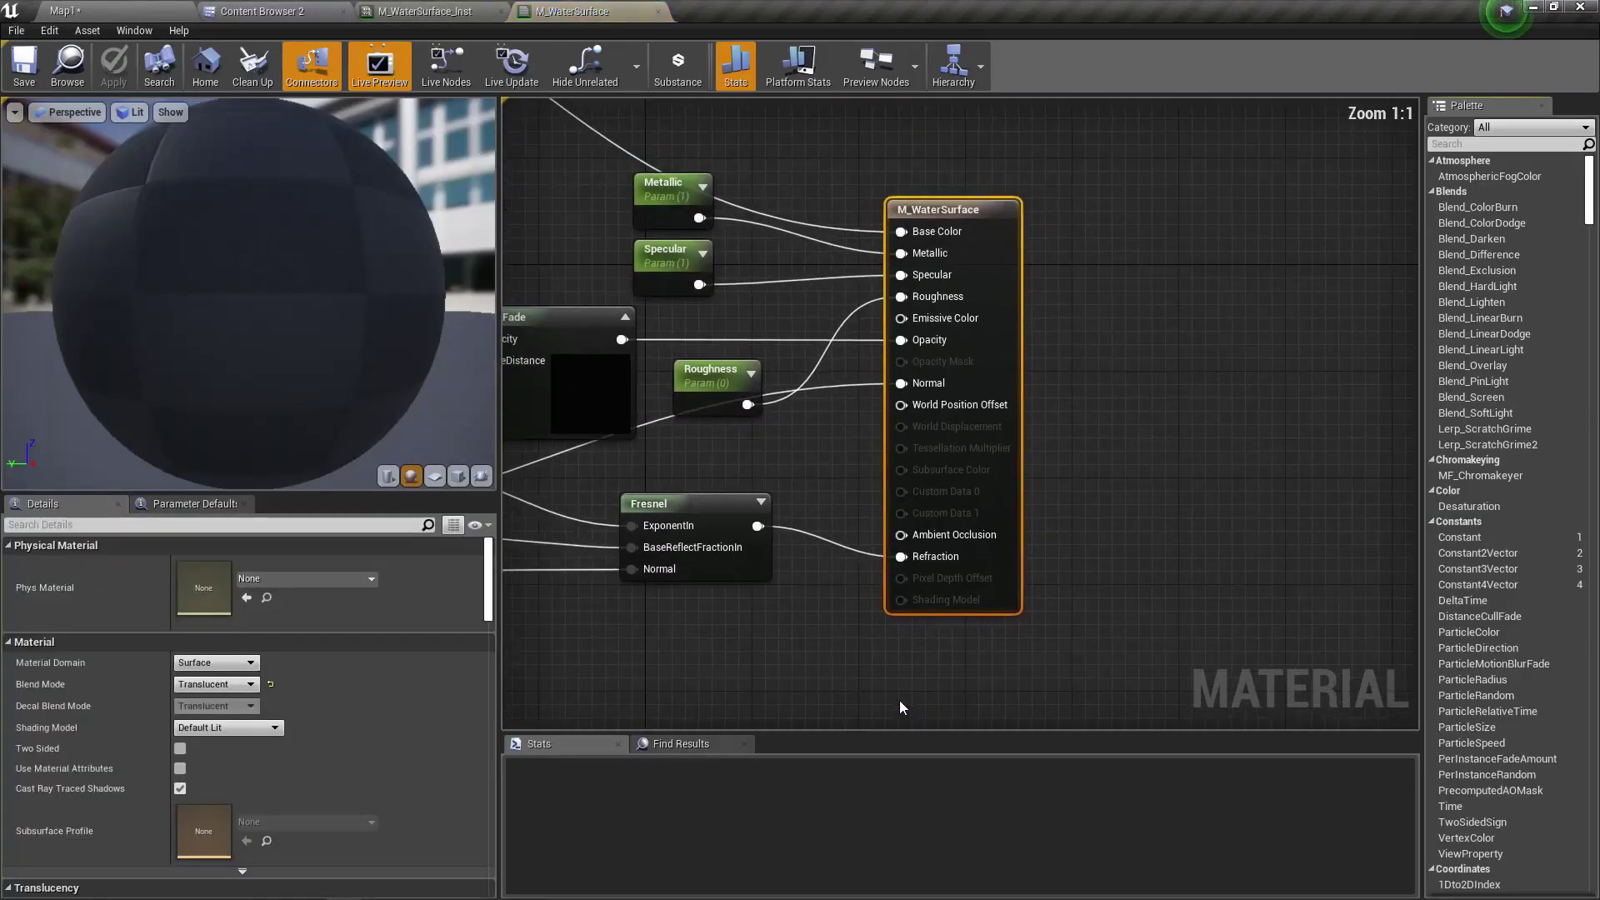
Stack the Roughness parameter with Metallic and Specular above the M_WaterSurface output node, and move Water Color further up
{"action": "right_click_drag", "start_coordinate": [722, 472], "coordinate": [974, 500]}
{"action": "scroll", "coordinate": [973, 498], "scroll_direction": "down", "scroll_amount": 6}
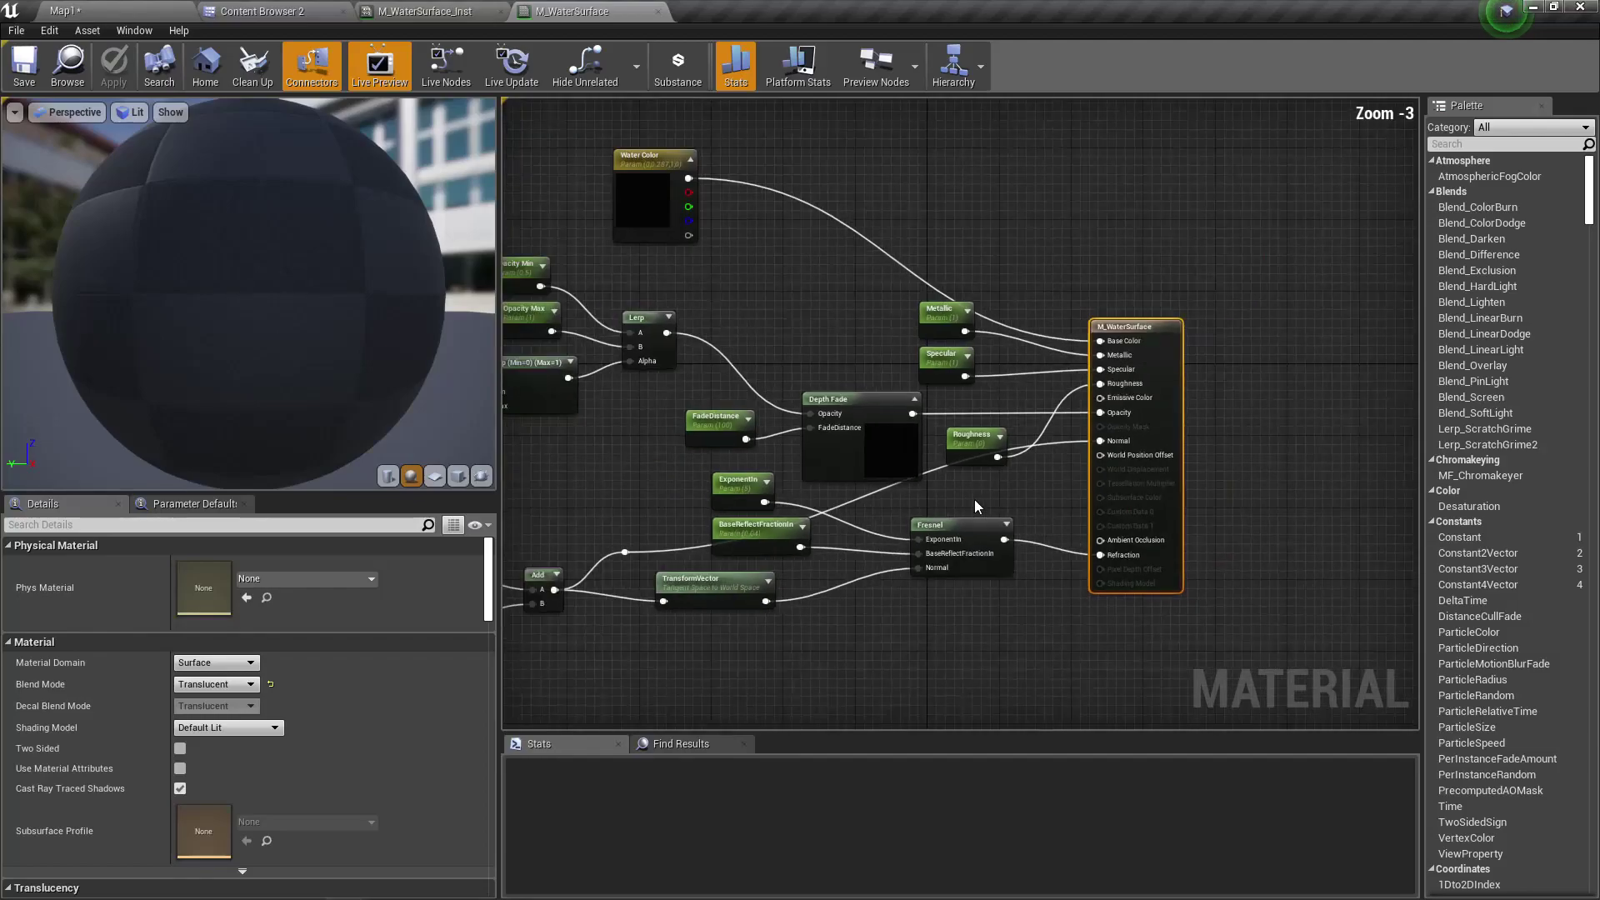
{"action": "right_click_drag", "start_coordinate": [946, 556], "coordinate": [922, 729]}
{"action": "scroll", "coordinate": [980, 504], "scroll_direction": "up", "scroll_amount": 4}
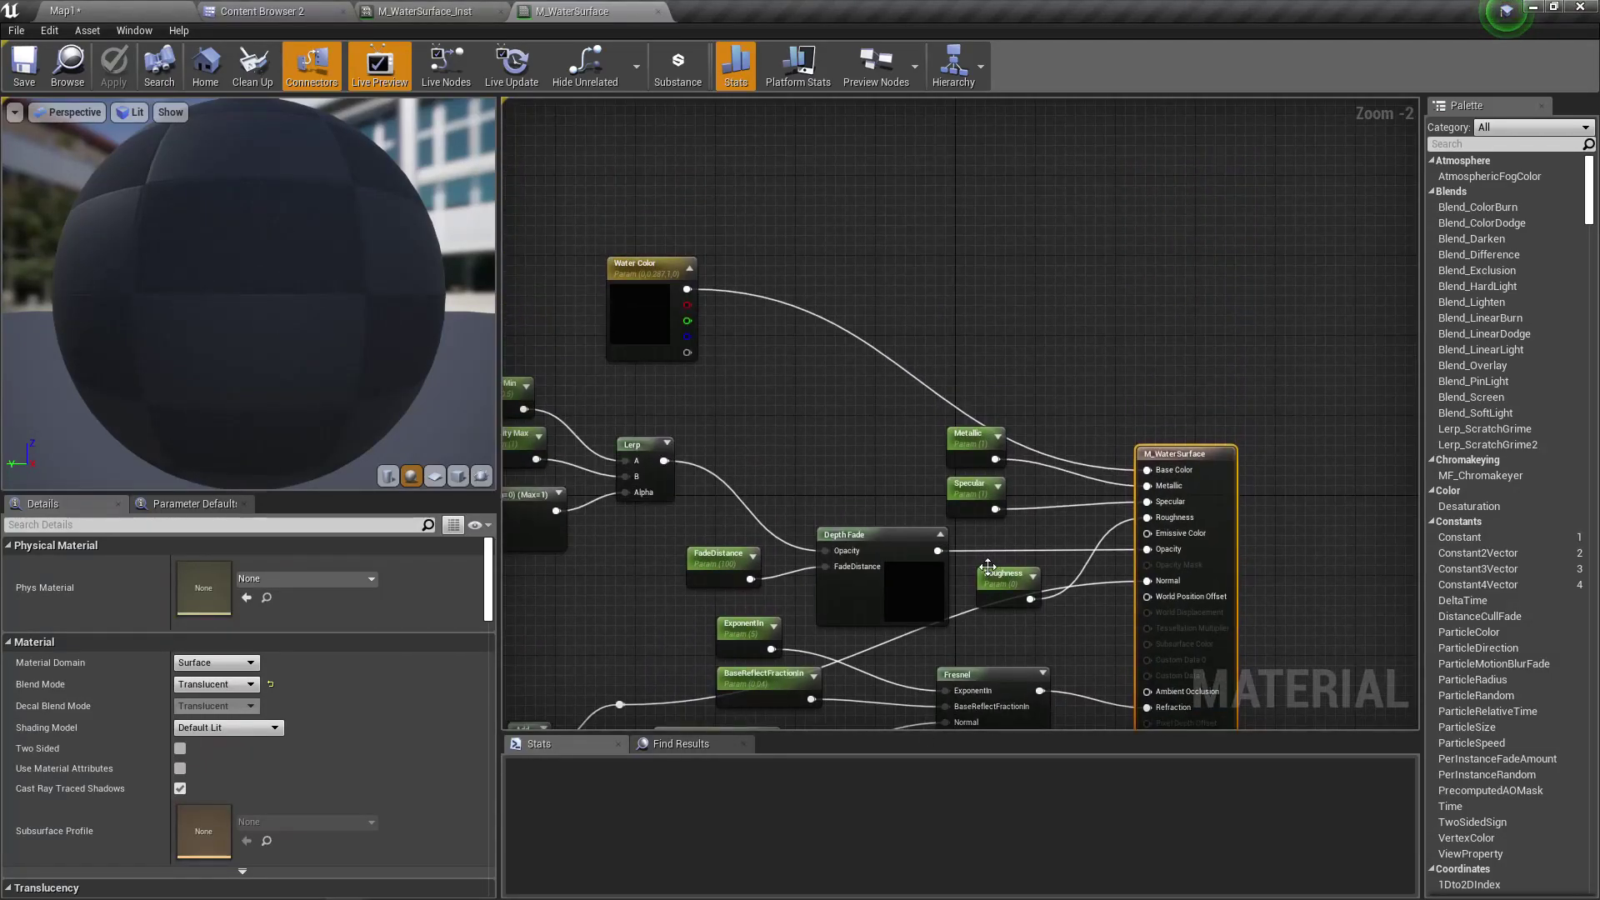
{"action": "mouse_move", "coordinate": [985, 573]}
{"action": "left_mouse_down"}
{"action": "mouse_move", "coordinate": [955, 533]}
{"action": "mouse_move", "coordinate": [1004, 549]}
{"action": "left_mouse_up"}
{"action": "right_click_drag", "start_coordinate": [1003, 550], "coordinate": [1061, 635]}
{"action": "left_click_drag", "start_coordinate": [1012, 533], "coordinate": [1018, 342]}
{"action": "left_click_drag", "start_coordinate": [687, 358], "coordinate": [568, 218]}
{"action": "right_click_drag", "start_coordinate": [791, 346], "coordinate": [828, 264]}
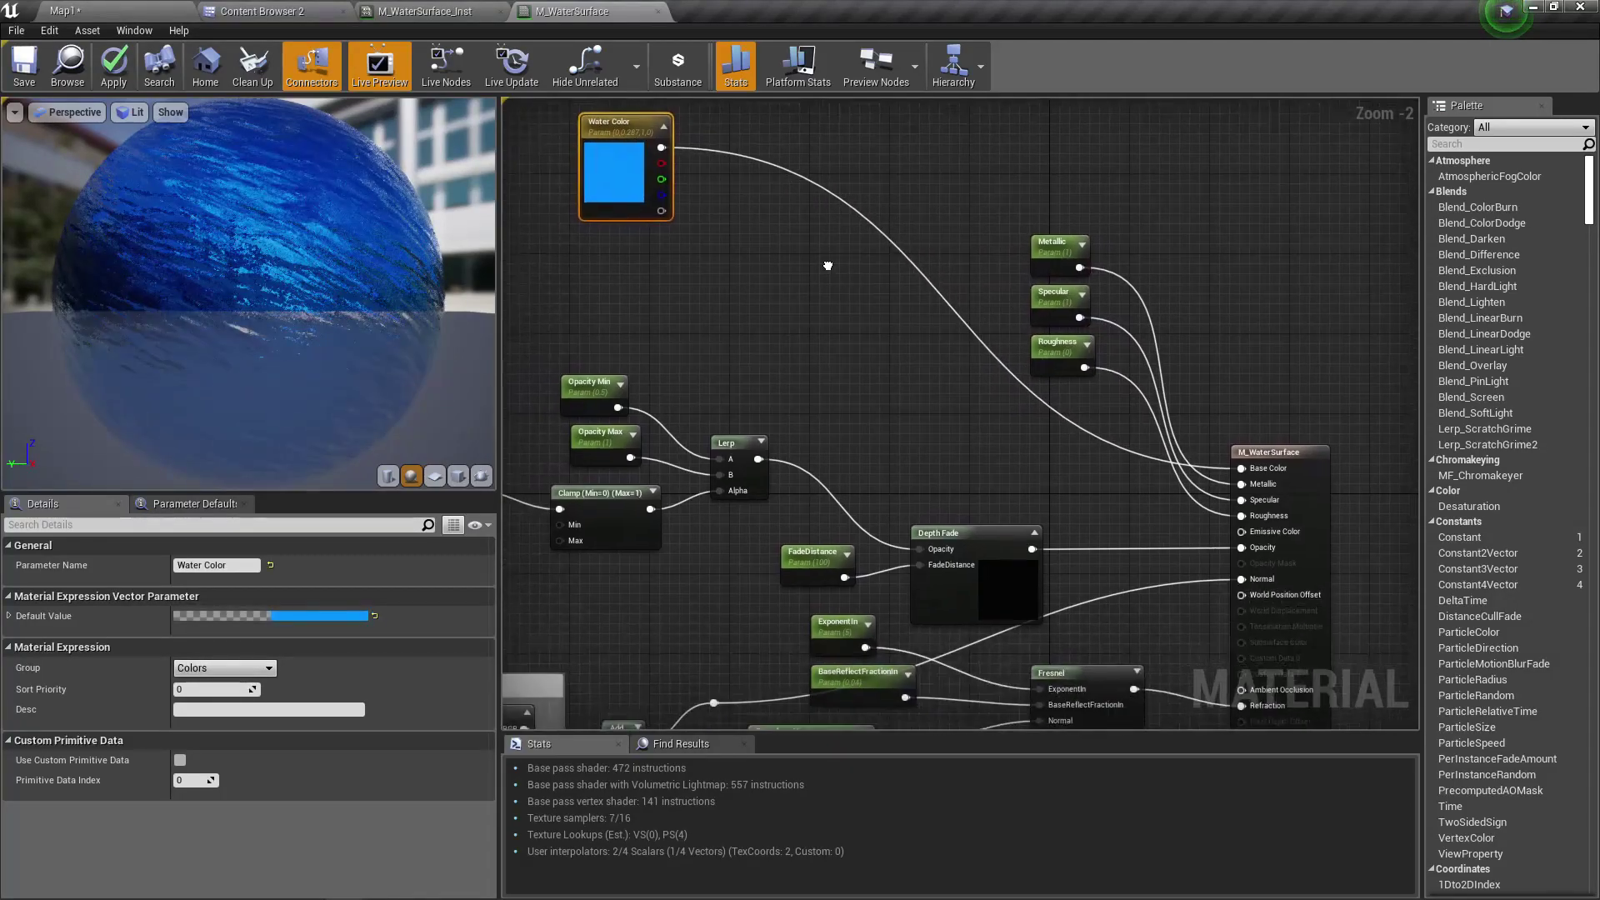
Move the Fresnel, ExponentIn, BaseReflectFractionIn, TransformVector and Add nodes lower in the graph, keeping the Normal reroute node above them
{"action": "scroll", "coordinate": [821, 258], "scroll_direction": "down", "scroll_amount": 3}
{"action": "right_click_drag", "start_coordinate": [668, 378], "coordinate": [810, 355]}
{"action": "scroll", "coordinate": [810, 357], "scroll_direction": "up", "scroll_amount": 2}
{"action": "right_click_drag", "start_coordinate": [801, 417], "coordinate": [562, 339]}
{"action": "scroll", "coordinate": [881, 447], "scroll_direction": "up", "scroll_amount": 2}
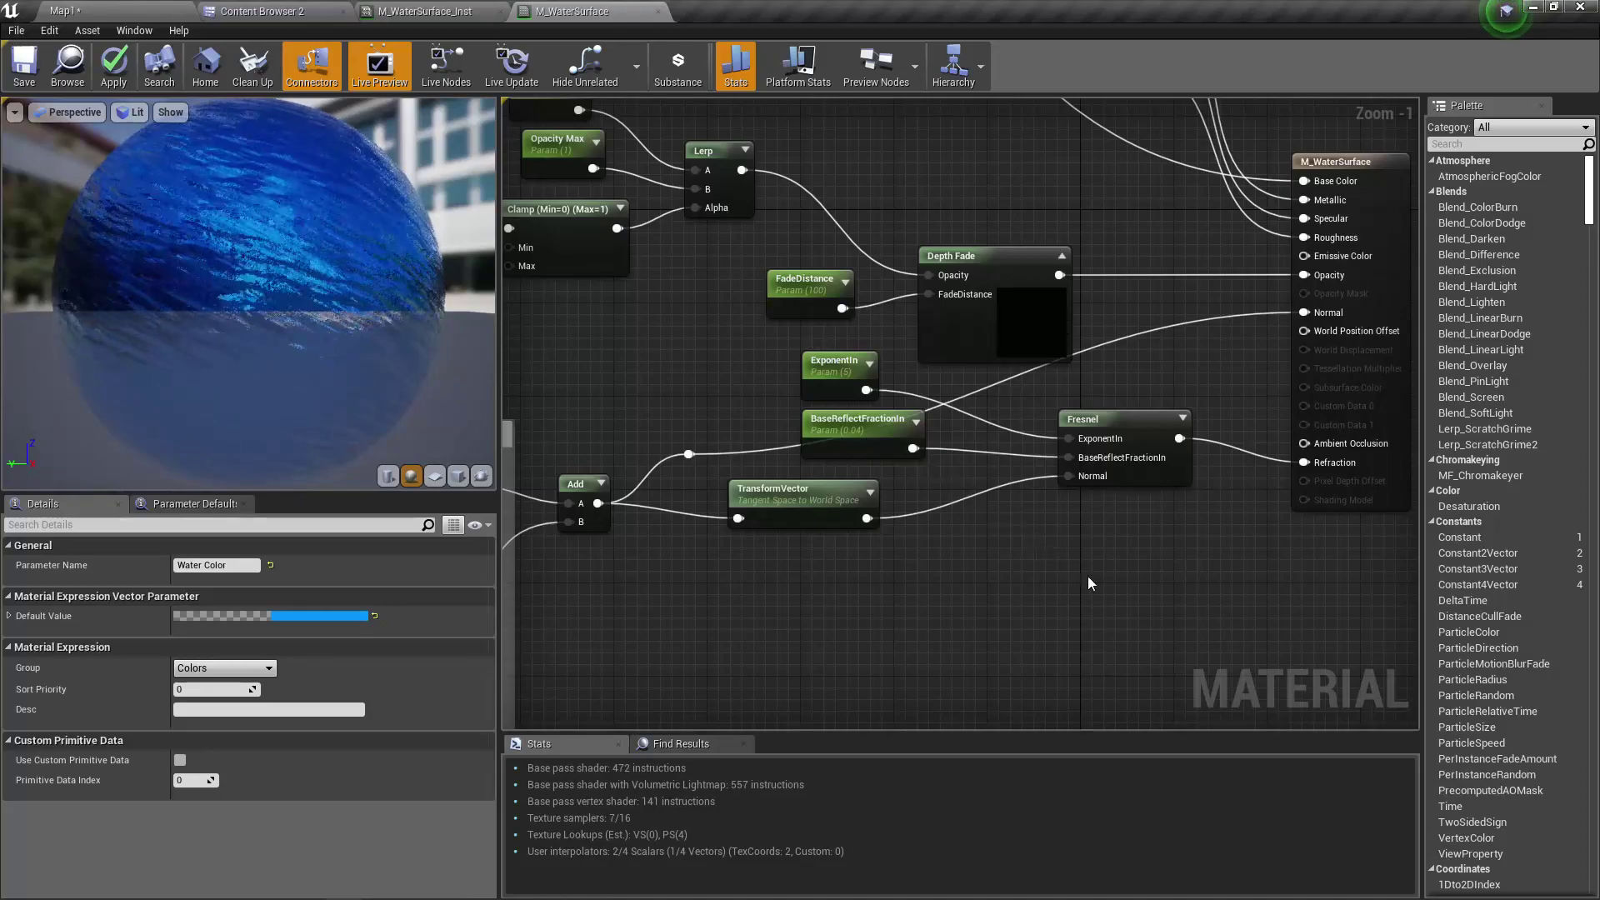
{"action": "left_click_drag", "start_coordinate": [1147, 605], "coordinate": [595, 377]}
{"action": "scroll", "coordinate": [757, 465], "scroll_direction": "down", "scroll_amount": 2}
{"action": "right_click_drag", "start_coordinate": [891, 555], "coordinate": [1065, 565]}
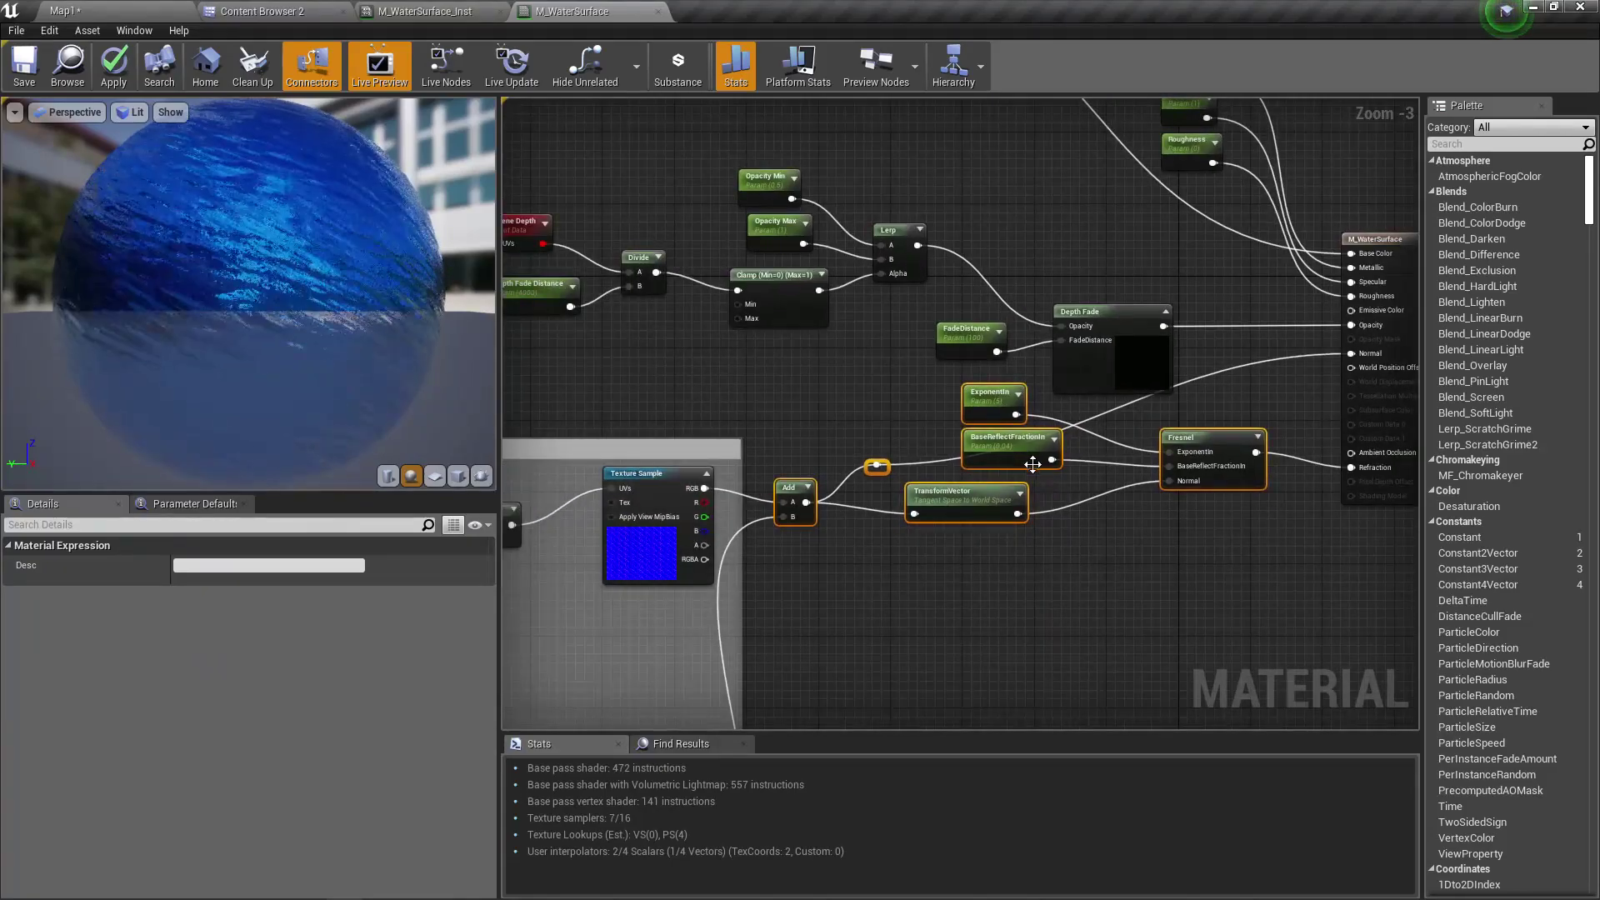
{"action": "left_click_drag", "start_coordinate": [1006, 439], "coordinate": [1077, 603]}
{"action": "left_click", "coordinate": [942, 535]}
{"action": "left_click_drag", "start_coordinate": [948, 631], "coordinate": [991, 473]}
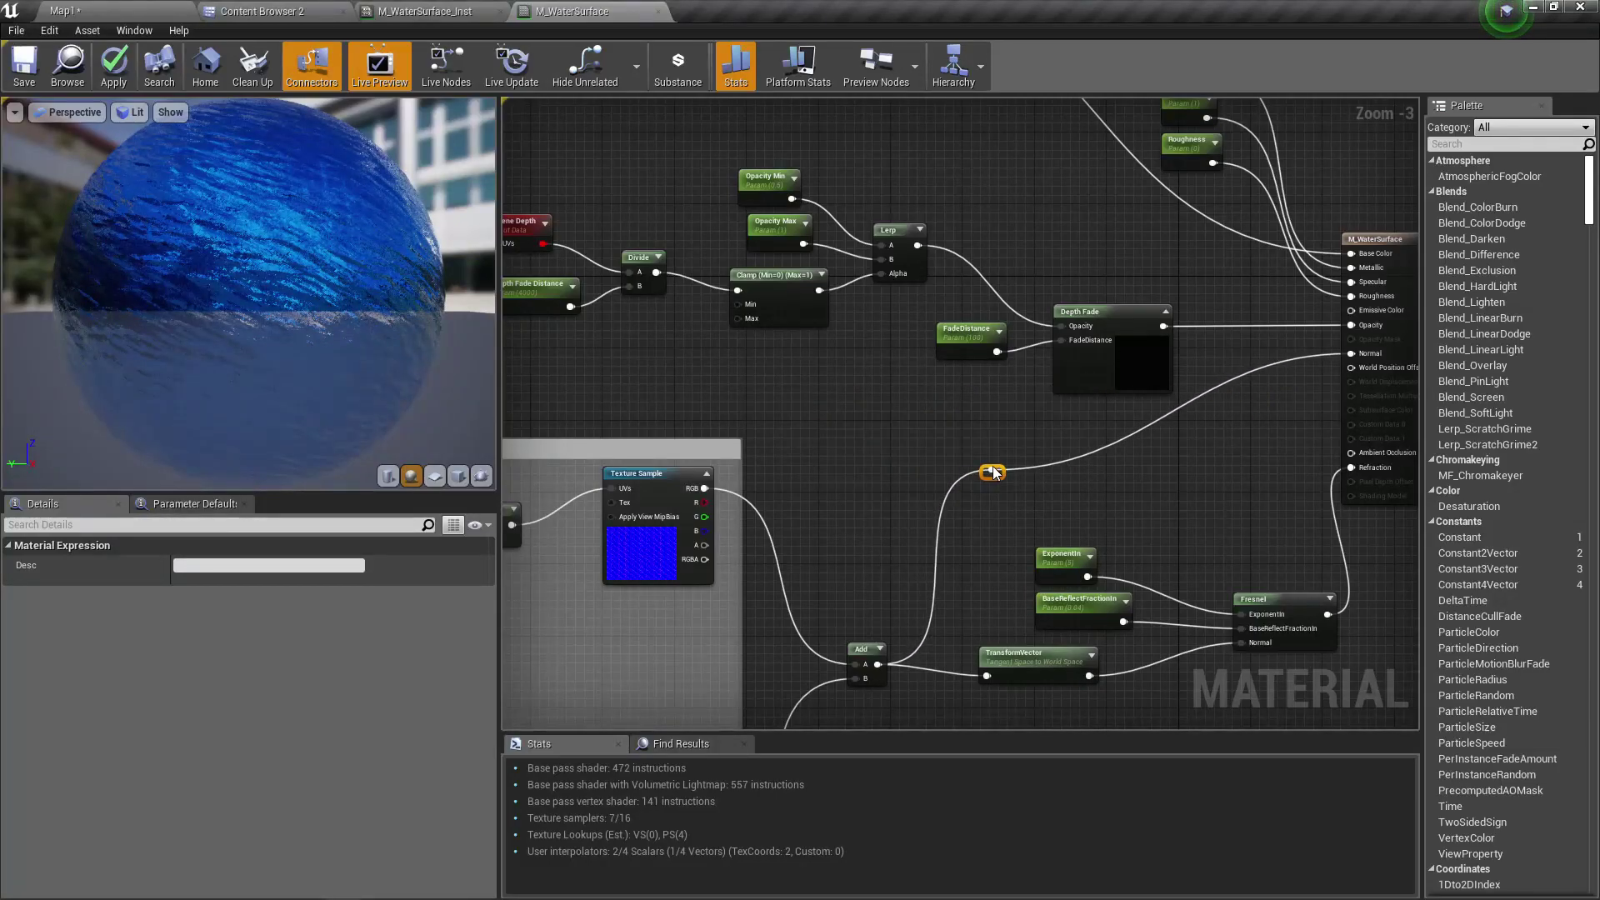
Look over the rearranged material graph, then examine the water where it meets the shore in the Map1 level
{"action": "right_click_drag", "start_coordinate": [868, 384], "coordinate": [675, 639]}
{"action": "scroll", "coordinate": [1010, 486], "scroll_direction": "up", "scroll_amount": 1}
{"action": "right_click_drag", "start_coordinate": [764, 483], "coordinate": [1027, 582]}
{"action": "right_click_drag", "start_coordinate": [921, 492], "coordinate": [958, 433]}
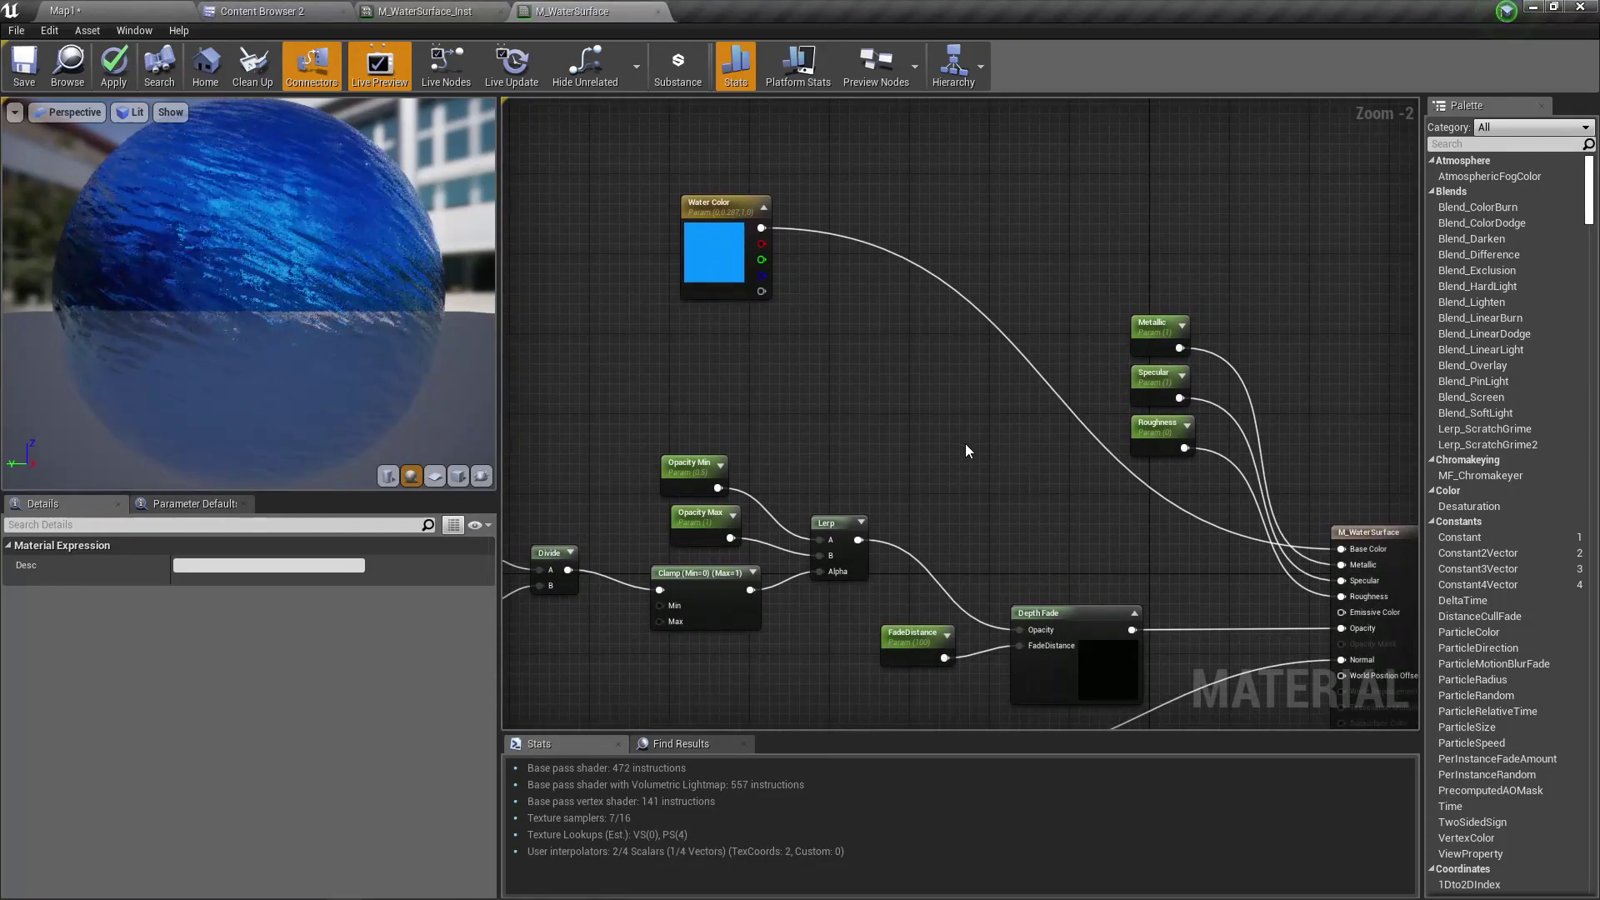
{"action": "right_click_drag", "start_coordinate": [913, 693], "coordinate": [959, 614]}
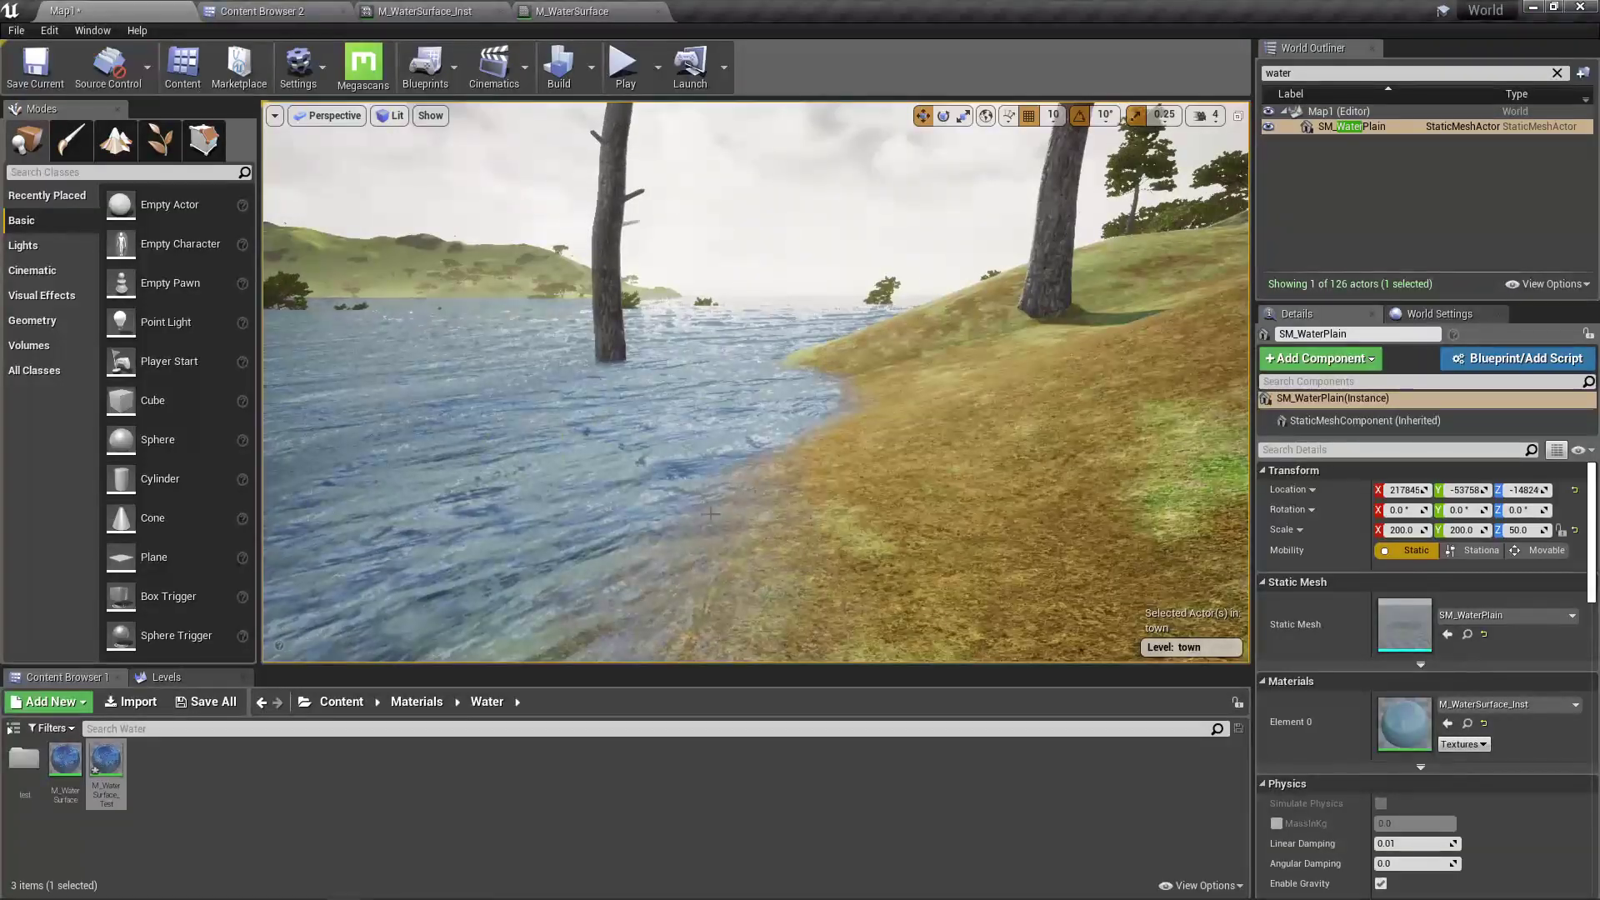
{"action": "right_click_drag", "start_coordinate": [710, 514], "coordinate": [782, 550]}
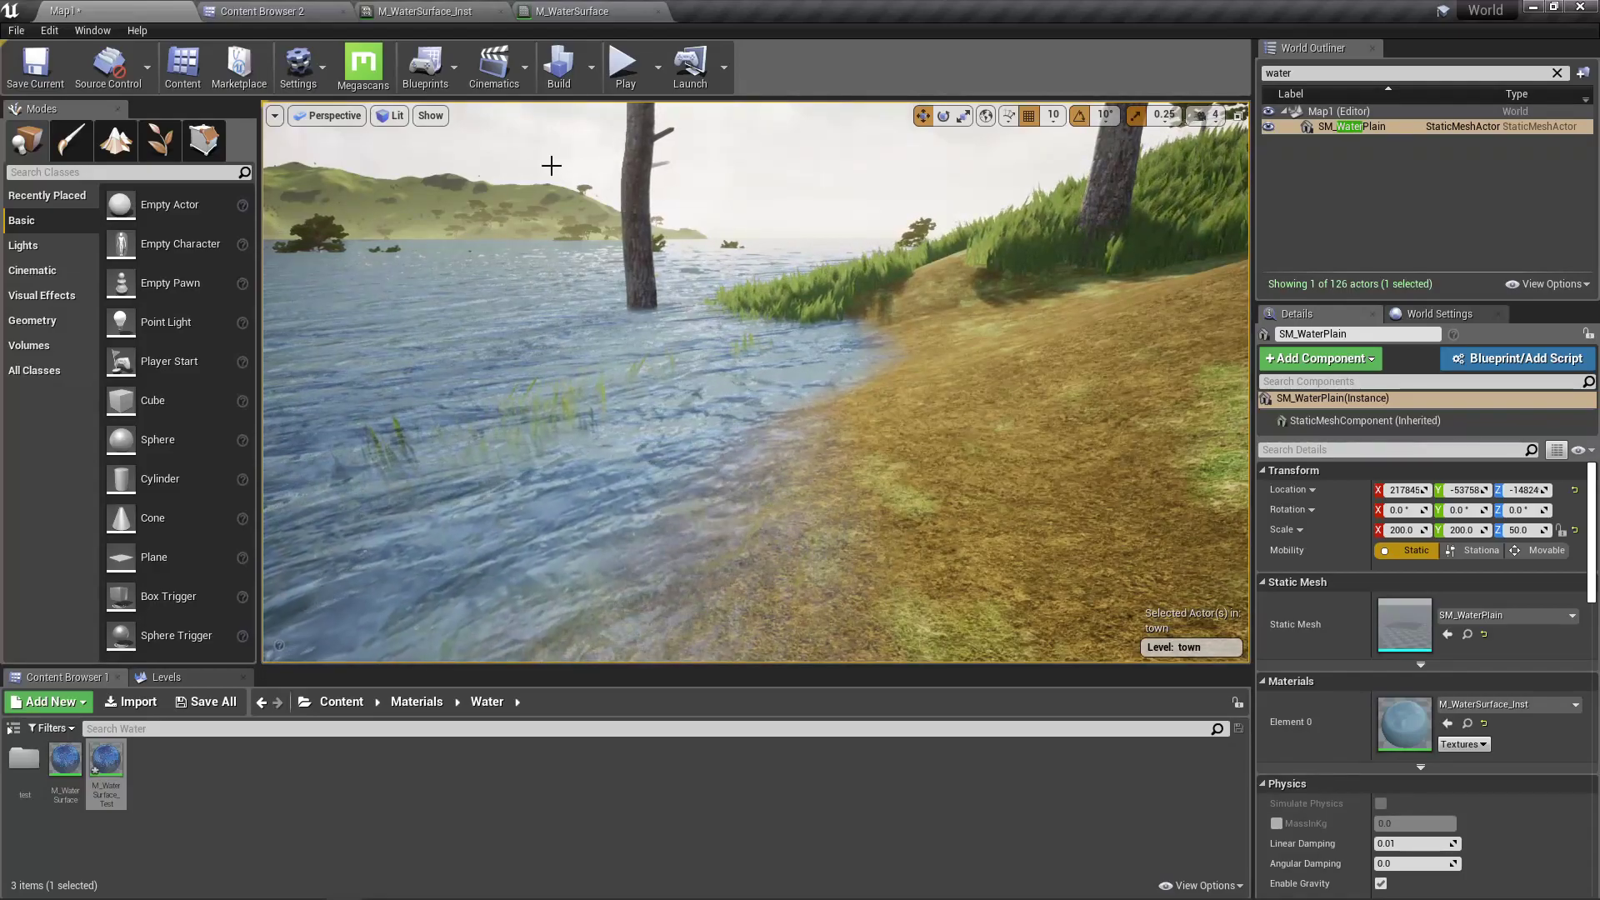
{"action": "right_click_drag", "start_coordinate": [550, 165], "coordinate": [500, 165]}
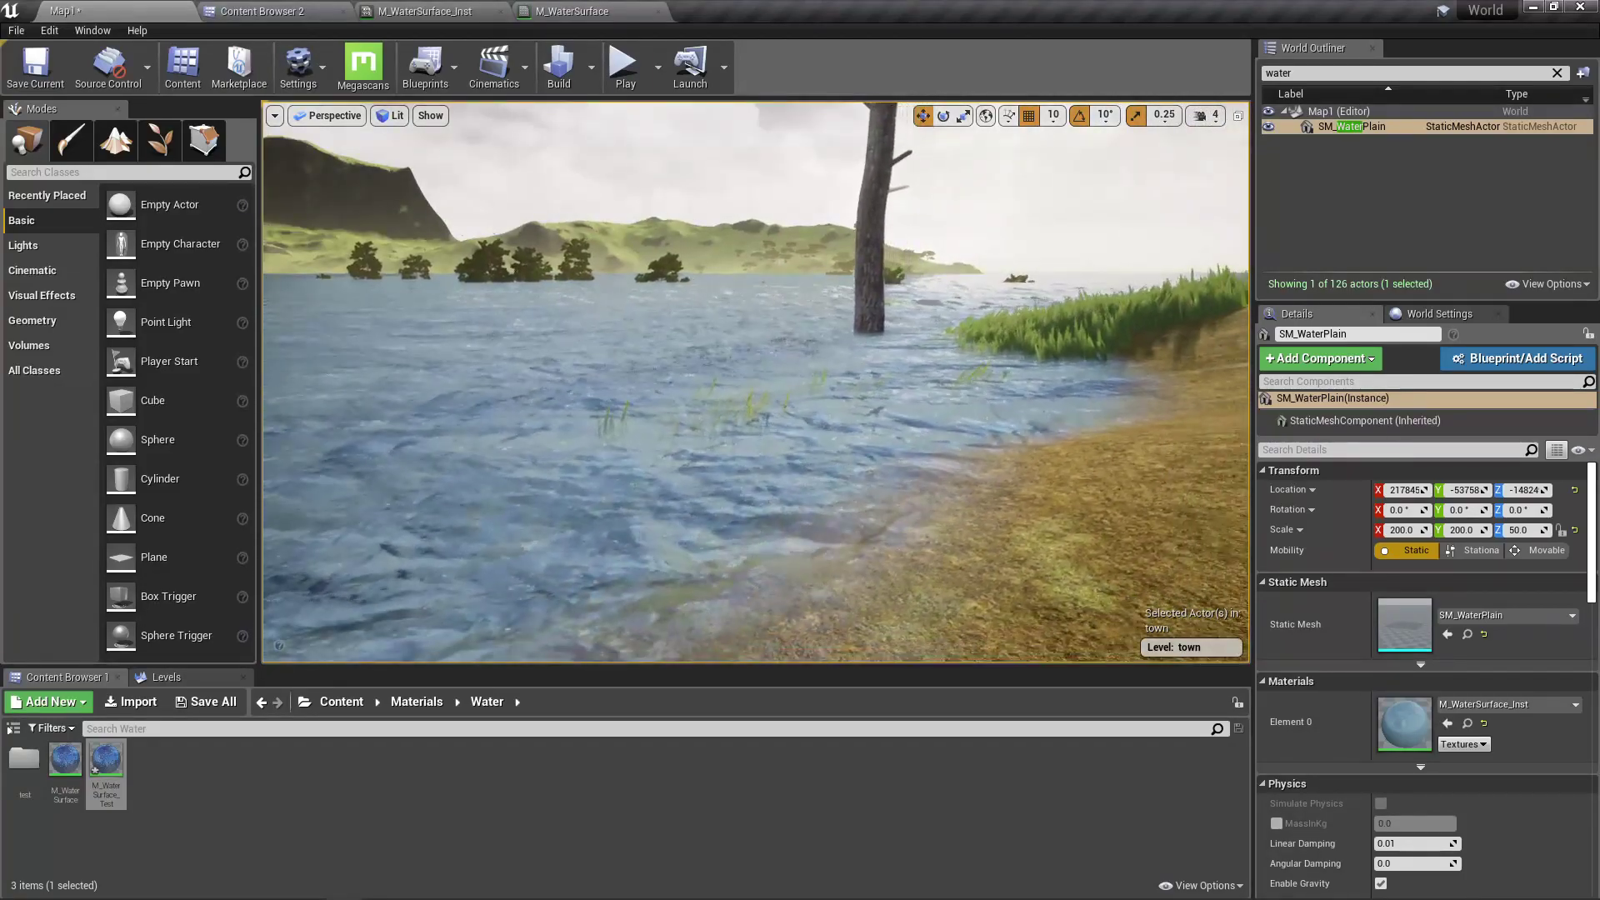
Duplicate the Water Color parameter in M_WaterSurface, place the copy above the original, and rename it Foam Color
{"action": "left_click", "coordinate": [580, 10]}
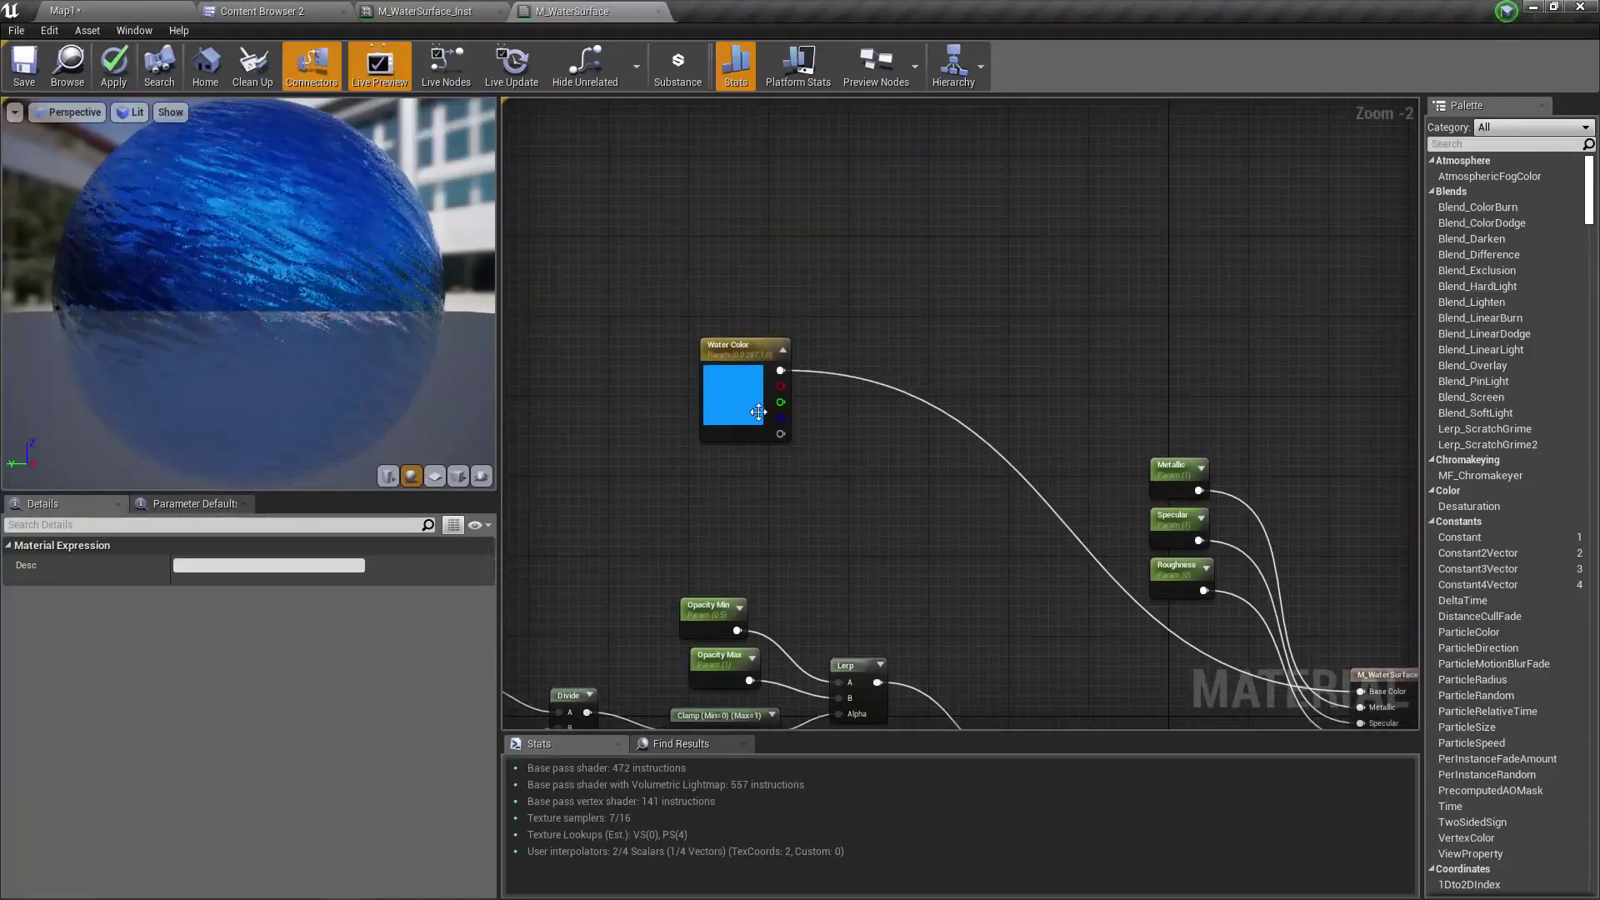
{"action": "left_click", "coordinate": [734, 349]}
{"action": "key", "text": "ctrl+w"}
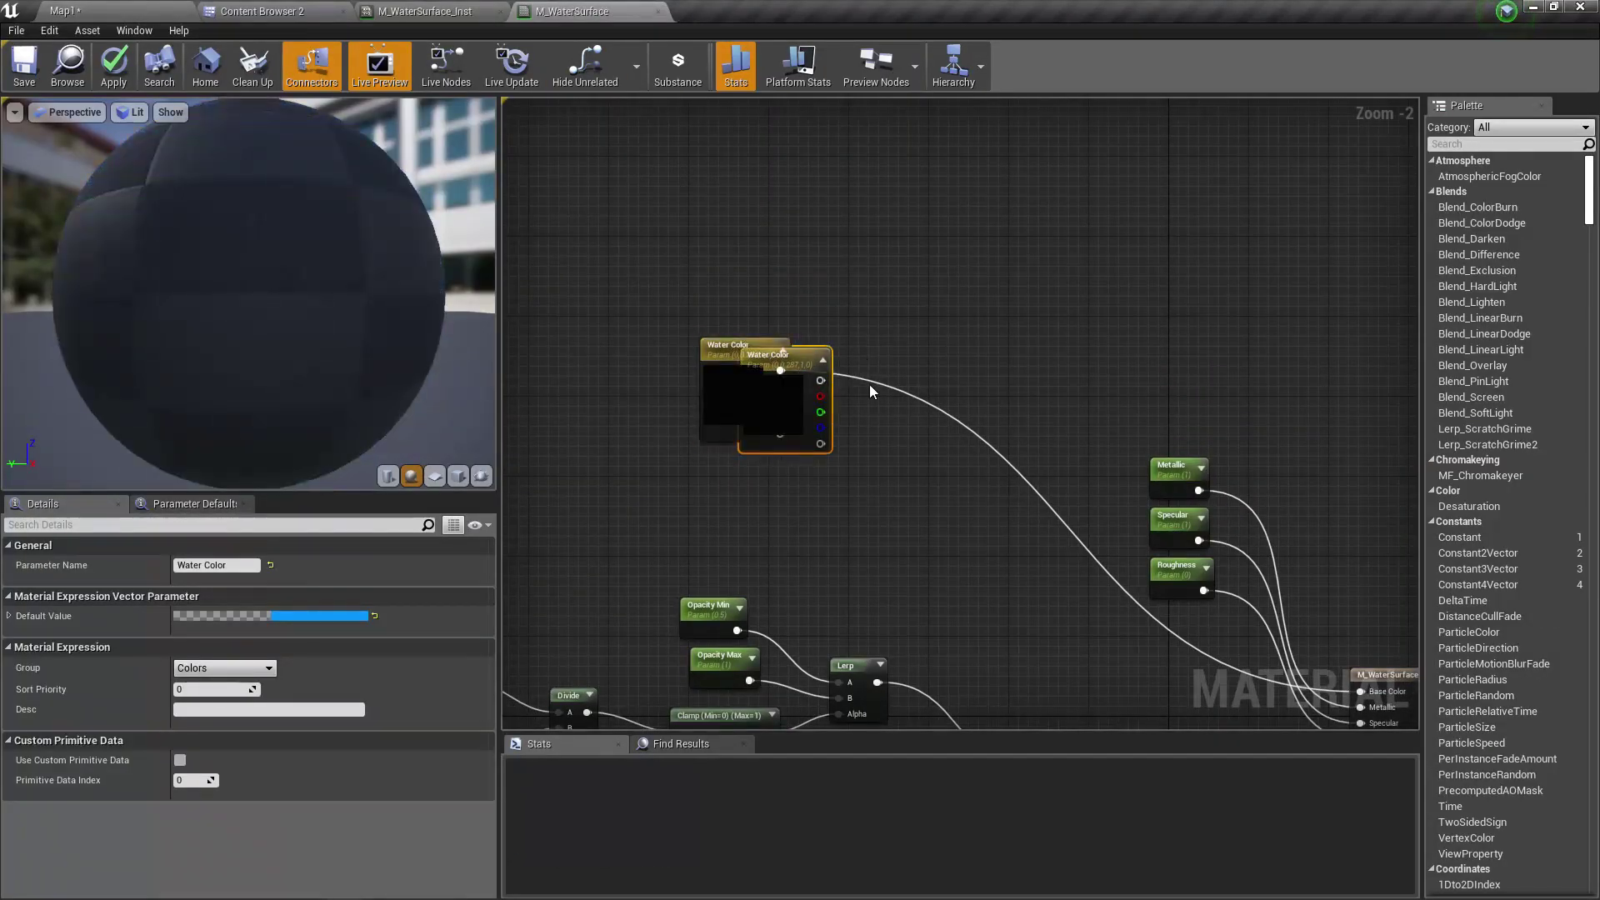
{"action": "left_click_drag", "start_coordinate": [807, 364], "coordinate": [763, 227]}
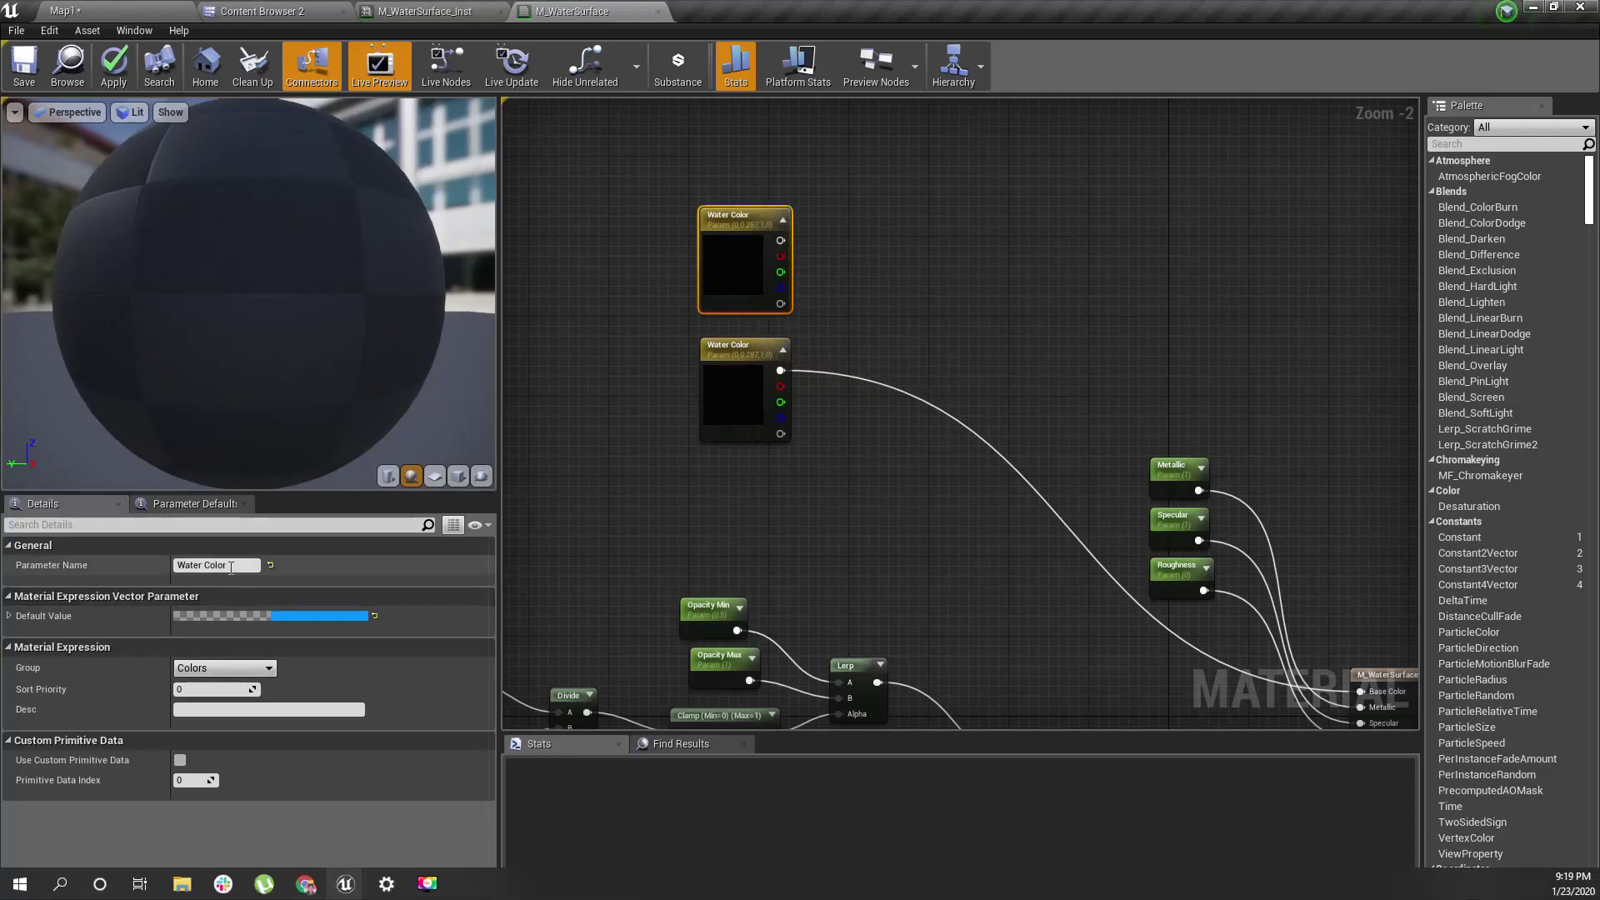
{"action": "double_click", "coordinate": [203, 566]}
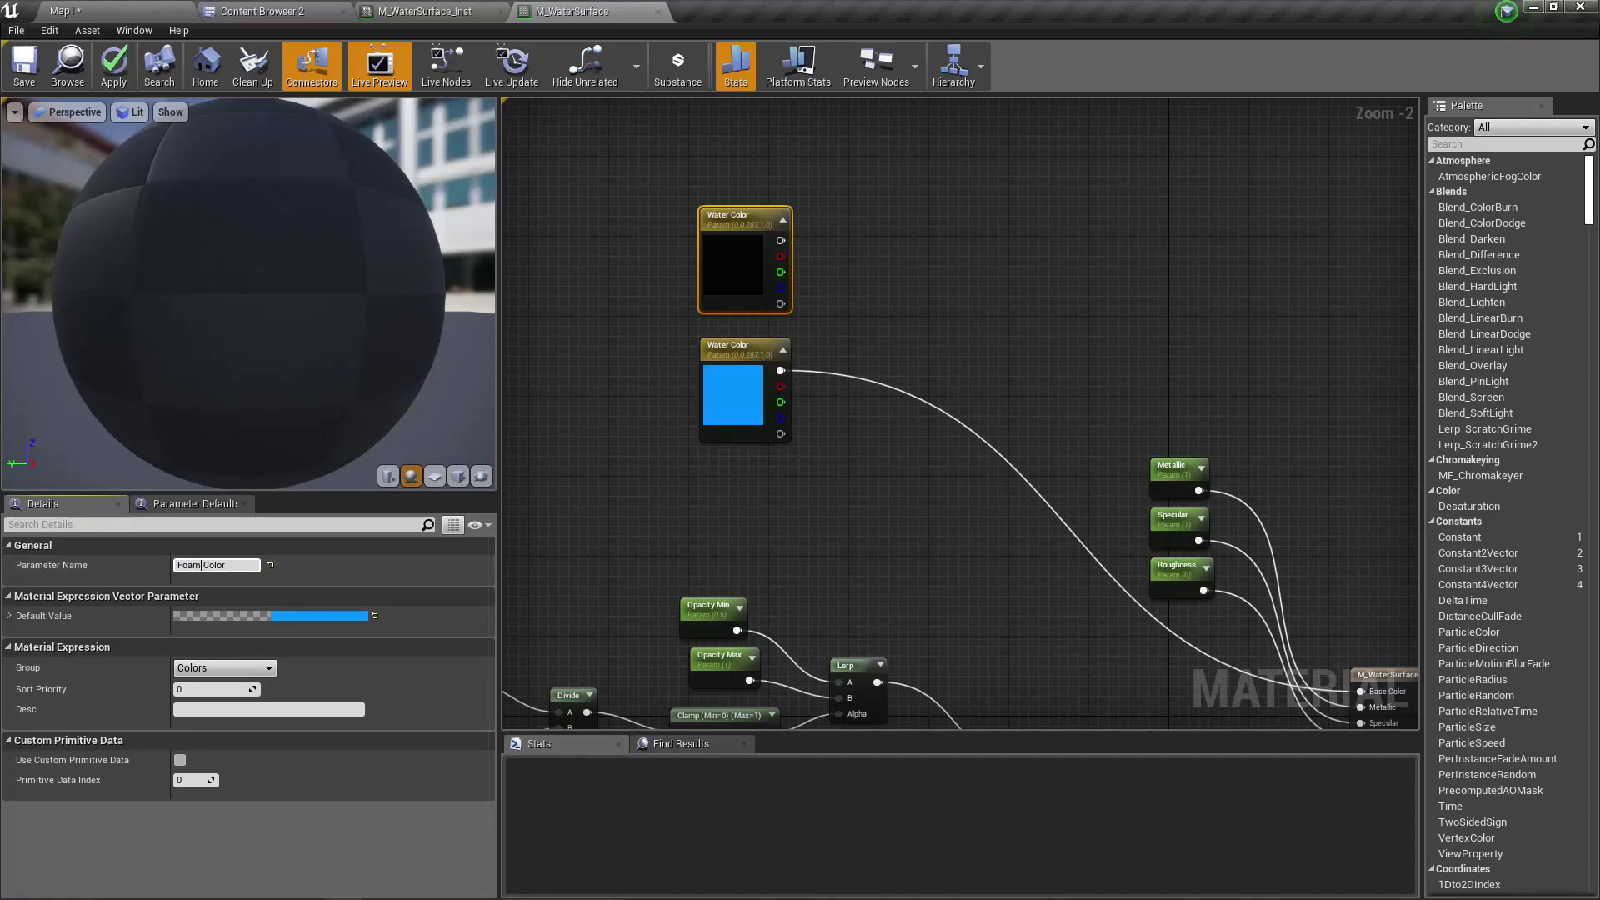
{"action": "key", "text": "Return"}
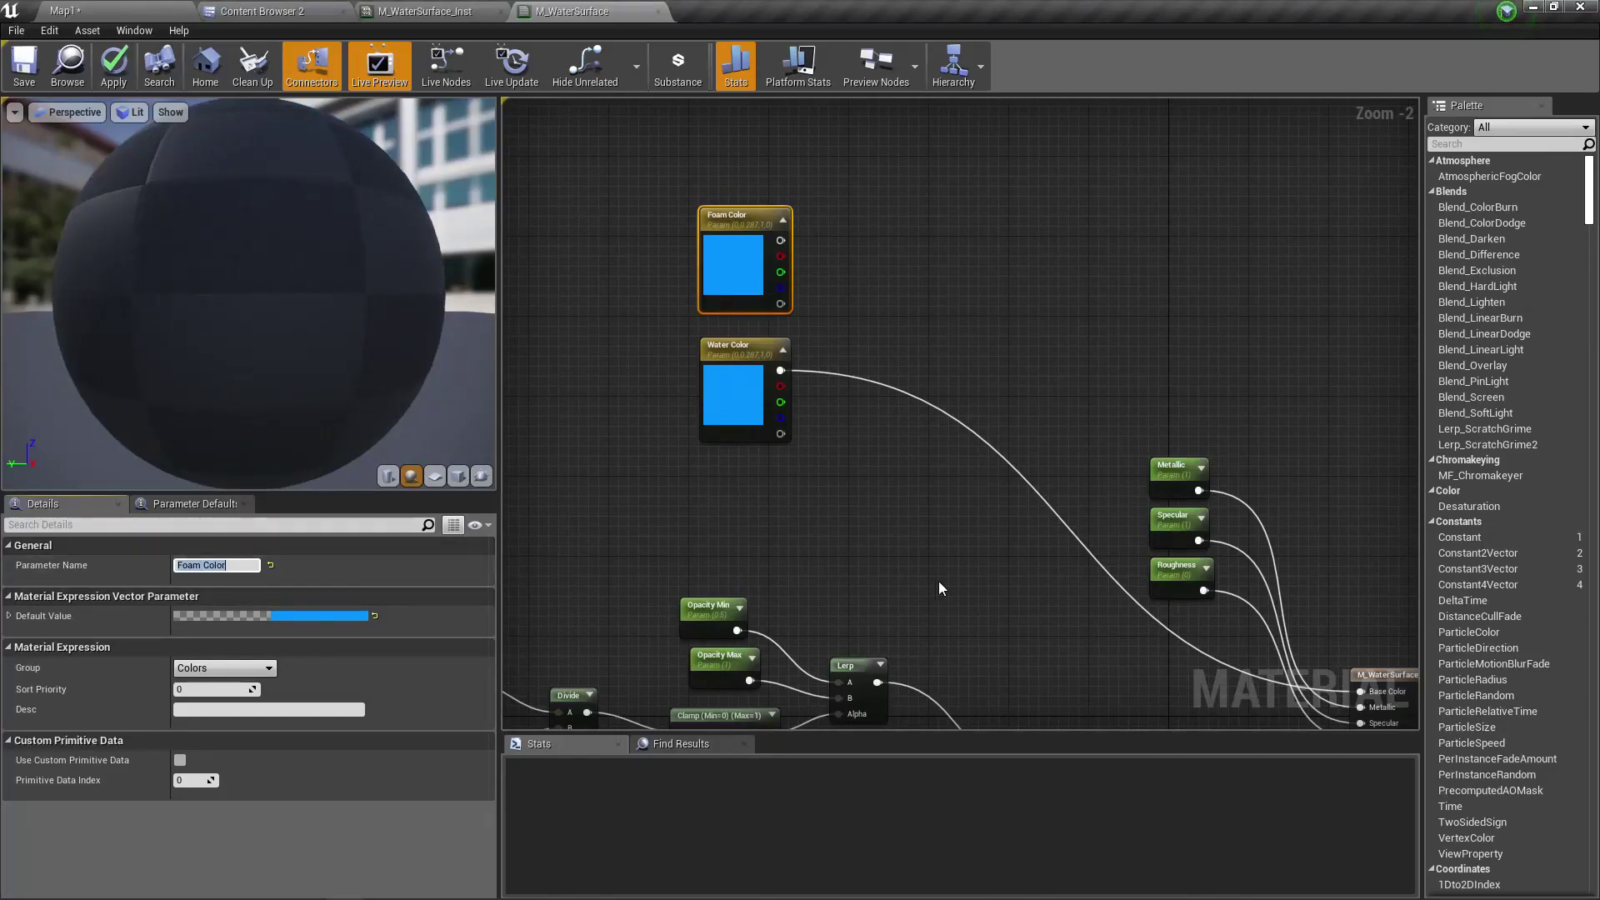
Set the Foam Color parameter's default value to near-white
{"action": "double_click", "coordinate": [730, 264]}
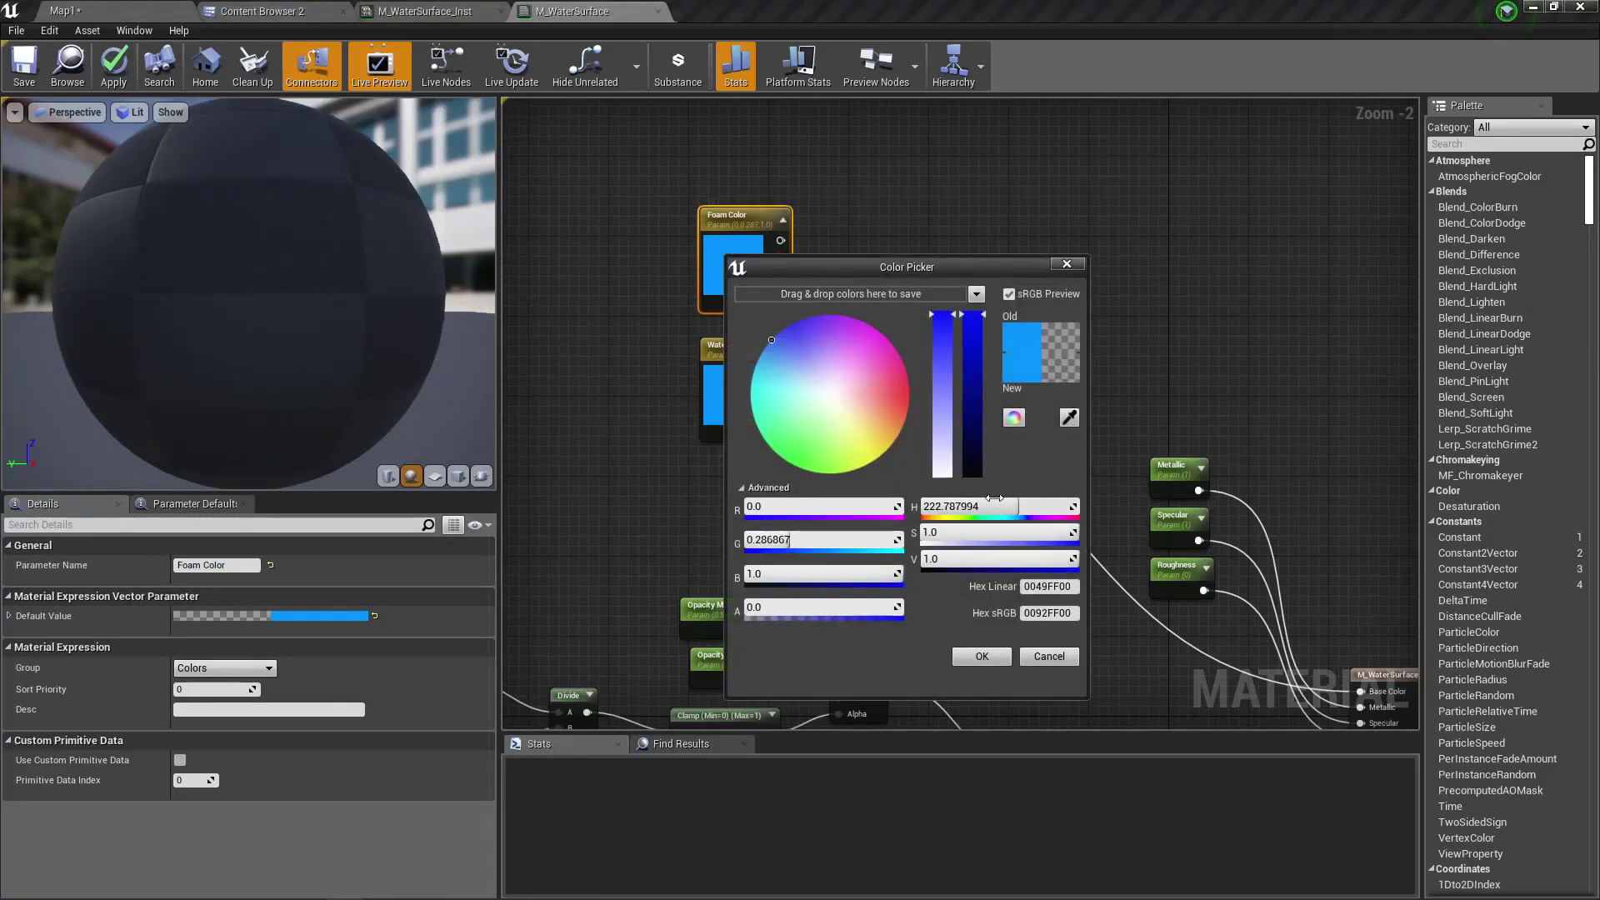
{"action": "left_click", "coordinate": [824, 390]}
{"action": "left_click", "coordinate": [979, 658]}
Add a LinearInterpolate node fed by Foam Color into its A input, and place it beside the two color parameters
{"action": "mouse_move", "coordinate": [978, 237]}
{"action": "right_mouse_down"}
{"action": "mouse_move", "coordinate": [942, 218]}
{"action": "mouse_move", "coordinate": [953, 233]}
{"action": "right_mouse_up"}
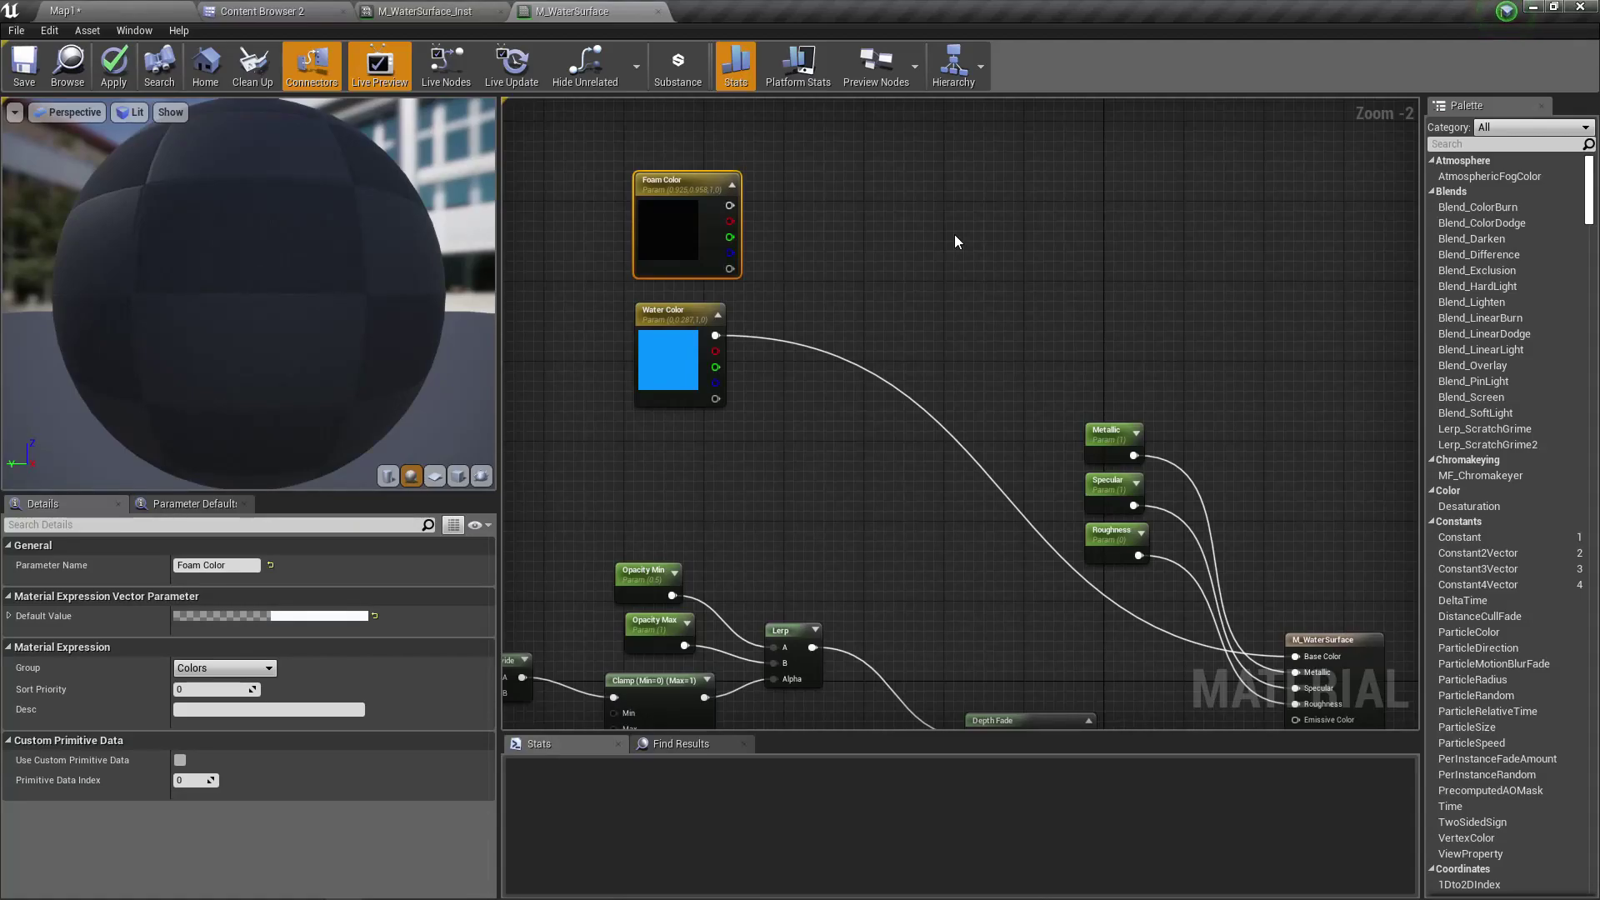
{"action": "right_click_drag", "start_coordinate": [842, 404], "coordinate": [776, 520]}
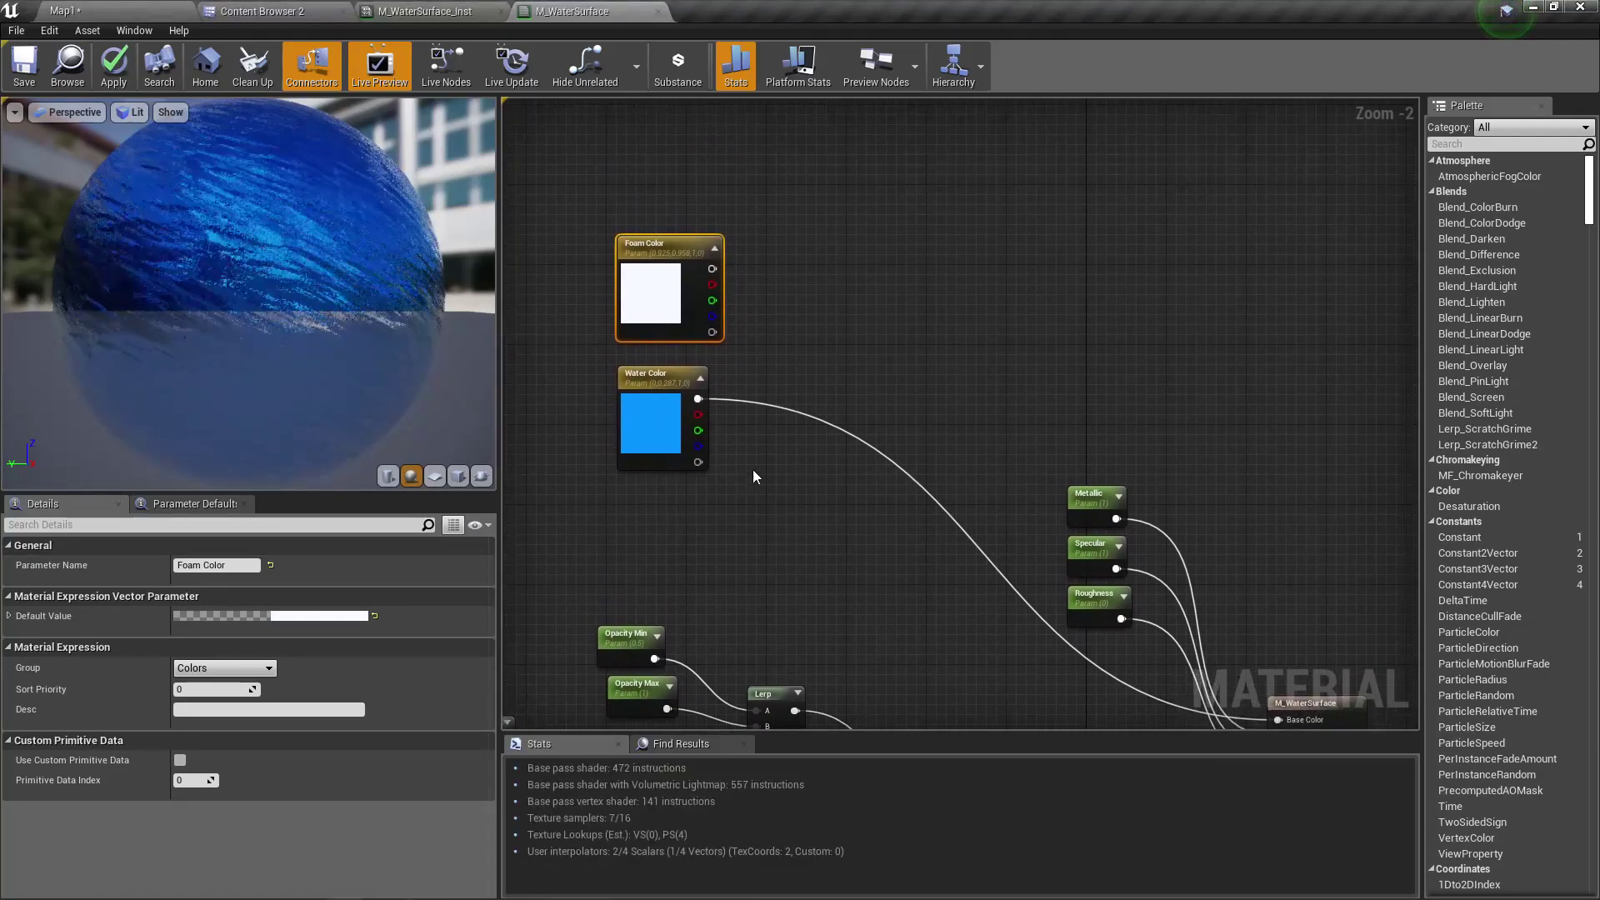
{"action": "left_click_drag", "start_coordinate": [711, 269], "coordinate": [776, 283]}
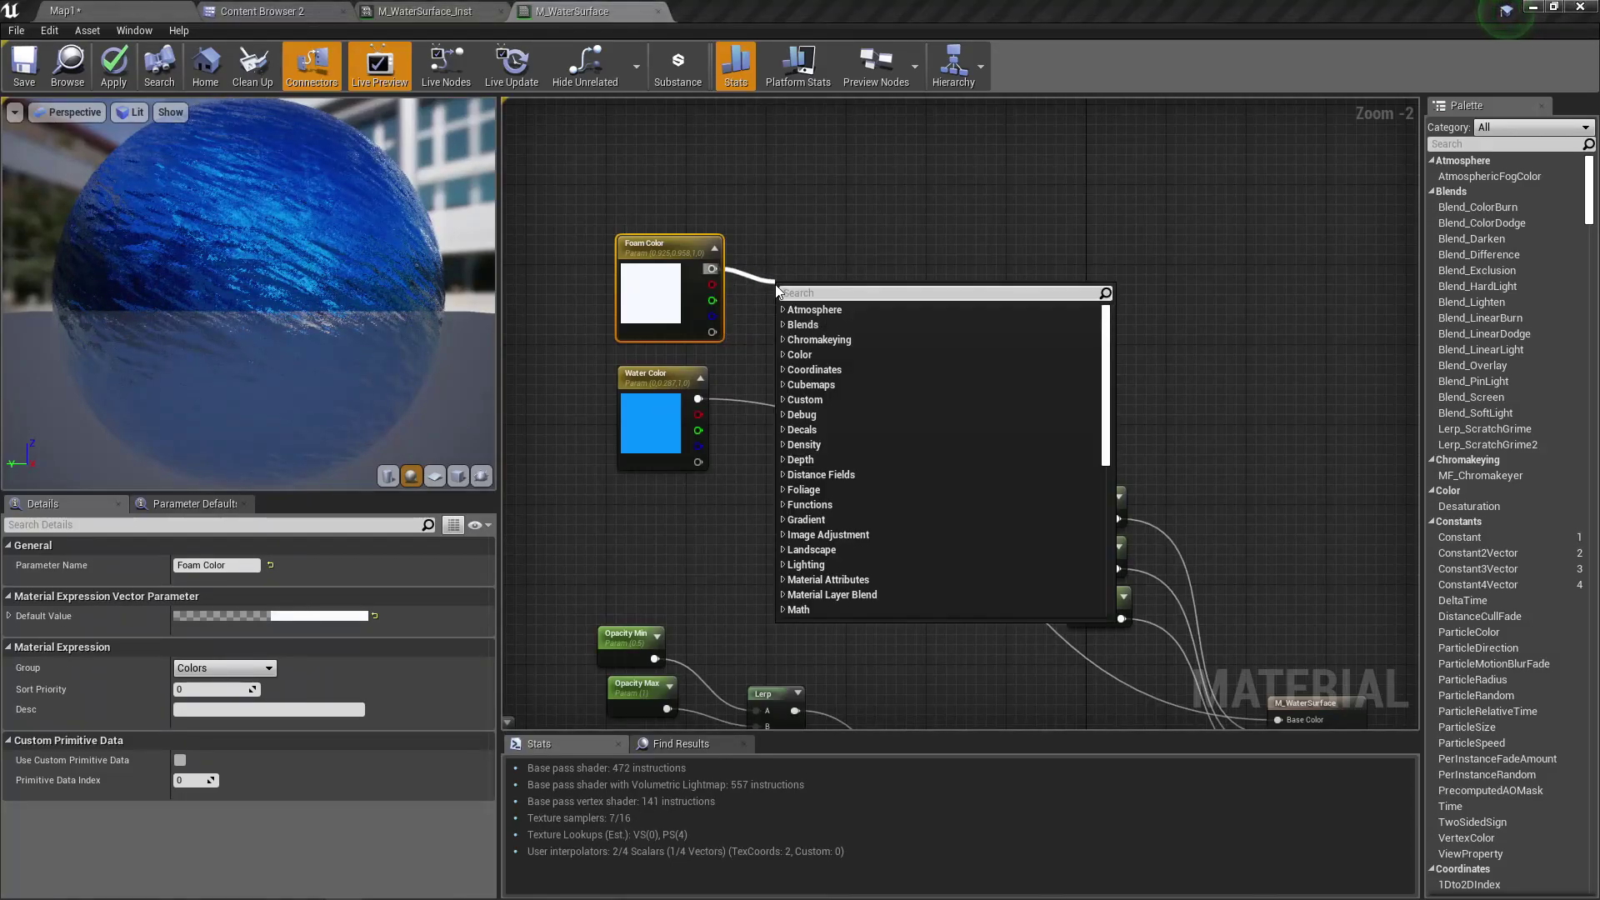
{"action": "type", "text": "linea"}
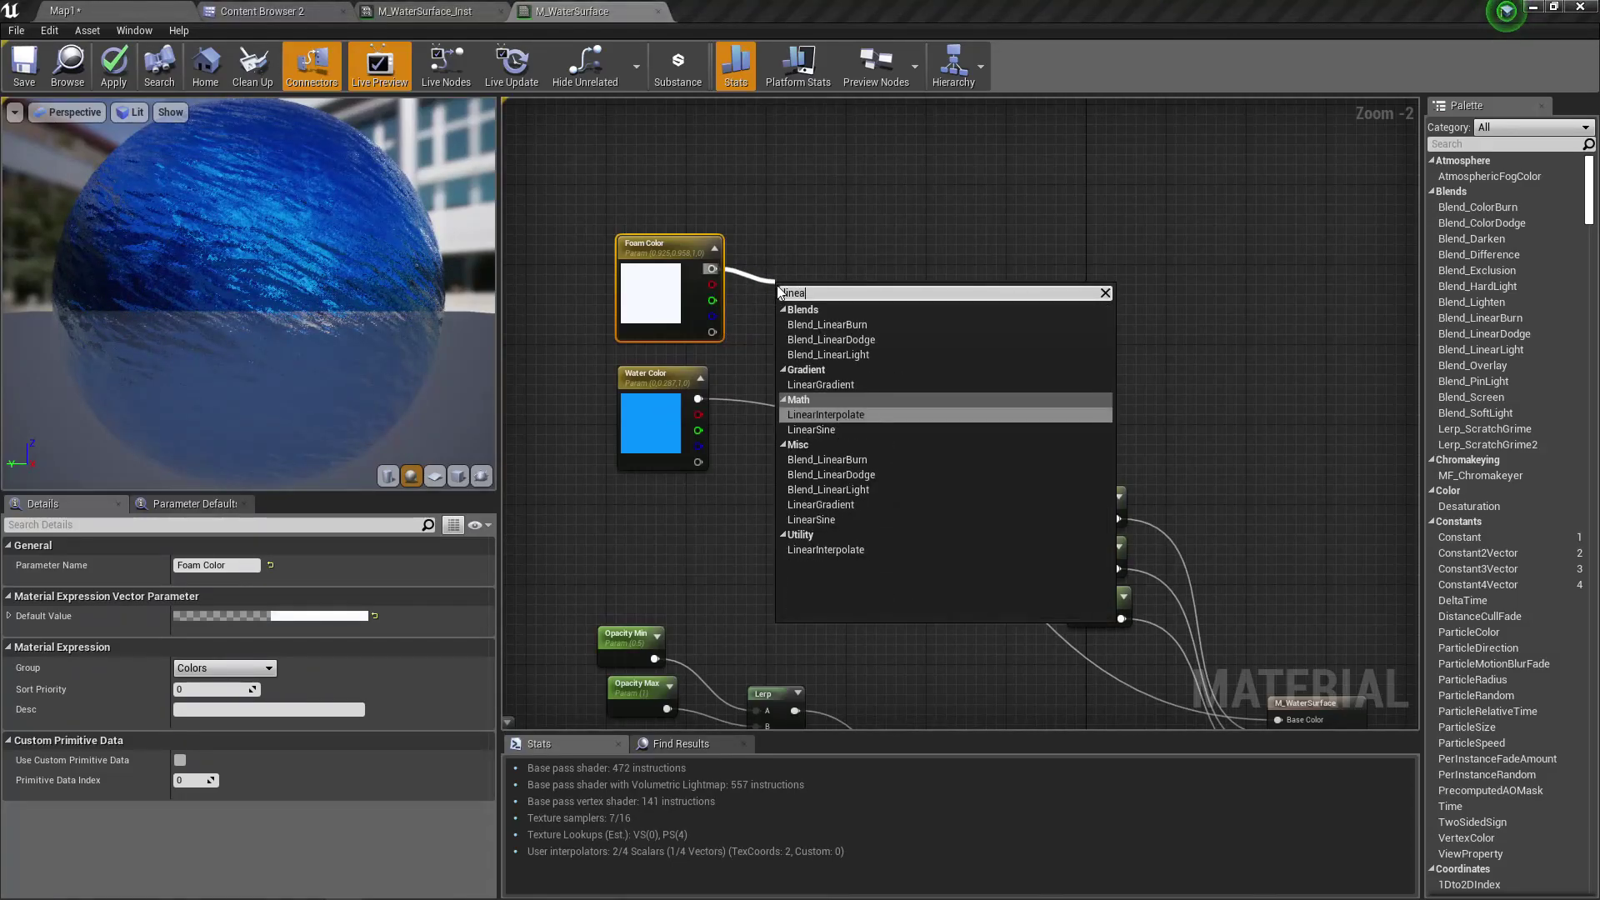
{"action": "key", "text": "Return"}
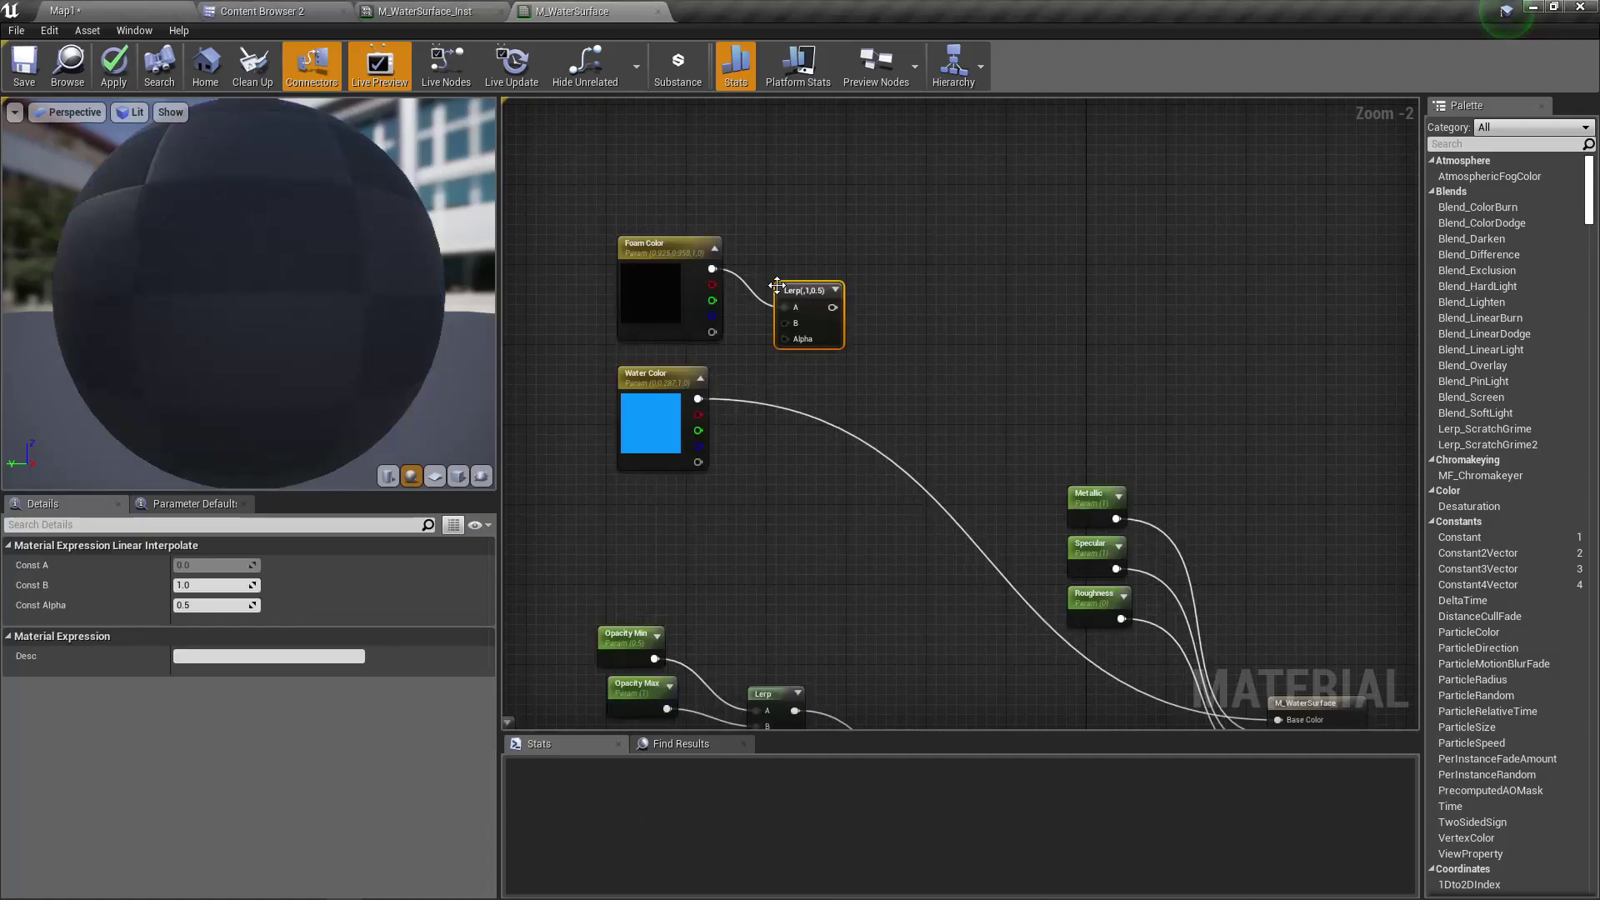
{"action": "left_click_drag", "start_coordinate": [820, 293], "coordinate": [912, 346]}
Connect Water Color to the new Lerp's B input and the Lerp's output to the material's Base Color
{"action": "left_click_drag", "start_coordinate": [698, 398], "coordinate": [880, 374]}
{"action": "right_click_drag", "start_coordinate": [922, 503], "coordinate": [835, 404]}
{"action": "left_click_drag", "start_coordinate": [814, 250], "coordinate": [1183, 614]}
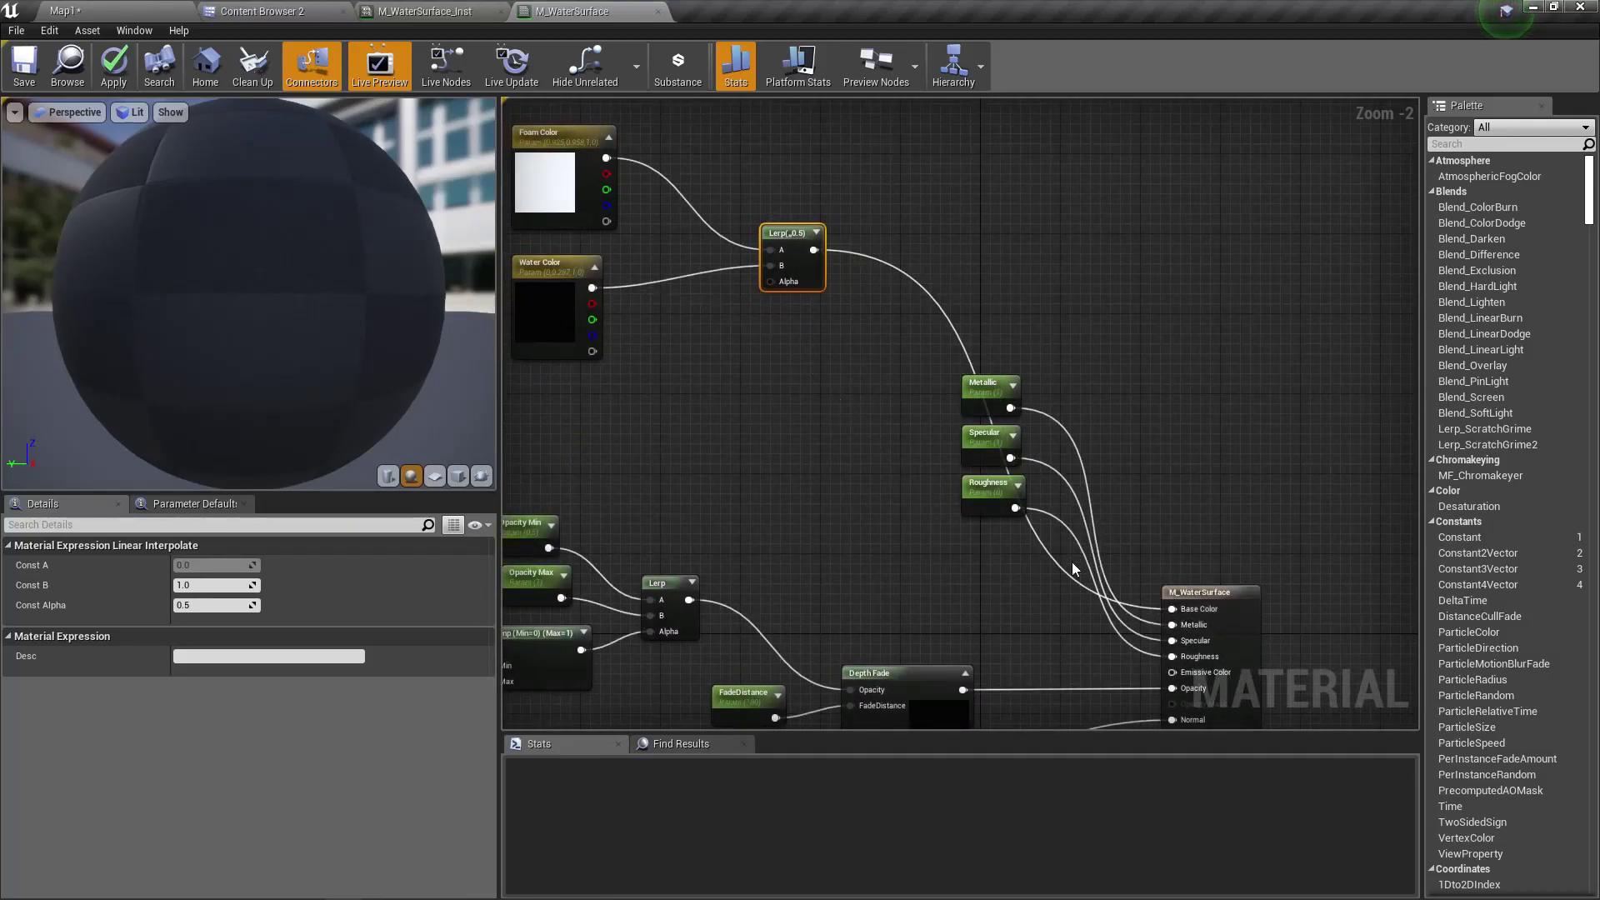
Add a DepthFade node connected to the Alpha input of the color Lerp
{"action": "right_click_drag", "start_coordinate": [823, 352], "coordinate": [932, 403]}
{"action": "left_click_drag", "start_coordinate": [887, 288], "coordinate": [869, 481]}
{"action": "type", "text": "depth fa"}
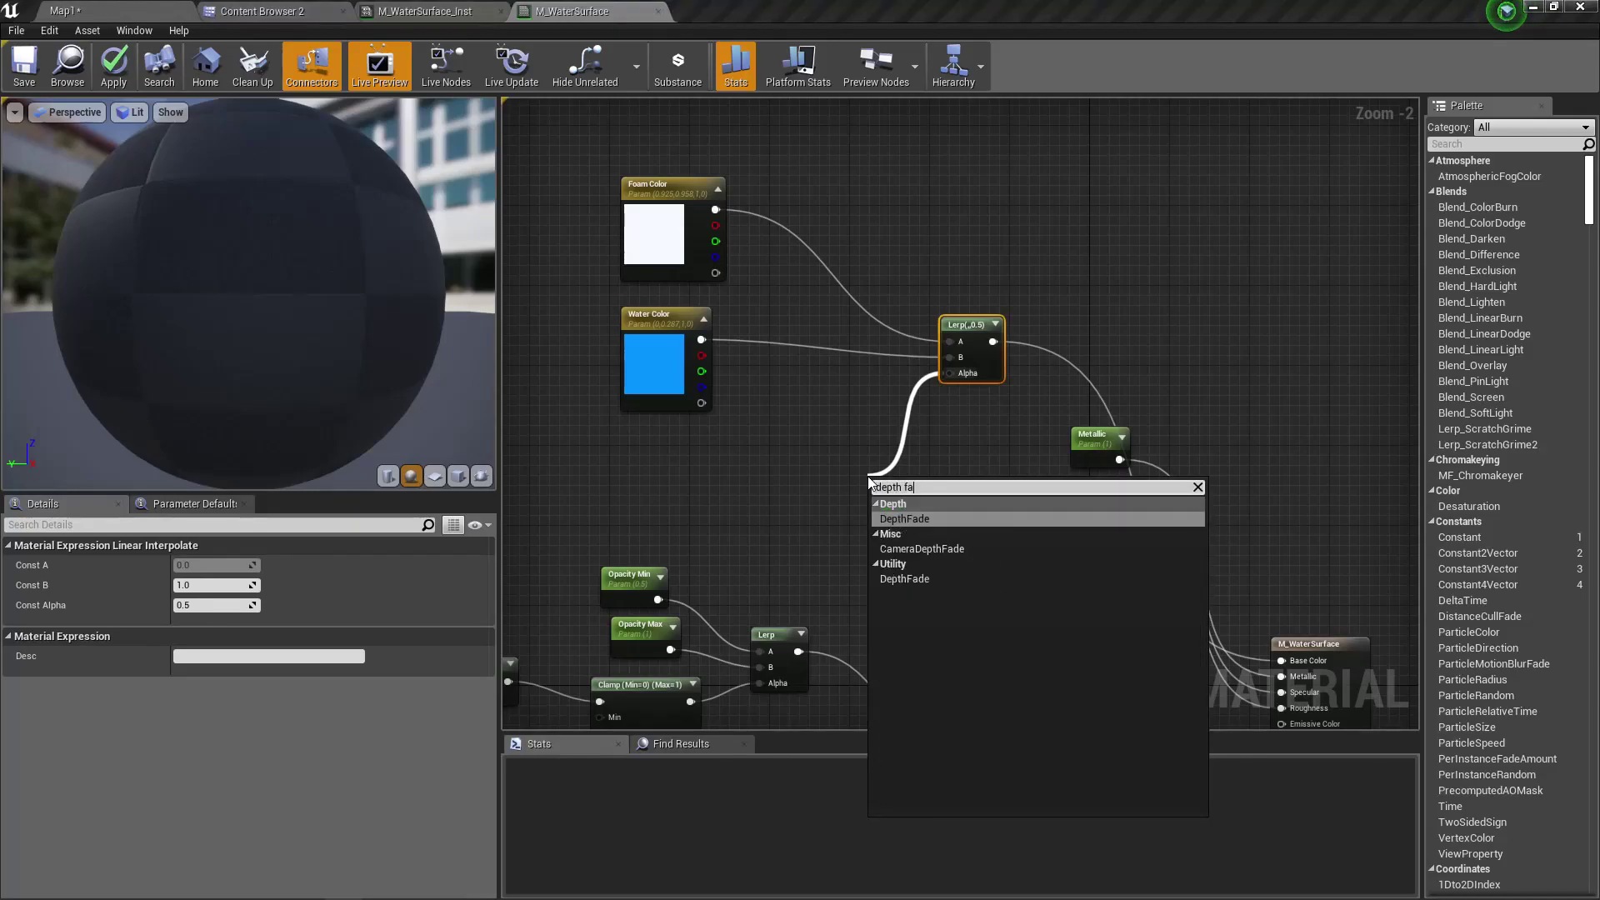
{"action": "key", "text": "Return"}
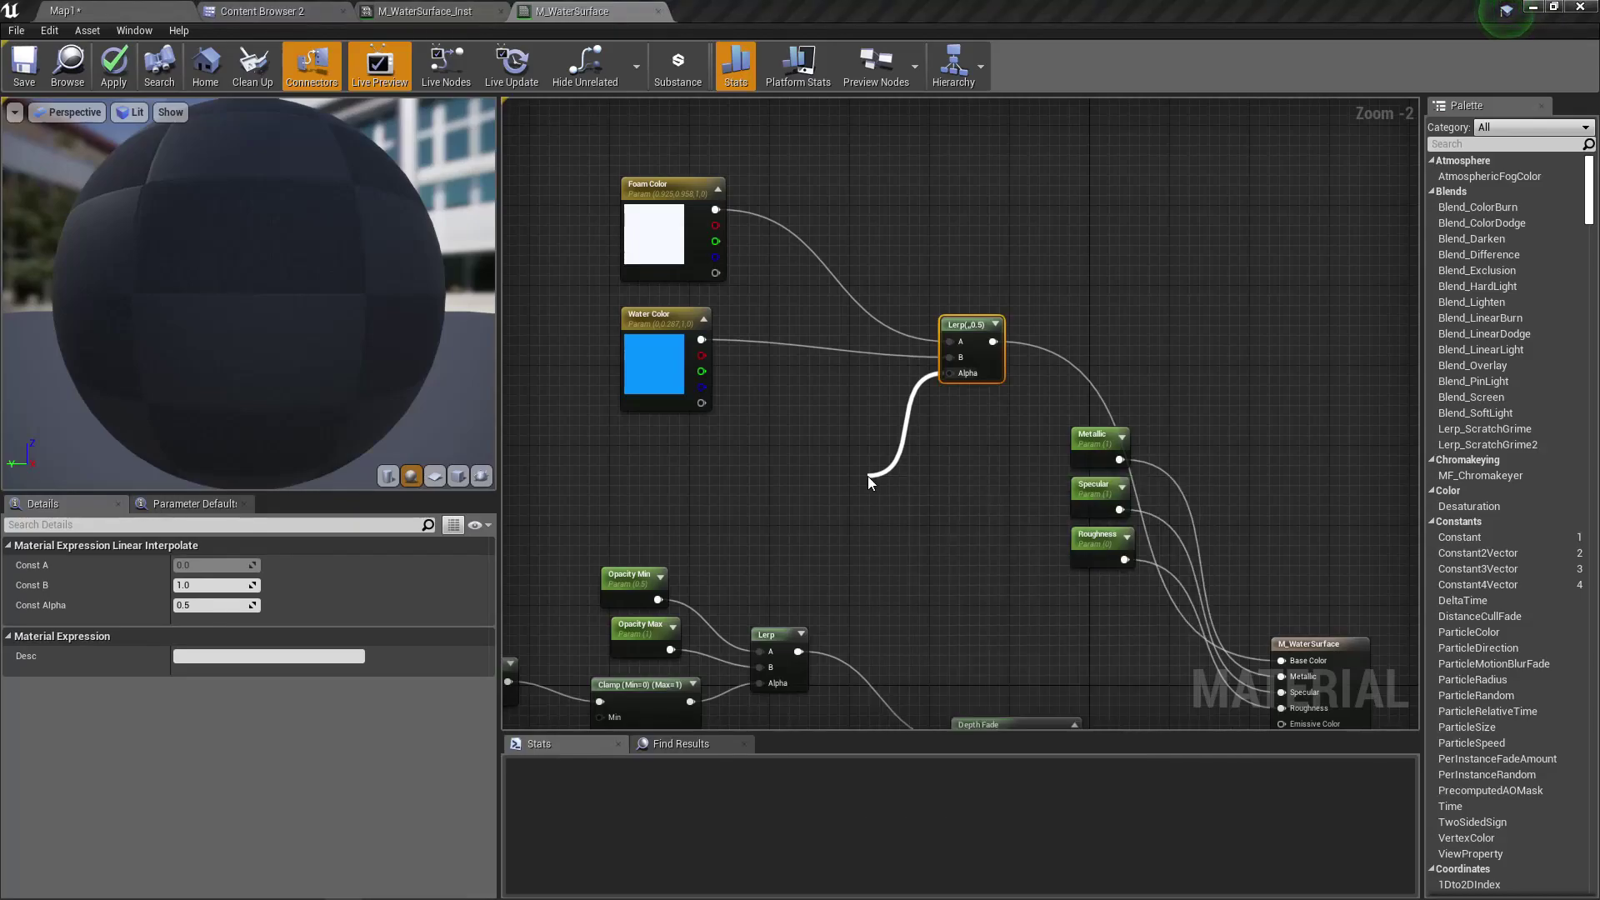
Break the link between the original Depth Fade node and the material's Opacity input
{"action": "right_click_drag", "start_coordinate": [1122, 665], "coordinate": [948, 414]}
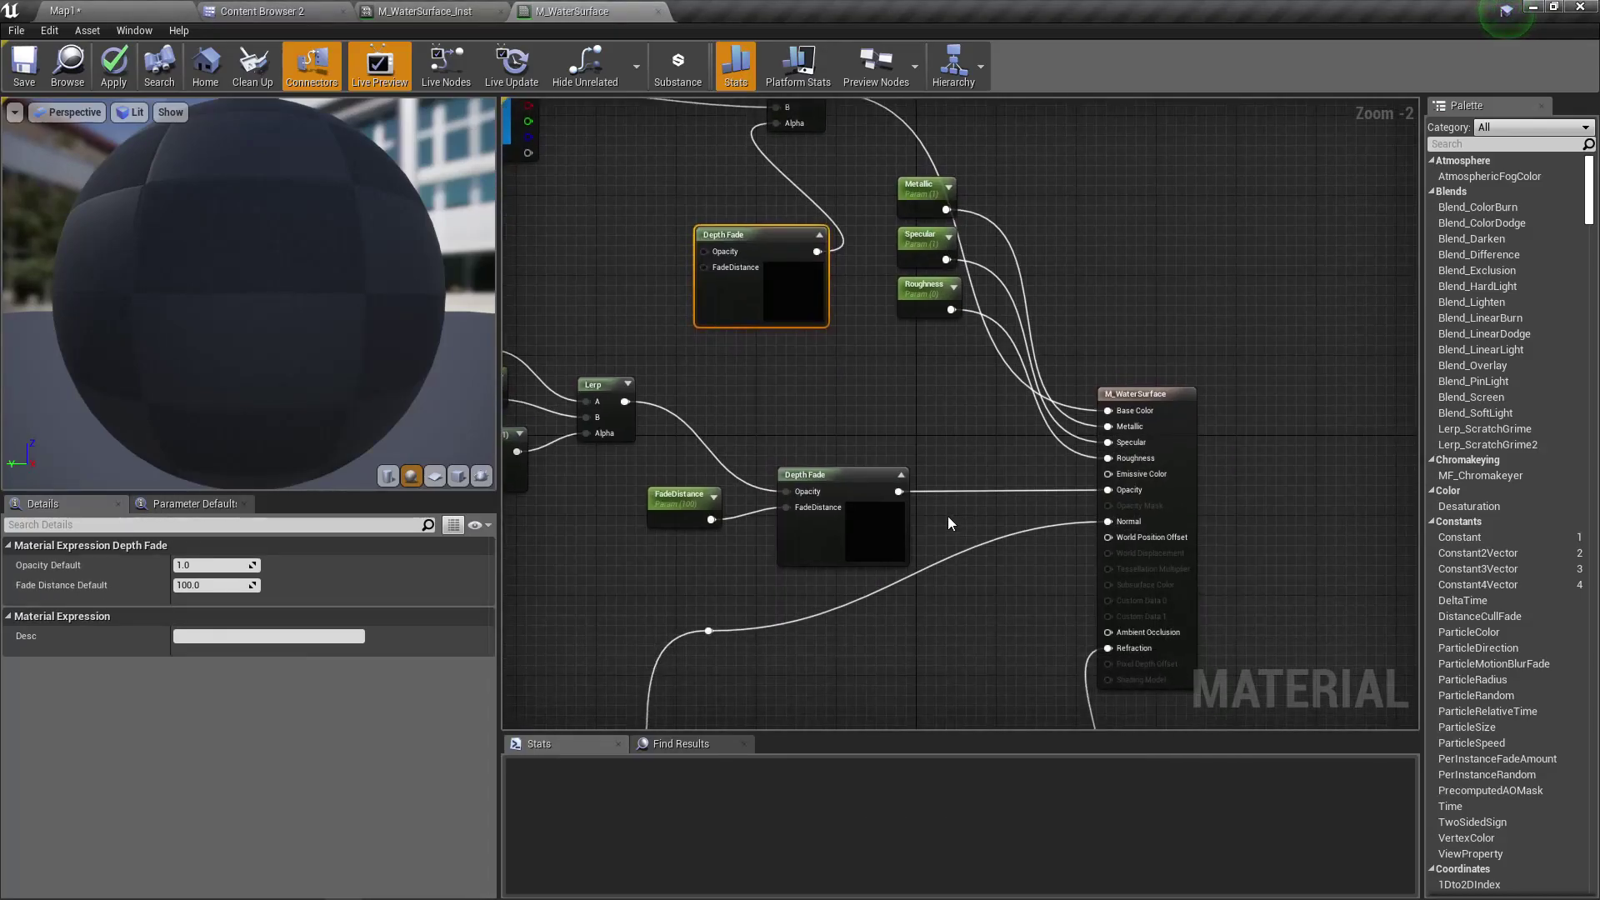
{"action": "right_click", "coordinate": [903, 495]}
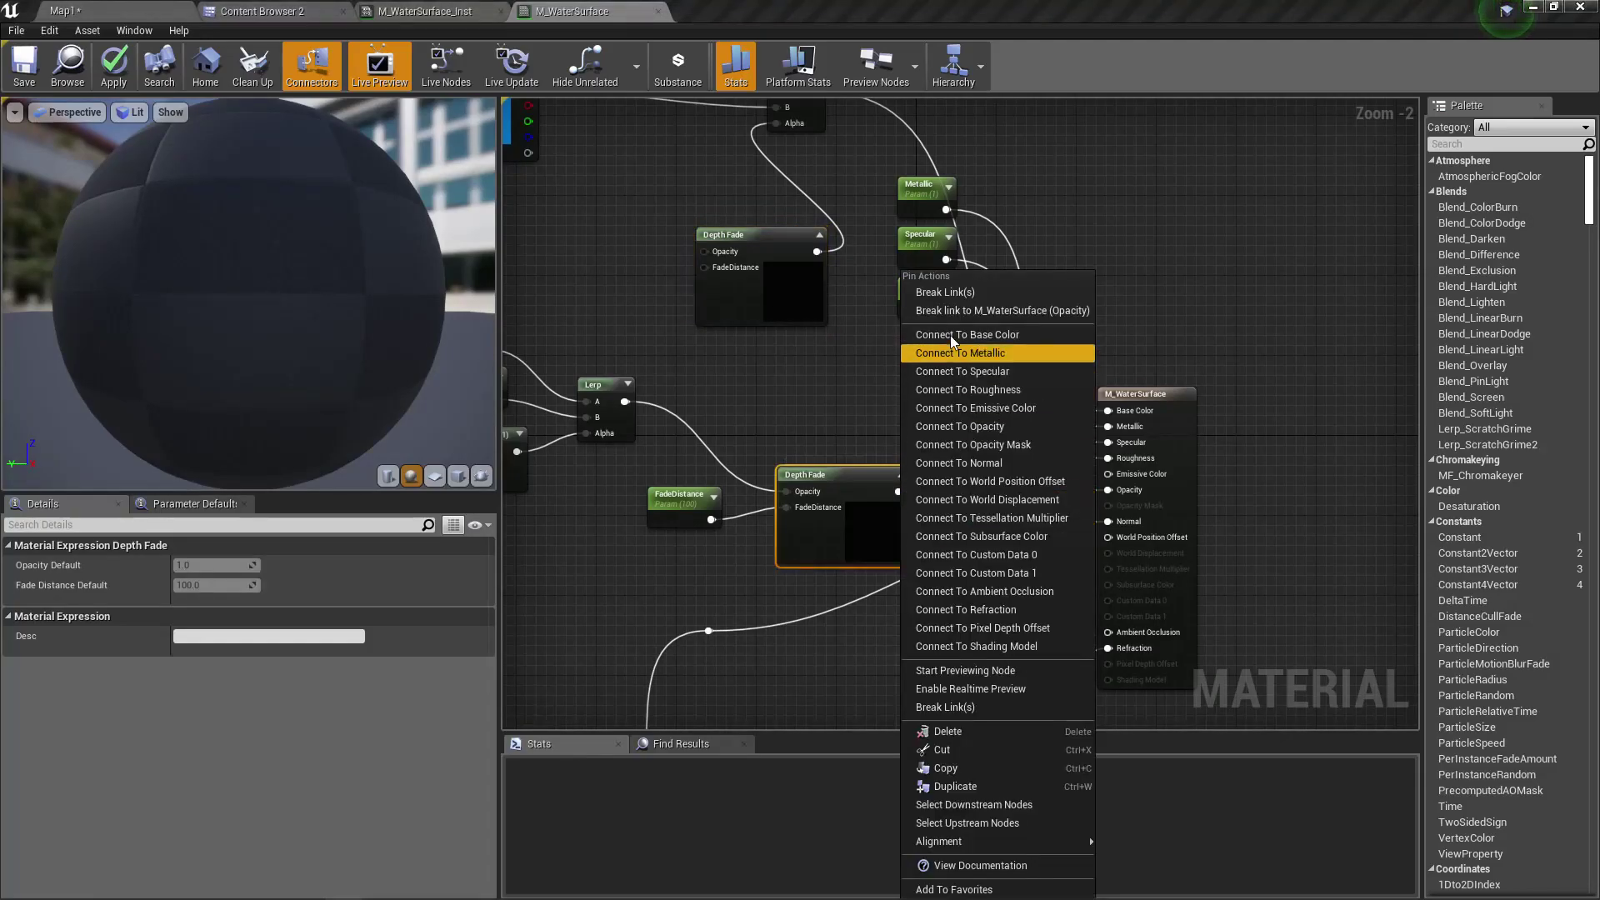
{"action": "left_click", "coordinate": [957, 294]}
Move the new Depth Fade node to the left of the color Lerp, just below the Water Color parameter
{"action": "right_click_drag", "start_coordinate": [757, 428], "coordinate": [841, 503]}
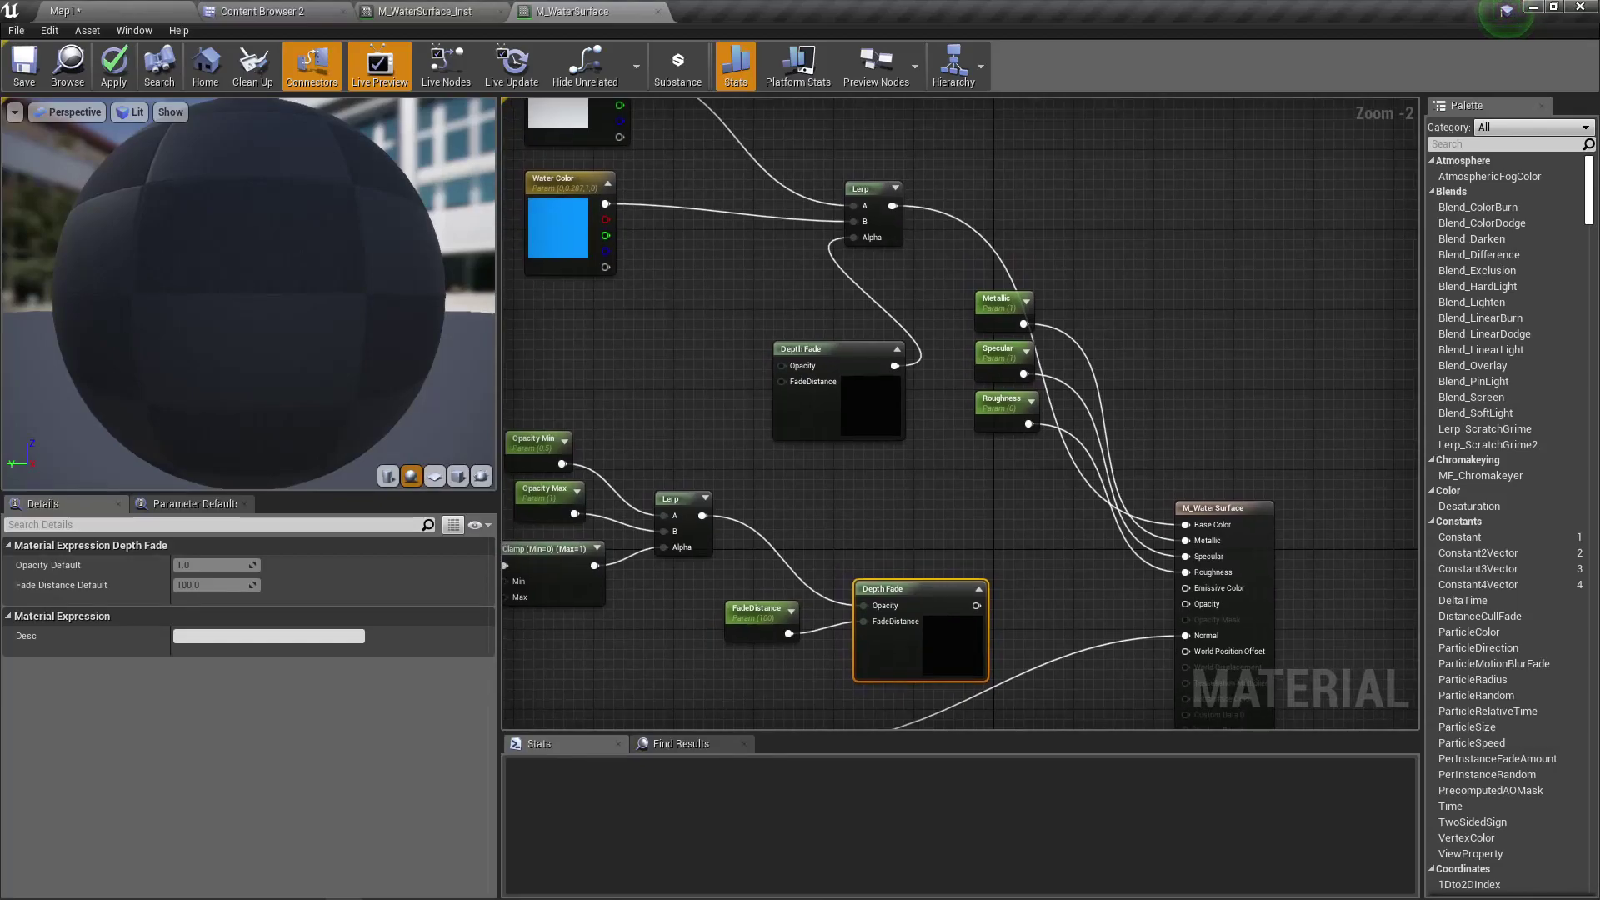
{"action": "right_click_drag", "start_coordinate": [877, 401], "coordinate": [860, 464]}
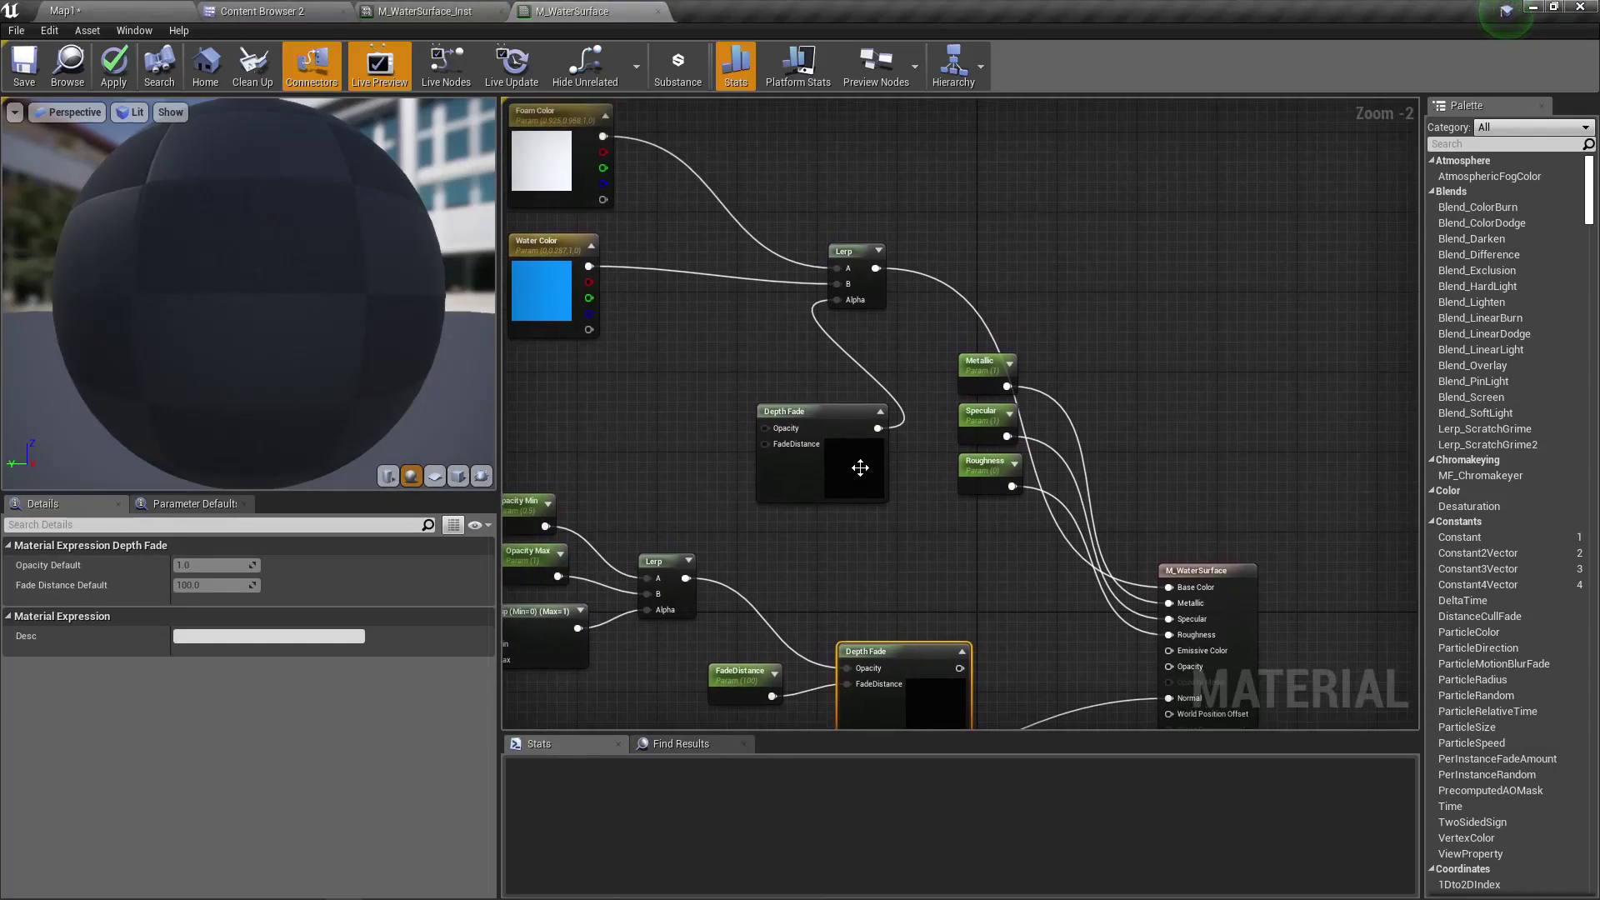
{"action": "left_click_drag", "start_coordinate": [836, 423], "coordinate": [718, 384]}
{"action": "right_click_drag", "start_coordinate": [819, 429], "coordinate": [836, 463]}
{"action": "right_click_drag", "start_coordinate": [799, 361], "coordinate": [846, 363]}
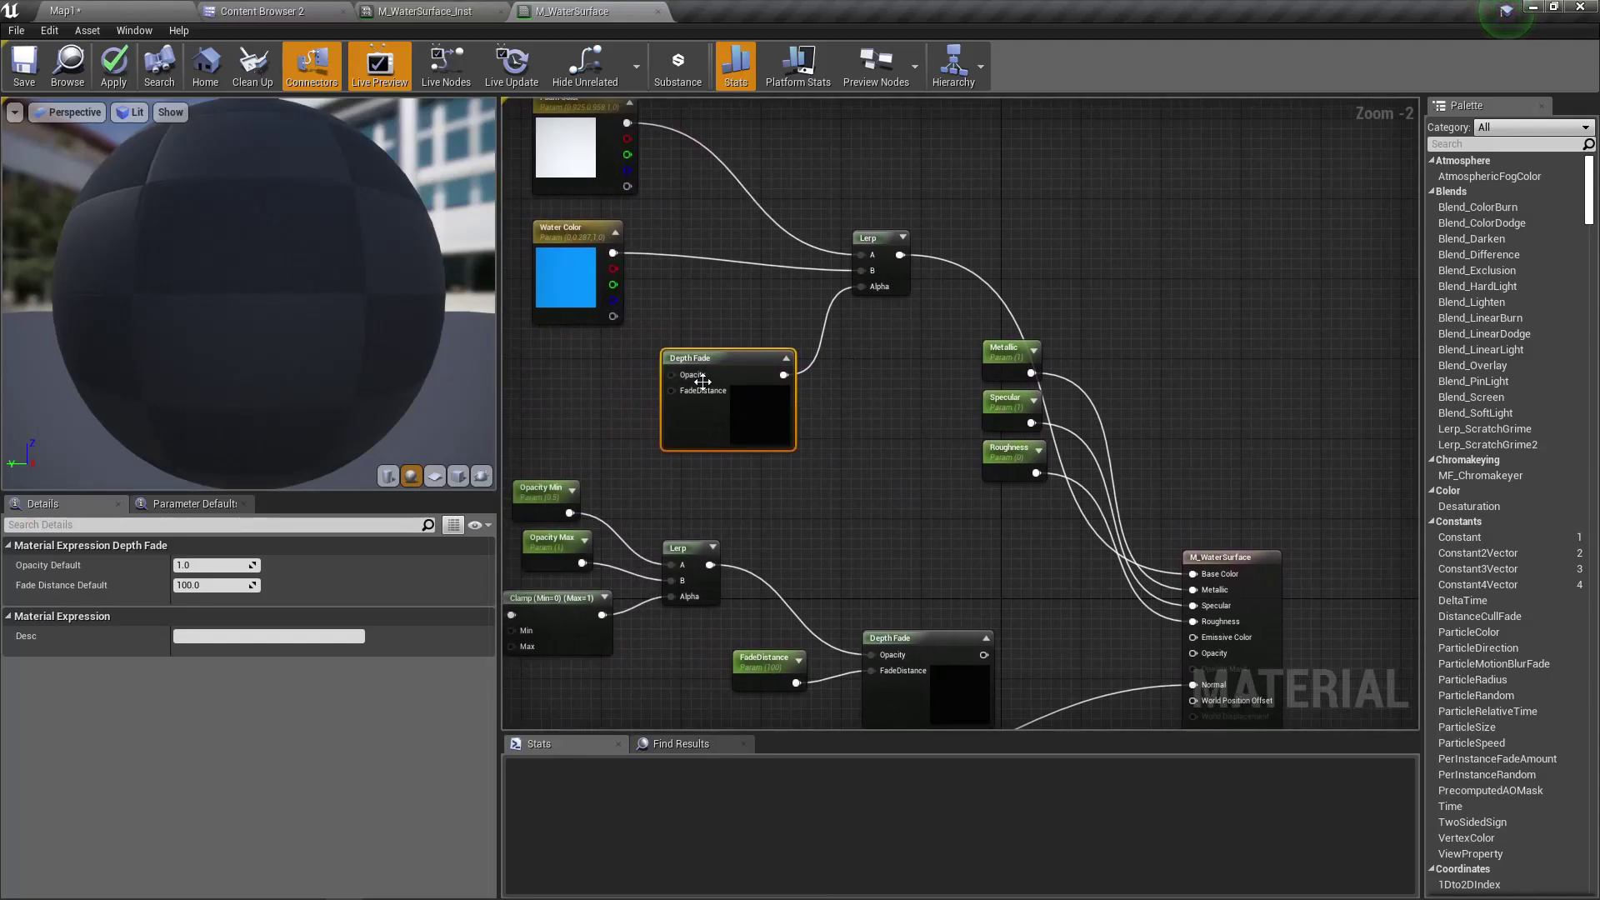
Promote the new Depth Fade's FadeDistance input to a parameter named Foam Fade Distance with a default value of 10
{"action": "right_click_drag", "start_coordinate": [613, 373], "coordinate": [717, 331]}
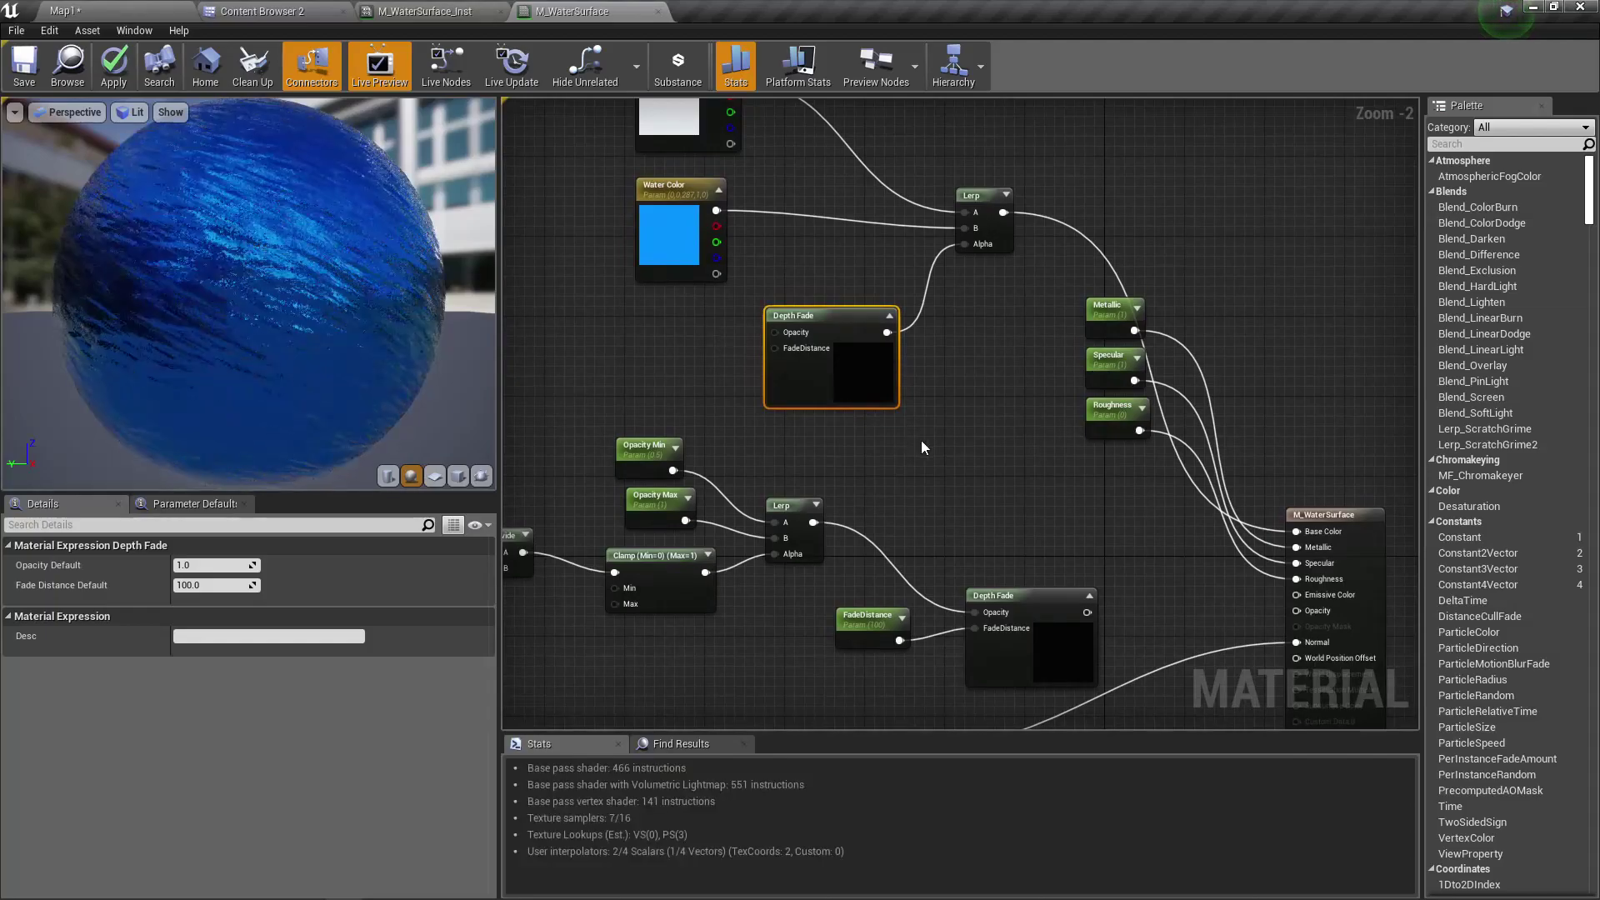
{"action": "right_click", "coordinate": [802, 351]}
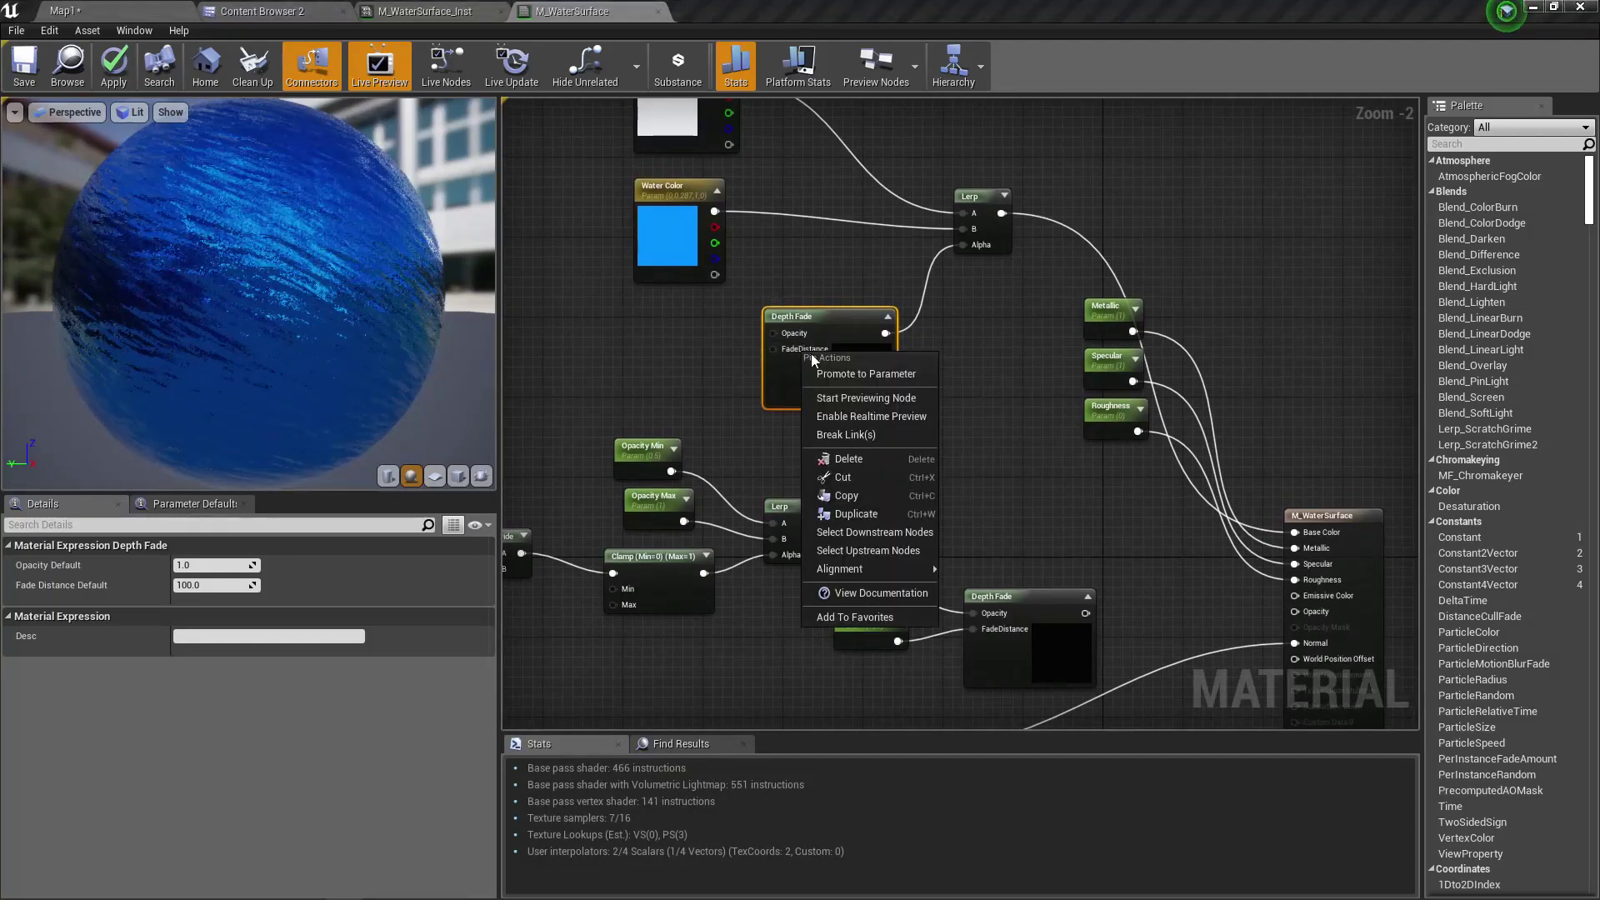
{"action": "left_click", "coordinate": [878, 375]}
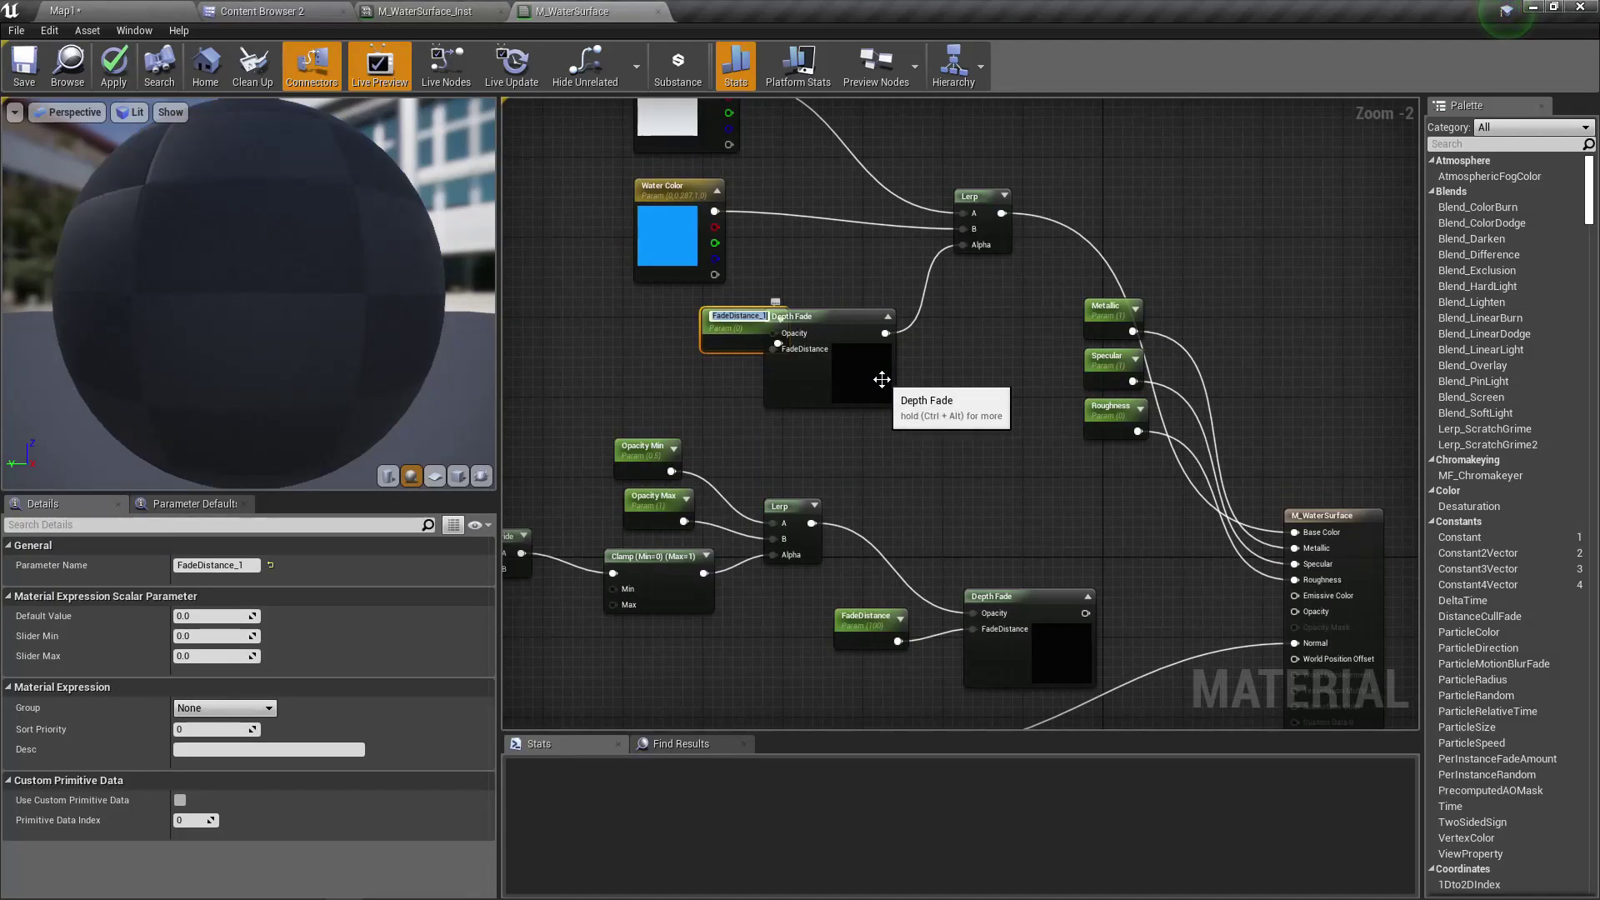
{"action": "type", "text": "Foam"}
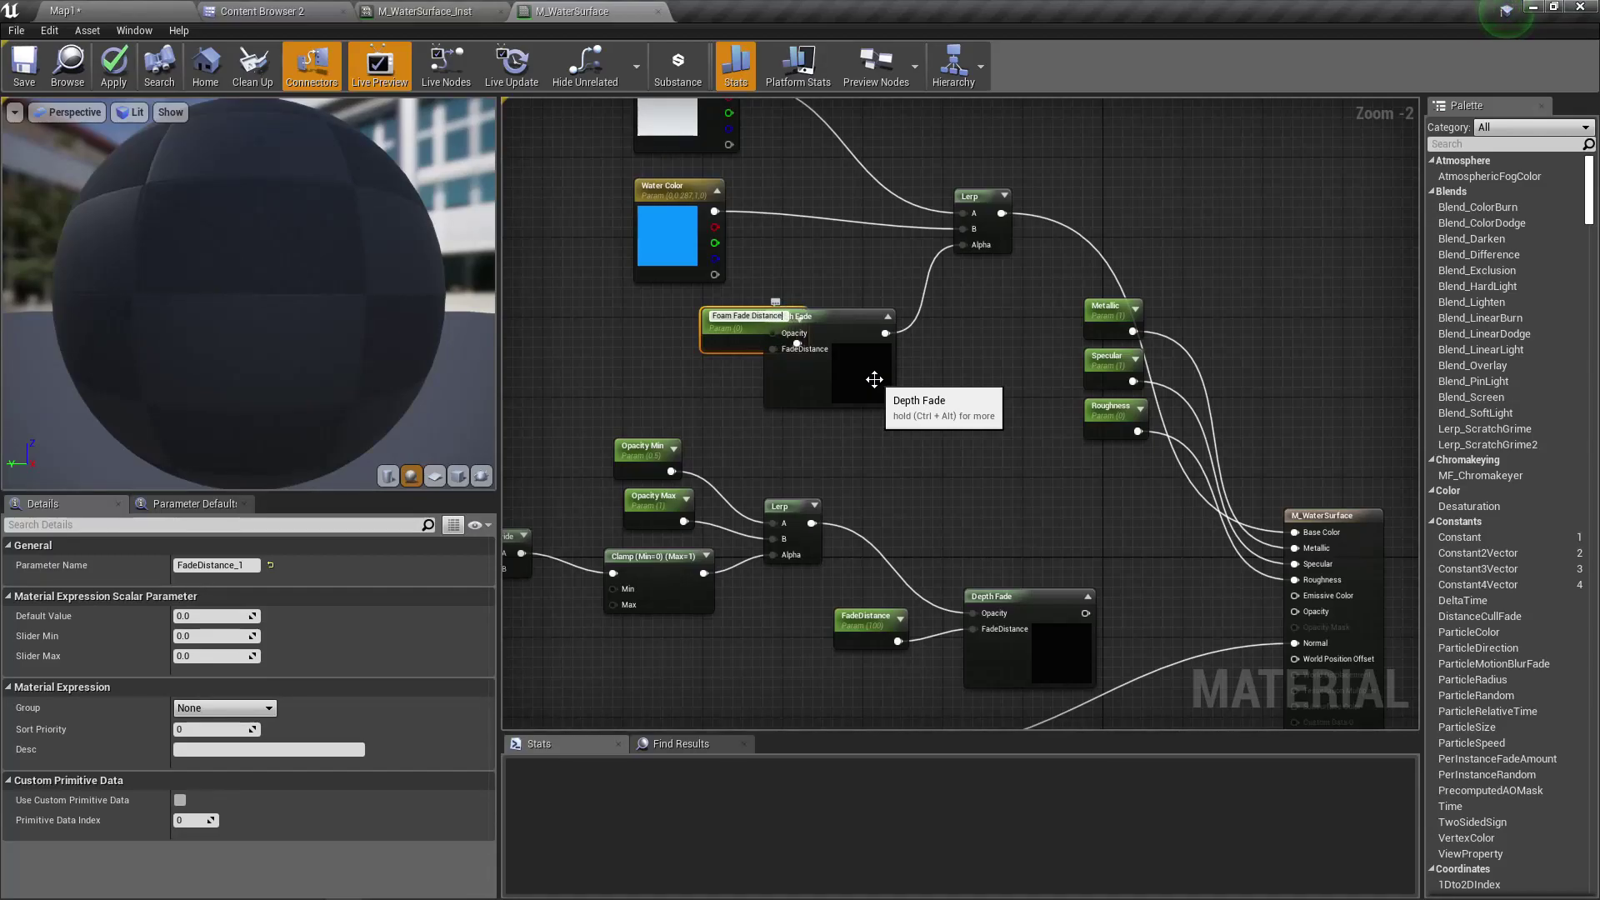
{"action": "key", "text": "Return"}
{"action": "left_click_drag", "start_coordinate": [740, 346], "coordinate": [645, 354]}
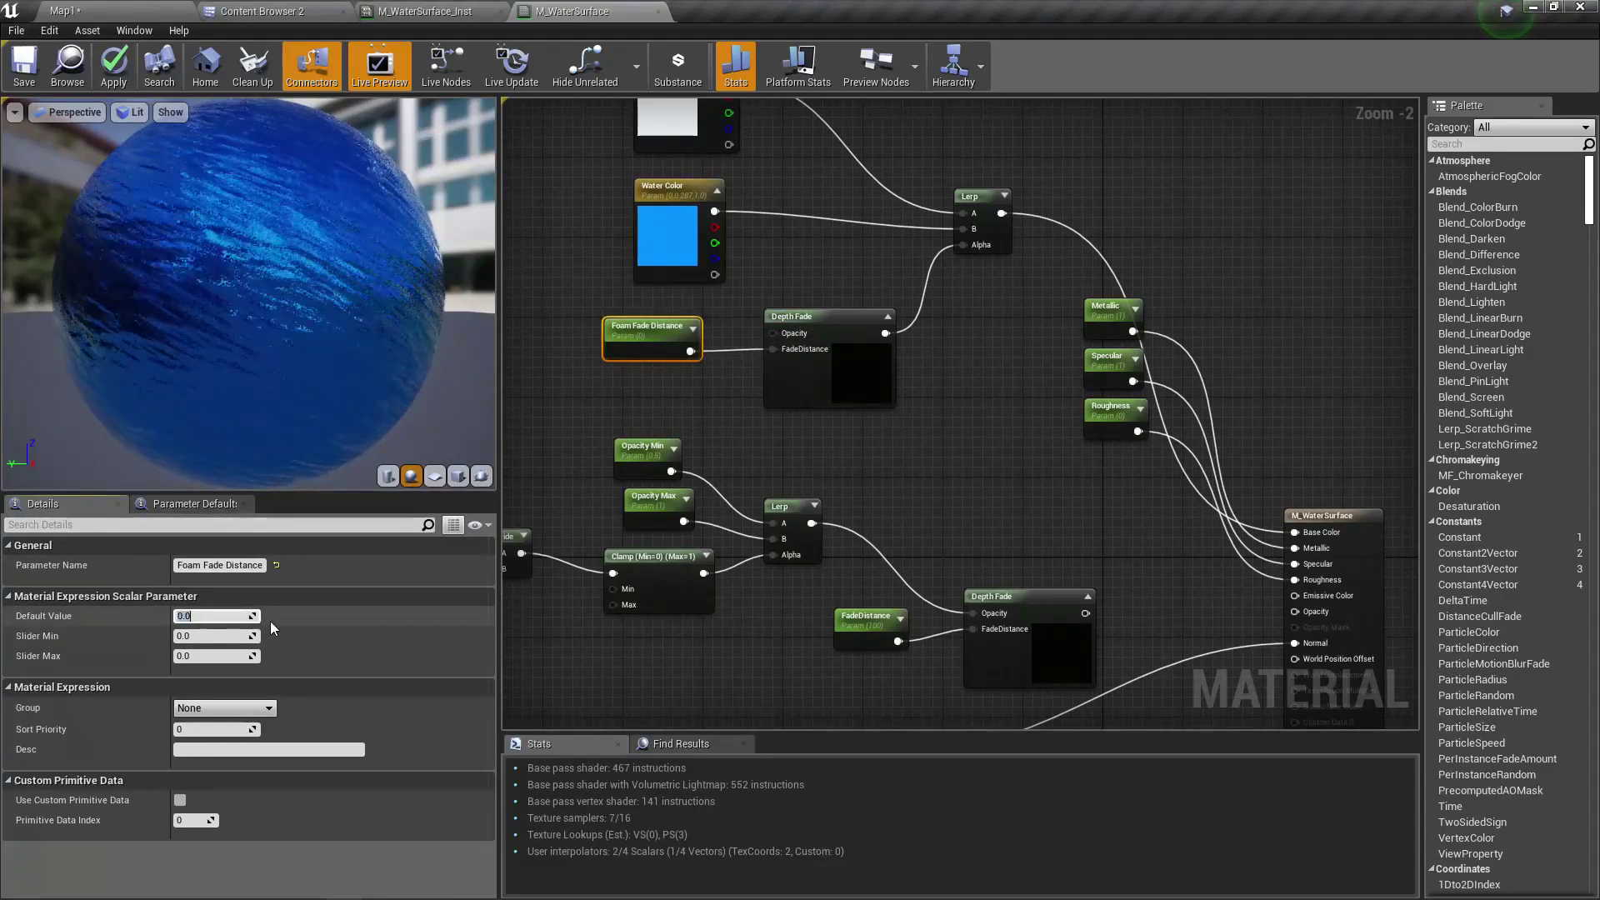
{"action": "type", "text": "10"}
{"action": "key", "text": "Return"}
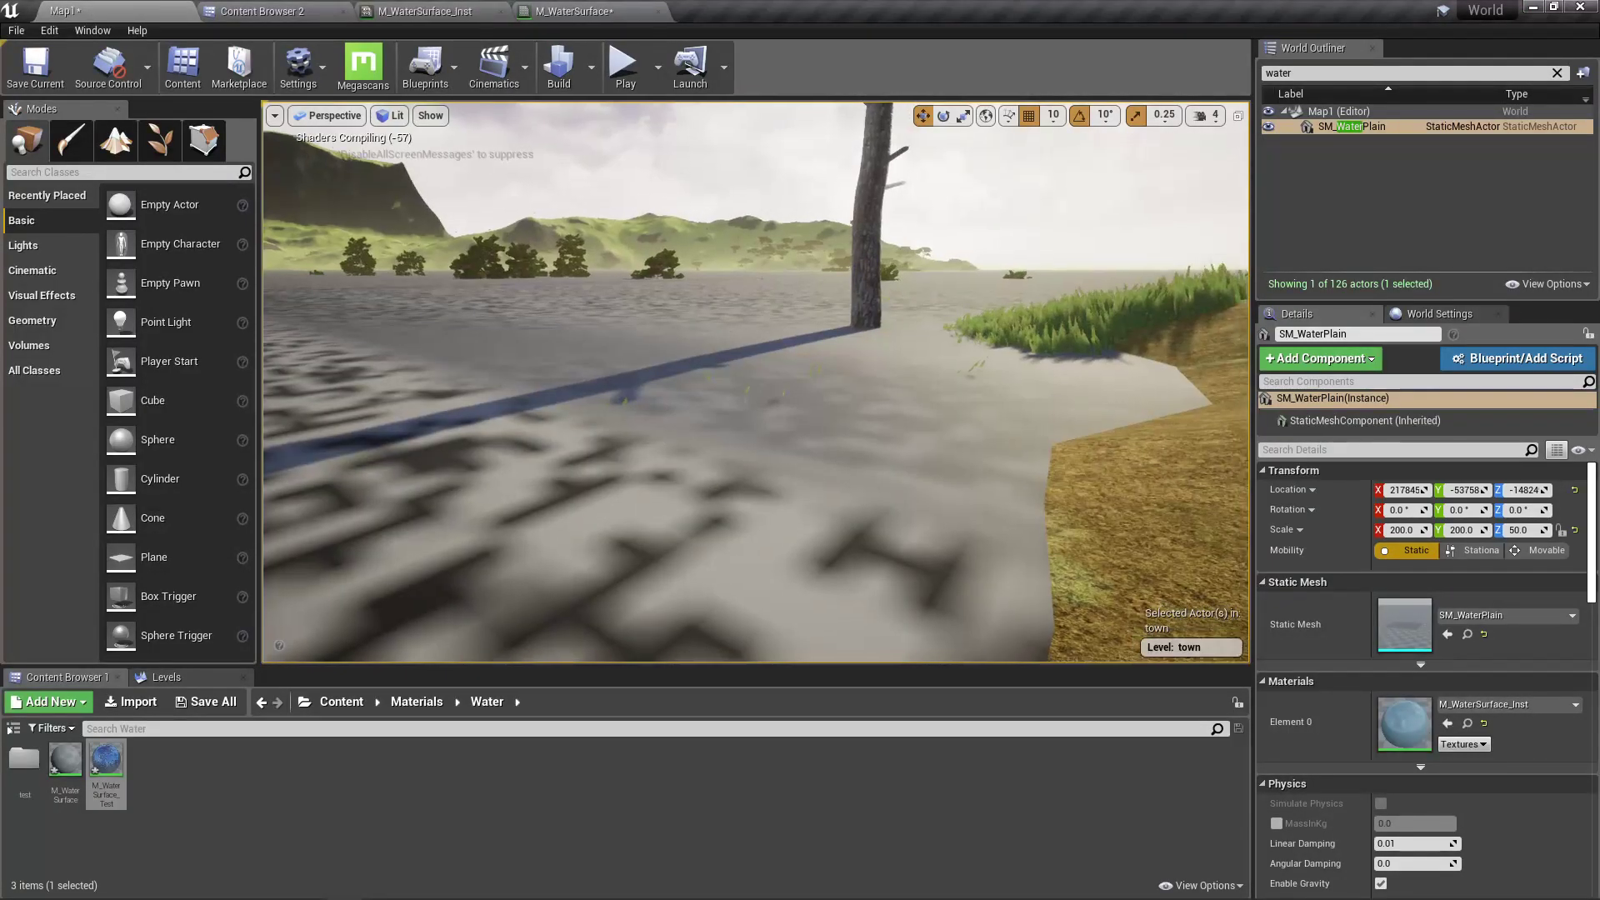
Undock the M_WaterSurface_Inst editor into a floating window over the Map1 level and make the level viewport fullscreen
{"action": "right_click_drag", "start_coordinate": [755, 381], "coordinate": [880, 361]}
{"action": "left_click_drag", "start_coordinate": [882, 668], "coordinate": [884, 746]}
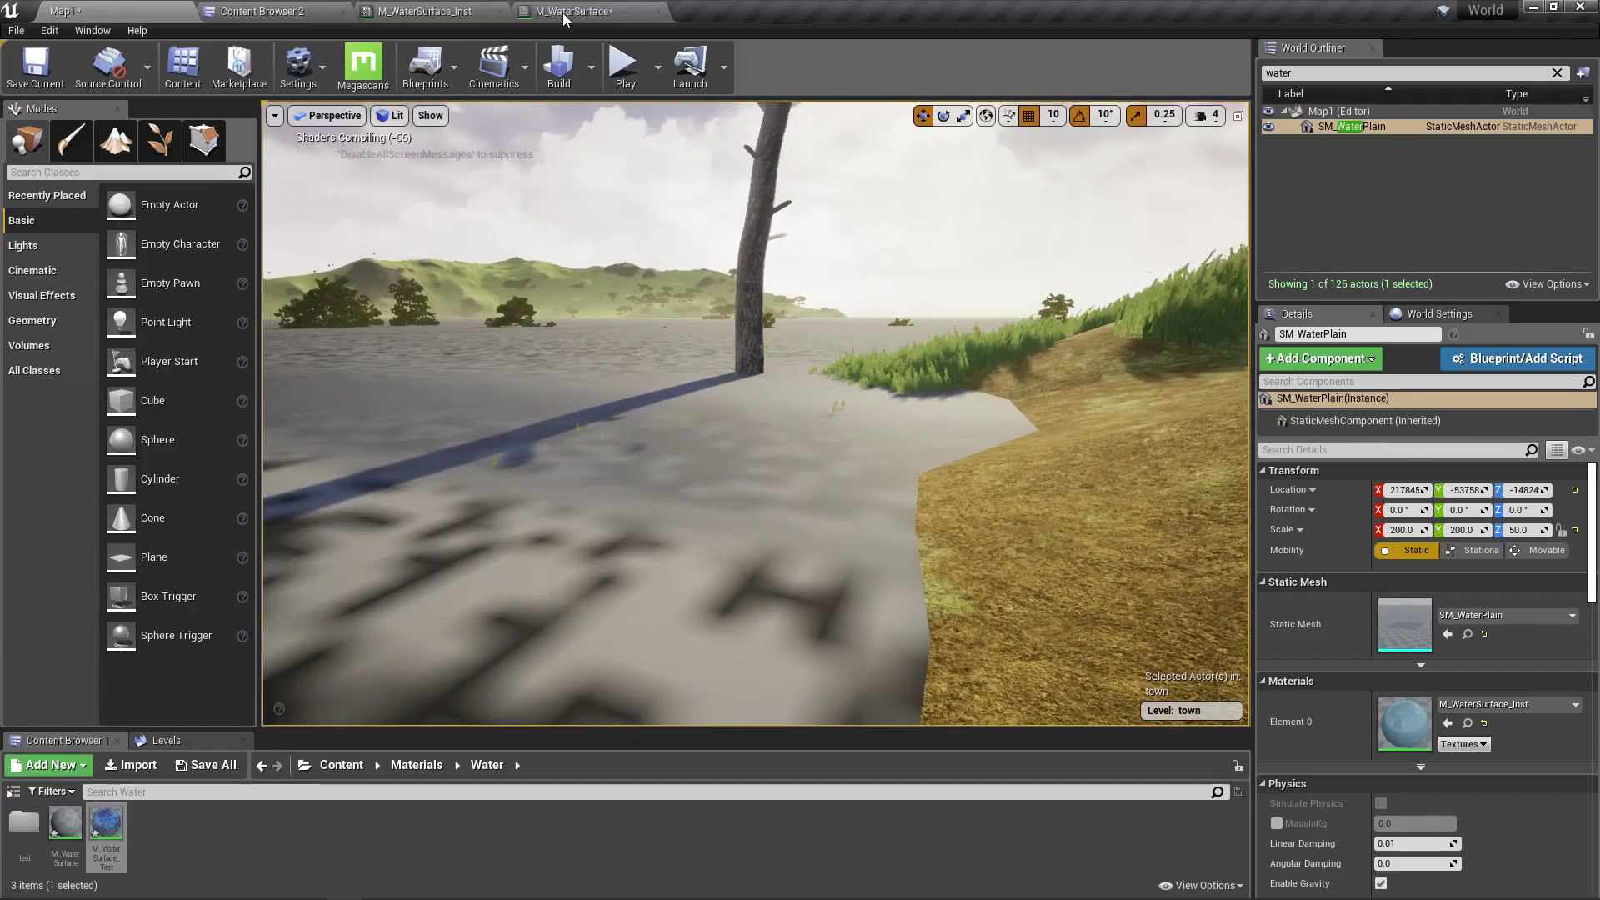
{"action": "left_click_drag", "start_coordinate": [450, 10], "coordinate": [1262, 546]}
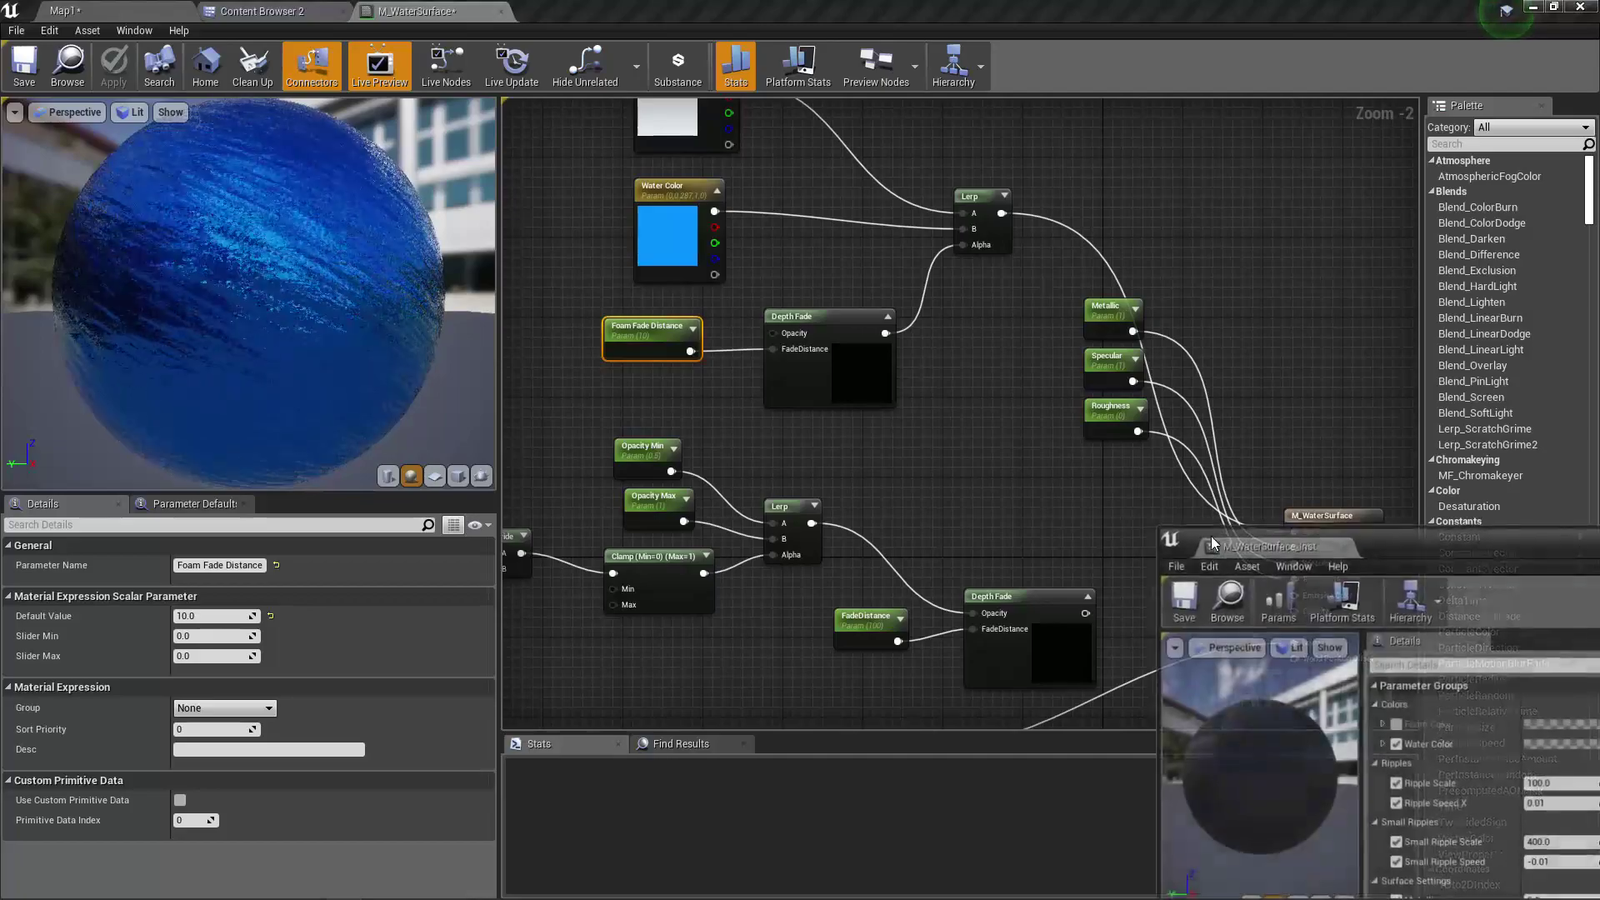
{"action": "left_click", "coordinate": [91, 10]}
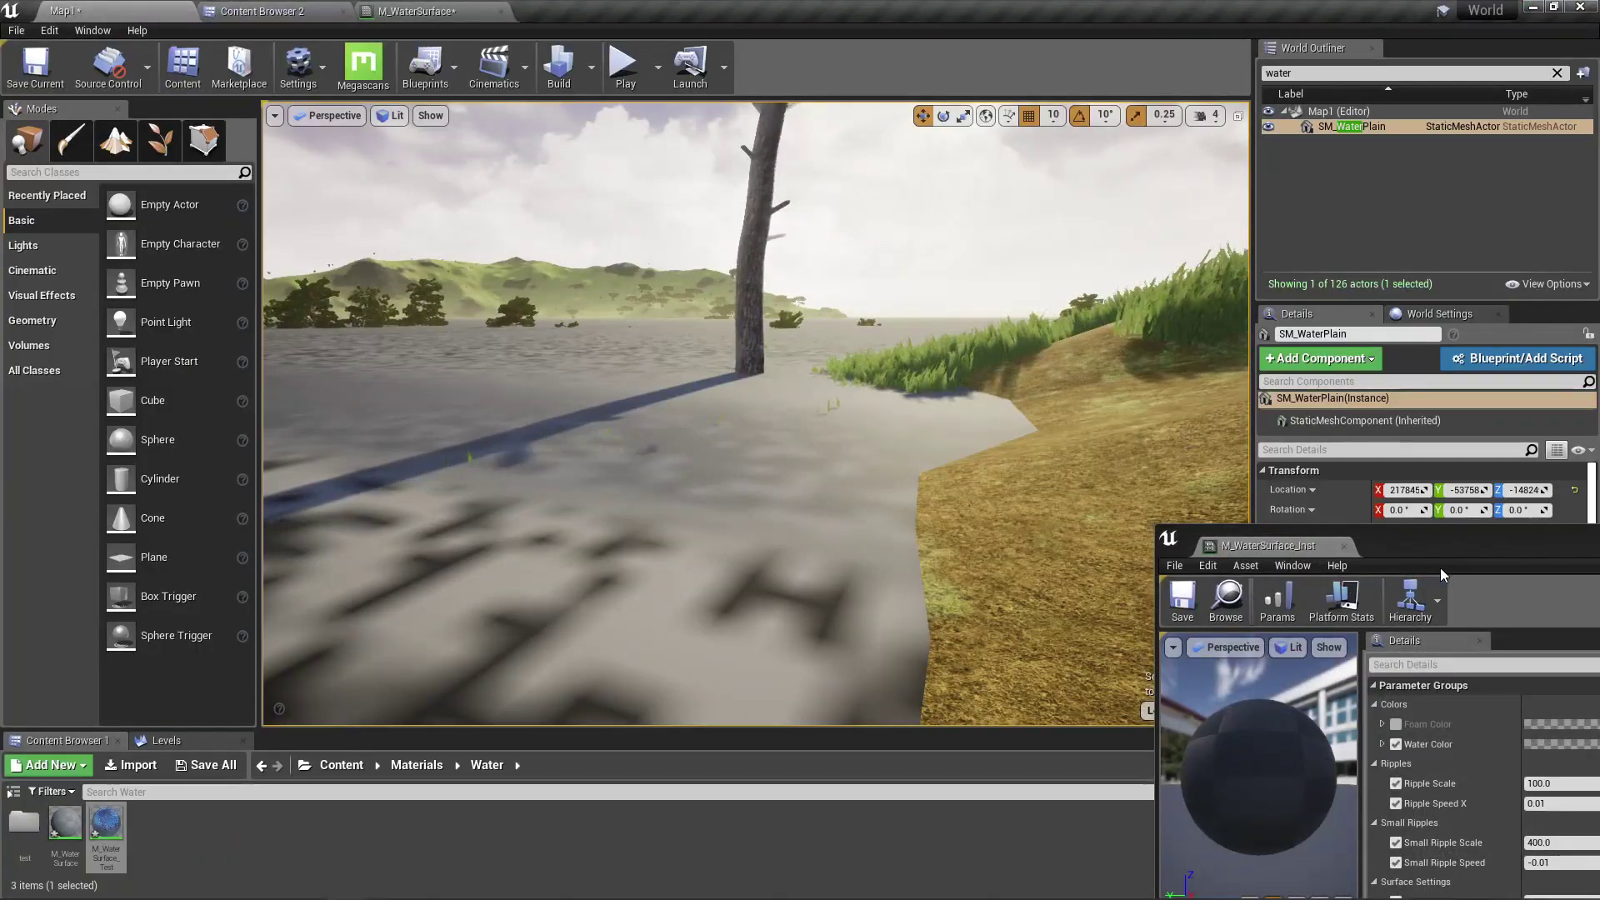
{"action": "left_click_drag", "start_coordinate": [1486, 542], "coordinate": [1454, 453]}
{"action": "key", "text": "F11"}
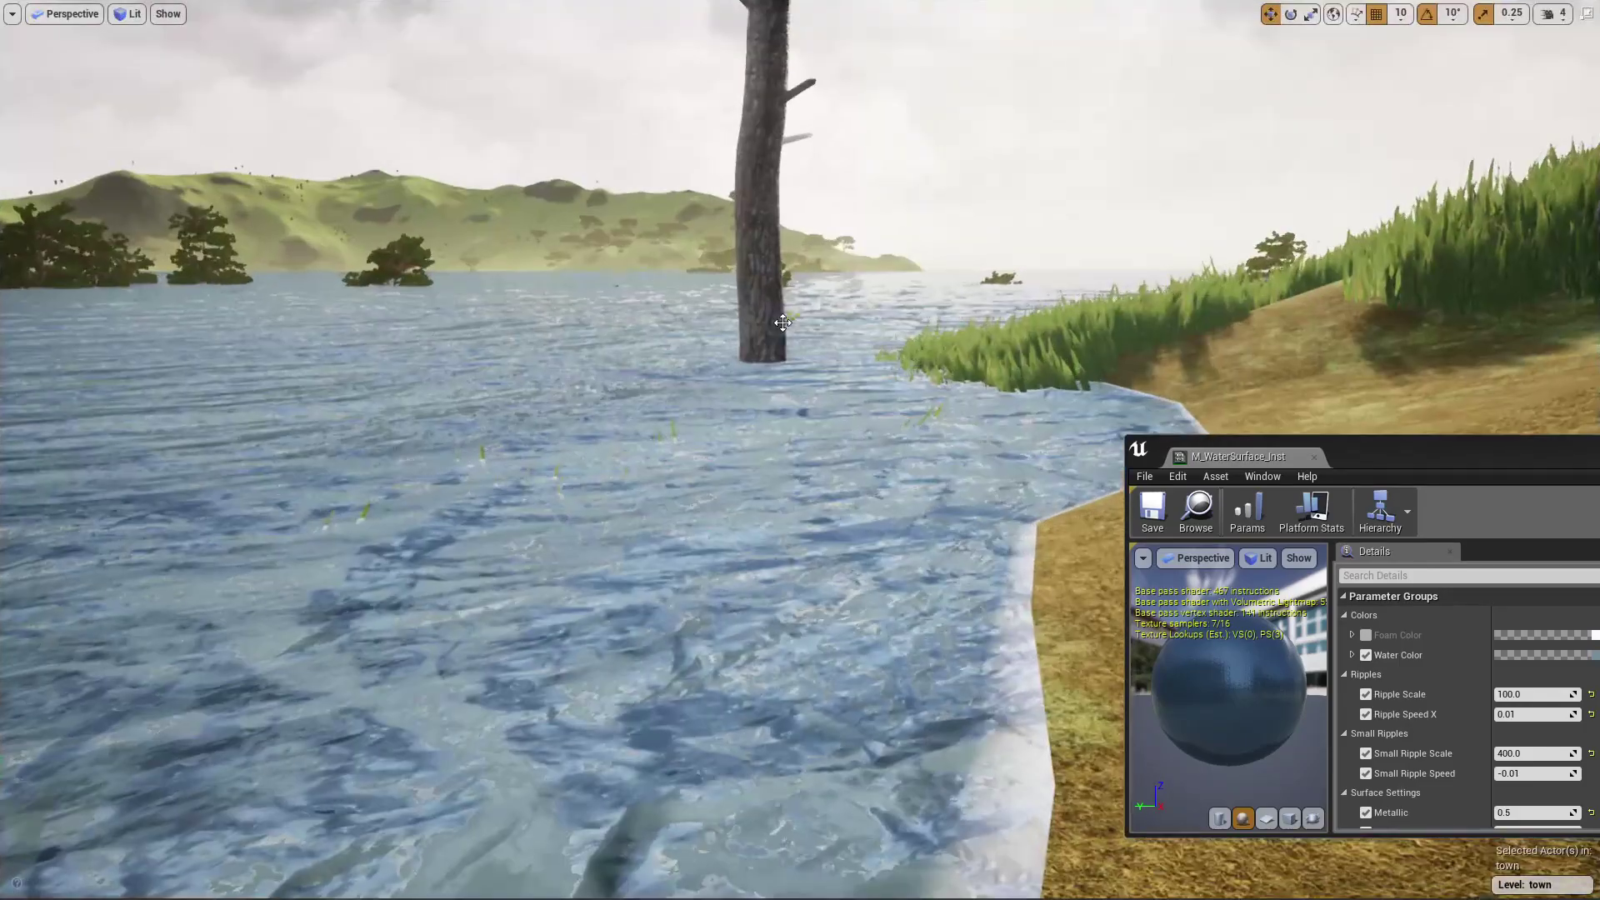
Enable the Foam Fade Distance override in M_WaterSurface_Inst and set it to 100 while viewing the shoreline
{"action": "right_click_drag", "start_coordinate": [782, 322], "coordinate": [1157, 576]}
{"action": "right_click_drag", "start_coordinate": [883, 370], "coordinate": [882, 354]}
{"action": "right_click_drag", "start_coordinate": [755, 626], "coordinate": [722, 631]}
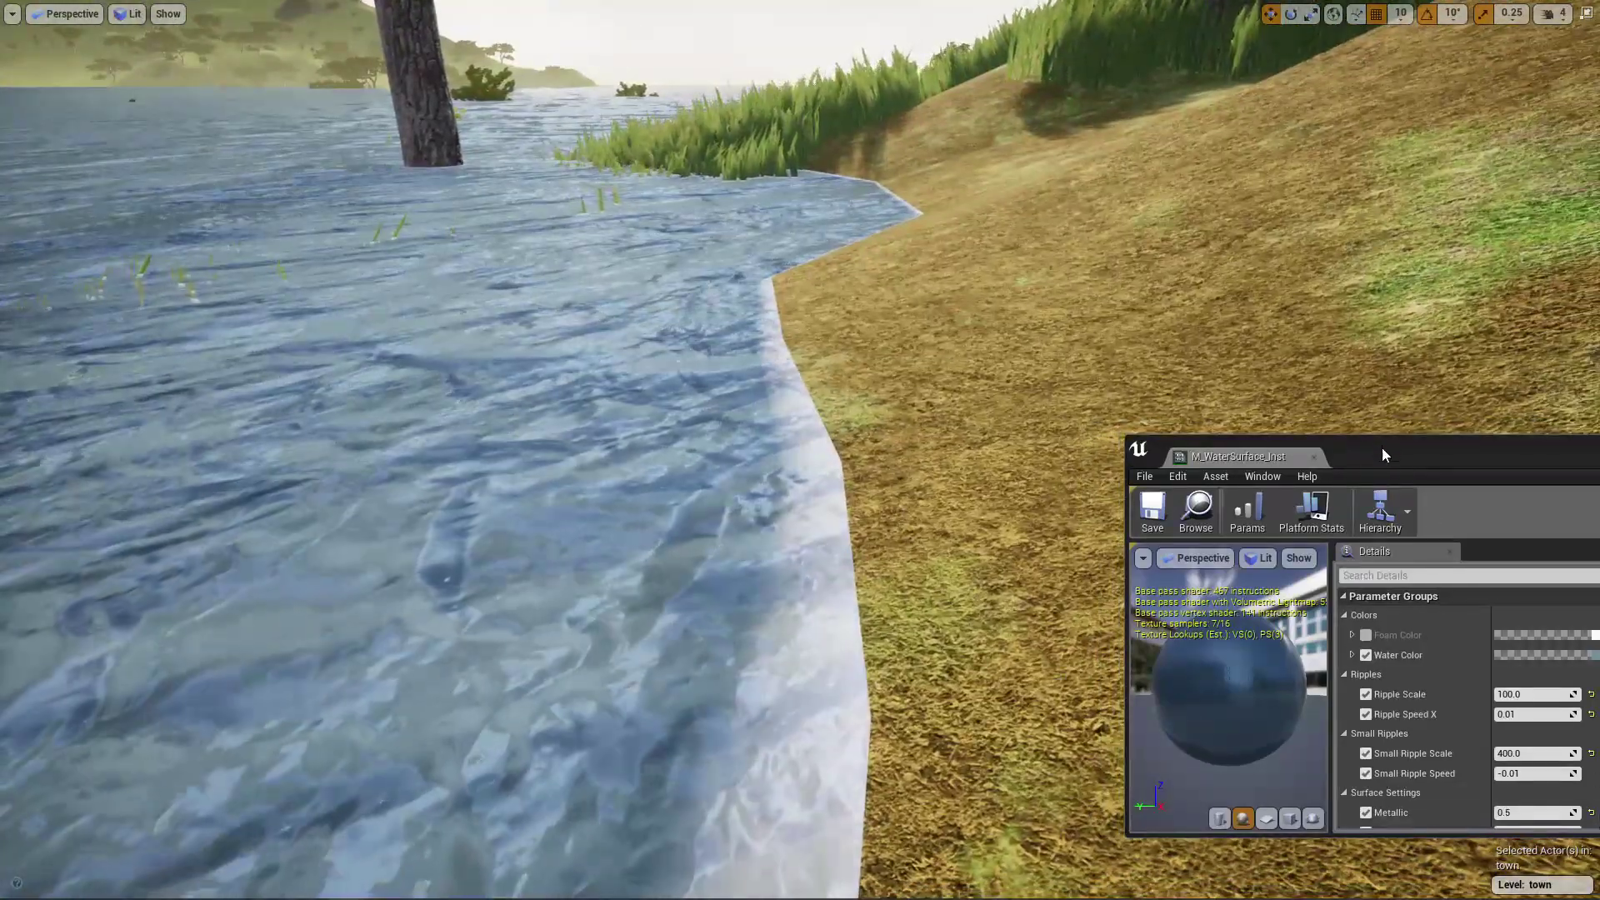
{"action": "left_click_drag", "start_coordinate": [1382, 451], "coordinate": [1241, 196]}
{"action": "scroll", "coordinate": [1415, 488], "scroll_direction": "down", "scroll_amount": 2}
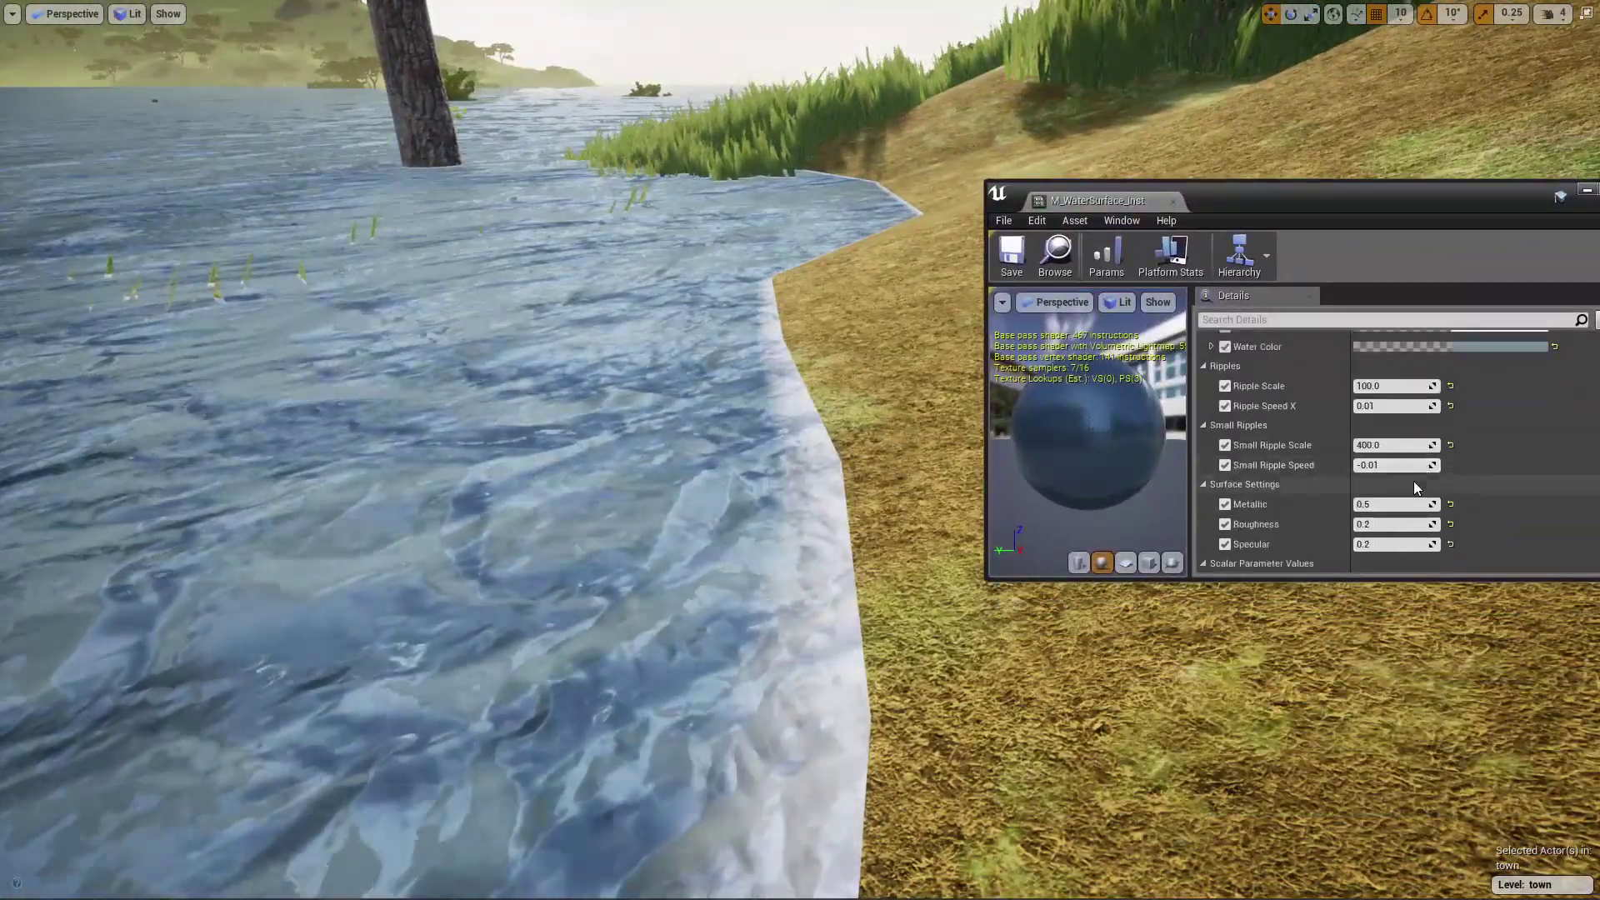
{"action": "scroll", "coordinate": [1368, 504], "scroll_direction": "down", "scroll_amount": 3}
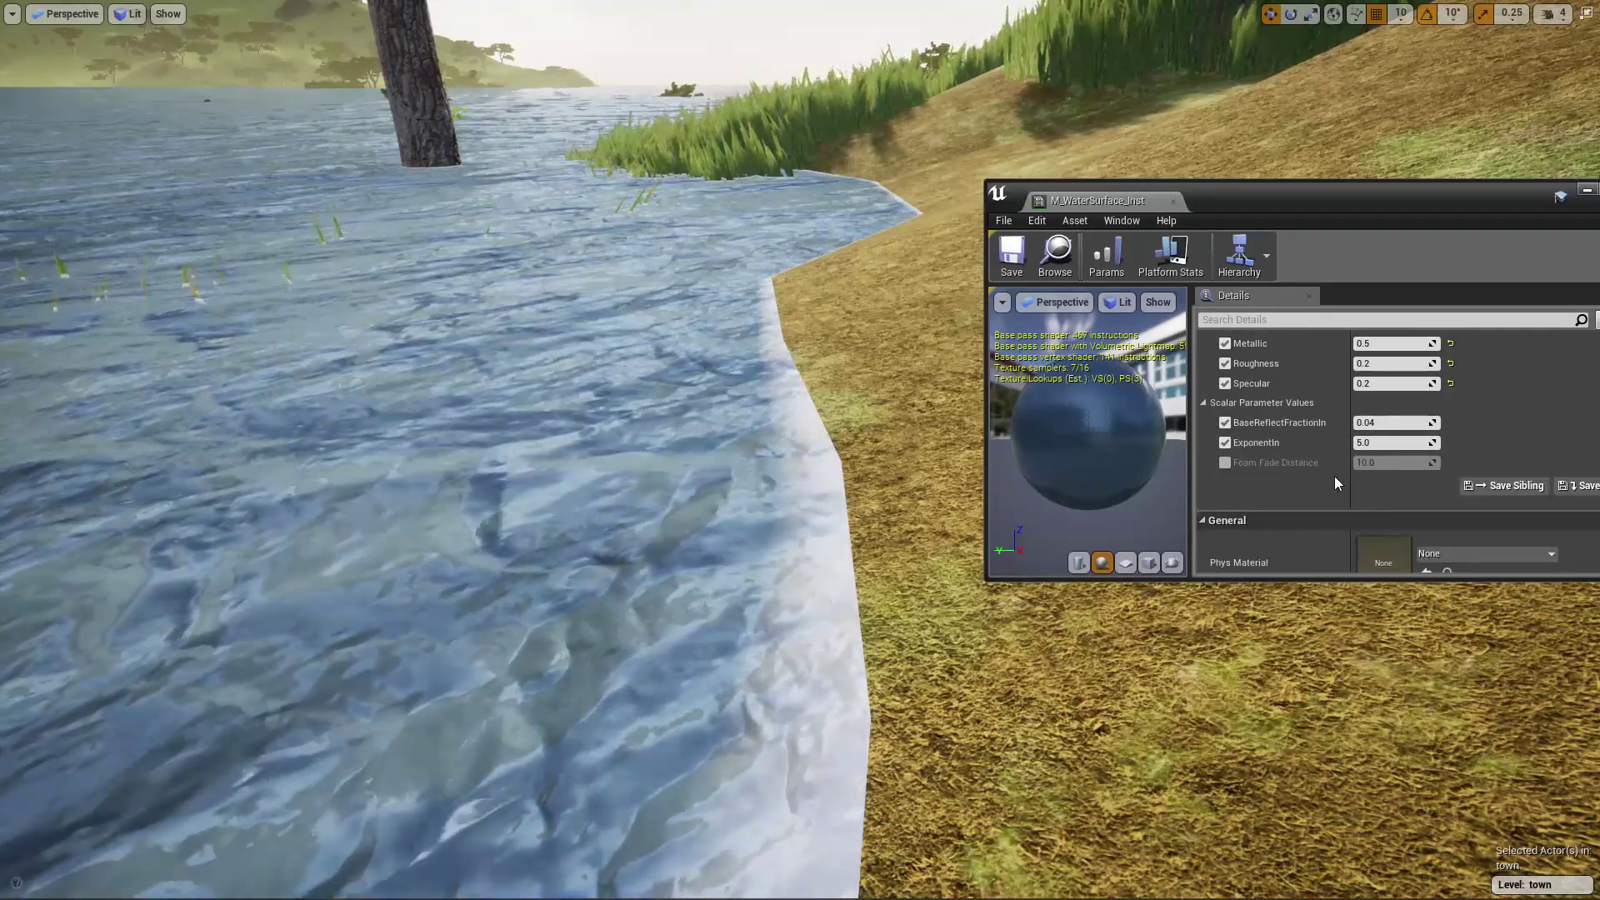
{"action": "left_click", "coordinate": [1224, 462]}
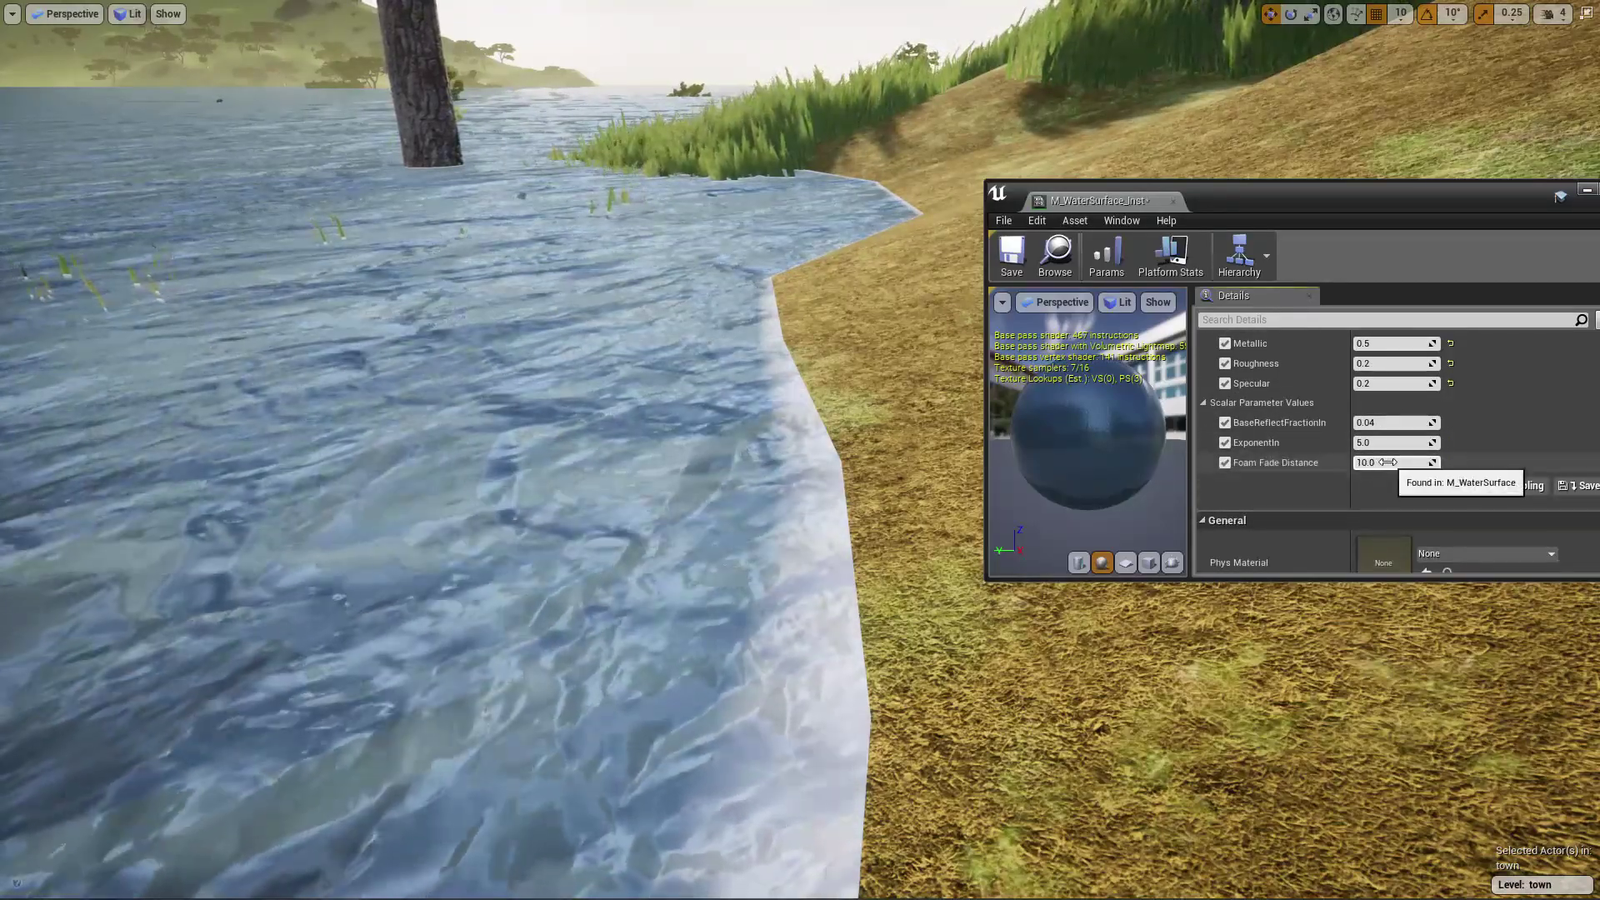
{"action": "left_click_drag", "start_coordinate": [1389, 462], "coordinate": [1387, 462]}
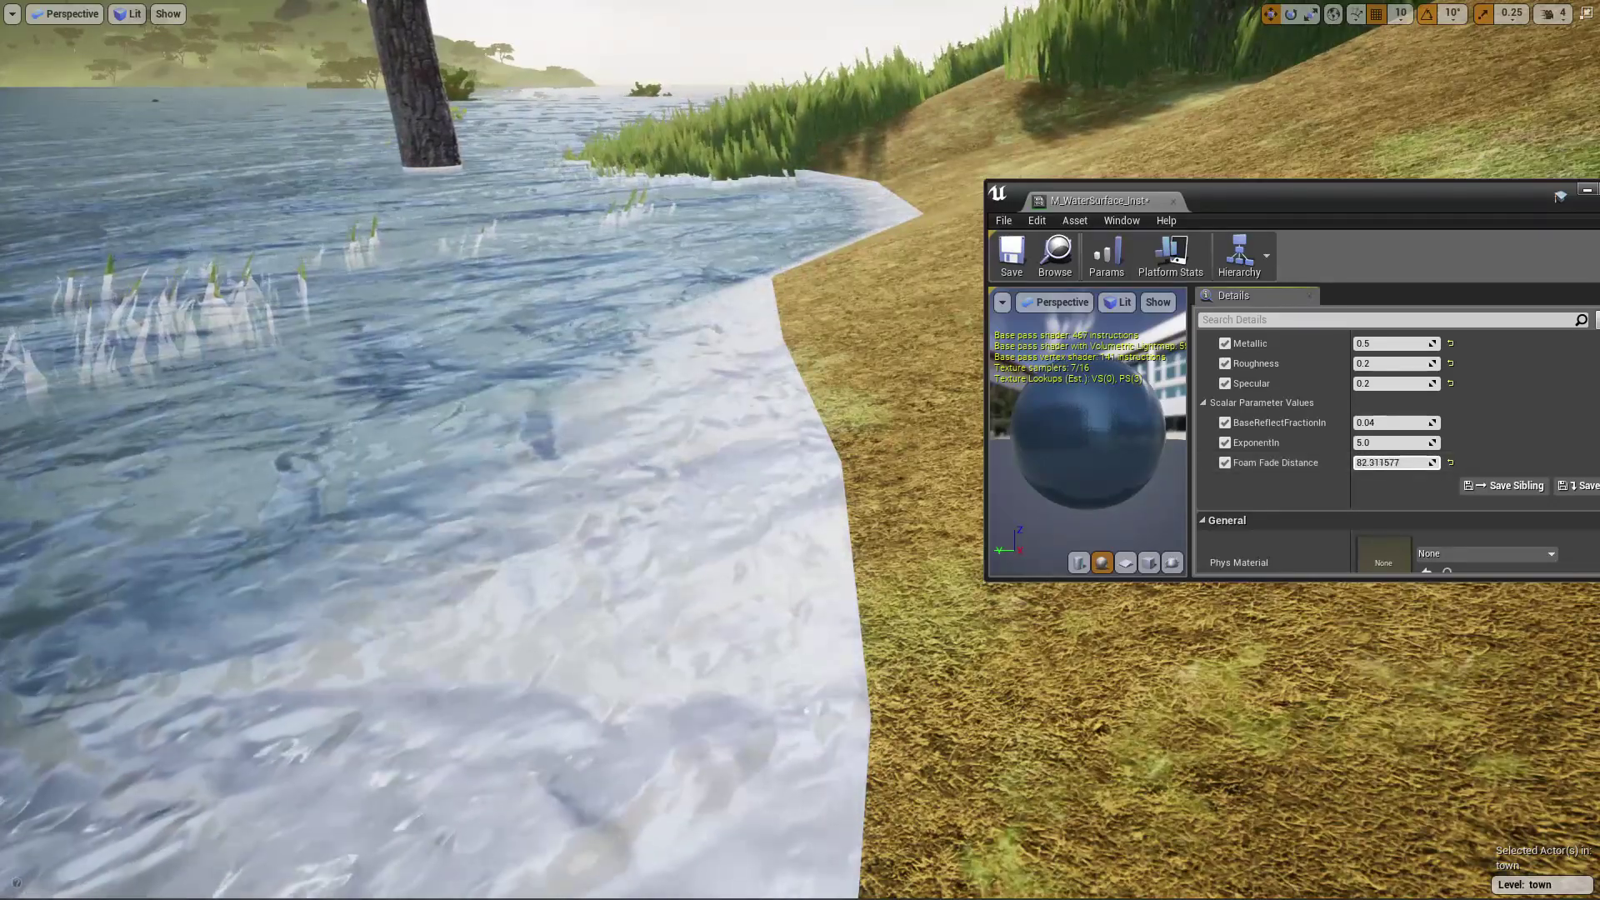
{"action": "left_click", "coordinate": [1403, 463]}
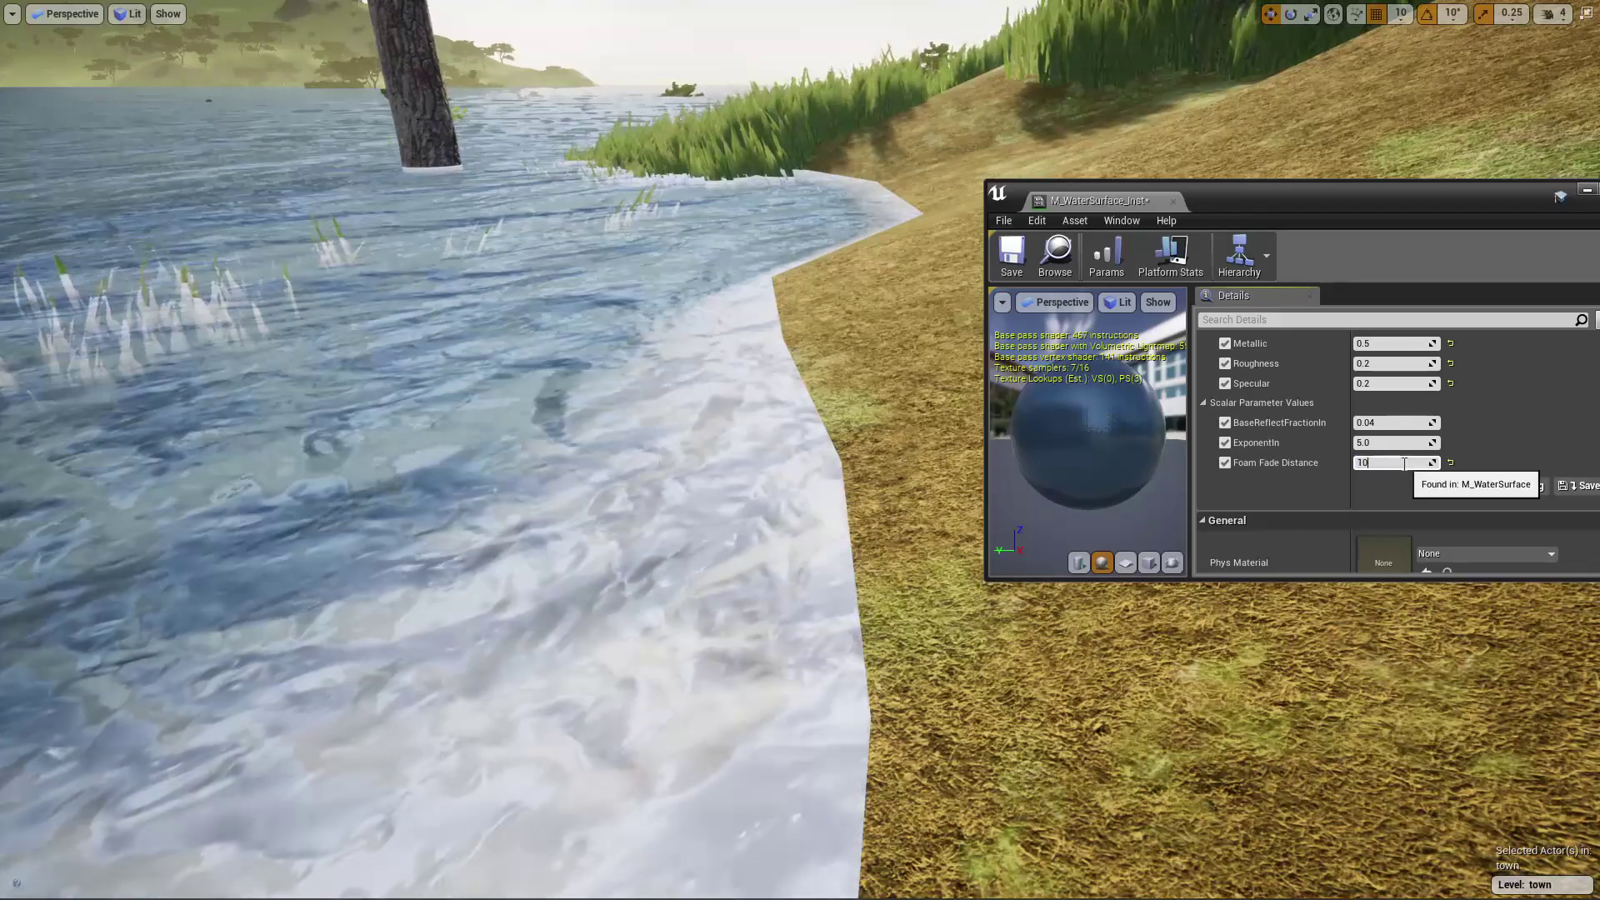
Reconnect the original Depth Fade node's output to the Opacity input of M_WaterSurface and apply the material changes
{"action": "right_click_drag", "start_coordinate": [800, 458], "coordinate": [275, 474]}
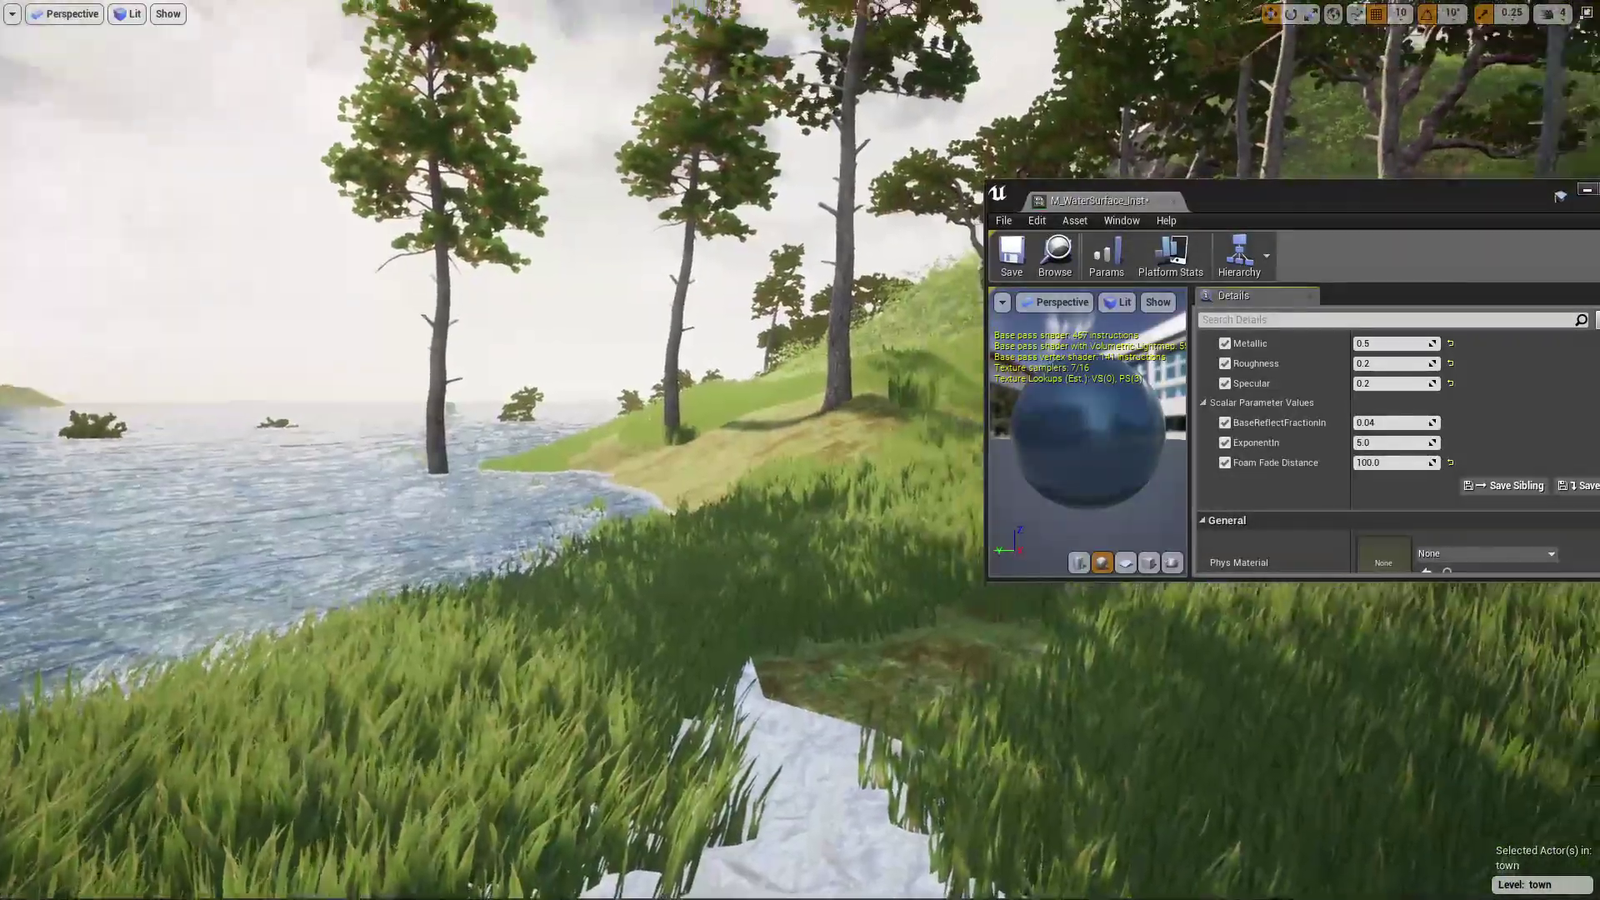
{"action": "right_click_drag", "start_coordinate": [595, 508], "coordinate": [620, 659]}
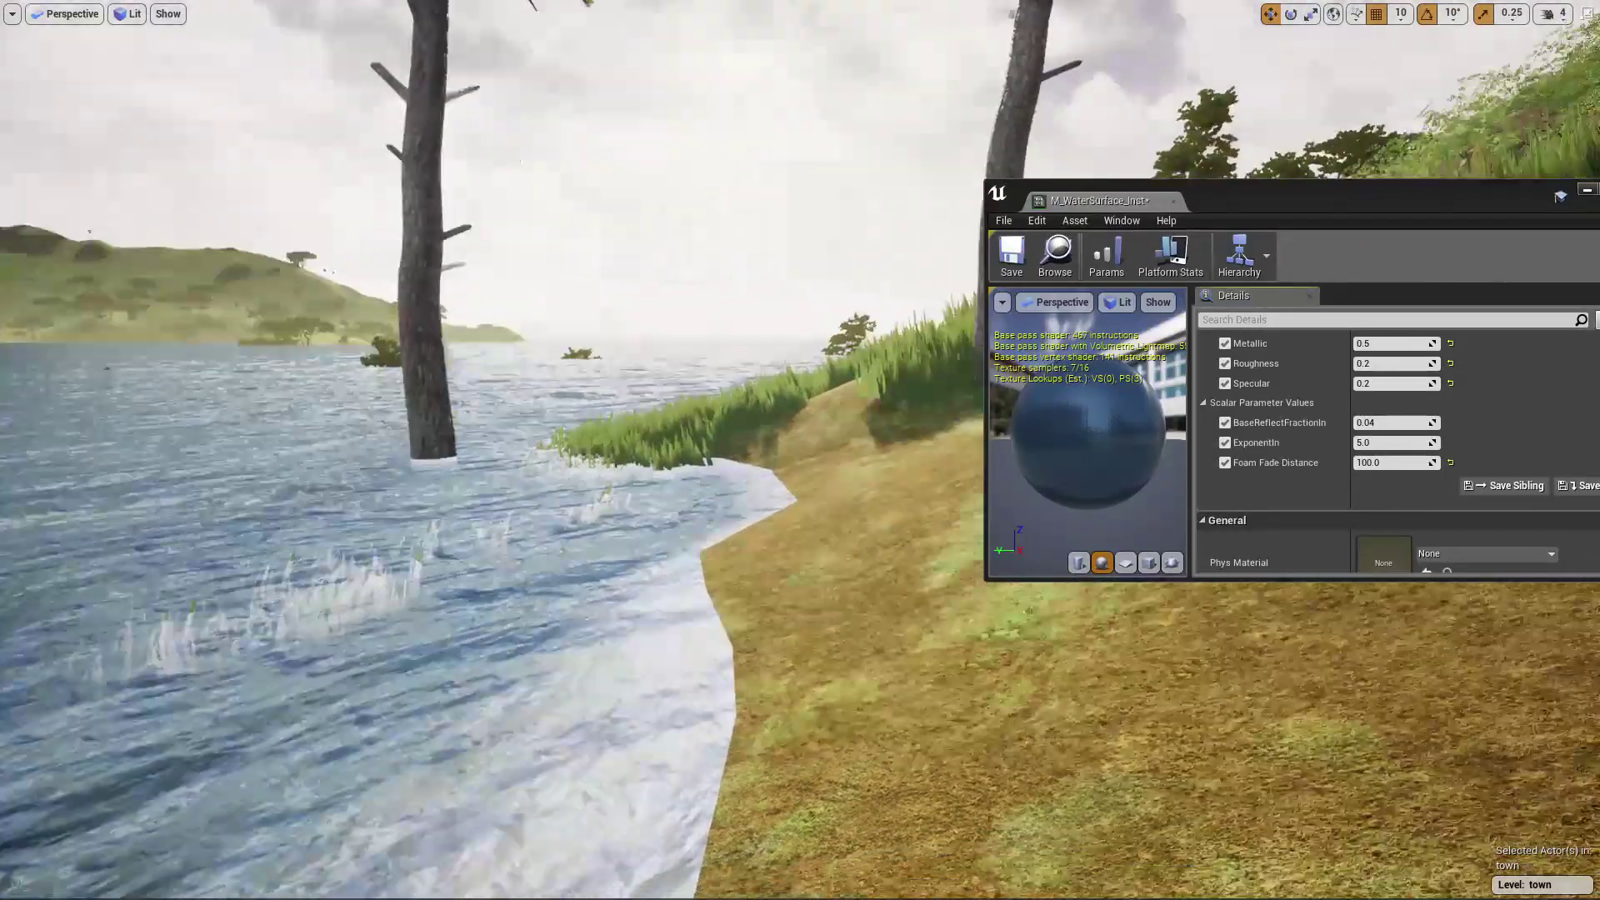
{"action": "key", "text": "F11"}
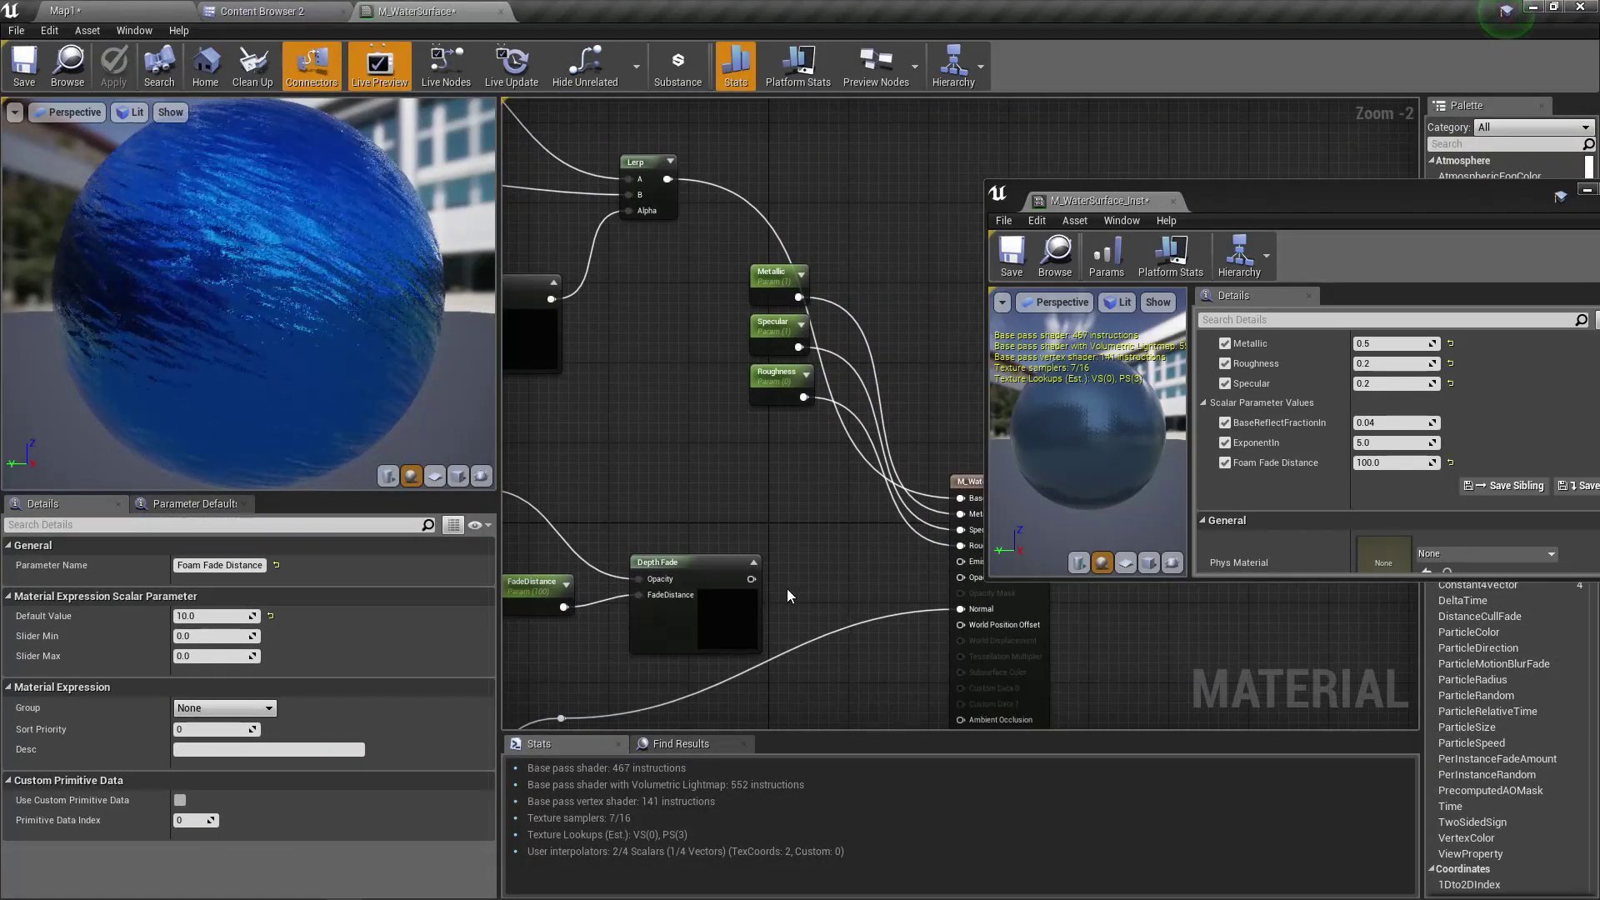
{"action": "left_click_drag", "start_coordinate": [750, 578], "coordinate": [972, 583]}
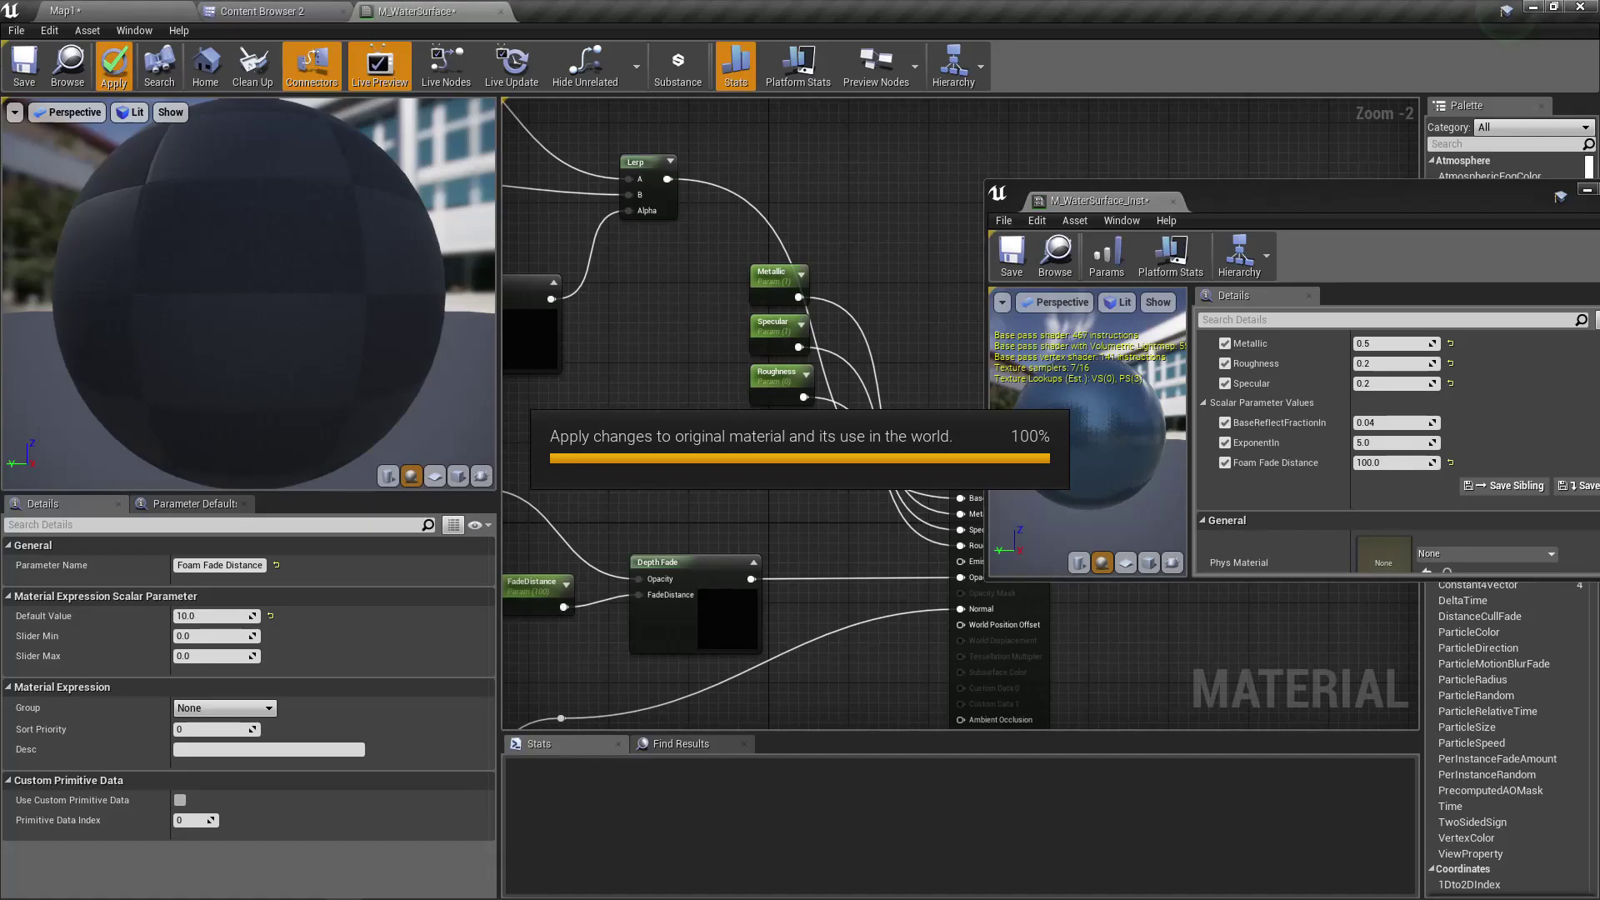
Save the M_WaterSurface material while viewing the shoreline in the fullscreen Map1 level viewport
{"action": "left_click", "coordinate": [125, 10]}
{"action": "mouse_move", "coordinate": [849, 487]}
{"action": "right_mouse_down"}
{"action": "mouse_move", "coordinate": [904, 488]}
{"action": "mouse_move", "coordinate": [849, 488]}
{"action": "right_mouse_up"}
{"action": "key", "text": "F11"}
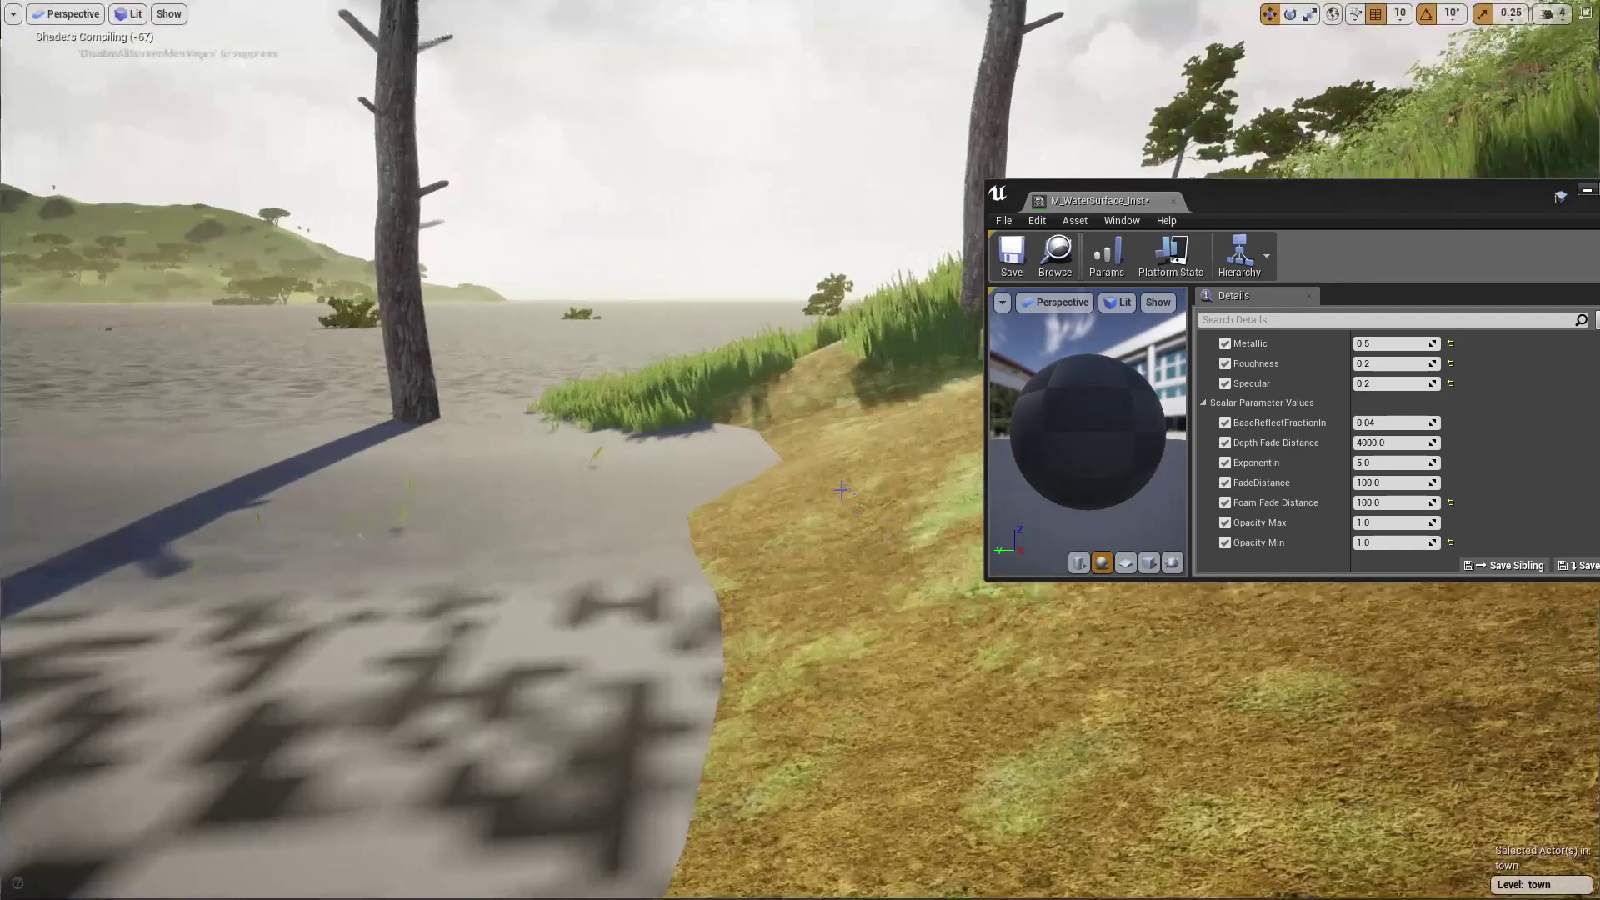
{"action": "middle_click_drag", "start_coordinate": [858, 695], "coordinate": [824, 655]}
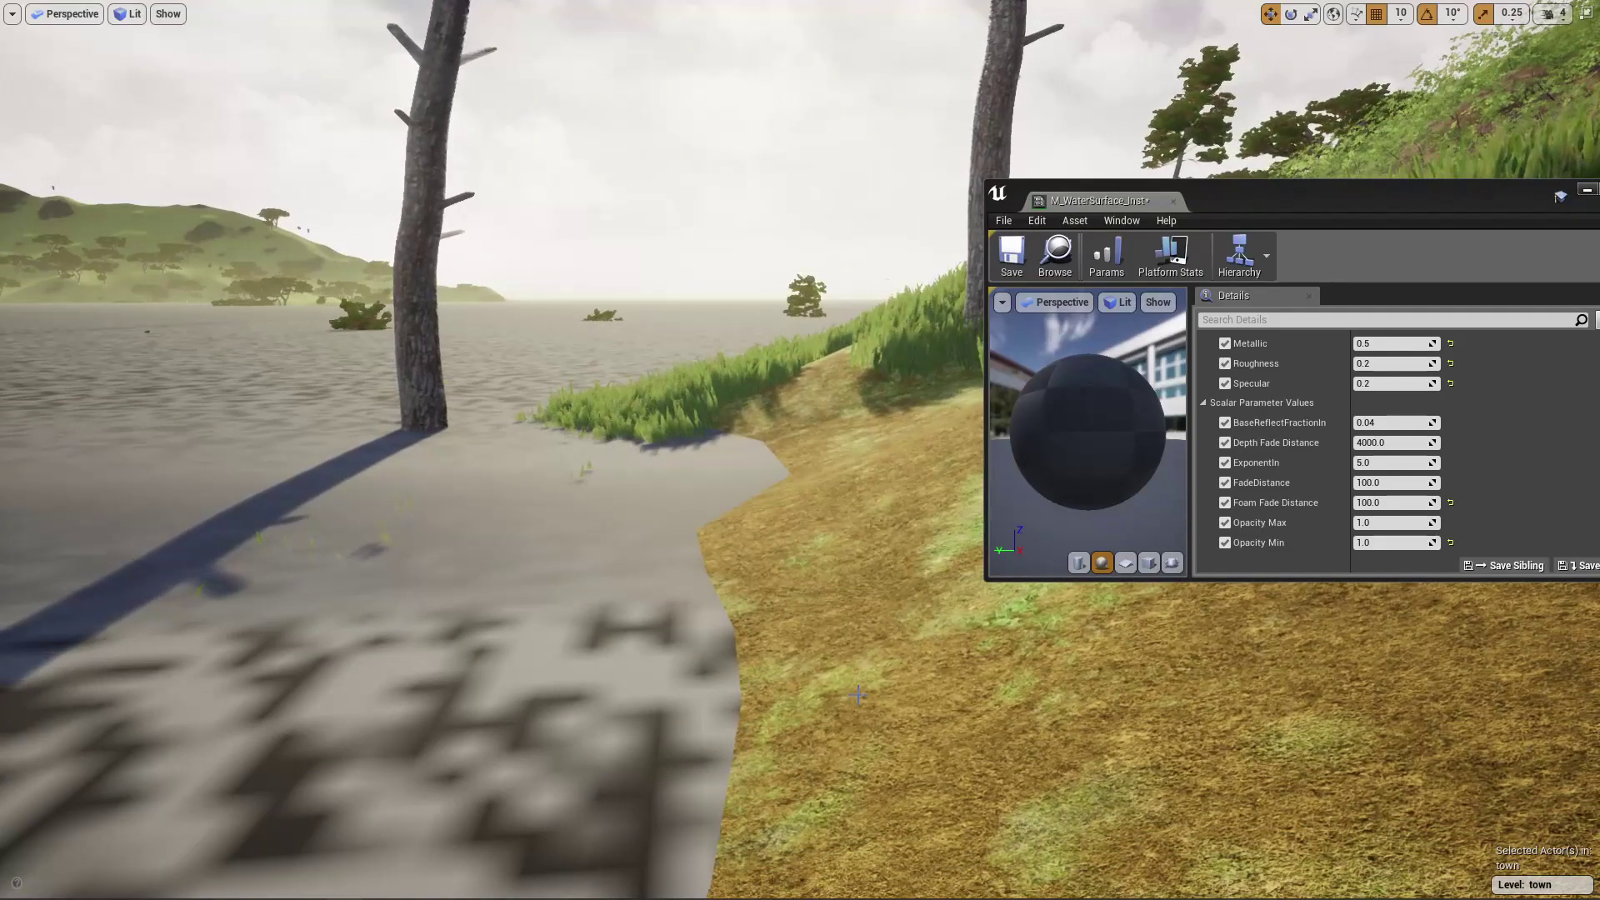
{"action": "key", "text": "ctrl+s"}
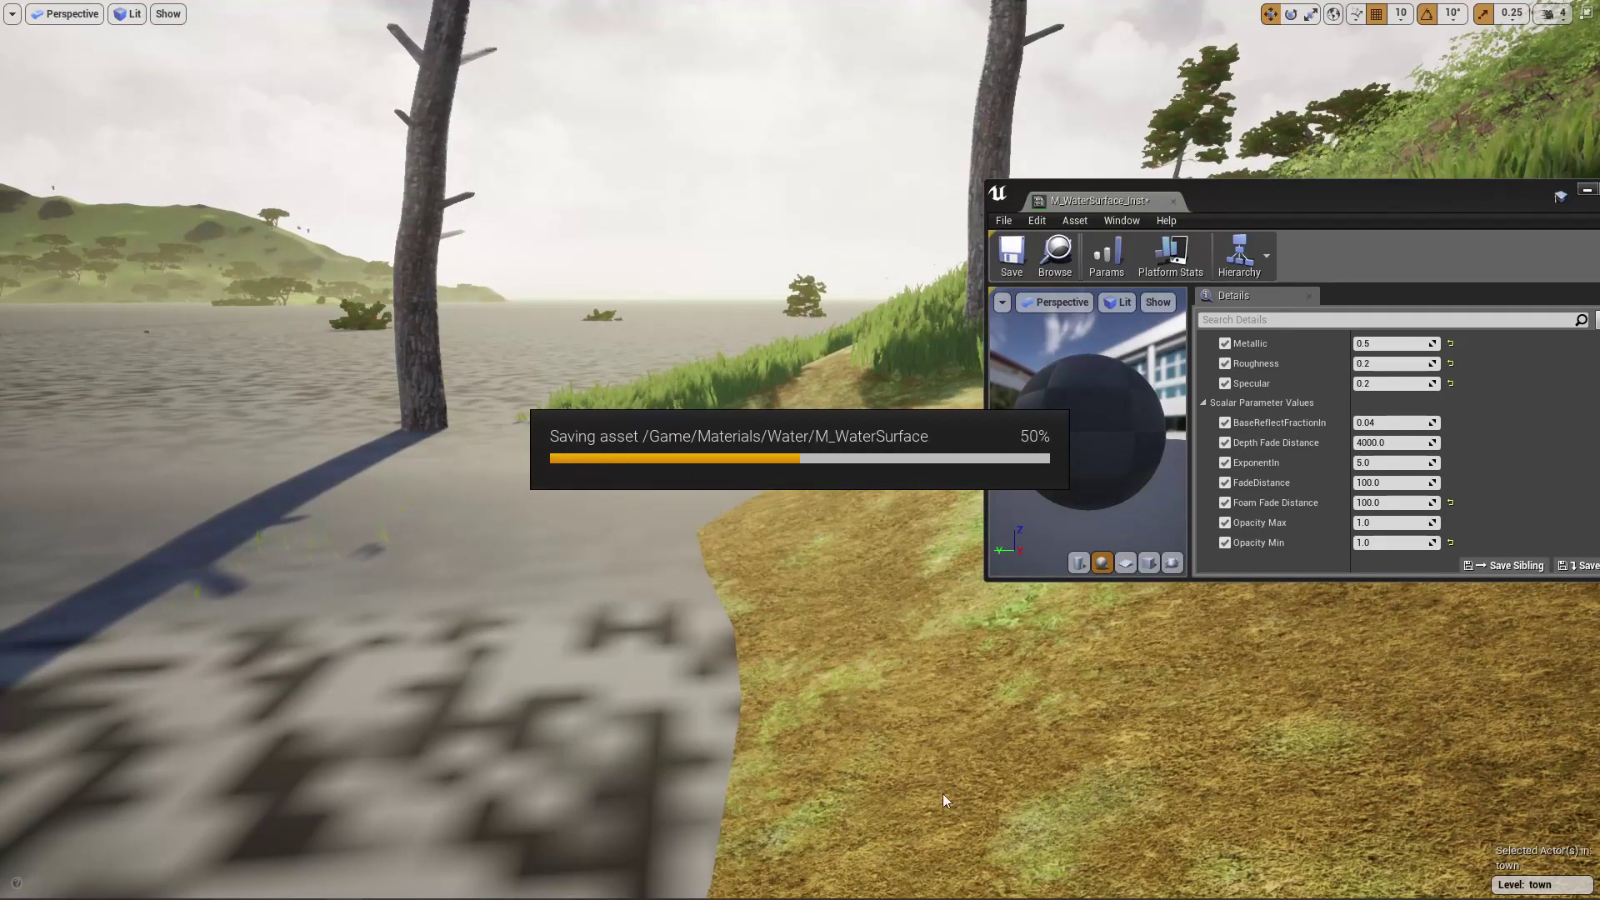
{"action": "right_click_drag", "start_coordinate": [863, 701], "coordinate": [821, 715]}
Set the FadeDistance parameter of M_WaterSurface_Inst to 50
{"action": "scroll", "coordinate": [1399, 488], "scroll_direction": "down", "scroll_amount": 1}
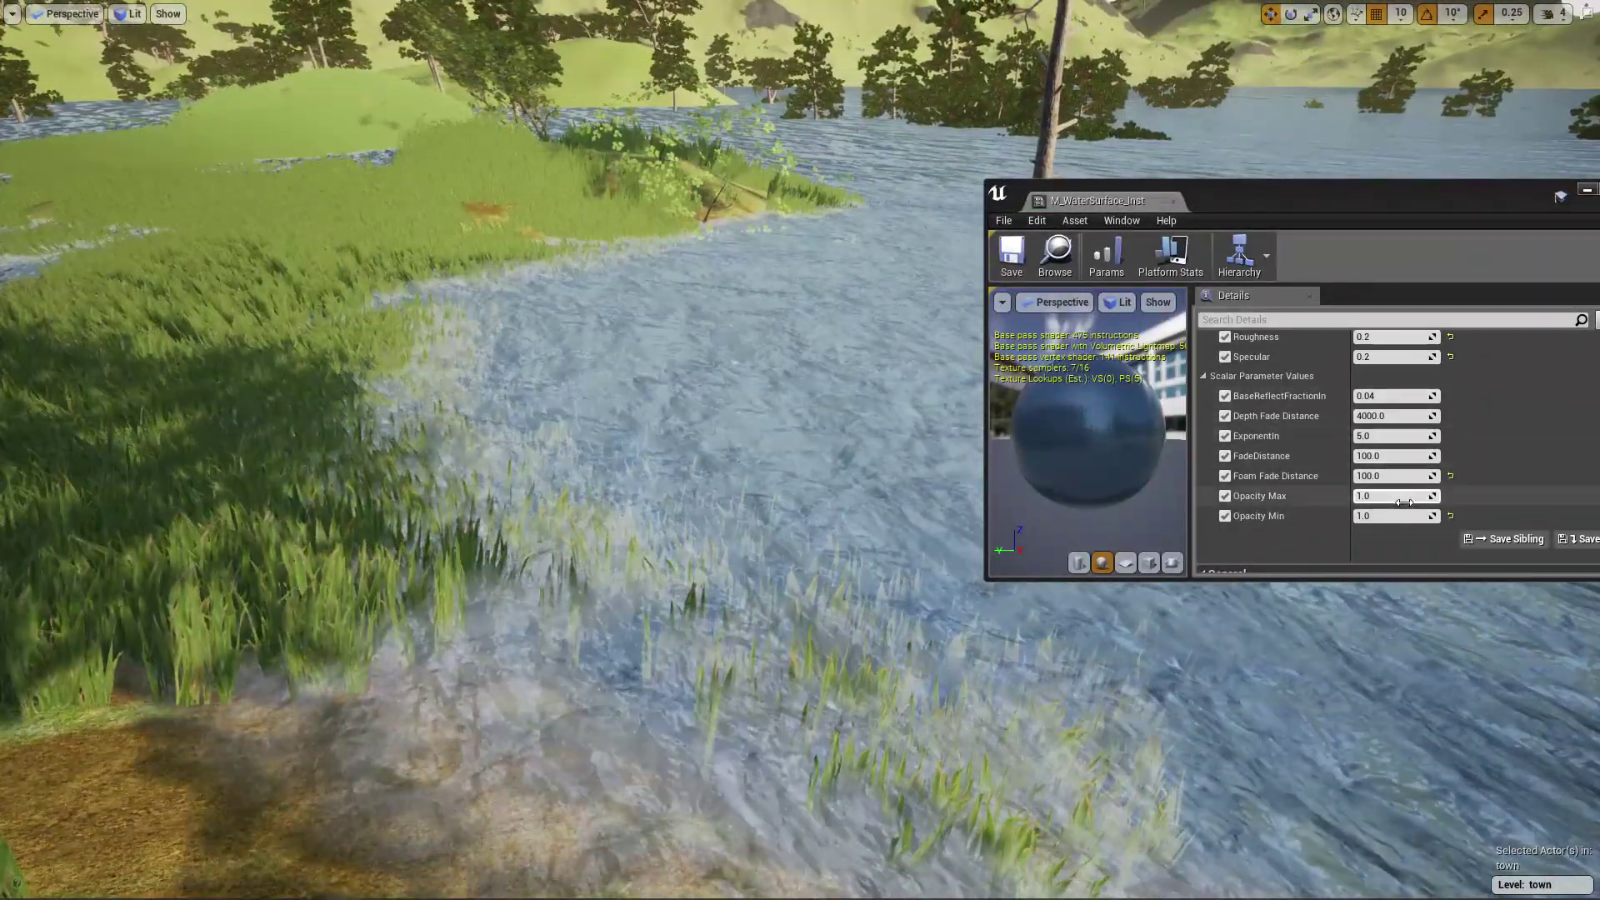
{"action": "right_click_drag", "start_coordinate": [773, 451], "coordinate": [937, 450]}
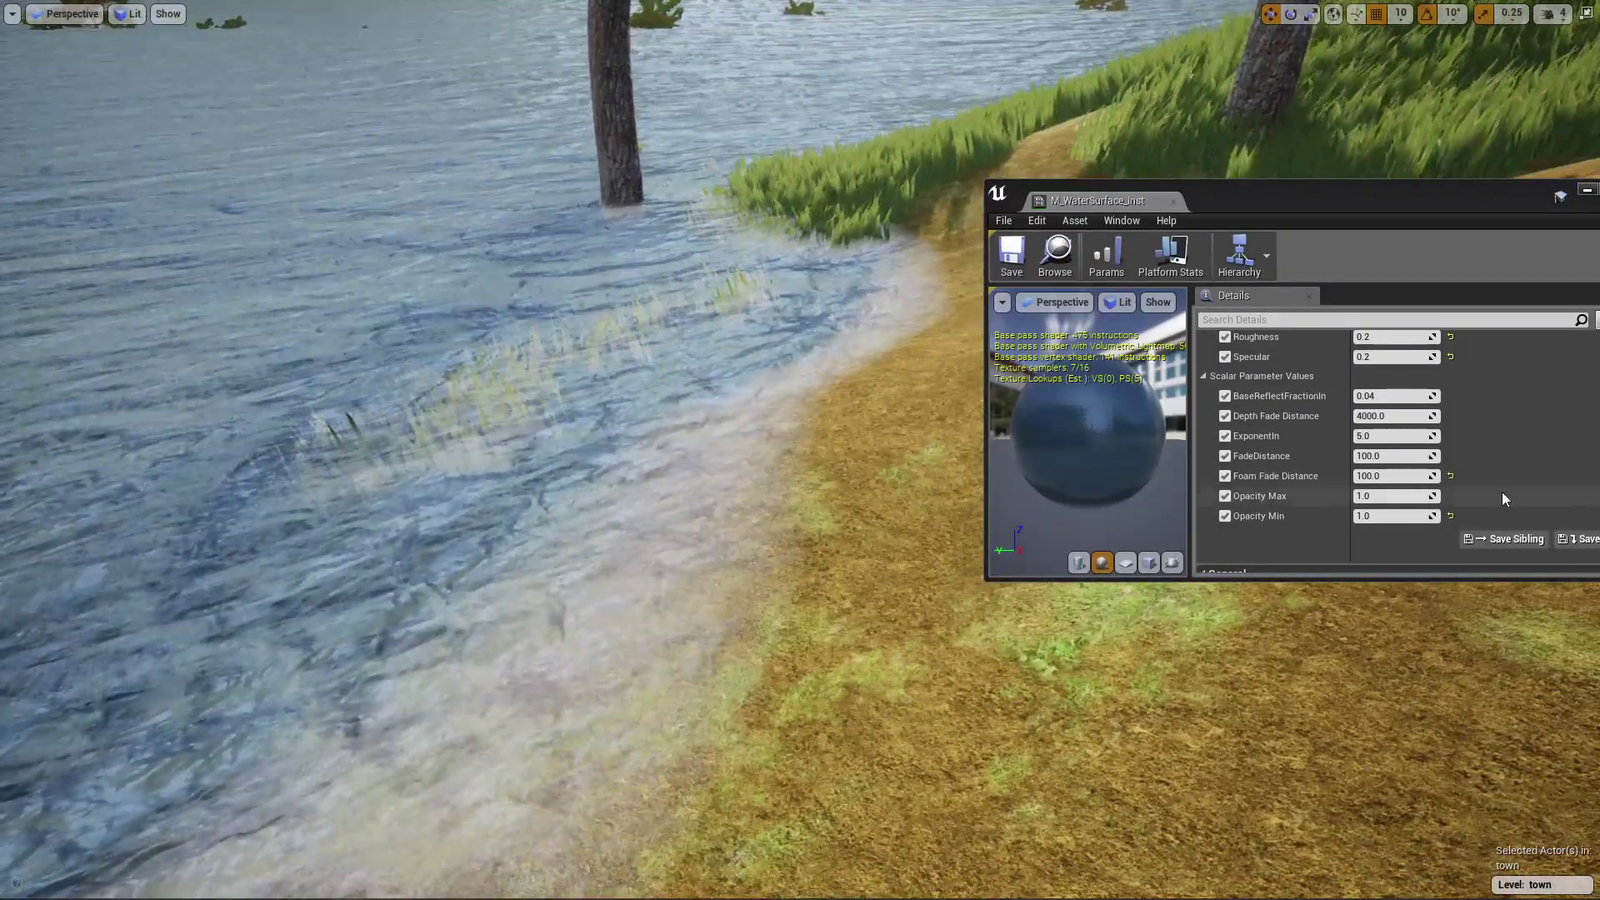
{"action": "scroll", "coordinate": [1386, 500], "scroll_direction": "down", "scroll_amount": 5}
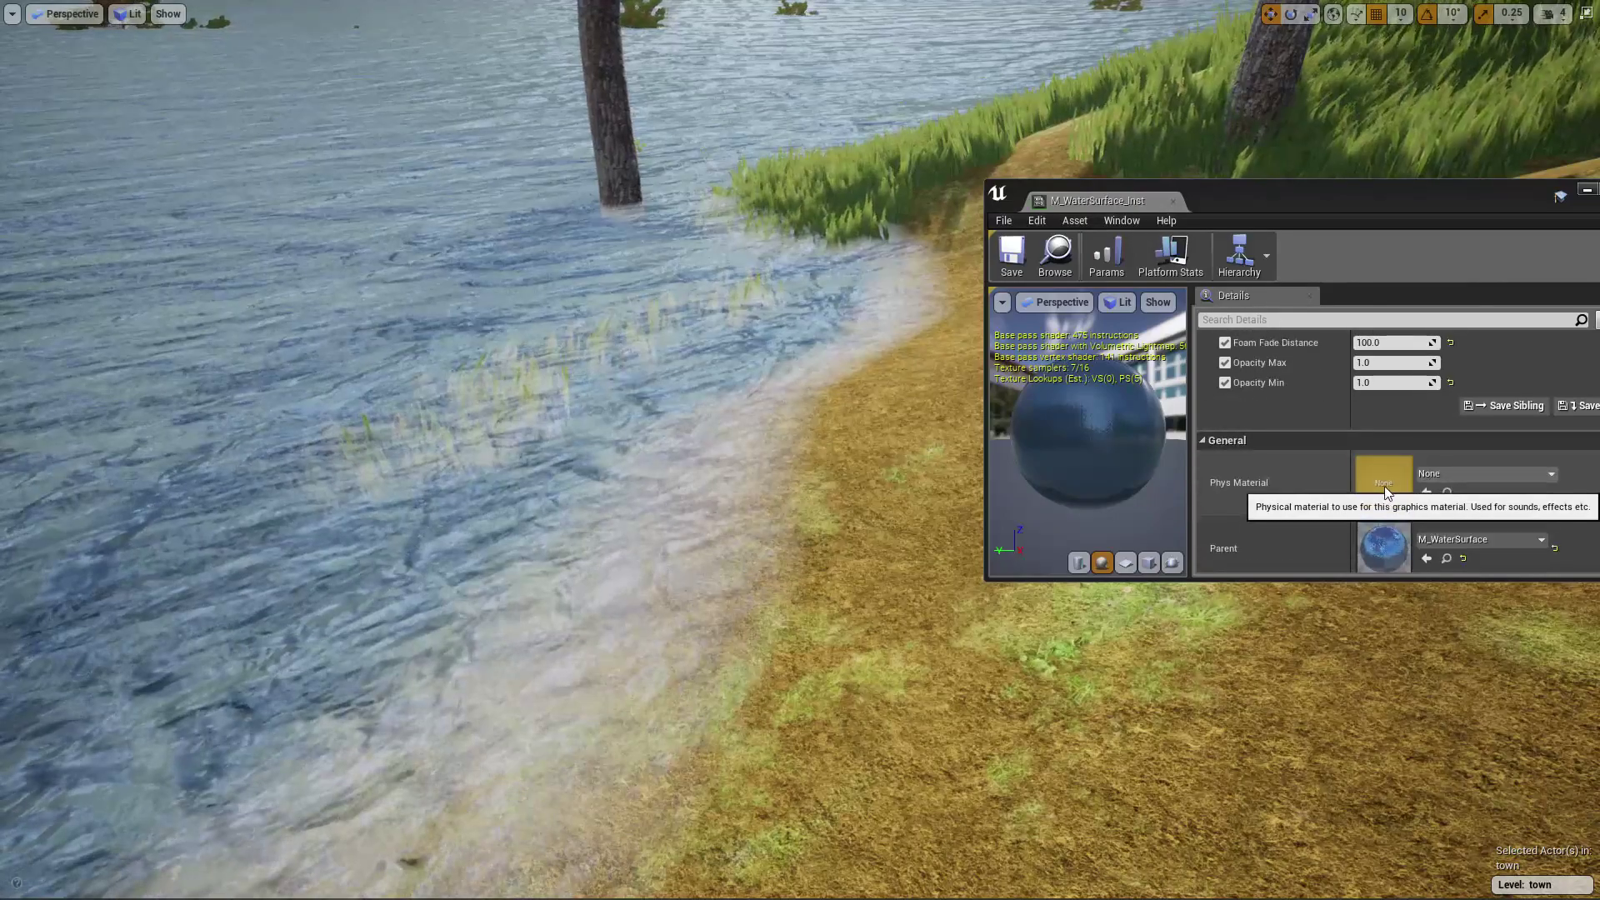
{"action": "scroll", "coordinate": [1381, 486], "scroll_direction": "up", "scroll_amount": 5}
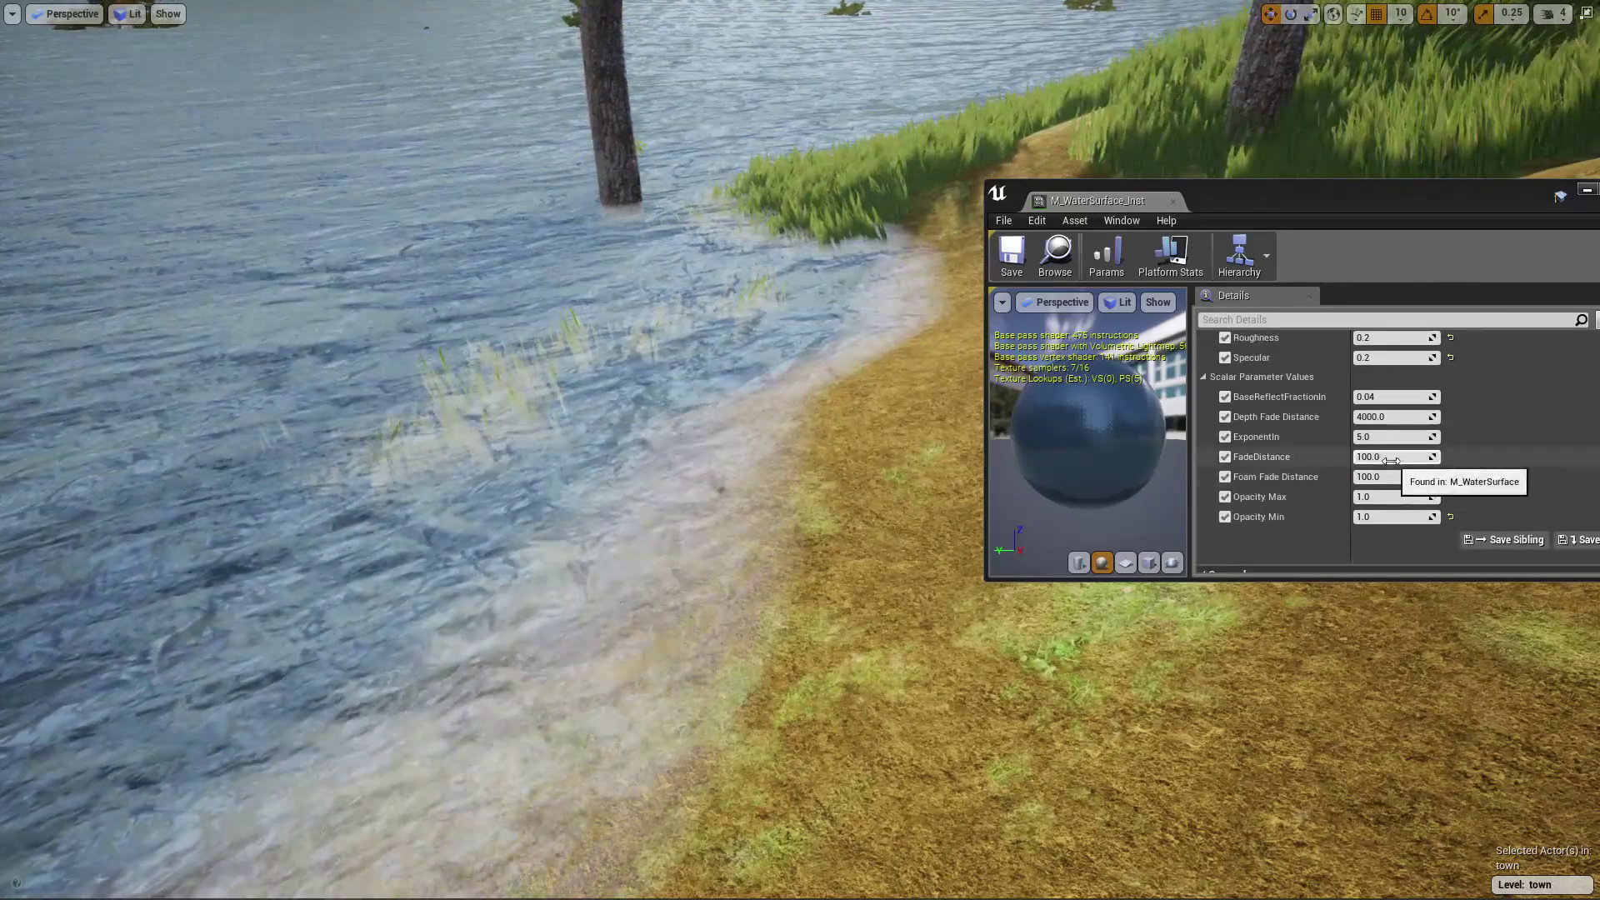
{"action": "left_click", "coordinate": [1388, 458]}
{"action": "type", "text": "50"}
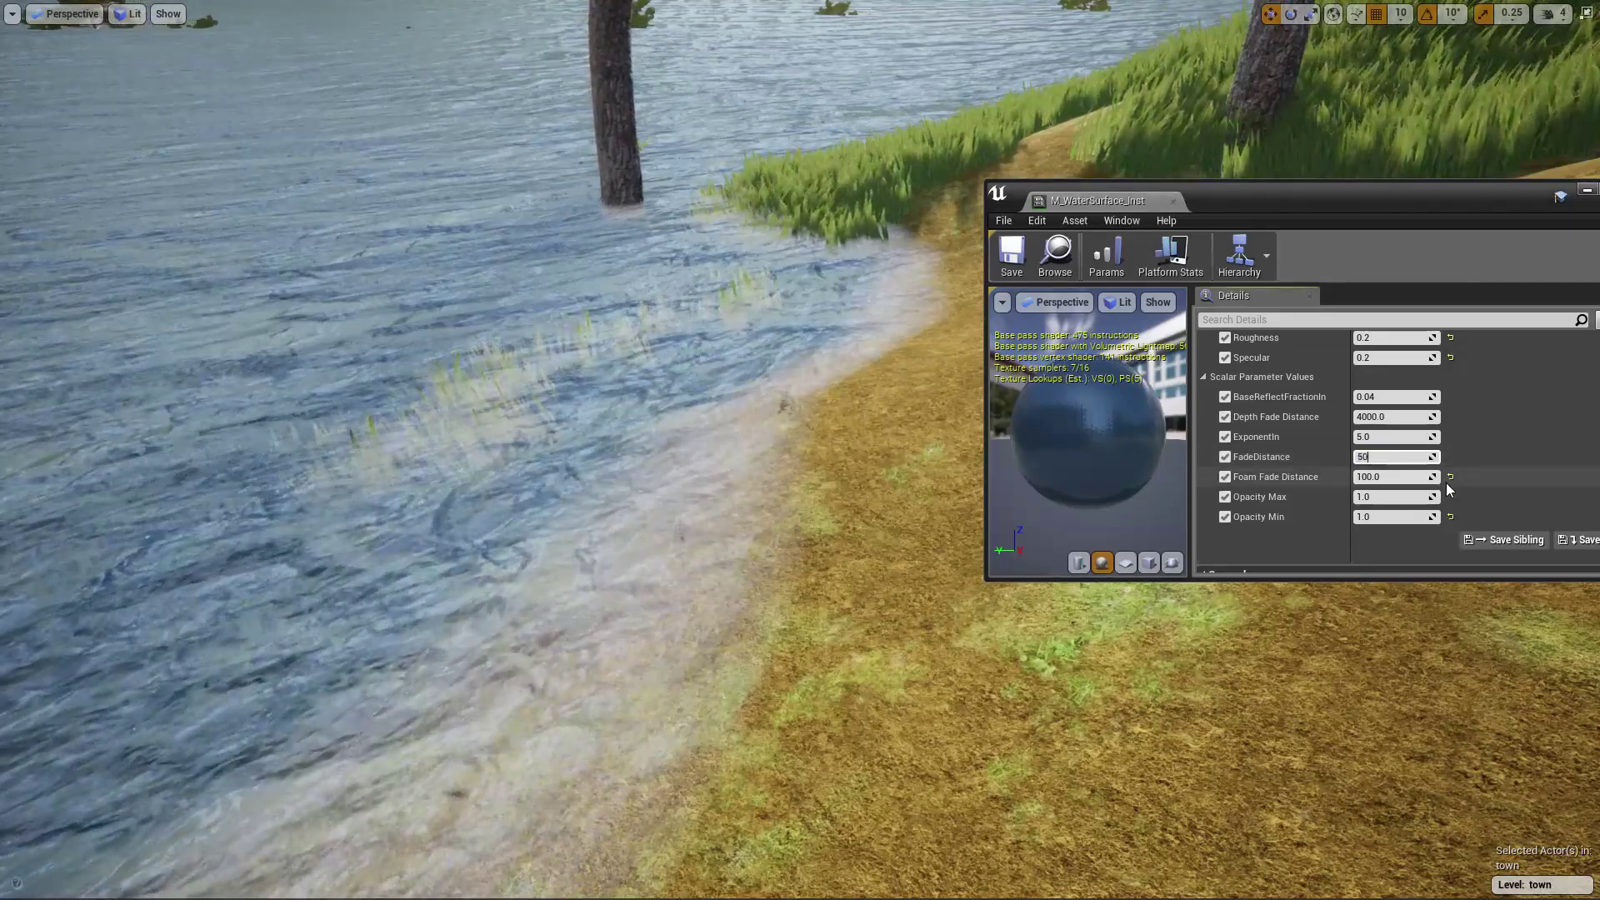
{"action": "key", "text": "Return"}
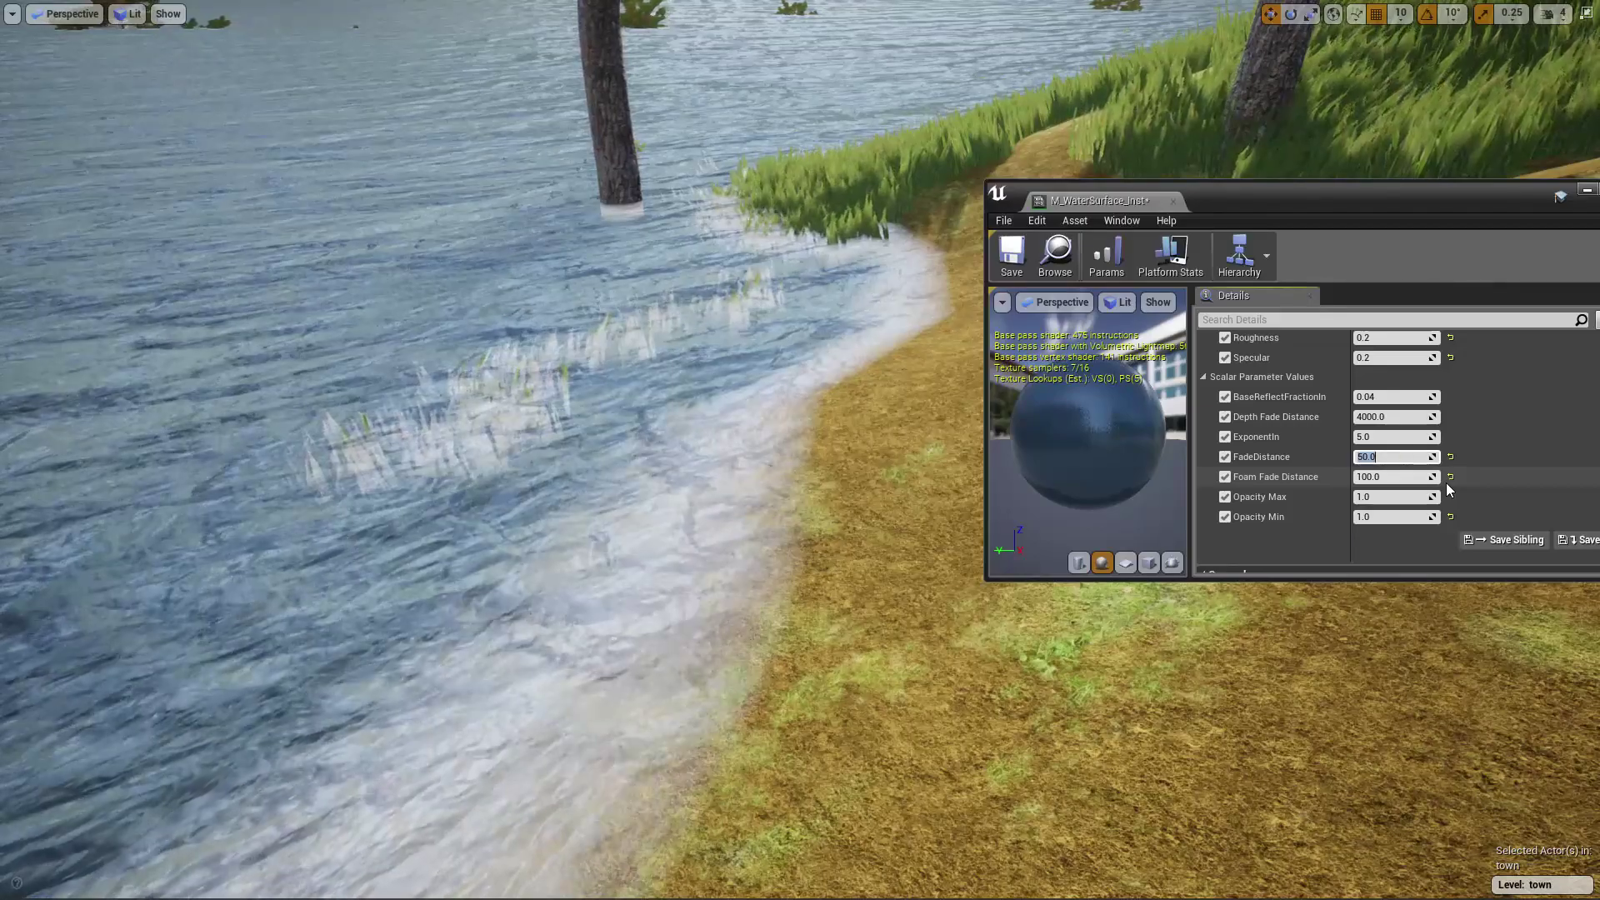
Examine the foam along the shoreline and around the grass and plants from several viewpoints in the Map1 level
{"action": "right_click_drag", "start_coordinate": [916, 491], "coordinate": [992, 375]}
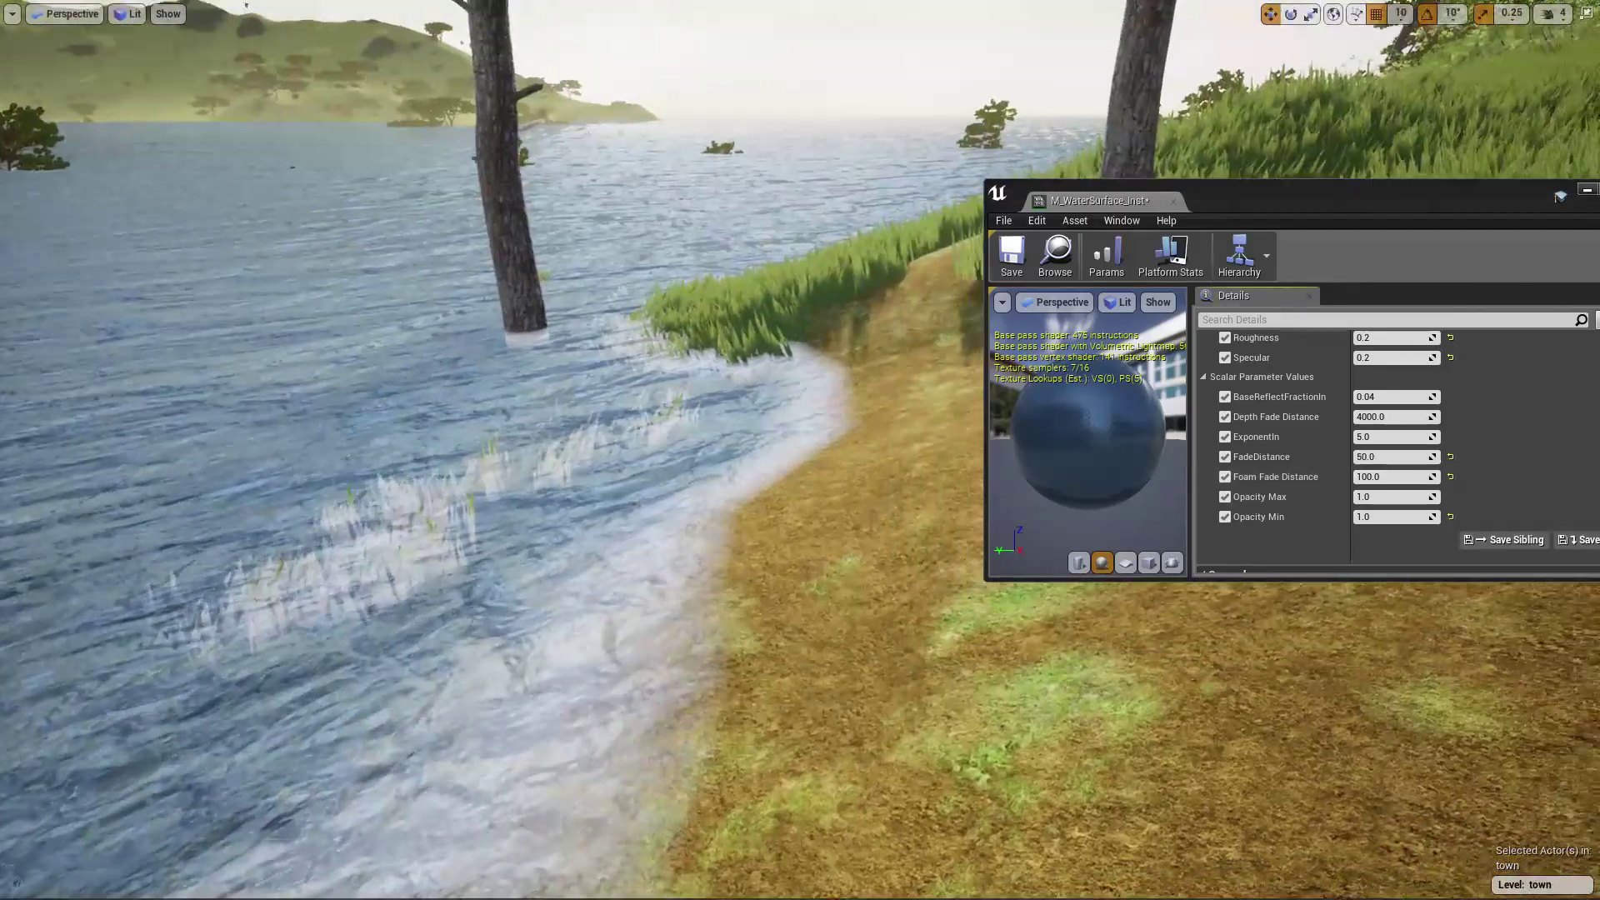
{"action": "right_click_drag", "start_coordinate": [870, 488], "coordinate": [534, 575]}
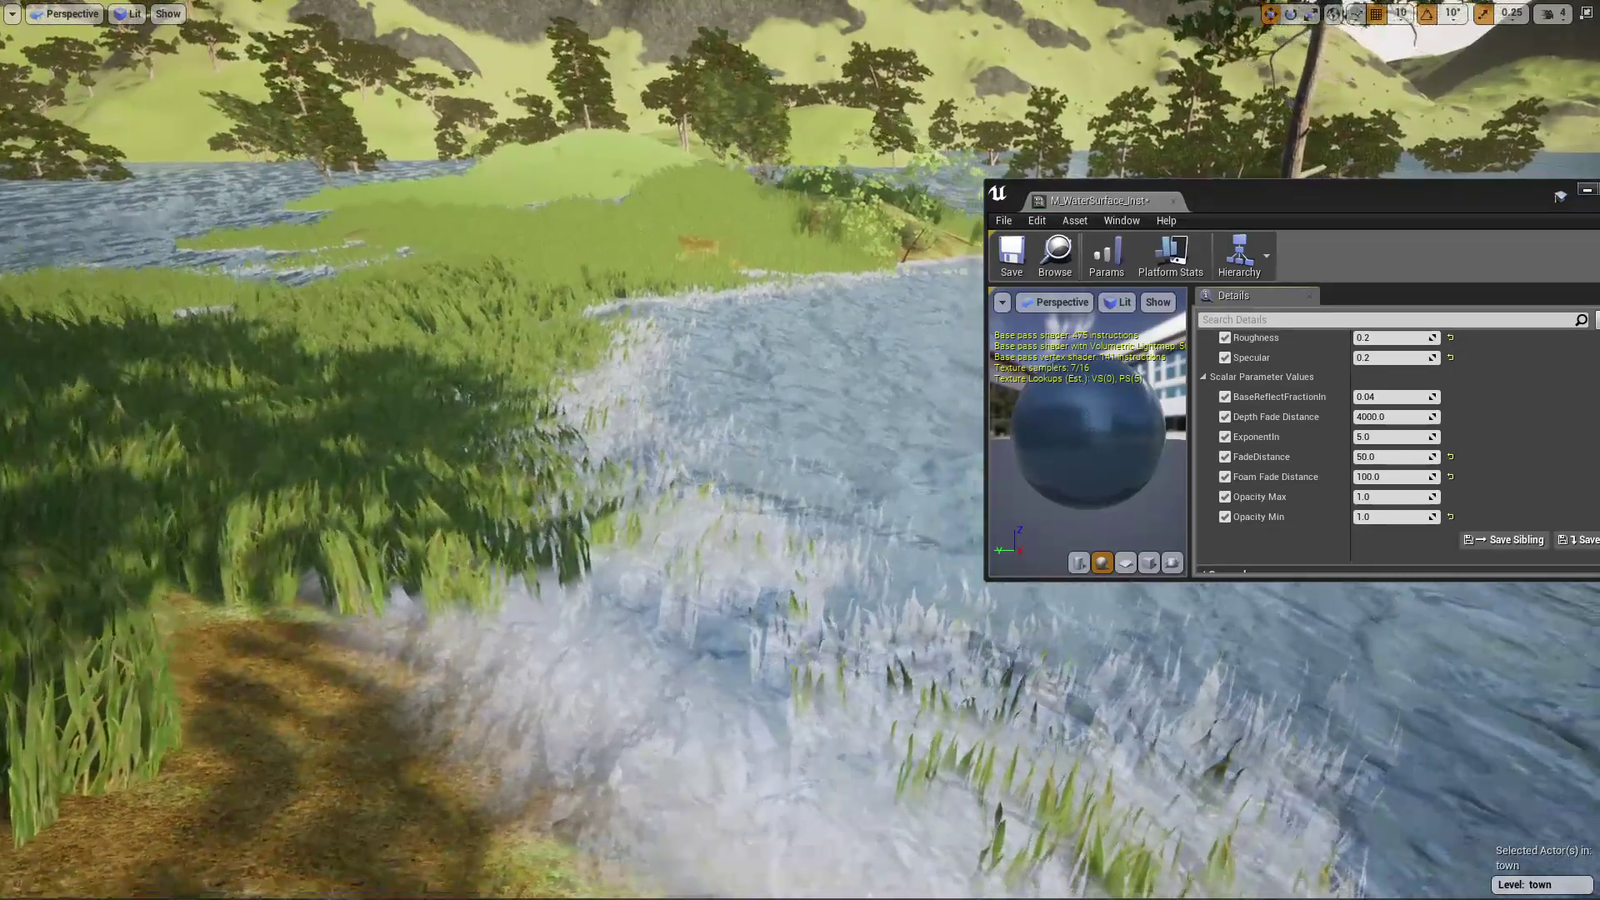
{"action": "right_click_drag", "start_coordinate": [781, 479], "coordinate": [781, 479]}
{"action": "right_click", "coordinate": [928, 463]}
{"action": "right_click_drag", "start_coordinate": [883, 458], "coordinate": [1300, 458]}
{"action": "right_click_drag", "start_coordinate": [800, 450], "coordinate": [167, 259]}
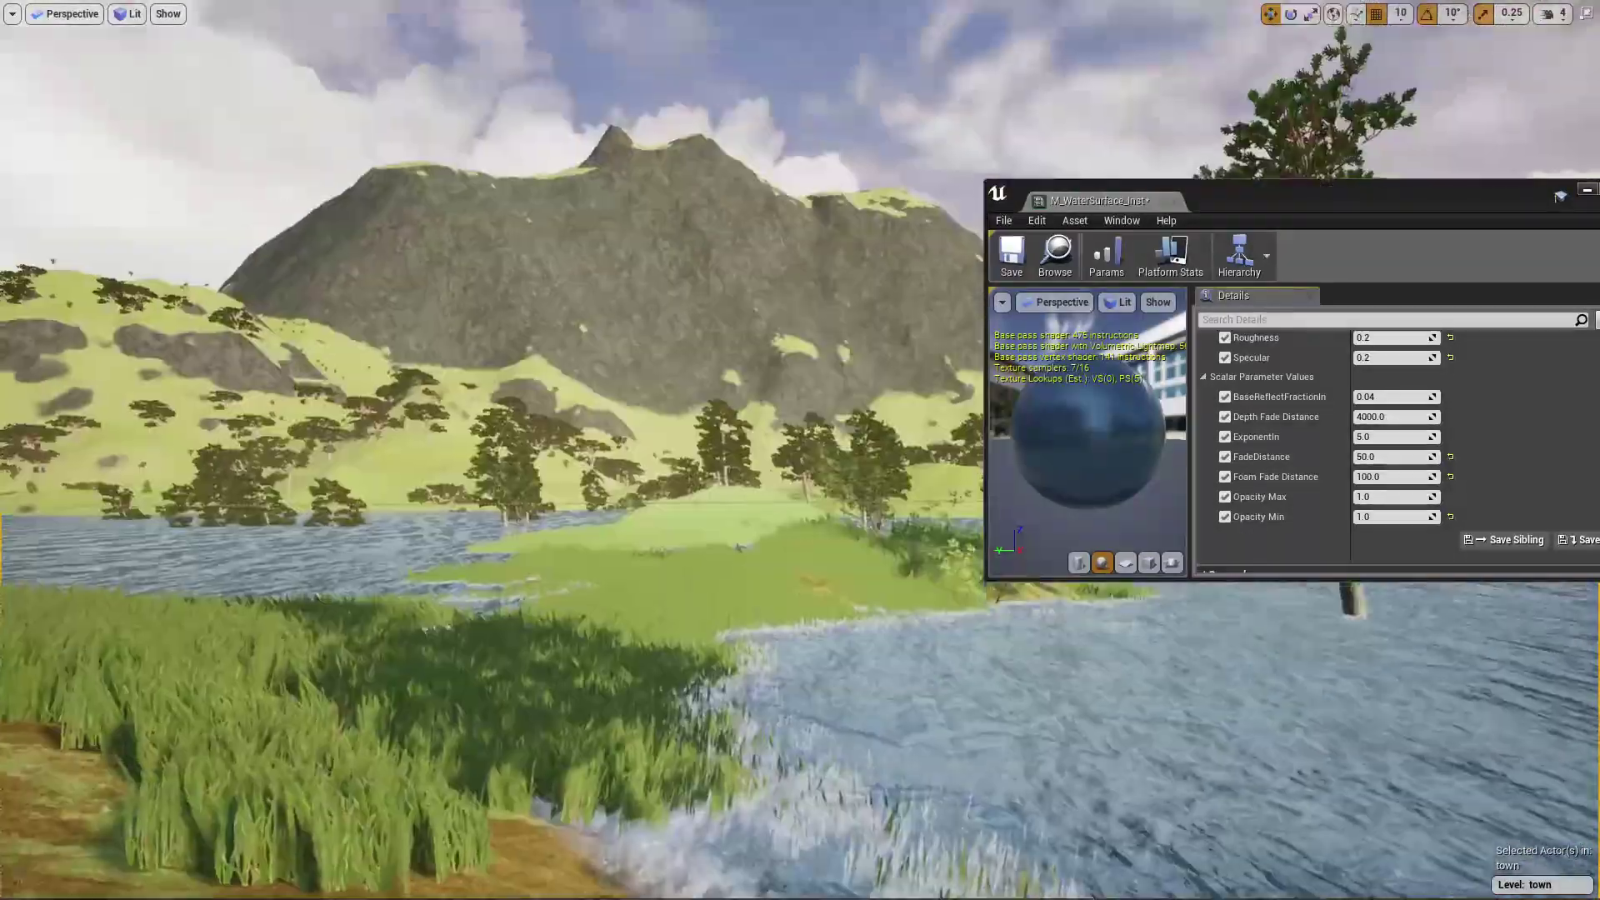
{"action": "right_click_drag", "start_coordinate": [921, 464], "coordinate": [922, 464]}
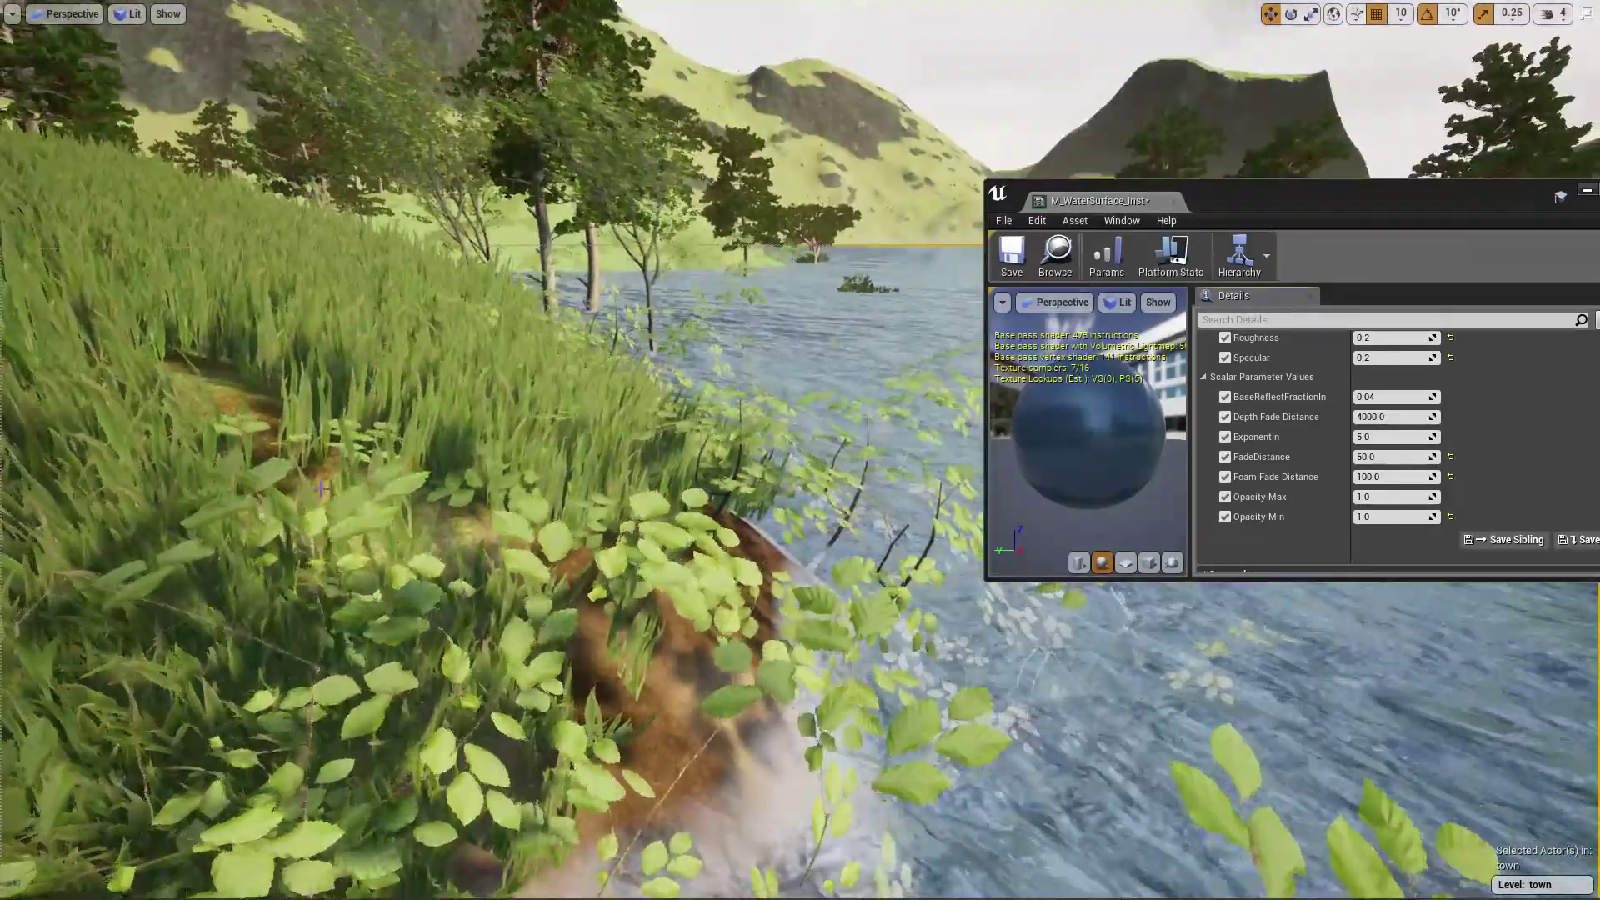
{"action": "key", "text": "w"}
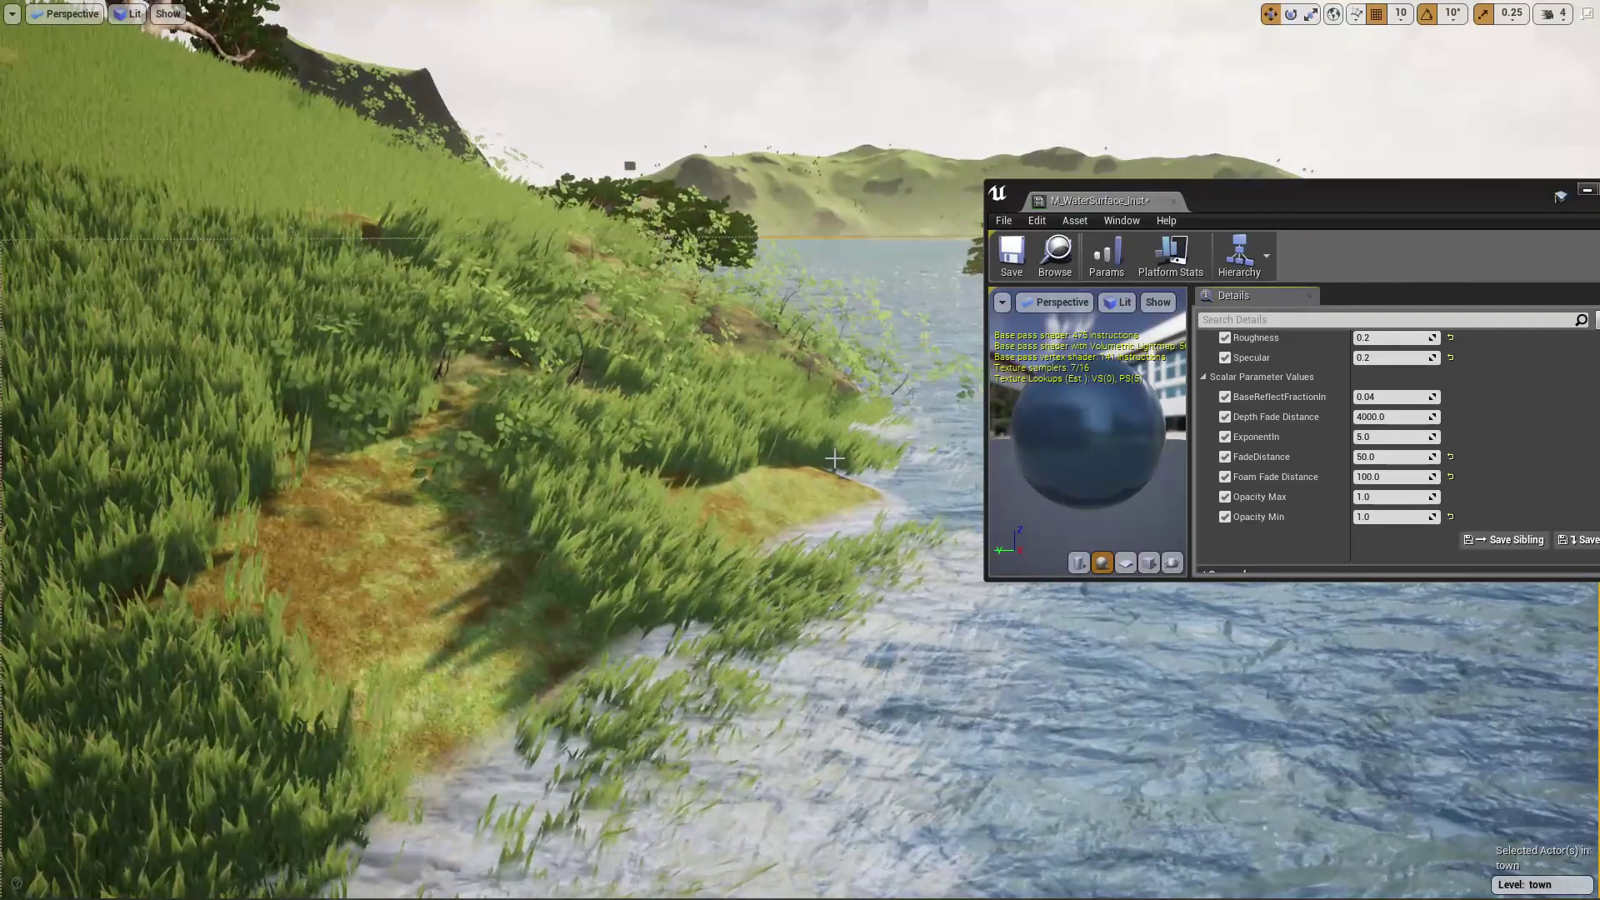
{"action": "key", "text": "F11"}
{"action": "left_click", "coordinate": [414, 10]}
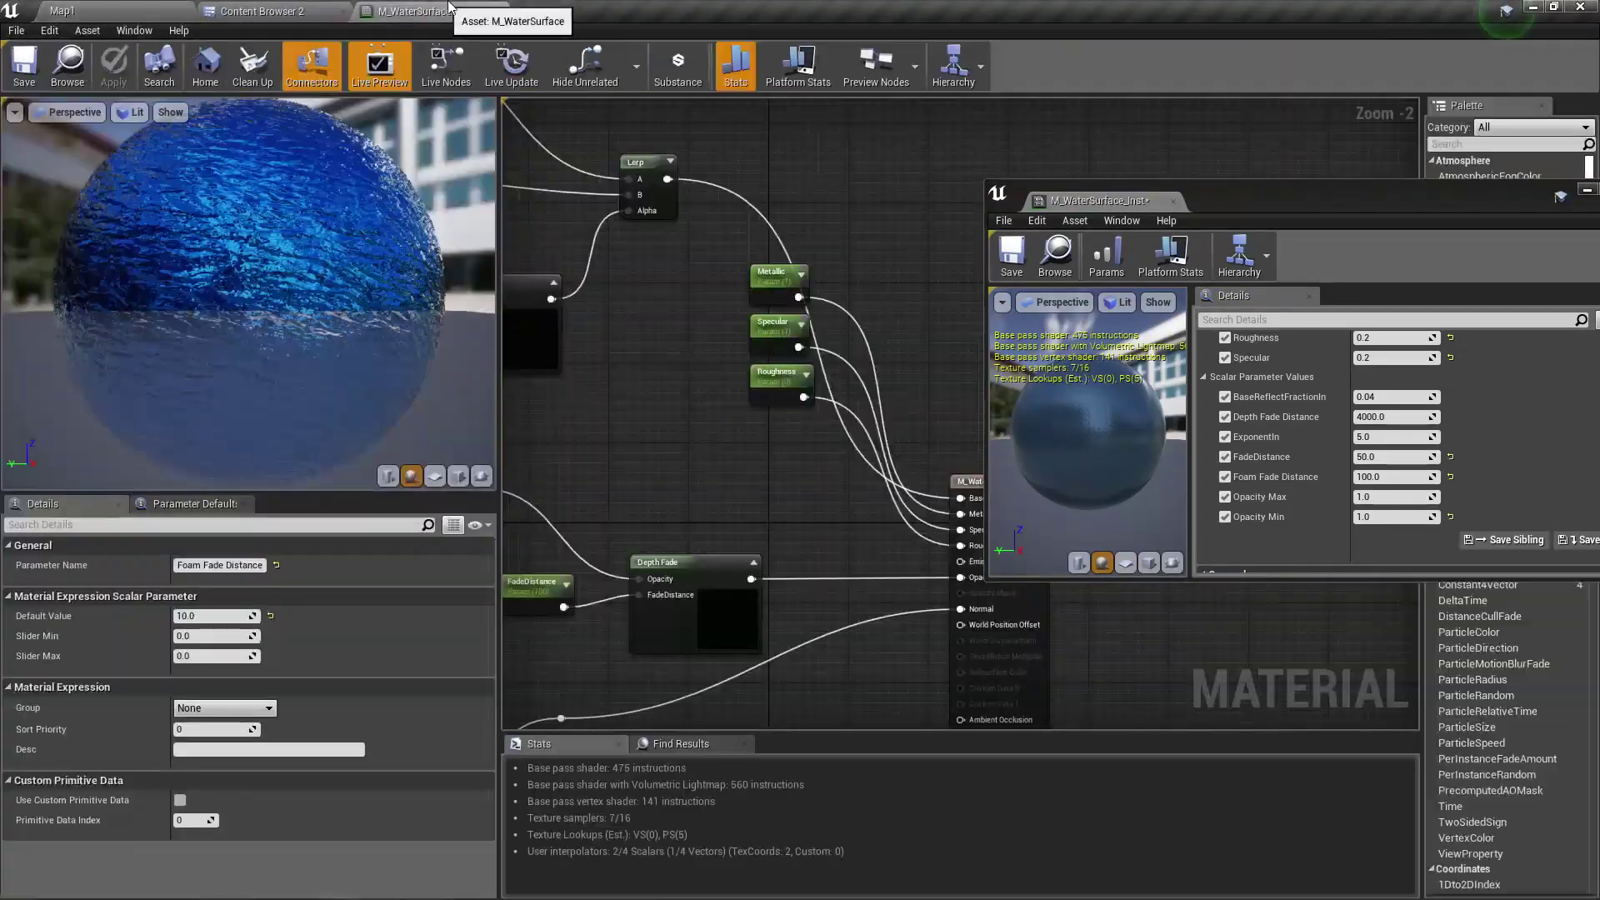
{"action": "mouse_move", "coordinate": [888, 640]}
{"action": "right_mouse_down"}
{"action": "mouse_move", "coordinate": [796, 559]}
{"action": "mouse_move", "coordinate": [866, 618]}
{"action": "right_mouse_up"}
{"action": "left_click", "coordinate": [103, 8]}
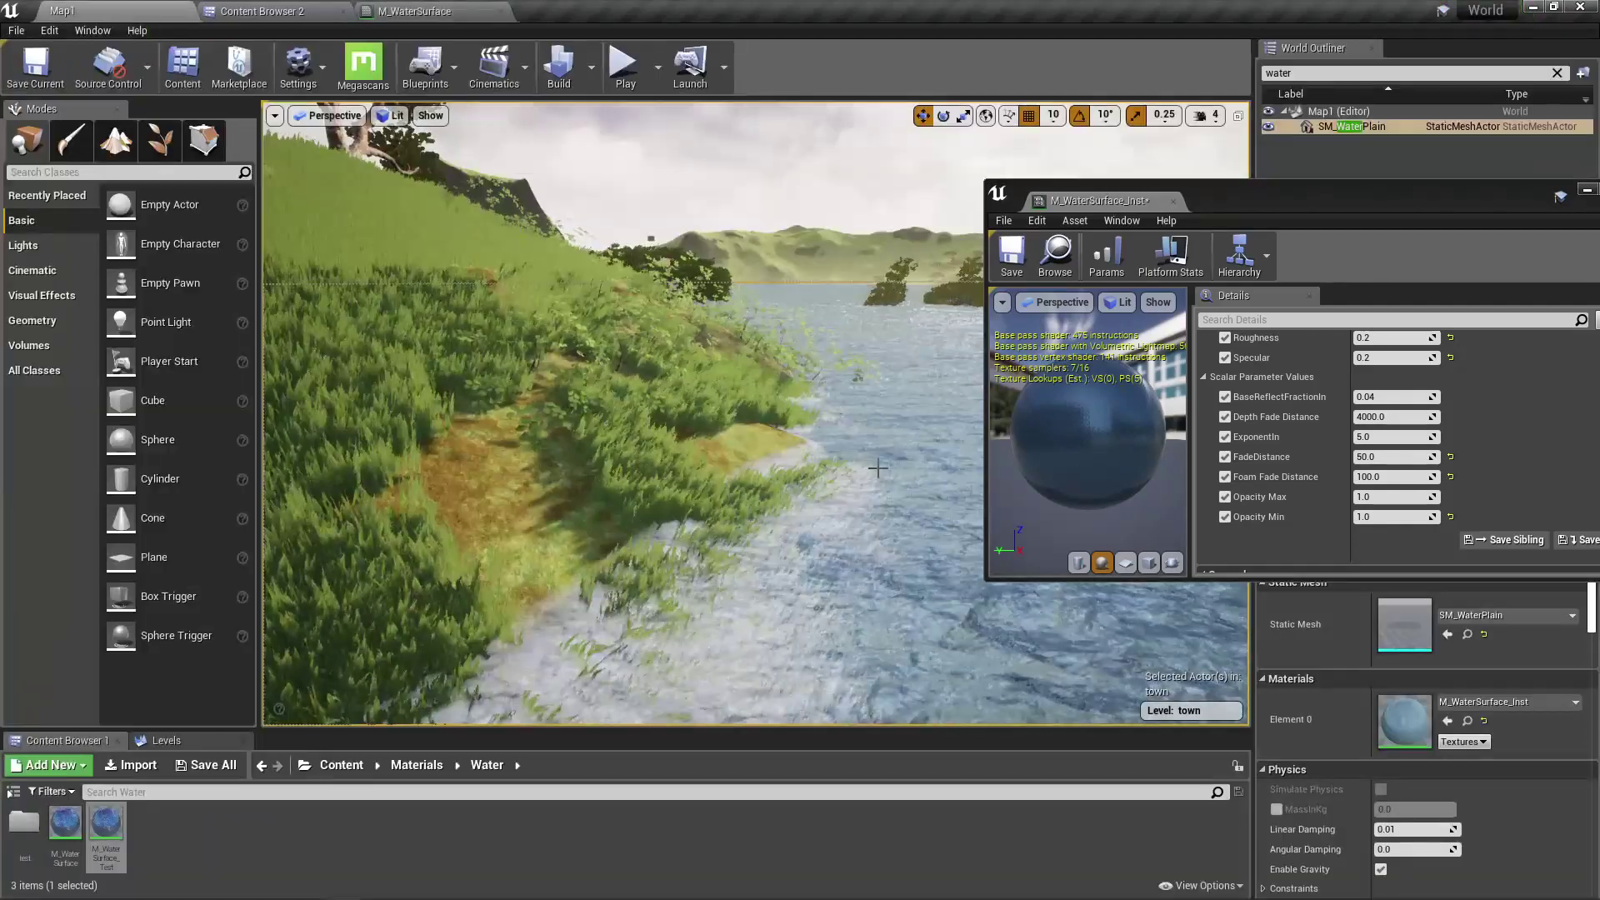
{"action": "right_click_drag", "start_coordinate": [756, 505], "coordinate": [867, 441]}
{"action": "right_click_drag", "start_coordinate": [756, 412], "coordinate": [756, 412]}
{"action": "key", "text": "F11"}
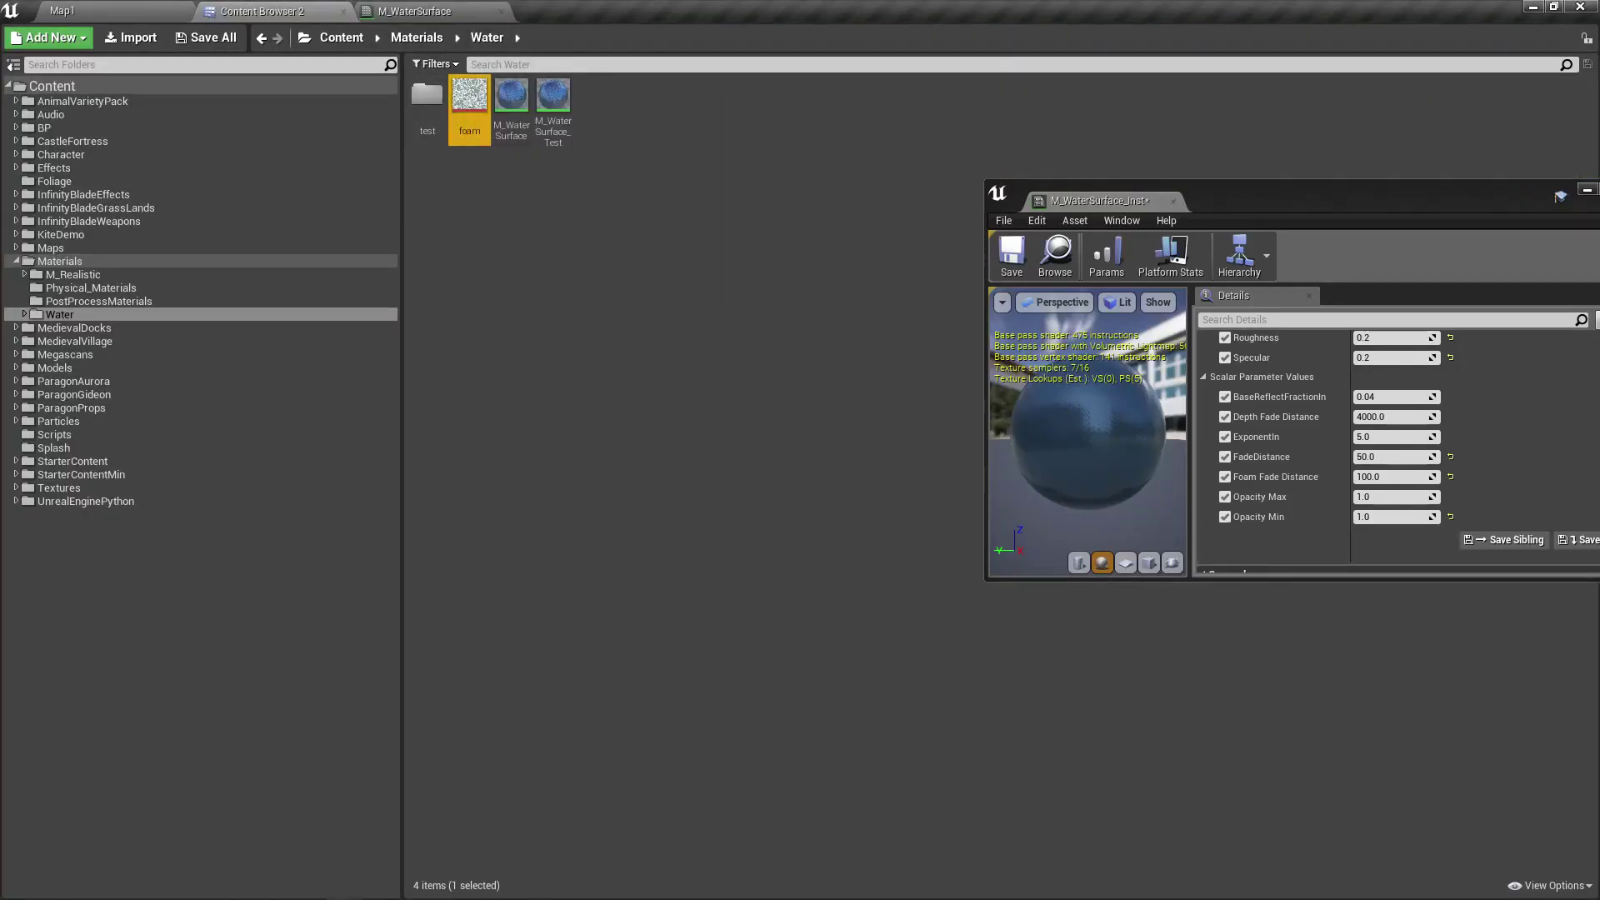
Preview the foam texture and locate it in the Water folder of the Content Browser
{"action": "left_click_drag", "start_coordinate": [1599, 10], "coordinate": [729, 8]}
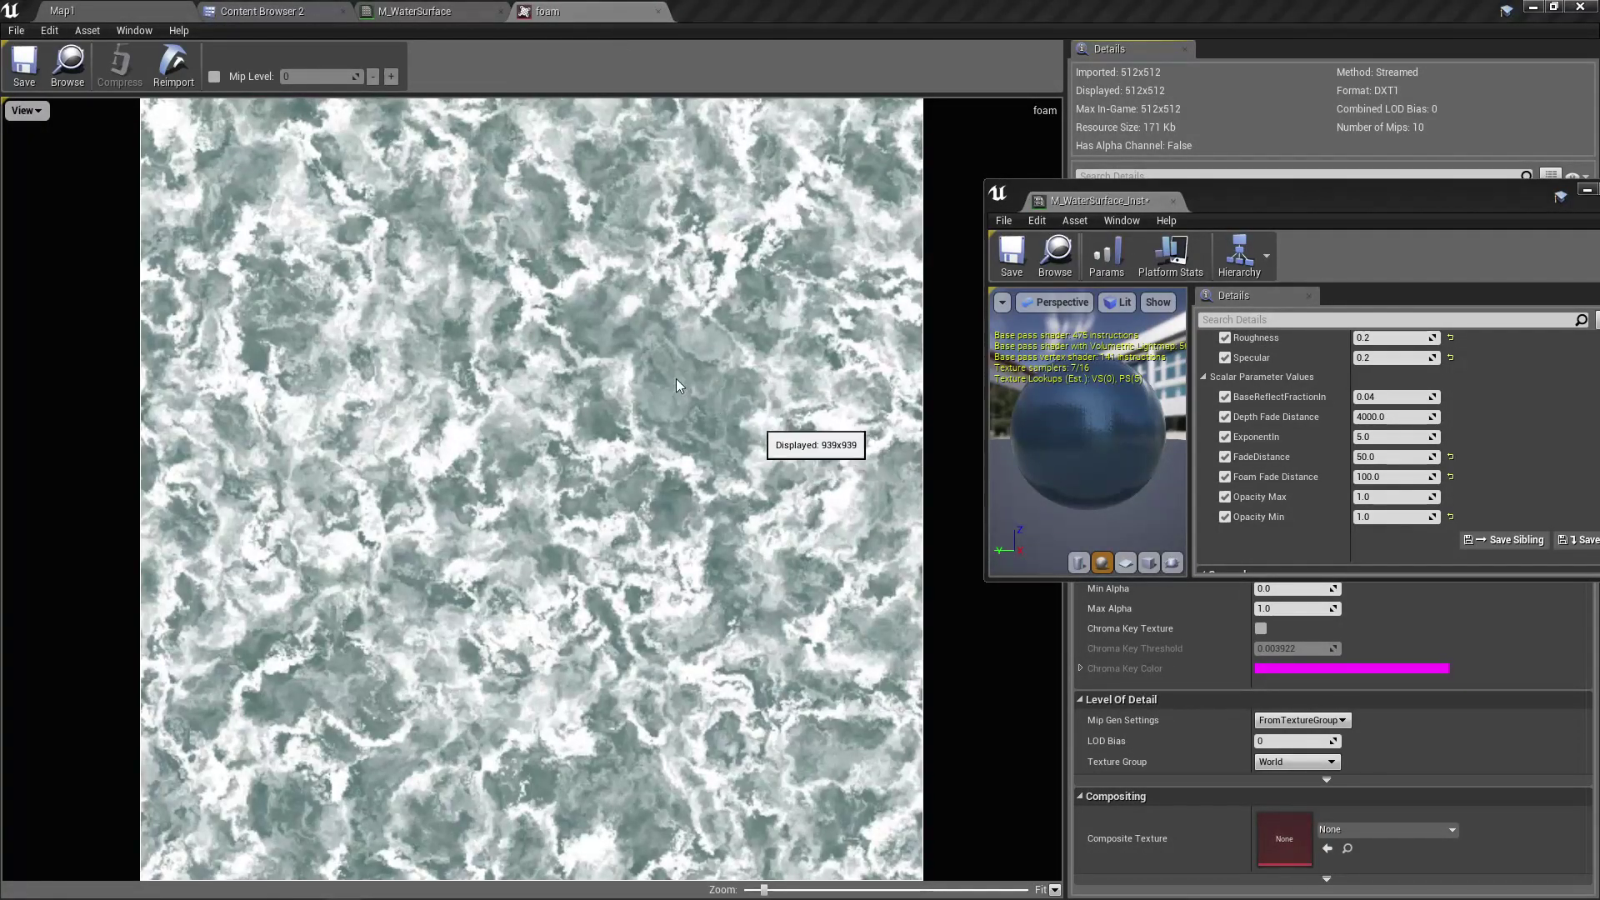
{"action": "left_click", "coordinate": [411, 8]}
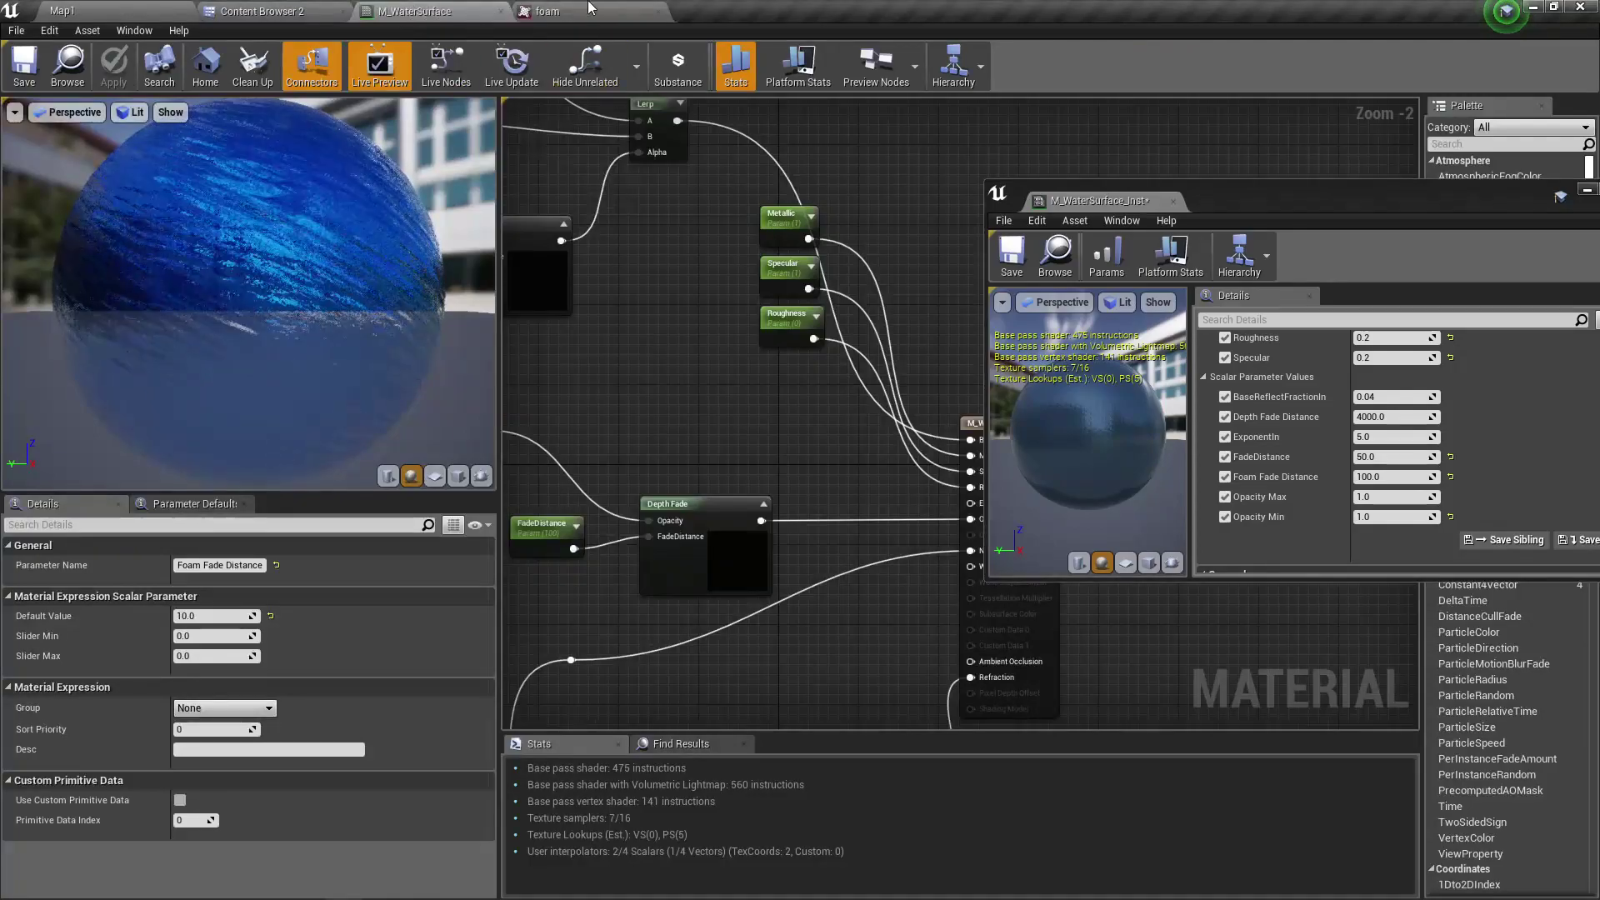
{"action": "left_click", "coordinate": [548, 11]}
{"action": "left_click", "coordinate": [68, 67]}
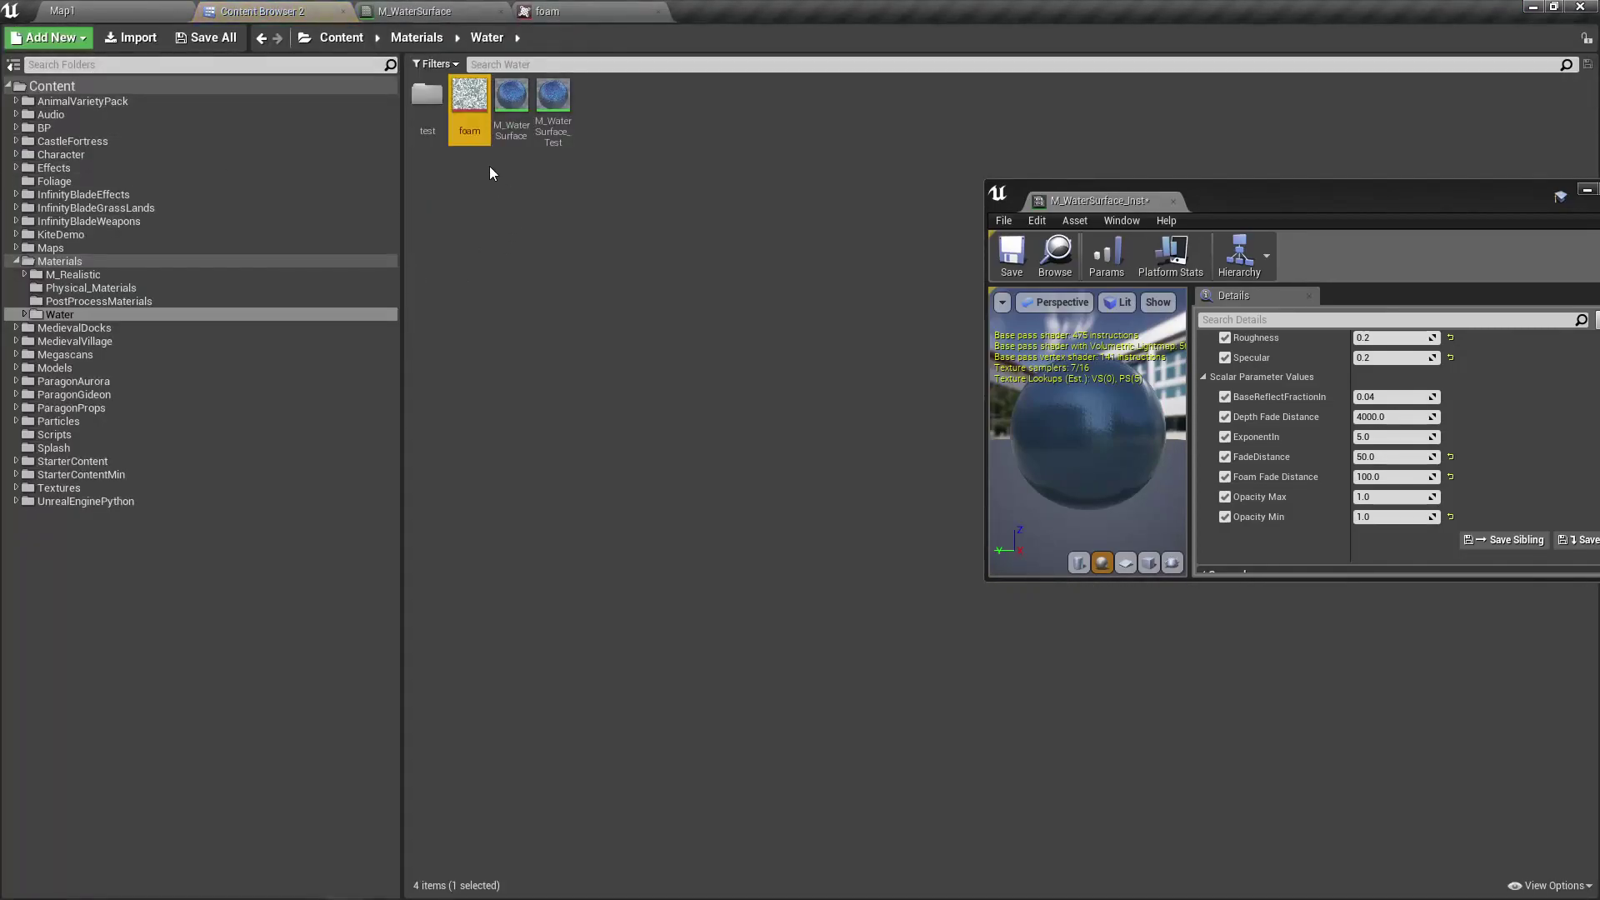
Add the foam texture to the M_WaterSurface graph above Foam Color and connect its RGB output to the color Lerp's A input
{"action": "left_click_drag", "start_coordinate": [465, 100], "coordinate": [603, 280]}
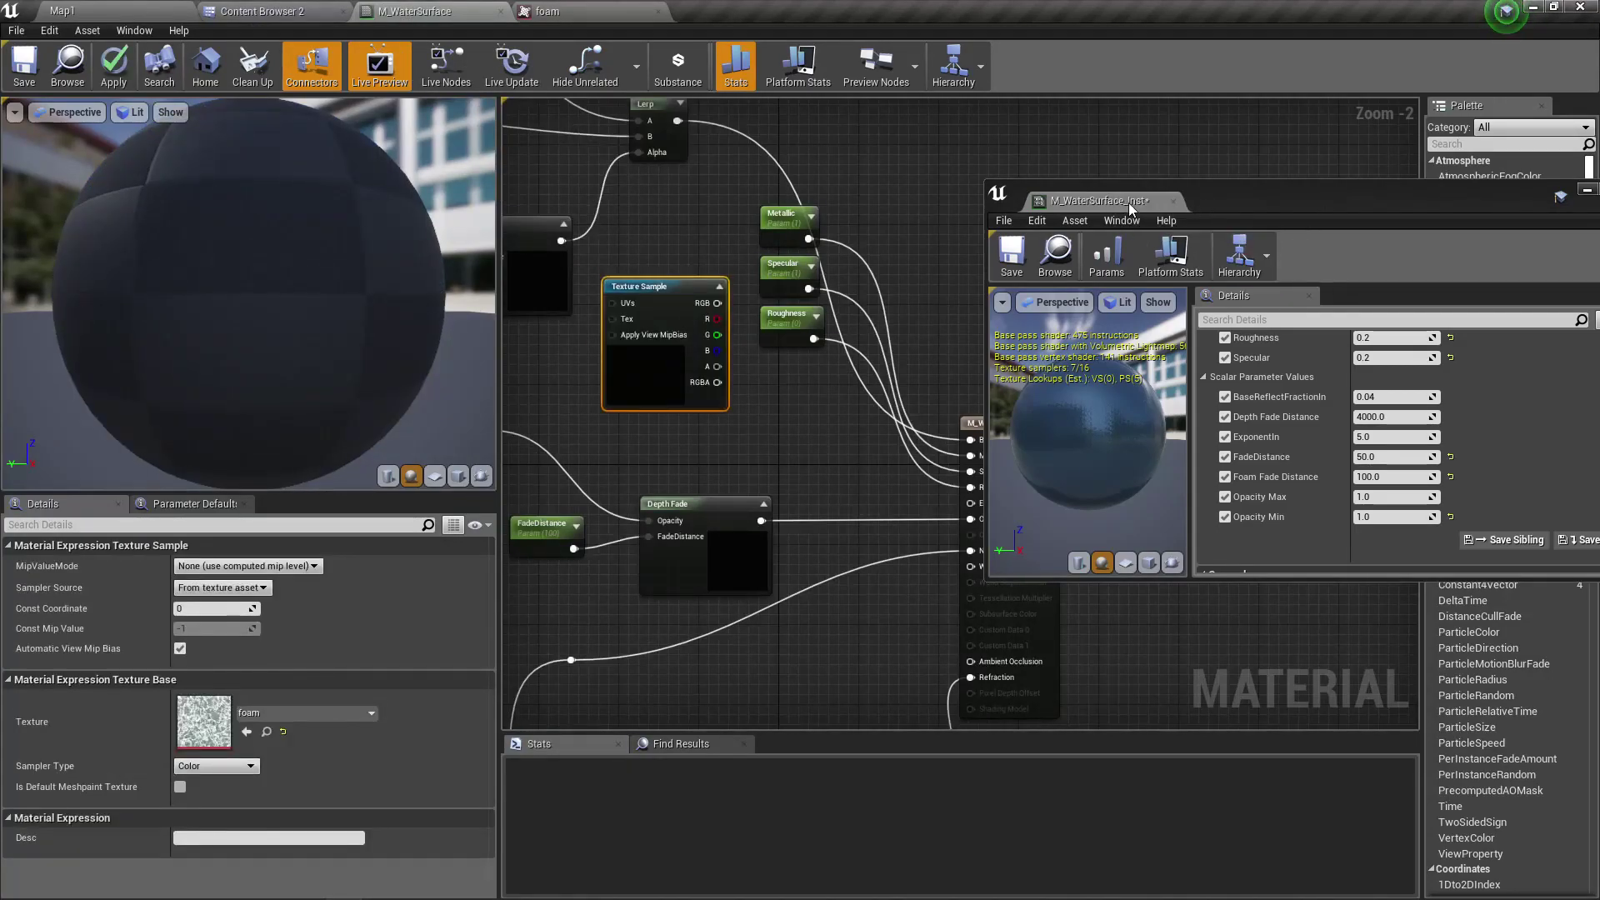
{"action": "left_click_drag", "start_coordinate": [1129, 208], "coordinate": [1599, 209]}
{"action": "right_click_drag", "start_coordinate": [630, 242], "coordinate": [1024, 525]}
{"action": "left_click_drag", "start_coordinate": [1039, 579], "coordinate": [757, 122]}
{"action": "right_click_drag", "start_coordinate": [922, 242], "coordinate": [933, 347]}
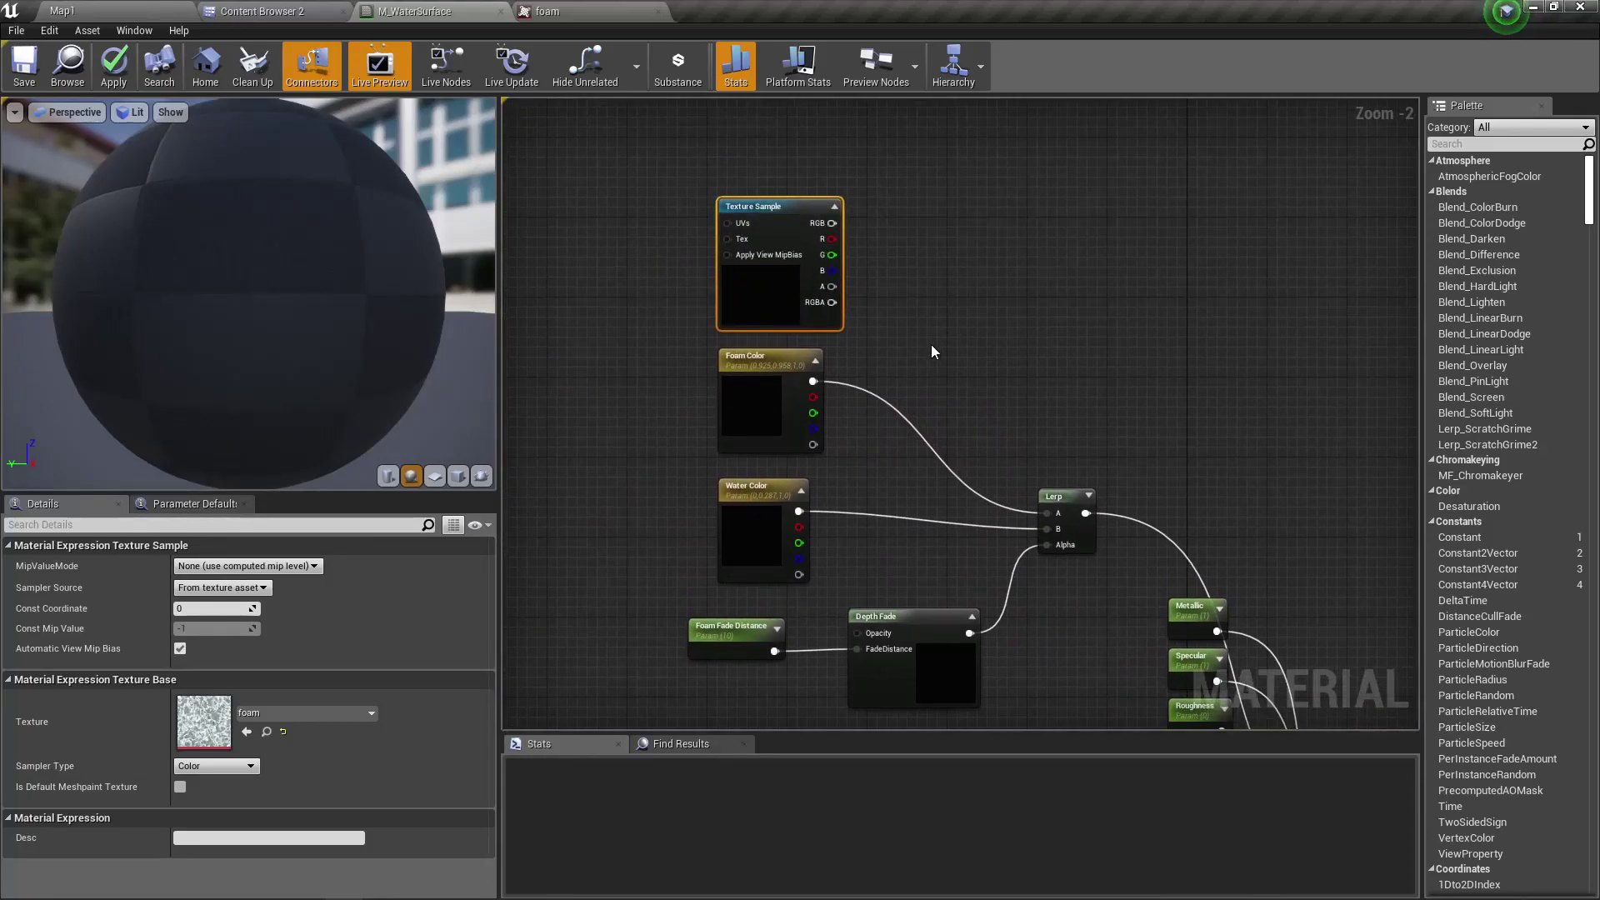
{"action": "left_click_drag", "start_coordinate": [834, 226], "coordinate": [1048, 514]}
{"action": "right_click_drag", "start_coordinate": [893, 463], "coordinate": [957, 502]}
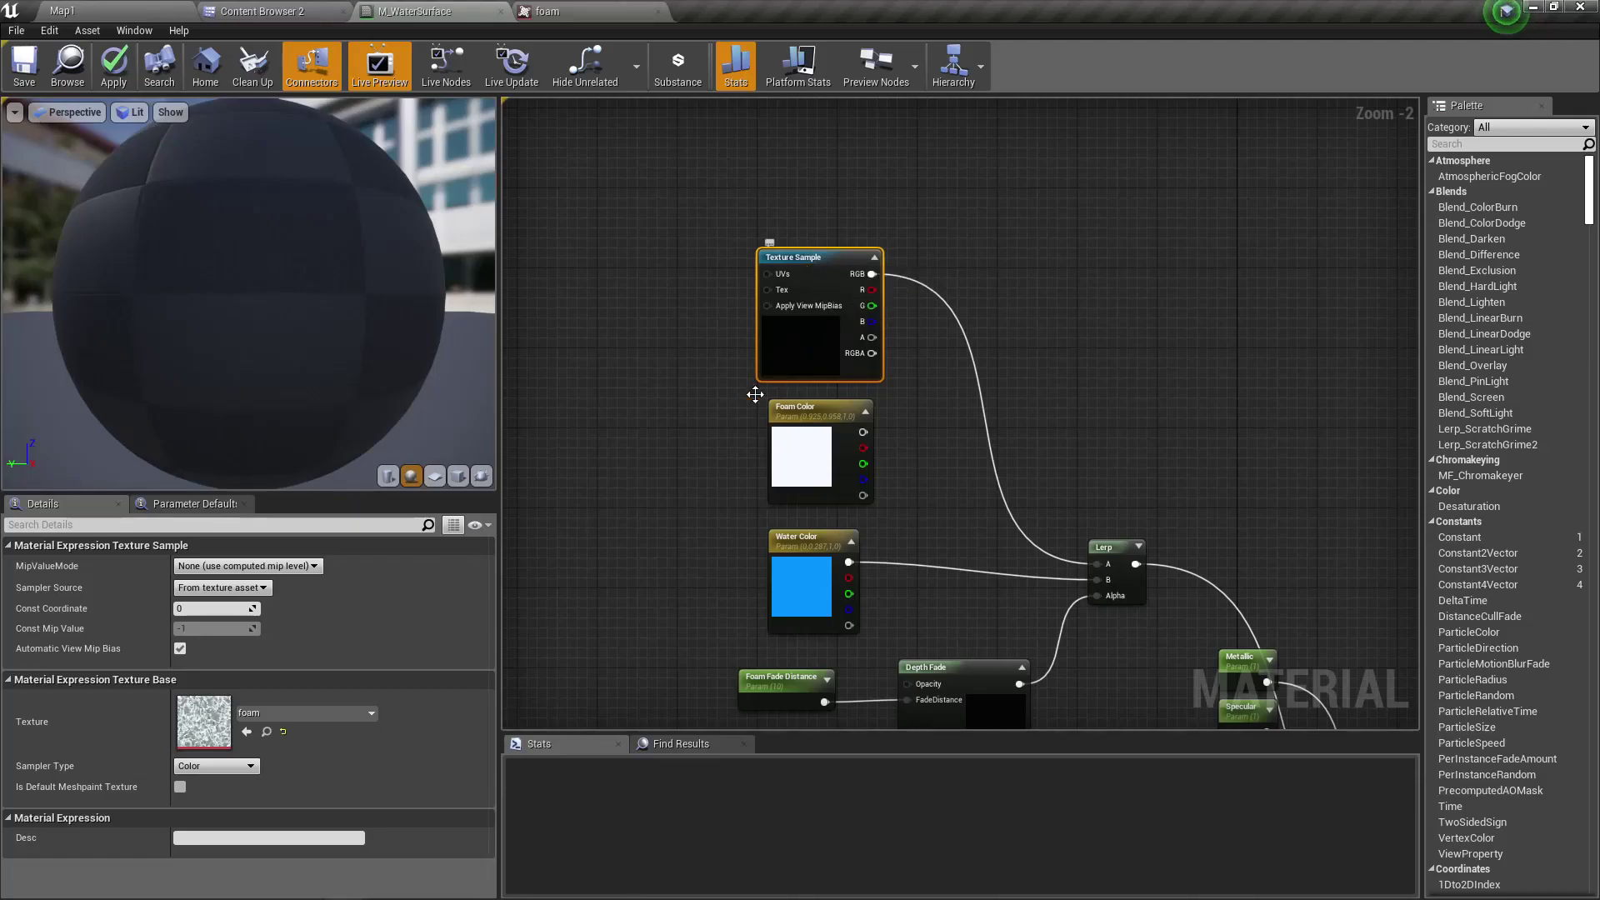
Examine how the Big Ripples and Small Ripples node groups scale and move their texture coordinates
{"action": "scroll", "coordinate": [847, 379], "scroll_direction": "down", "scroll_amount": 2}
{"action": "scroll", "coordinate": [847, 375], "scroll_direction": "down", "scroll_amount": 2}
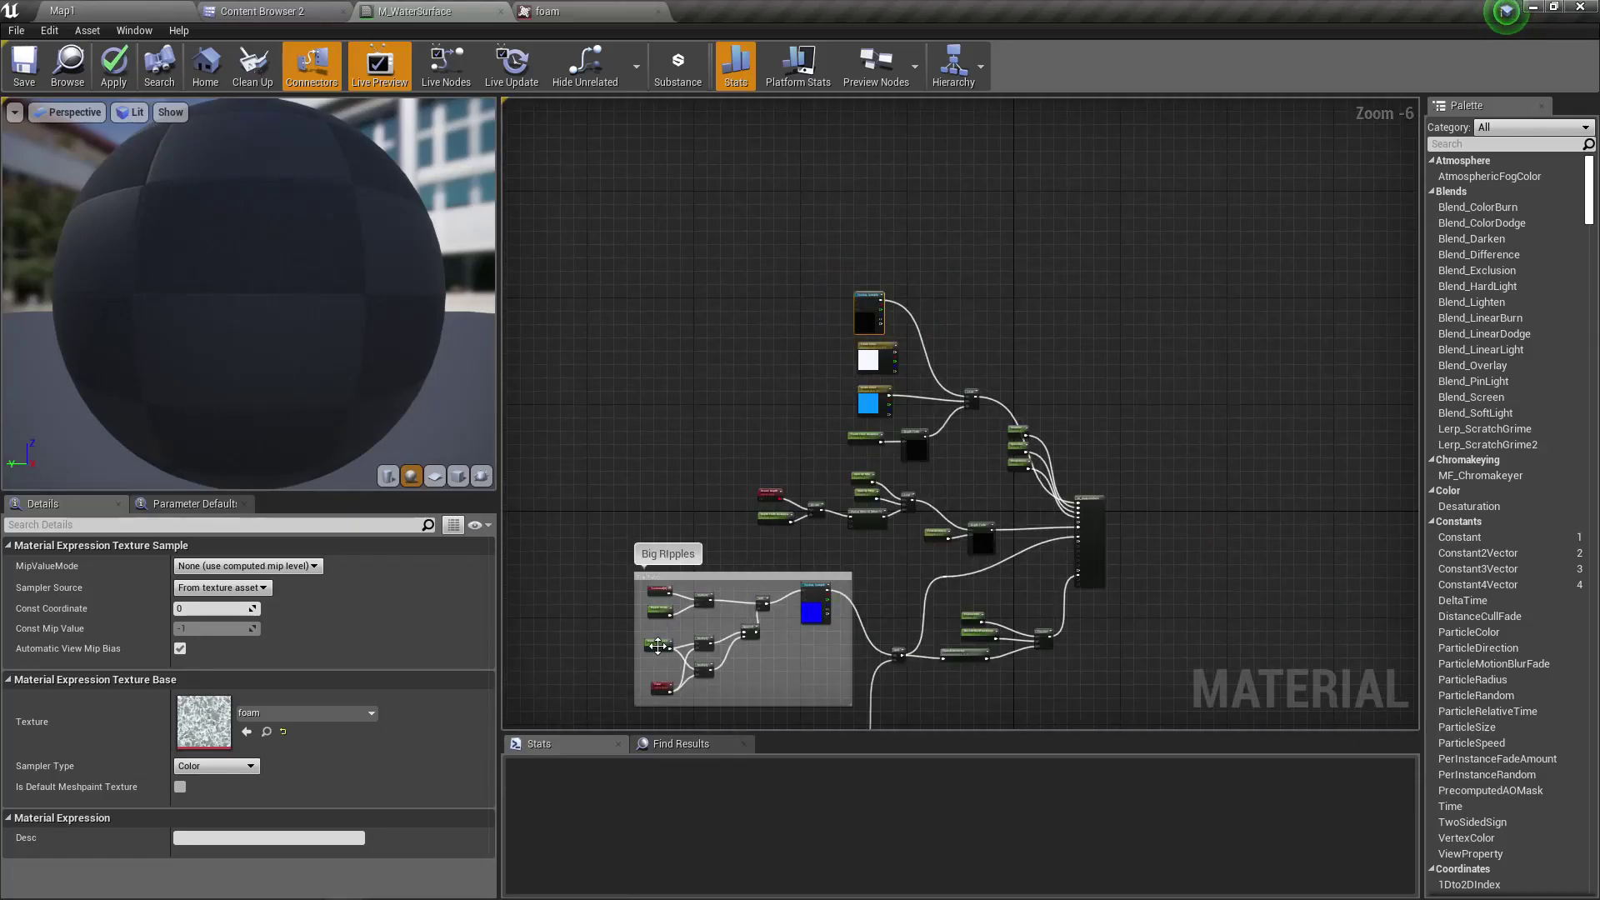
{"action": "scroll", "coordinate": [643, 702], "scroll_direction": "up", "scroll_amount": 5}
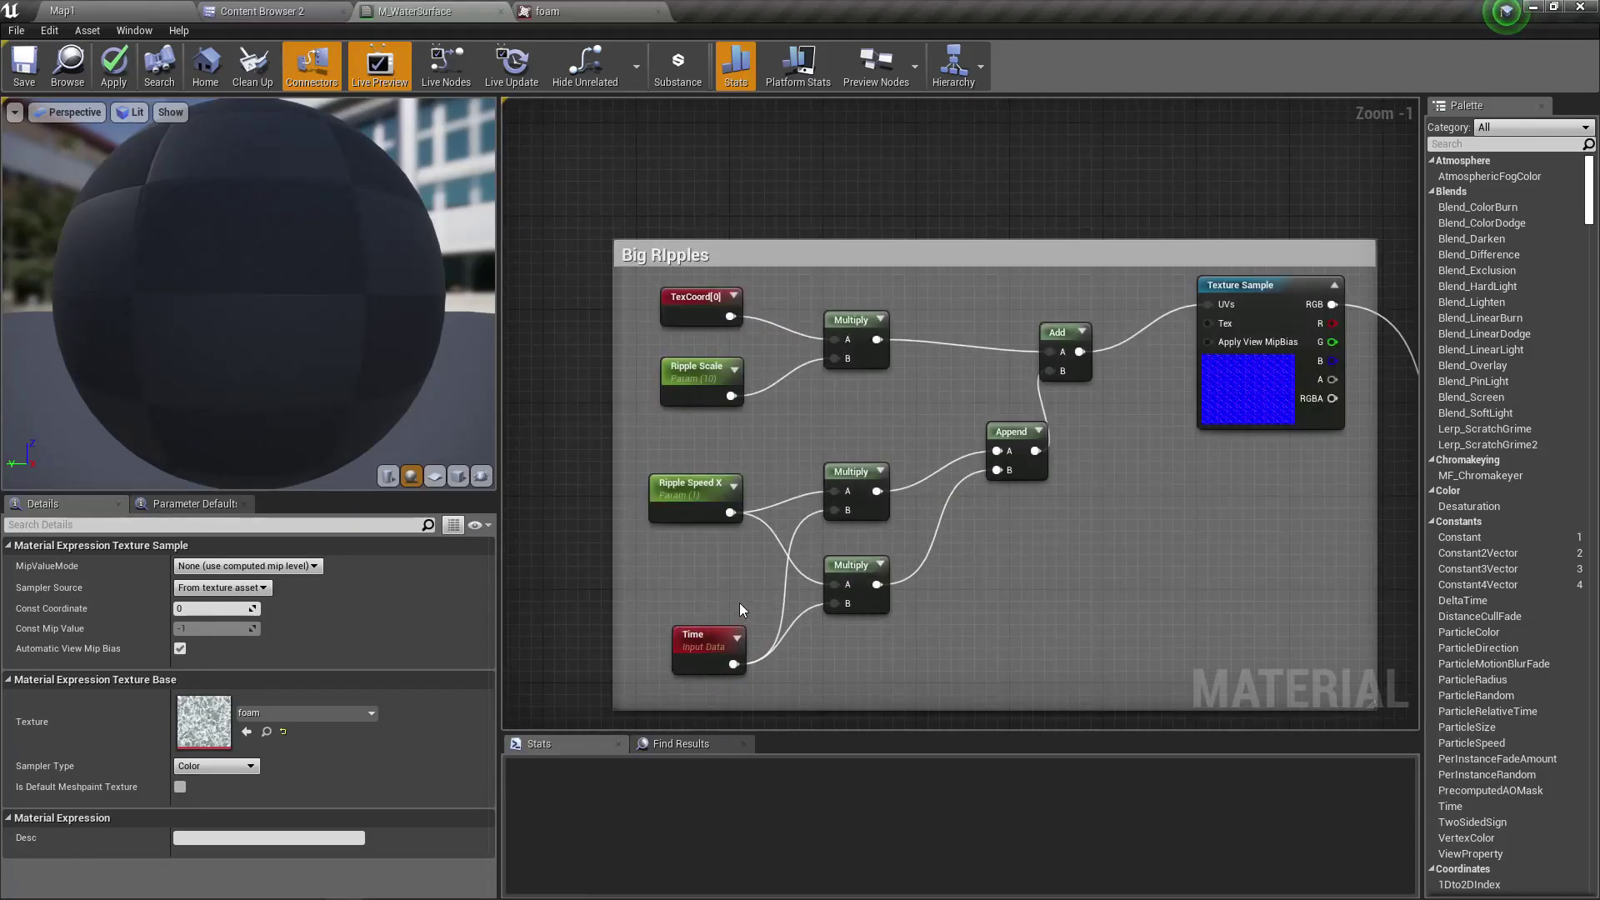
{"action": "right_click_drag", "start_coordinate": [849, 413], "coordinate": [777, 517]}
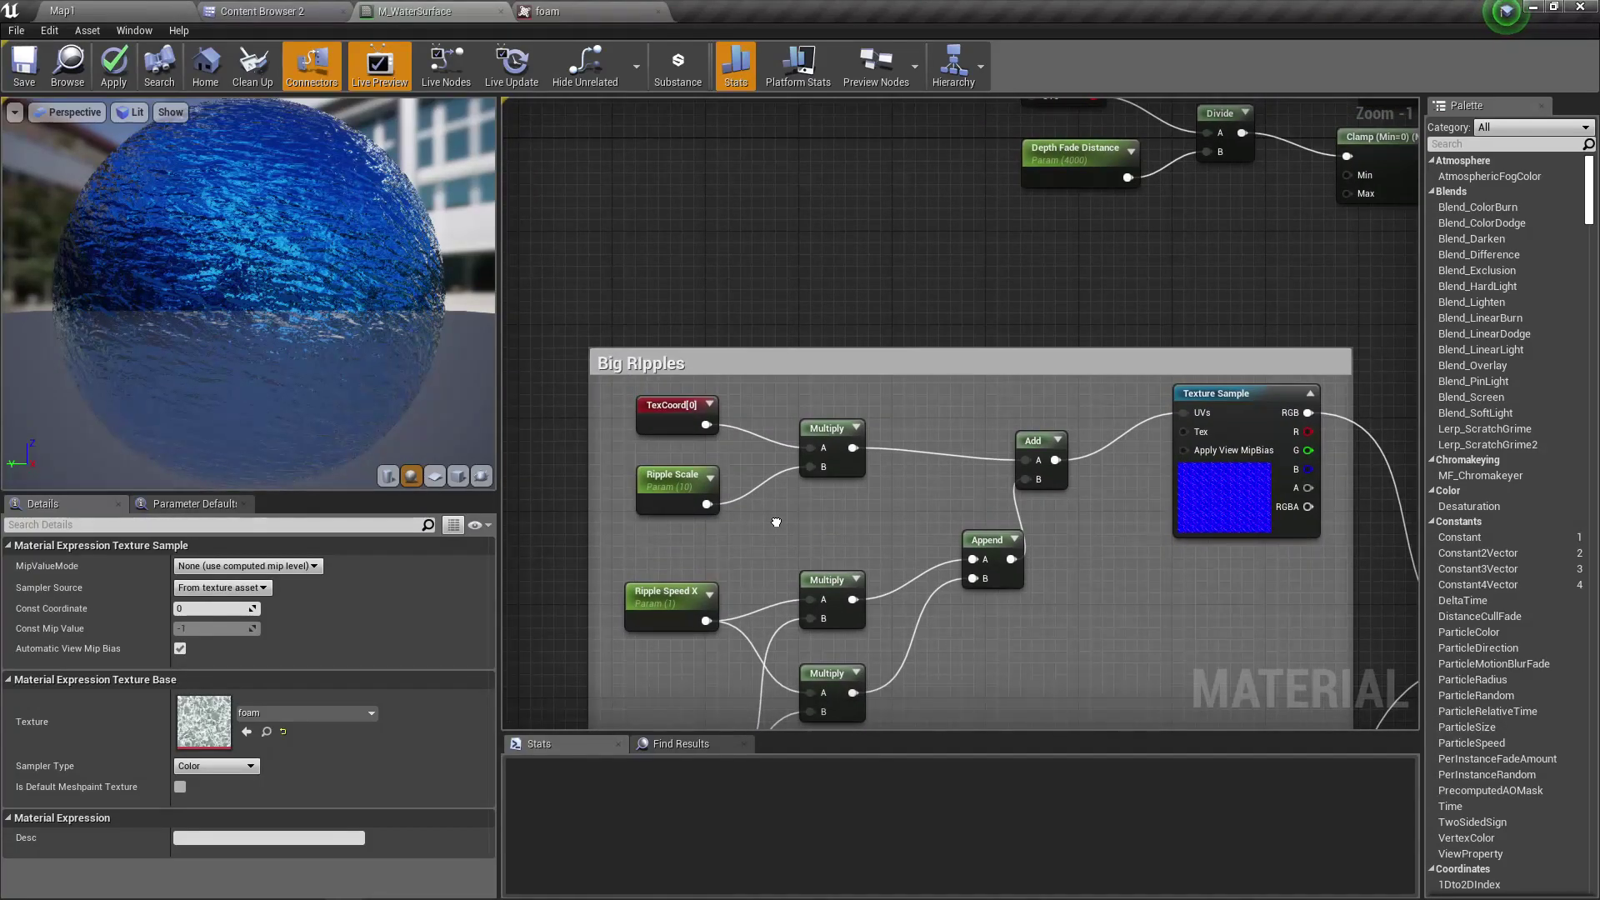
{"action": "scroll", "coordinate": [776, 517], "scroll_direction": "down", "scroll_amount": 2}
{"action": "right_click_drag", "start_coordinate": [670, 678], "coordinate": [738, 313]}
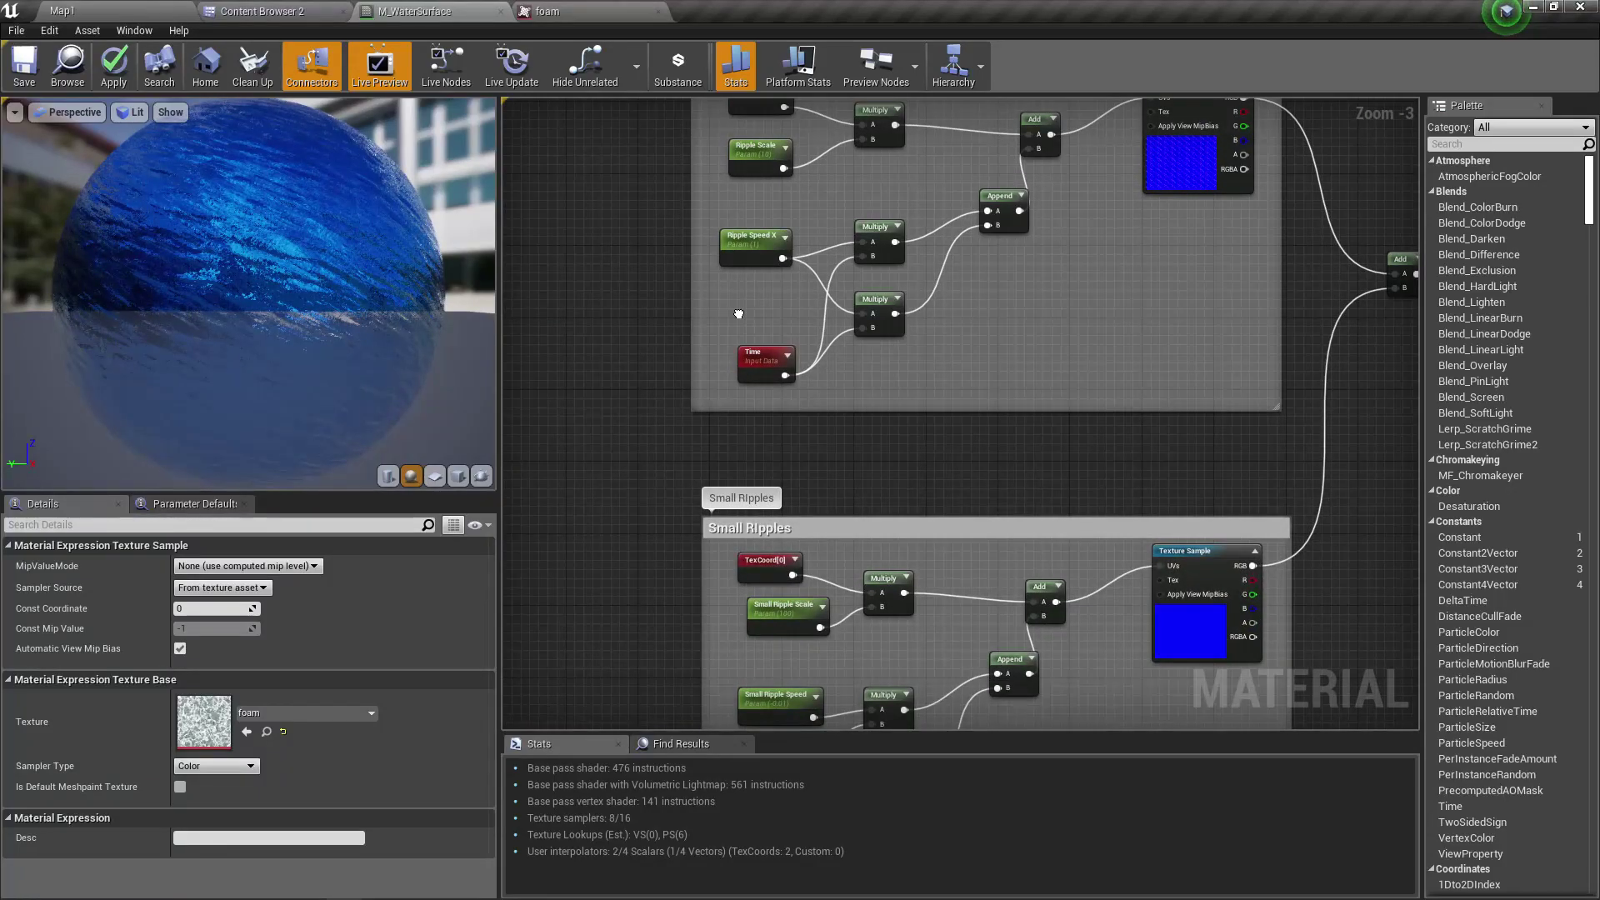
{"action": "scroll", "coordinate": [787, 651], "scroll_direction": "up", "scroll_amount": 2}
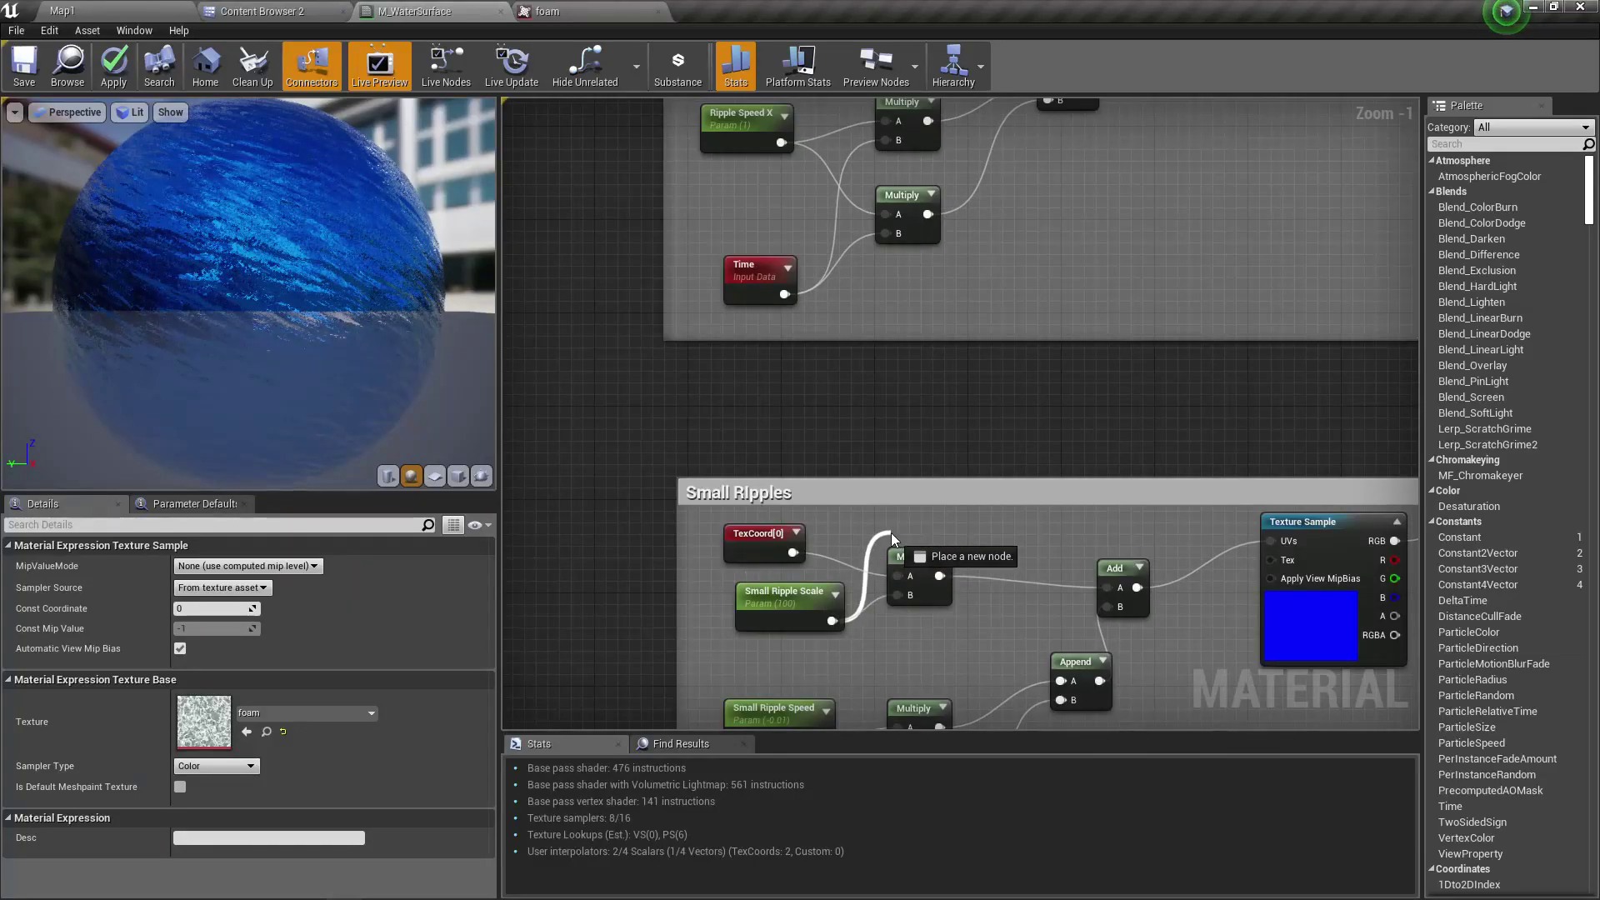
{"action": "left_click_drag", "start_coordinate": [892, 532], "coordinate": [892, 532]}
{"action": "left_click", "coordinate": [665, 643]}
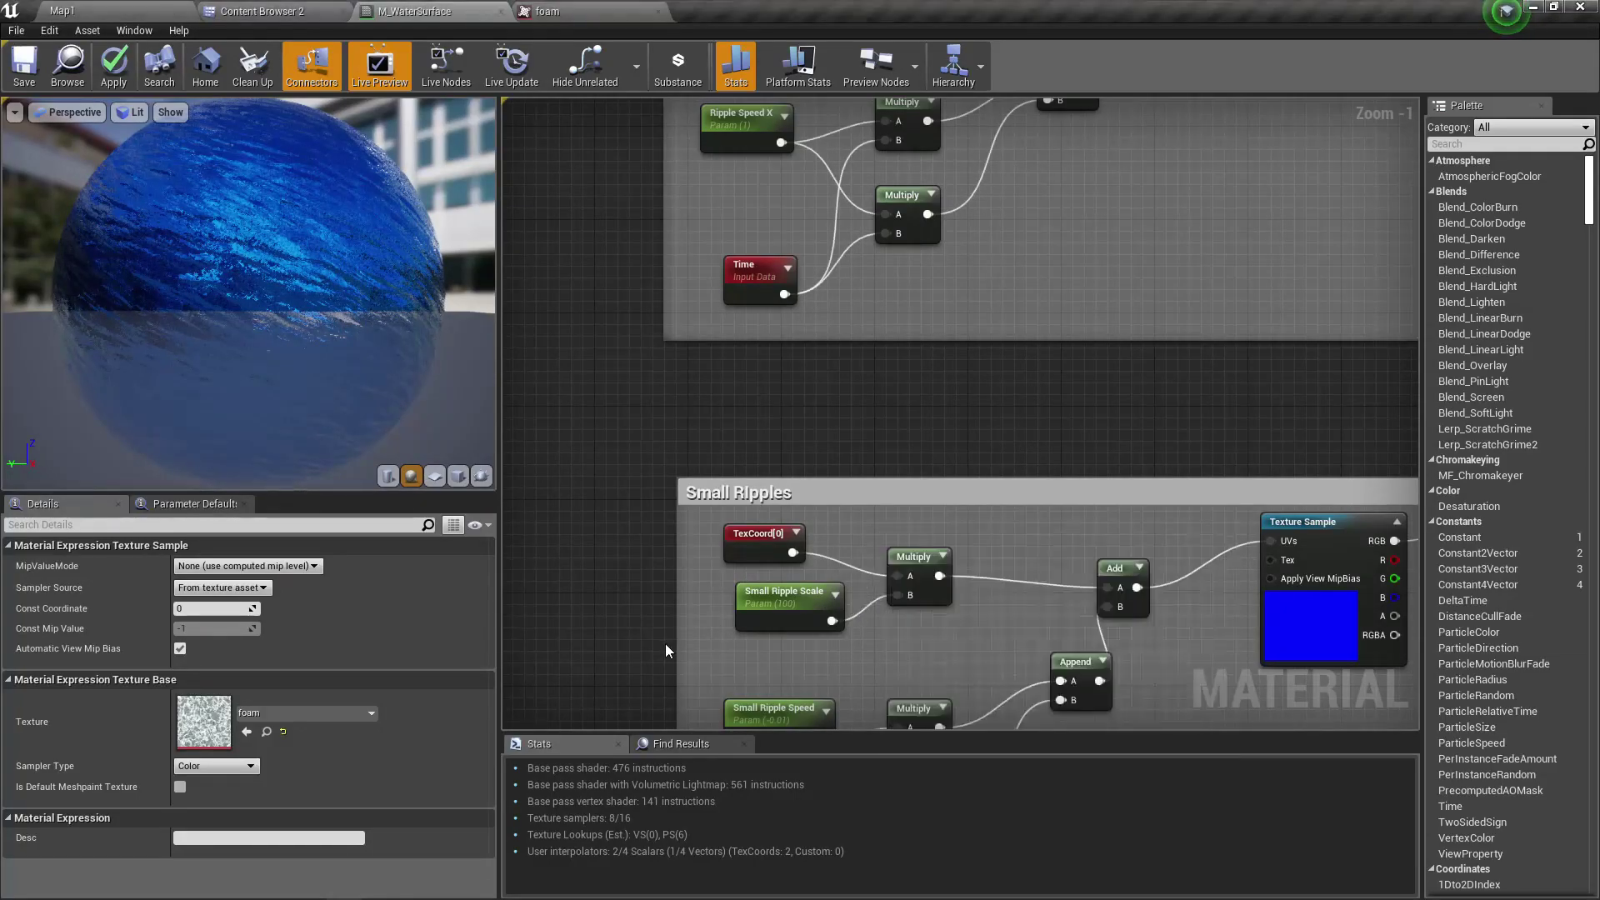
{"action": "left_click_drag", "start_coordinate": [938, 606], "coordinate": [939, 607]}
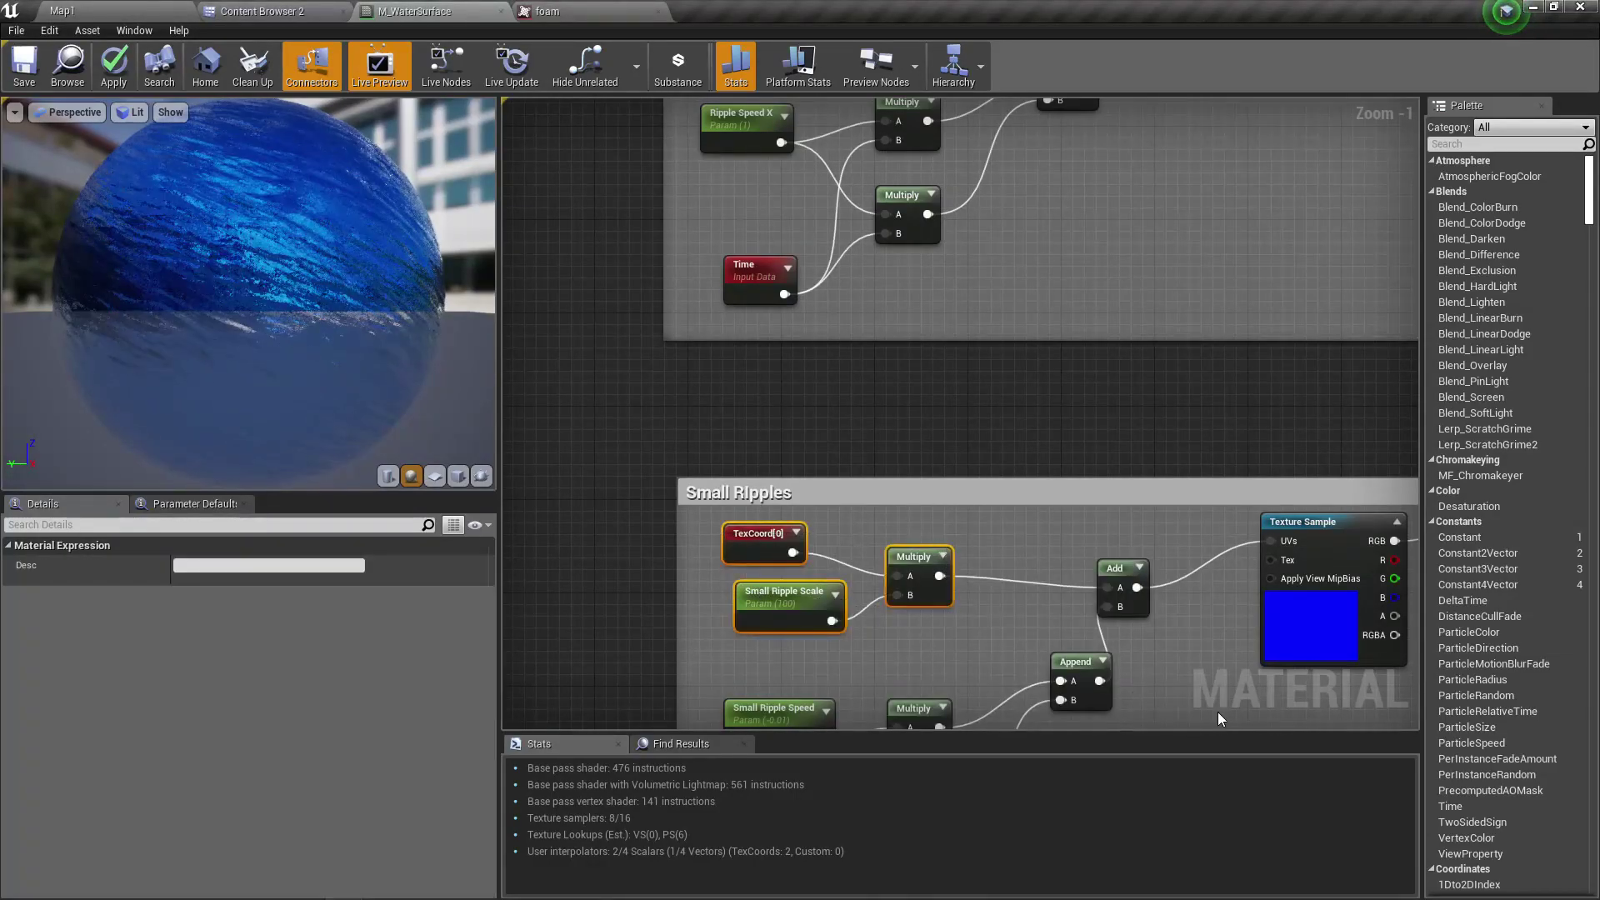
{"action": "right_click_drag", "start_coordinate": [1186, 638], "coordinate": [1168, 716]}
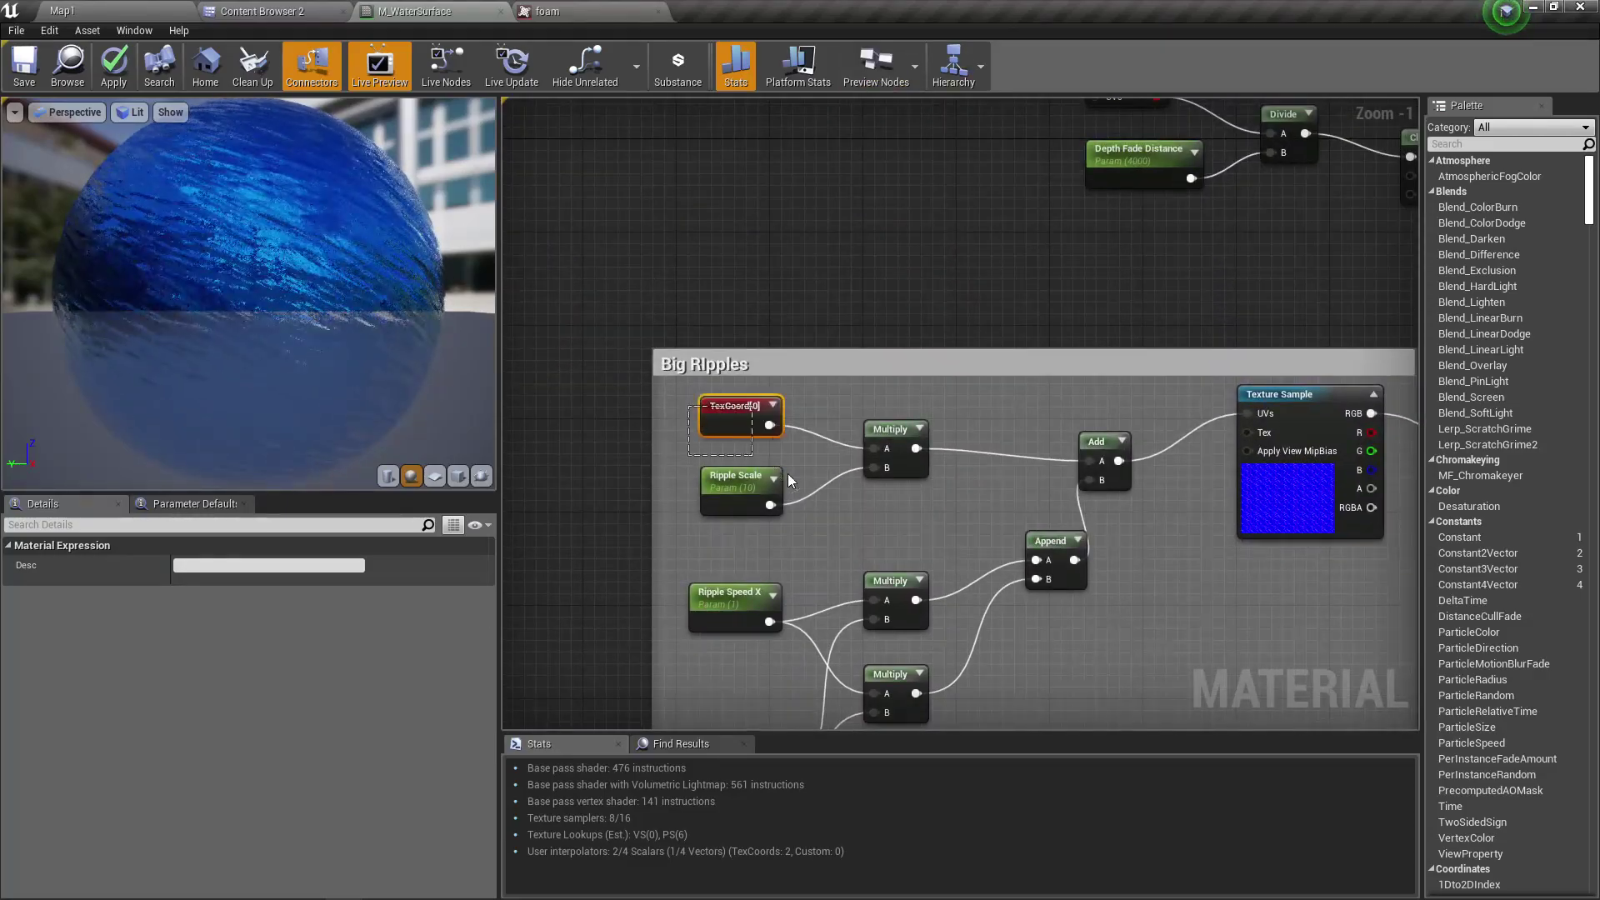
{"action": "left_click_drag", "start_coordinate": [1101, 507], "coordinate": [1131, 713]}
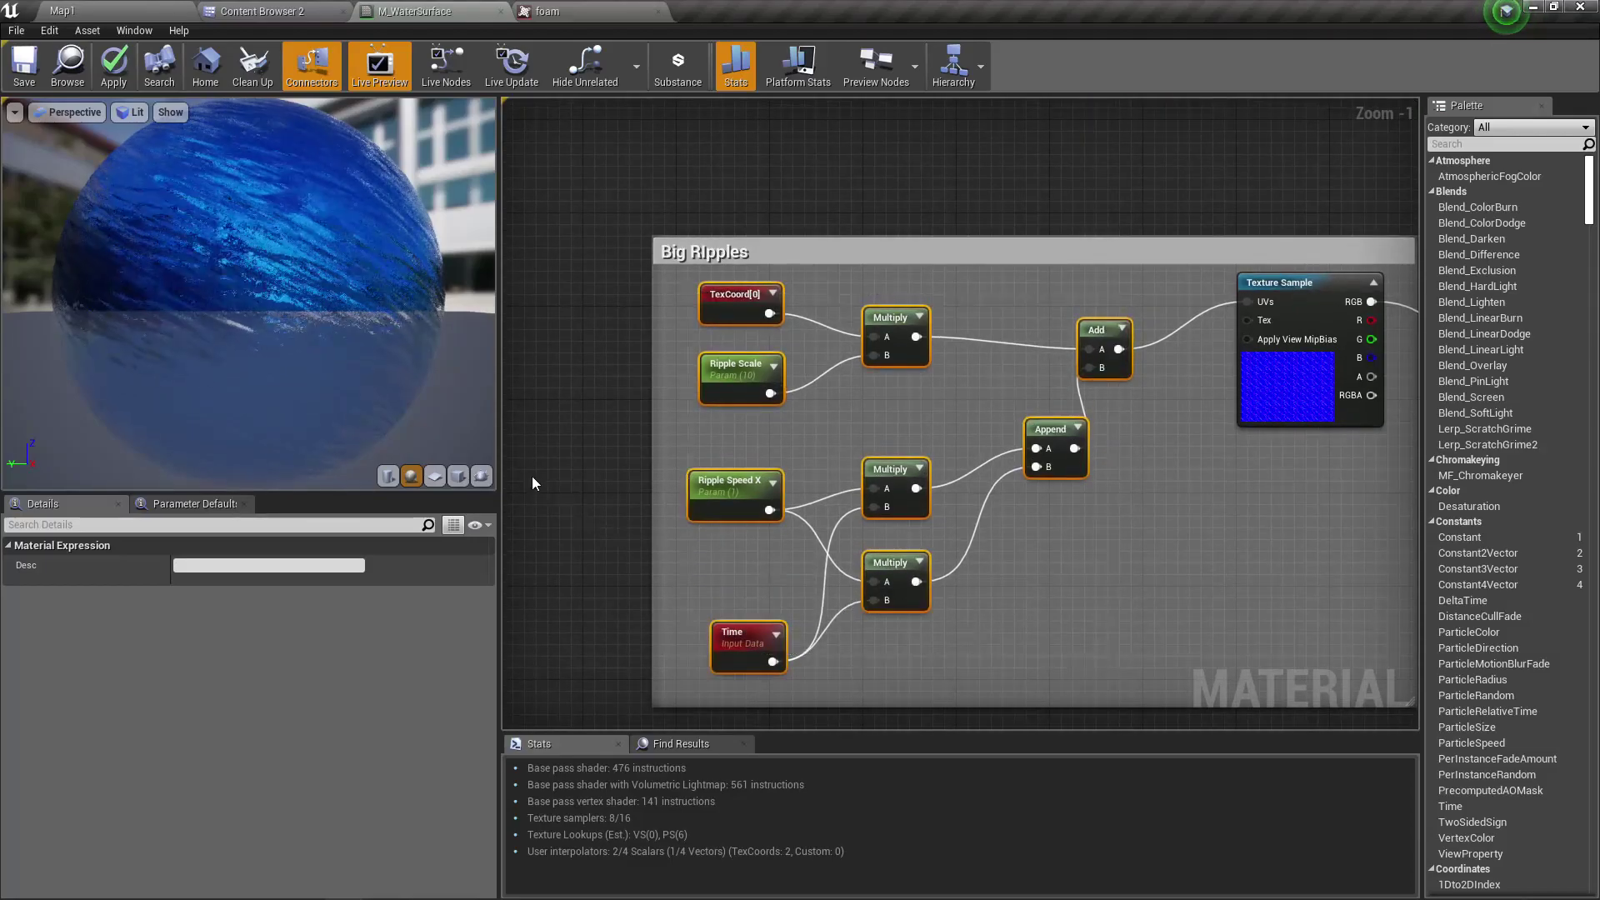
Try driving the foam Texture Sample's UVs with the Small Ripples group's Add output, and apply the material changes
{"action": "left_click", "coordinate": [582, 481]}
{"action": "scroll", "coordinate": [581, 481], "scroll_direction": "down", "scroll_amount": 3}
{"action": "right_click_drag", "start_coordinate": [692, 539], "coordinate": [692, 254]}
{"action": "scroll", "coordinate": [873, 480], "scroll_direction": "up", "scroll_amount": 2}
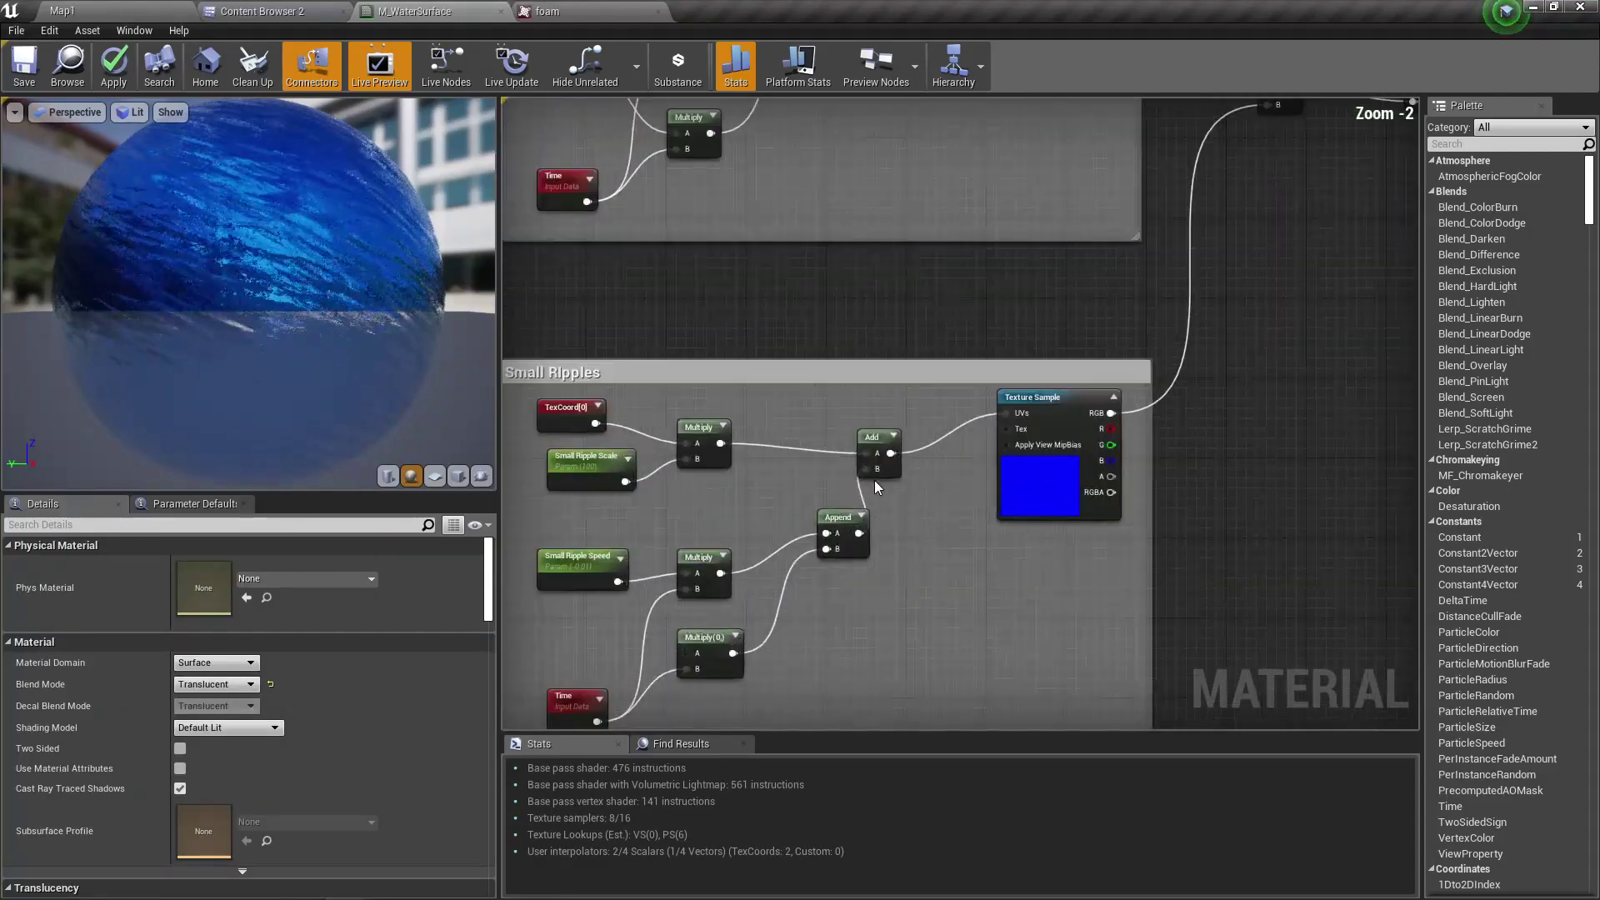
{"action": "right_click_drag", "start_coordinate": [944, 438], "coordinate": [946, 532]}
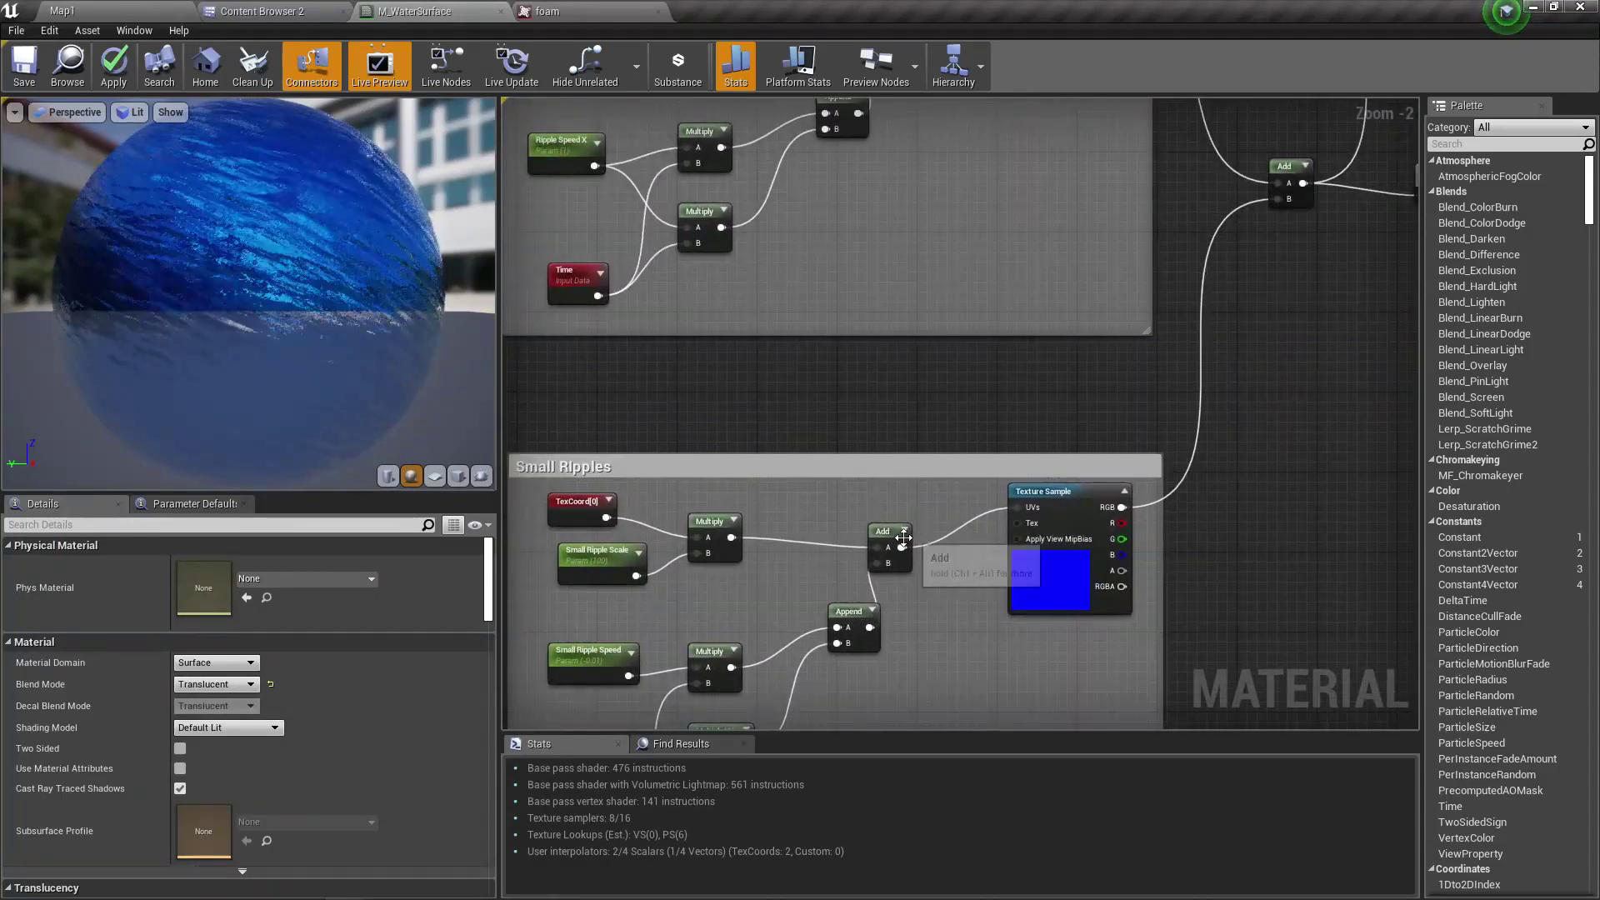
{"action": "left_click_drag", "start_coordinate": [900, 549], "coordinate": [928, 523]}
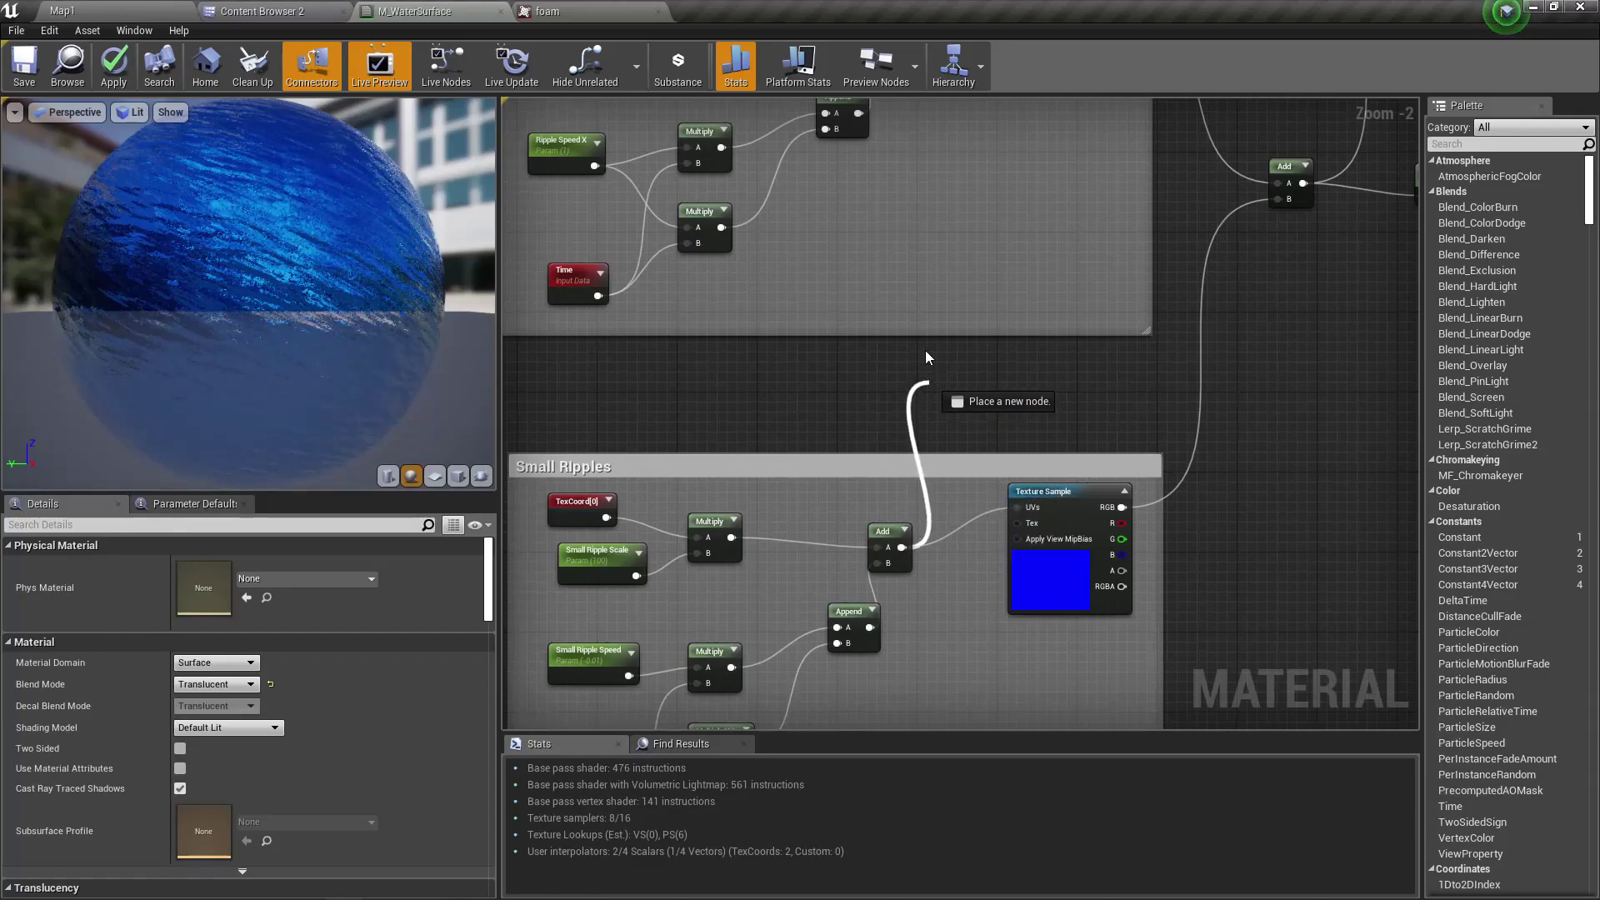
{"action": "left_click_drag", "start_coordinate": [927, 279], "coordinate": [1167, 176]}
{"action": "right_click_drag", "start_coordinate": [1083, 448], "coordinate": [812, 427]}
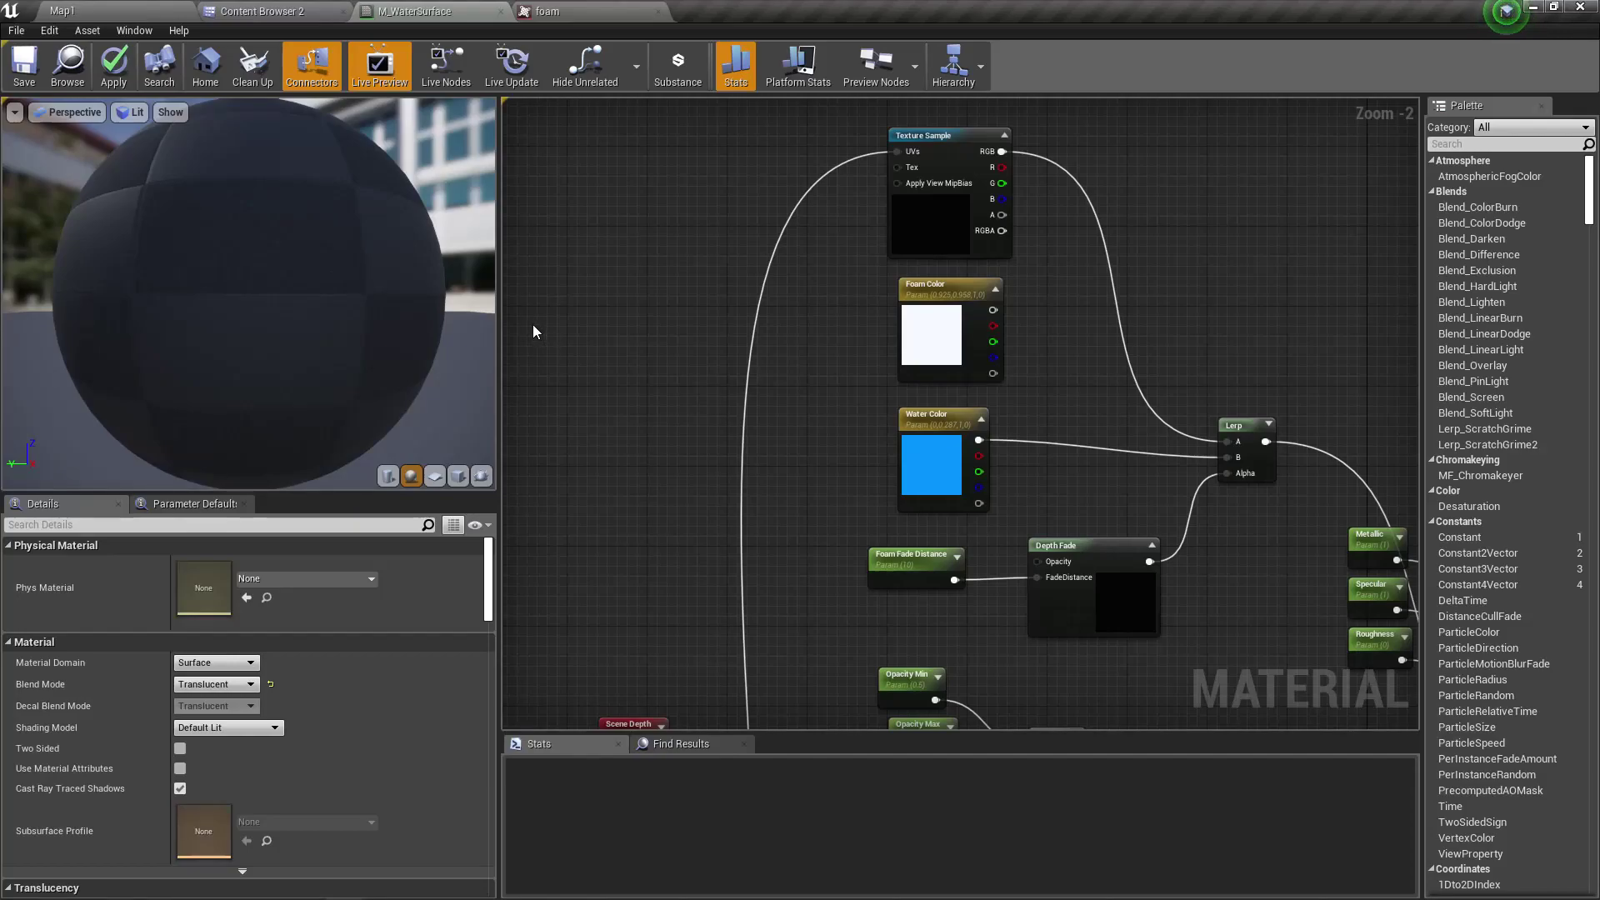
{"action": "left_click_drag", "start_coordinate": [223, 270], "coordinate": [147, 109]}
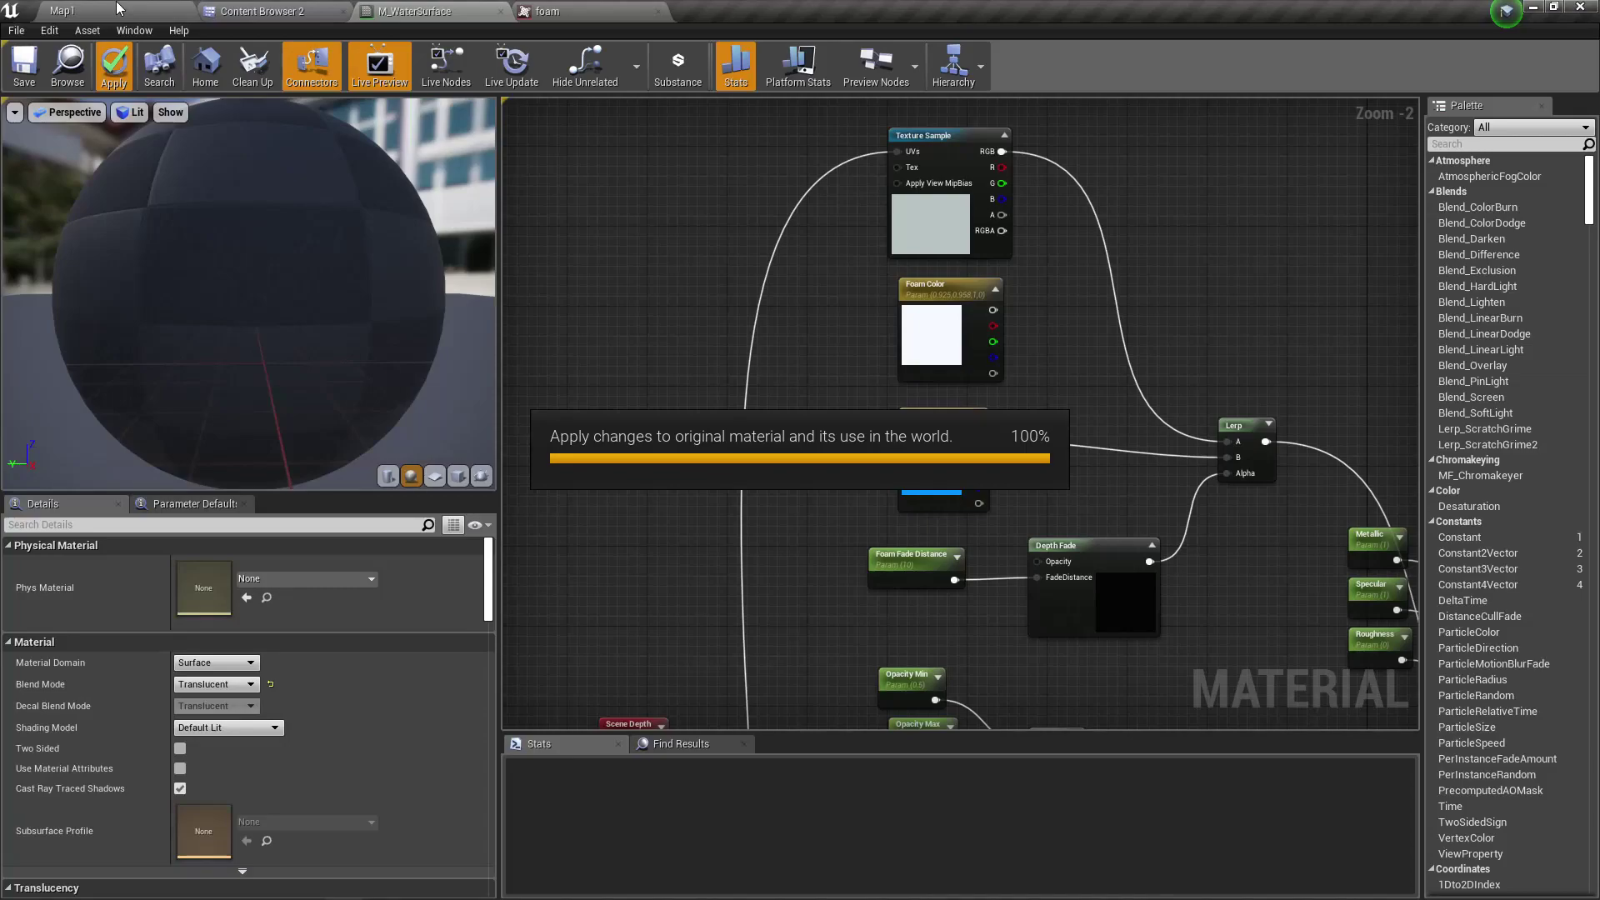
Examine the moving foam texture along the shoreline and around the grass in the full-screen Map1 level
{"action": "left_click", "coordinate": [116, 8]}
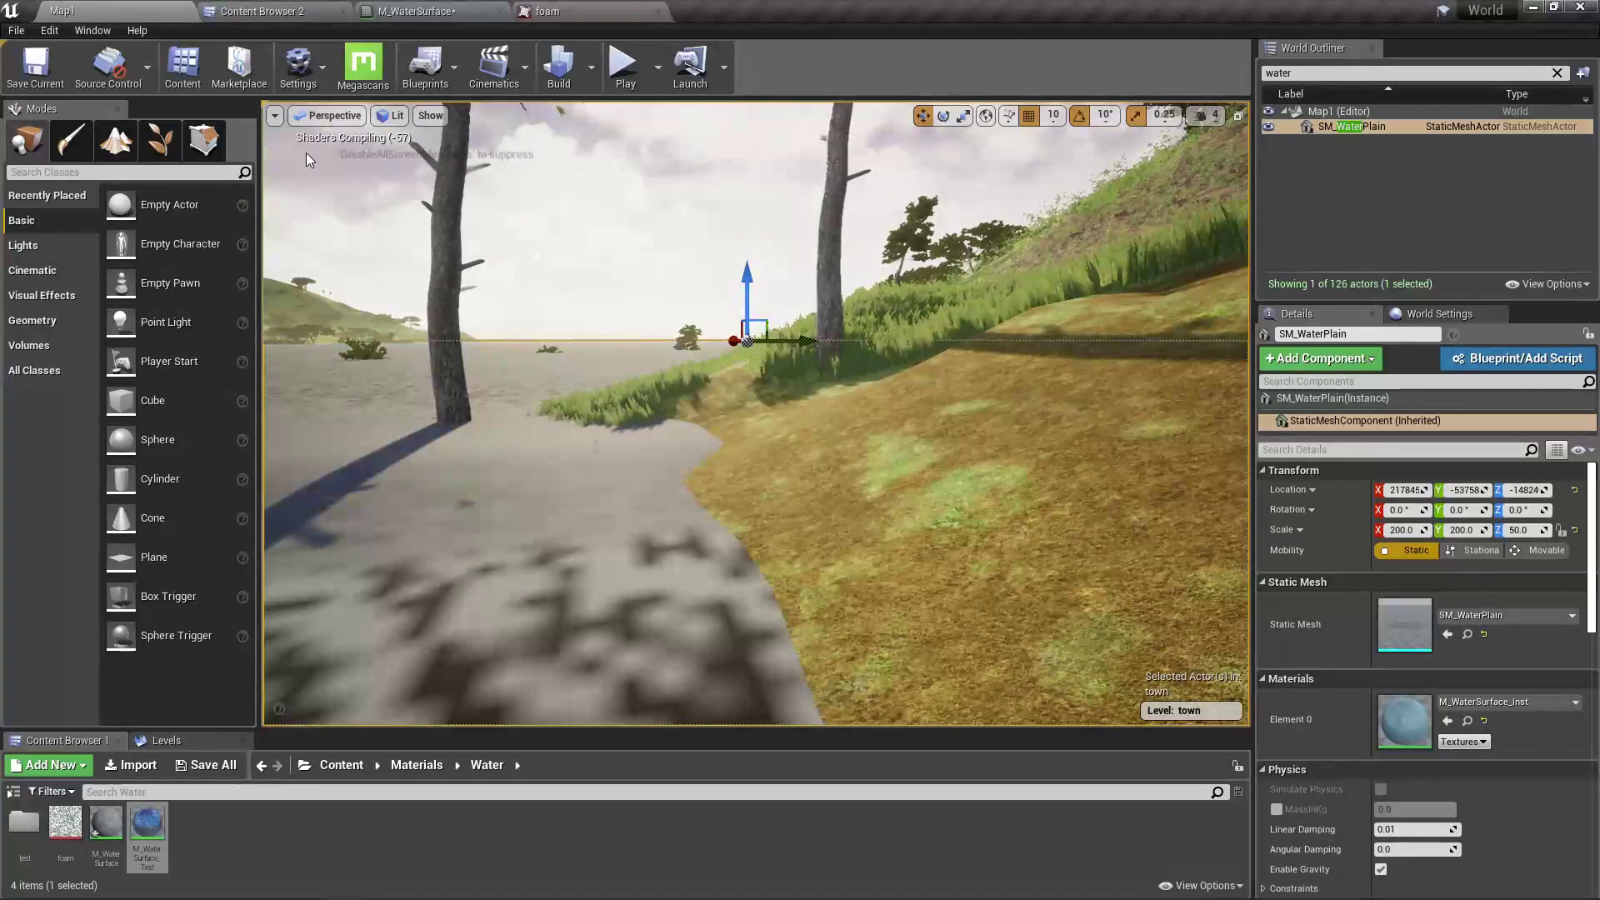
{"action": "key", "text": "F11"}
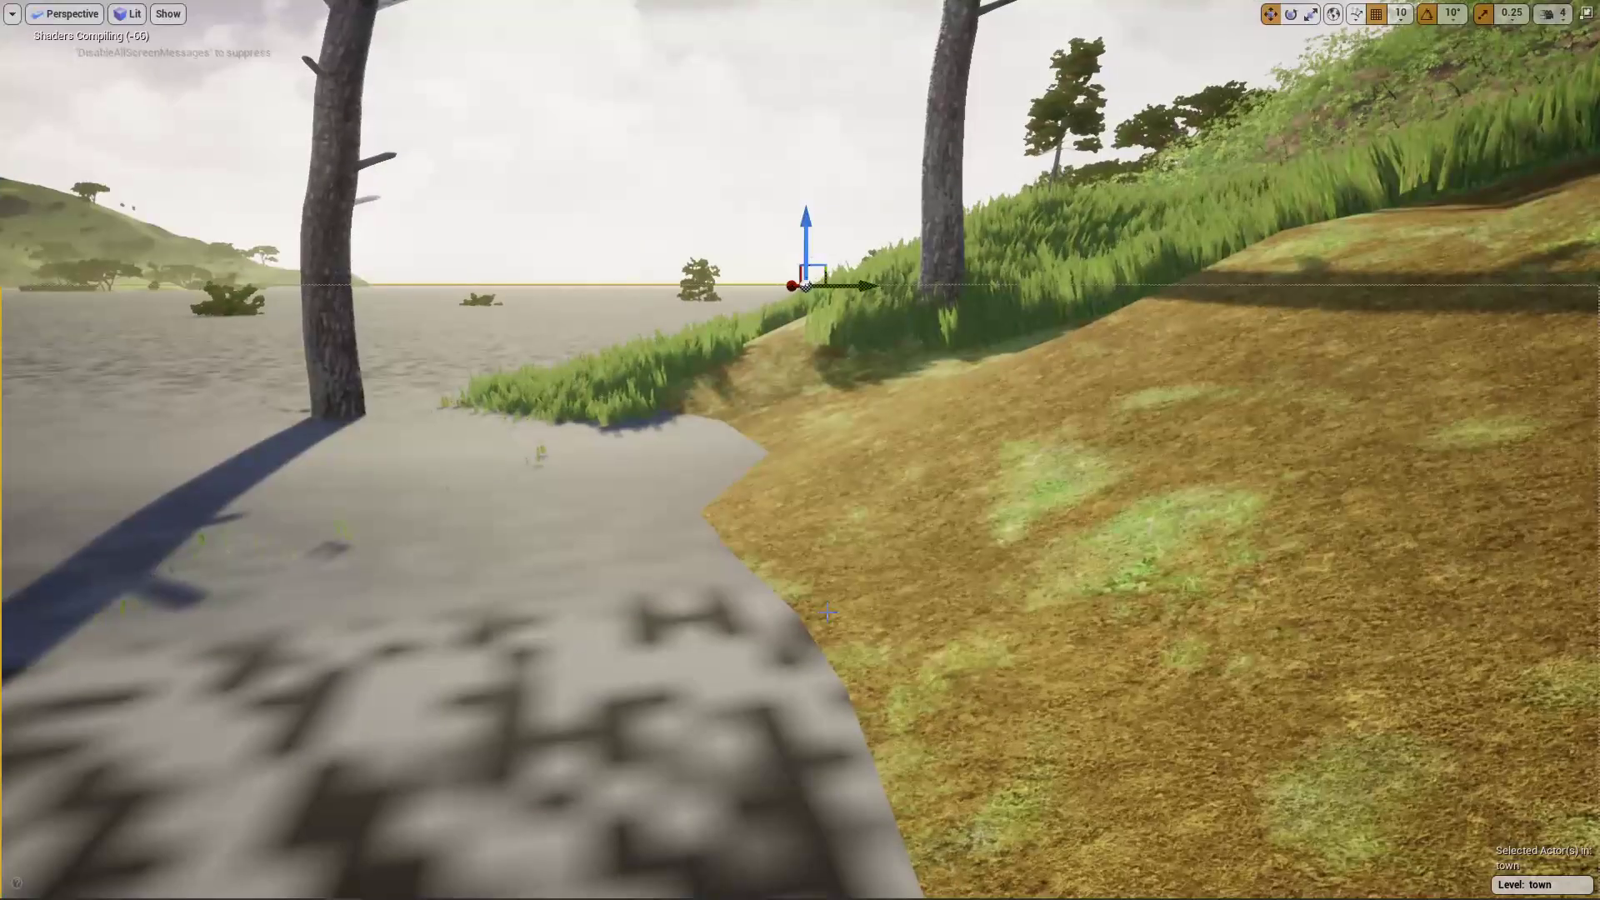
{"action": "right_click_drag", "start_coordinate": [827, 612], "coordinate": [708, 595]}
{"action": "key", "text": "d"}
{"action": "right_click_drag", "start_coordinate": [1083, 646], "coordinate": [1035, 808]}
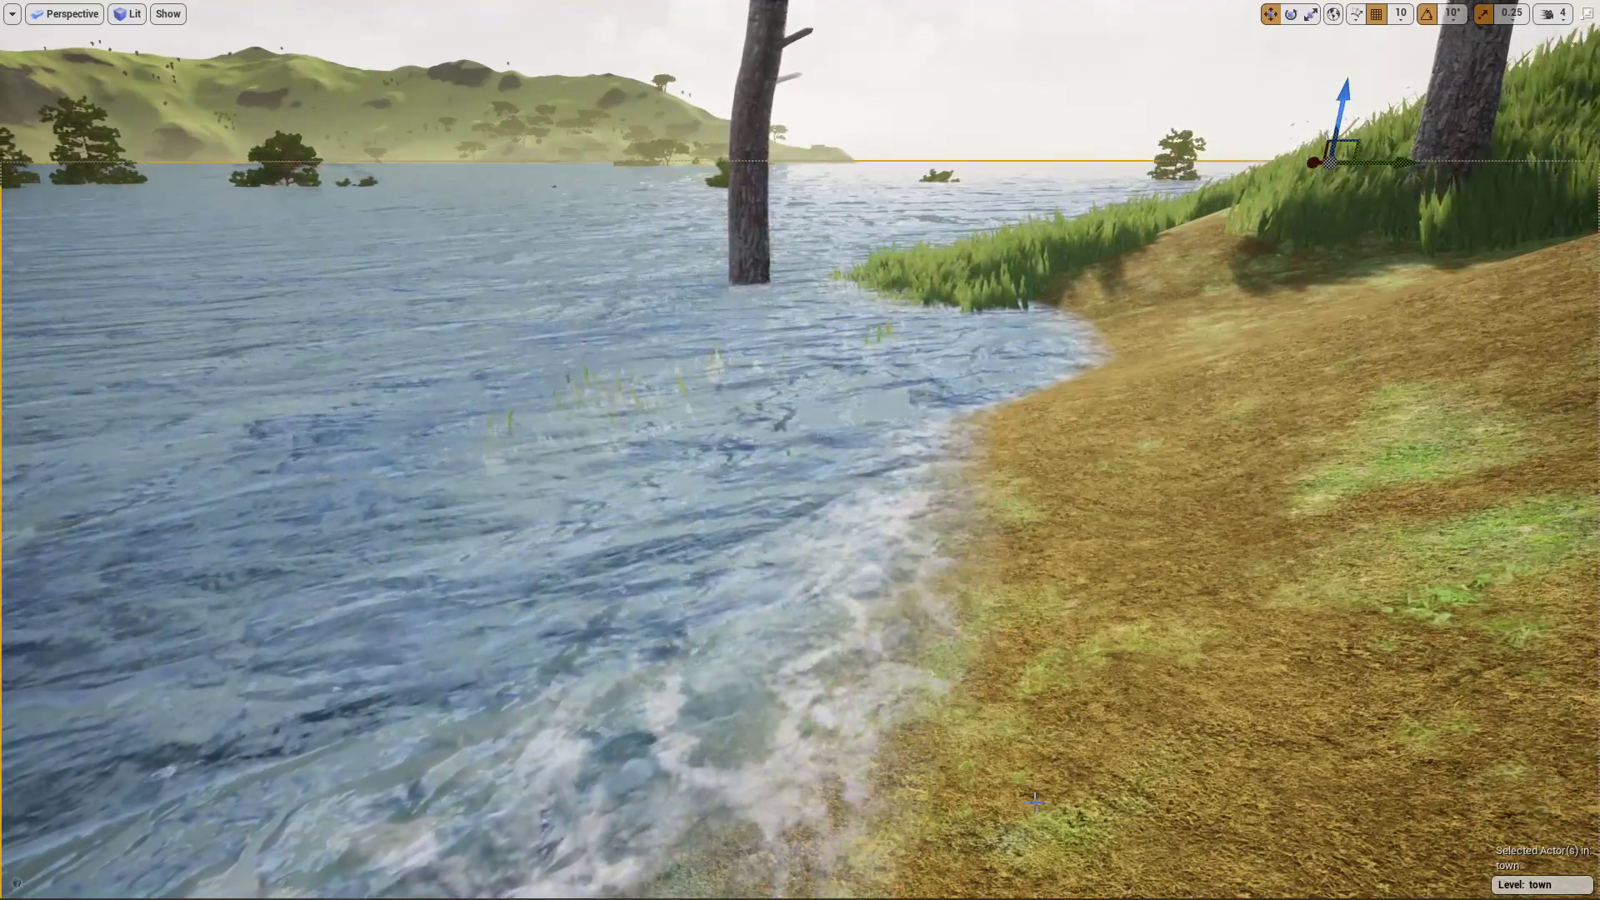
{"action": "right_click_drag", "start_coordinate": [936, 639], "coordinate": [1404, 773]}
{"action": "right_click_drag", "start_coordinate": [891, 704], "coordinate": [903, 604]}
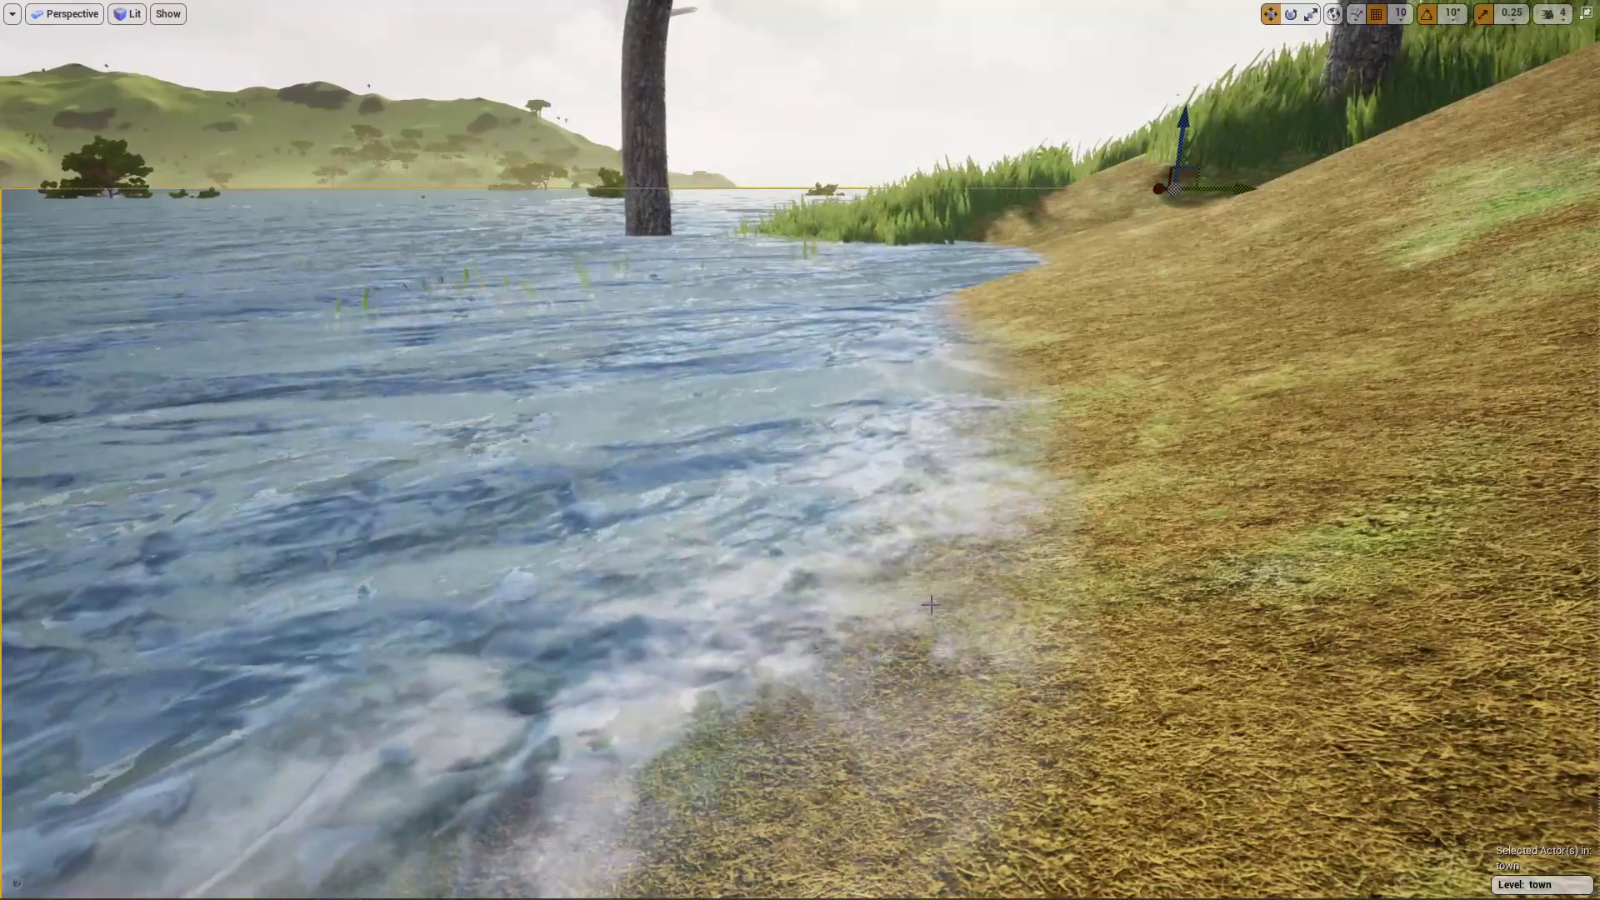
{"action": "middle_click_drag", "start_coordinate": [931, 604], "coordinate": [983, 541]}
{"action": "right_click_drag", "start_coordinate": [933, 600], "coordinate": [596, 665]}
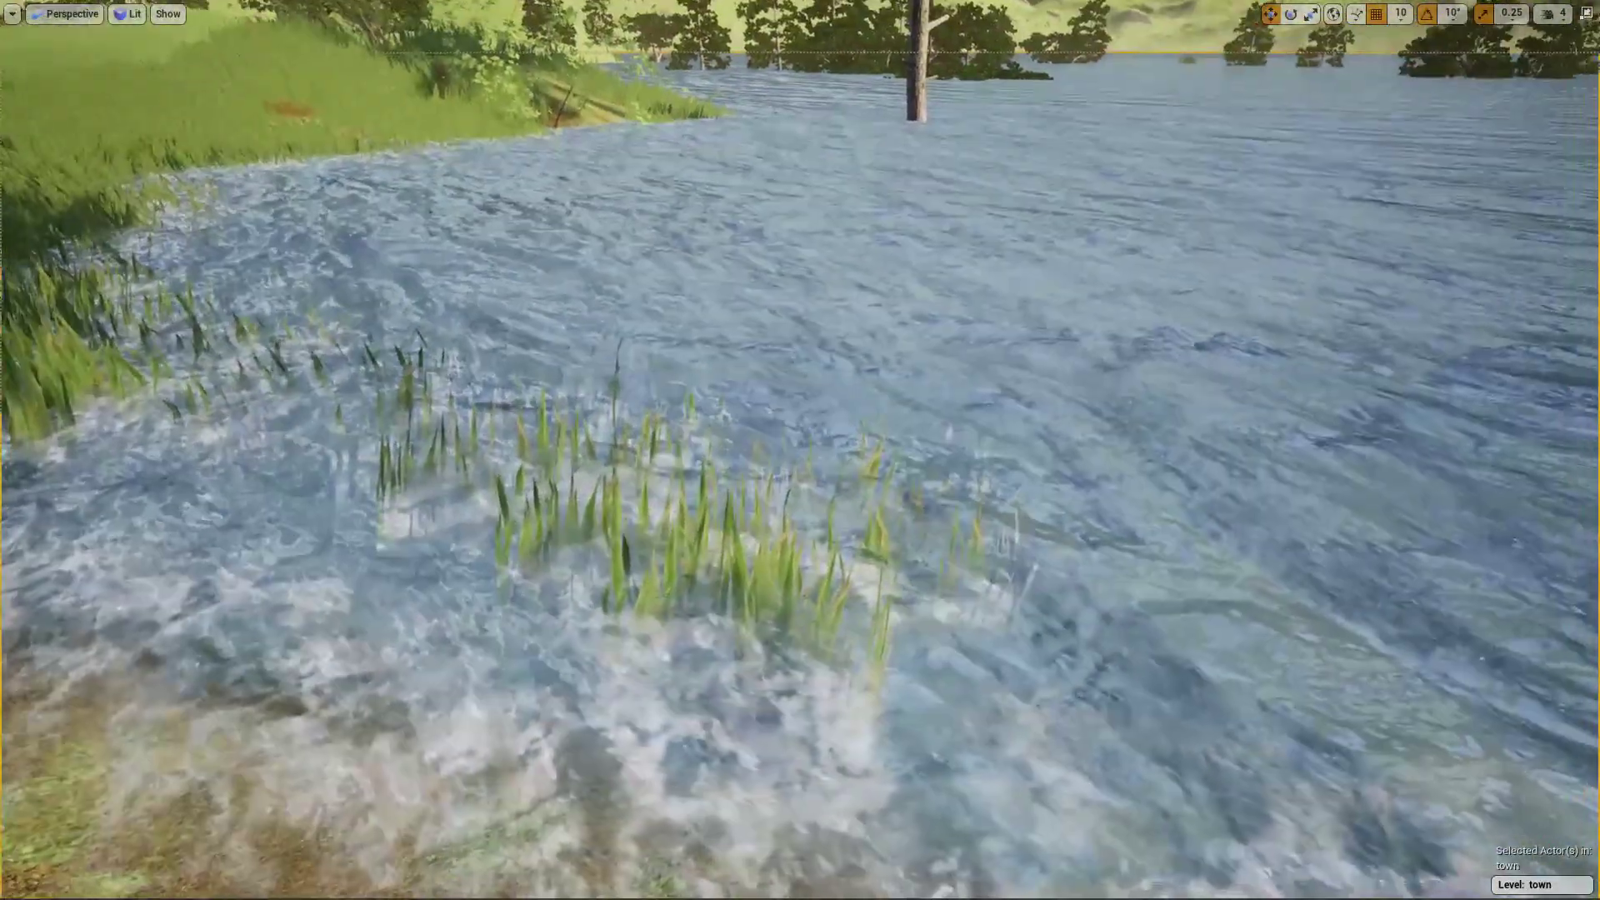
{"action": "right_click_drag", "start_coordinate": [566, 467], "coordinate": [958, 466]}
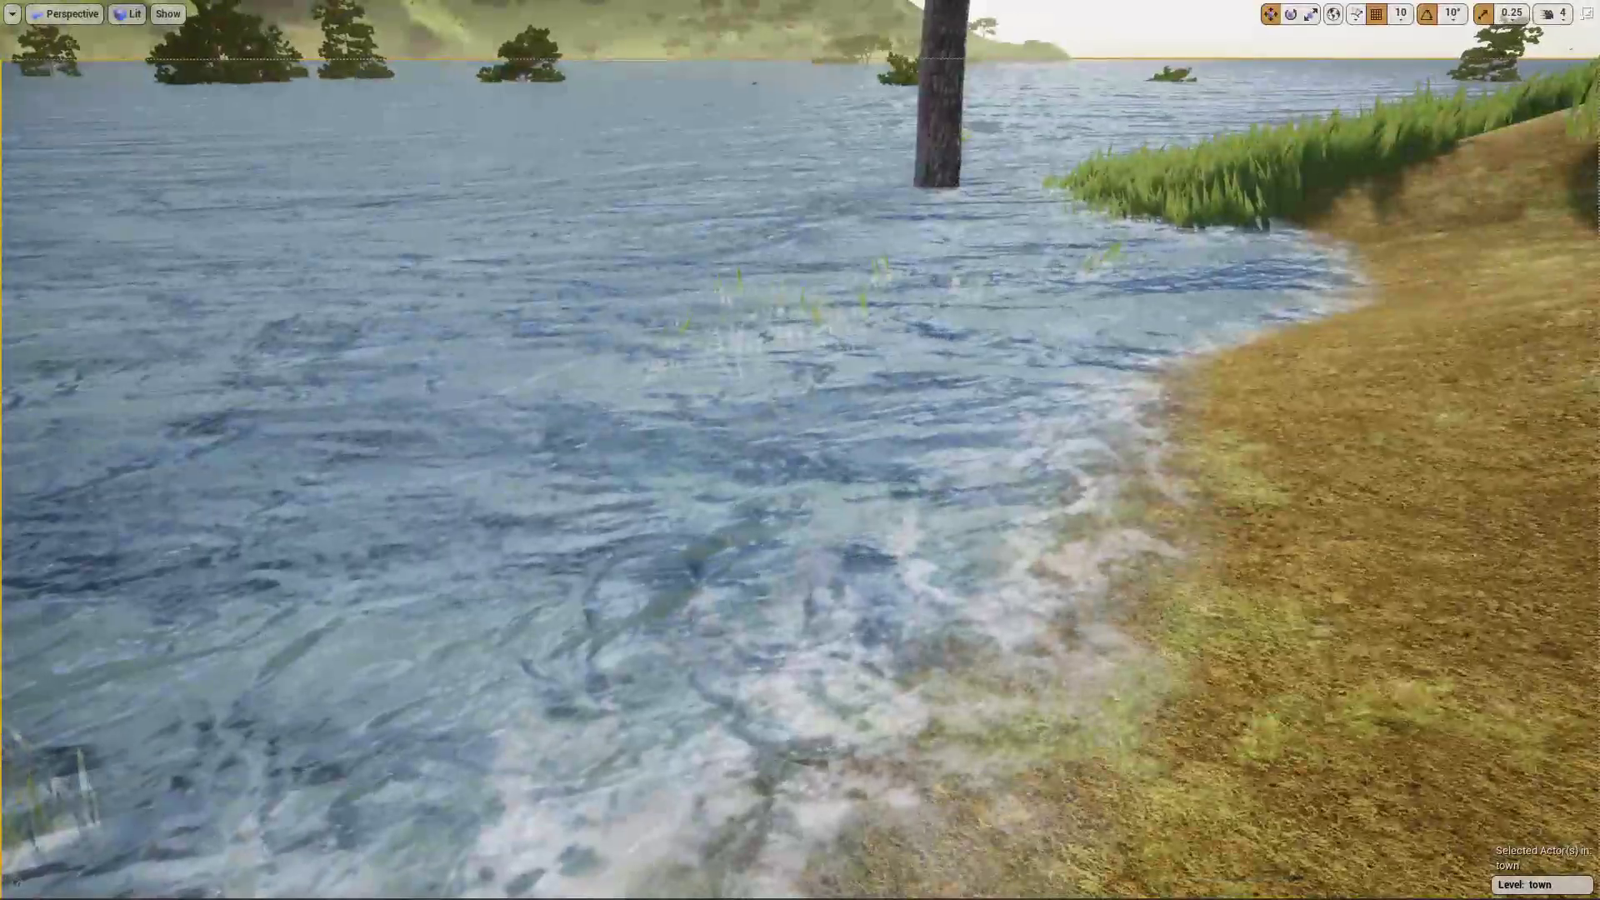
{"action": "right_click_drag", "start_coordinate": [940, 600], "coordinate": [958, 612]}
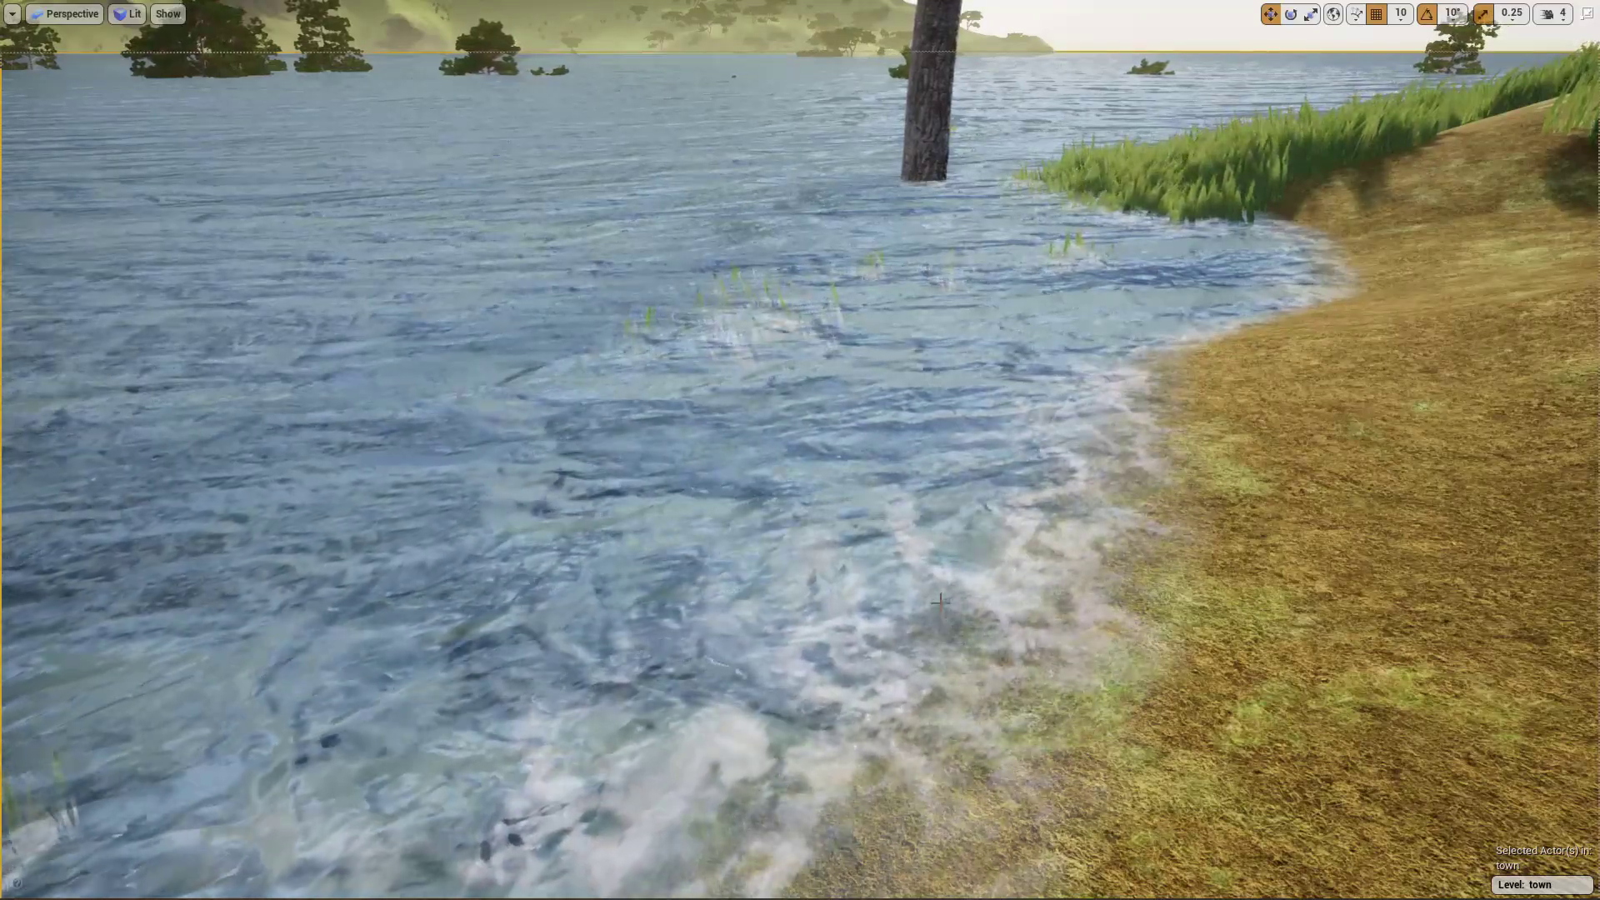
{"action": "key", "text": "F11"}
Duplicate the Big Ripples TexCoord, Ripple Scale and Multiply nodes beside the foam Texture Sample and connect the Multiply output to its UVs
{"action": "left_click", "coordinate": [488, 22]}
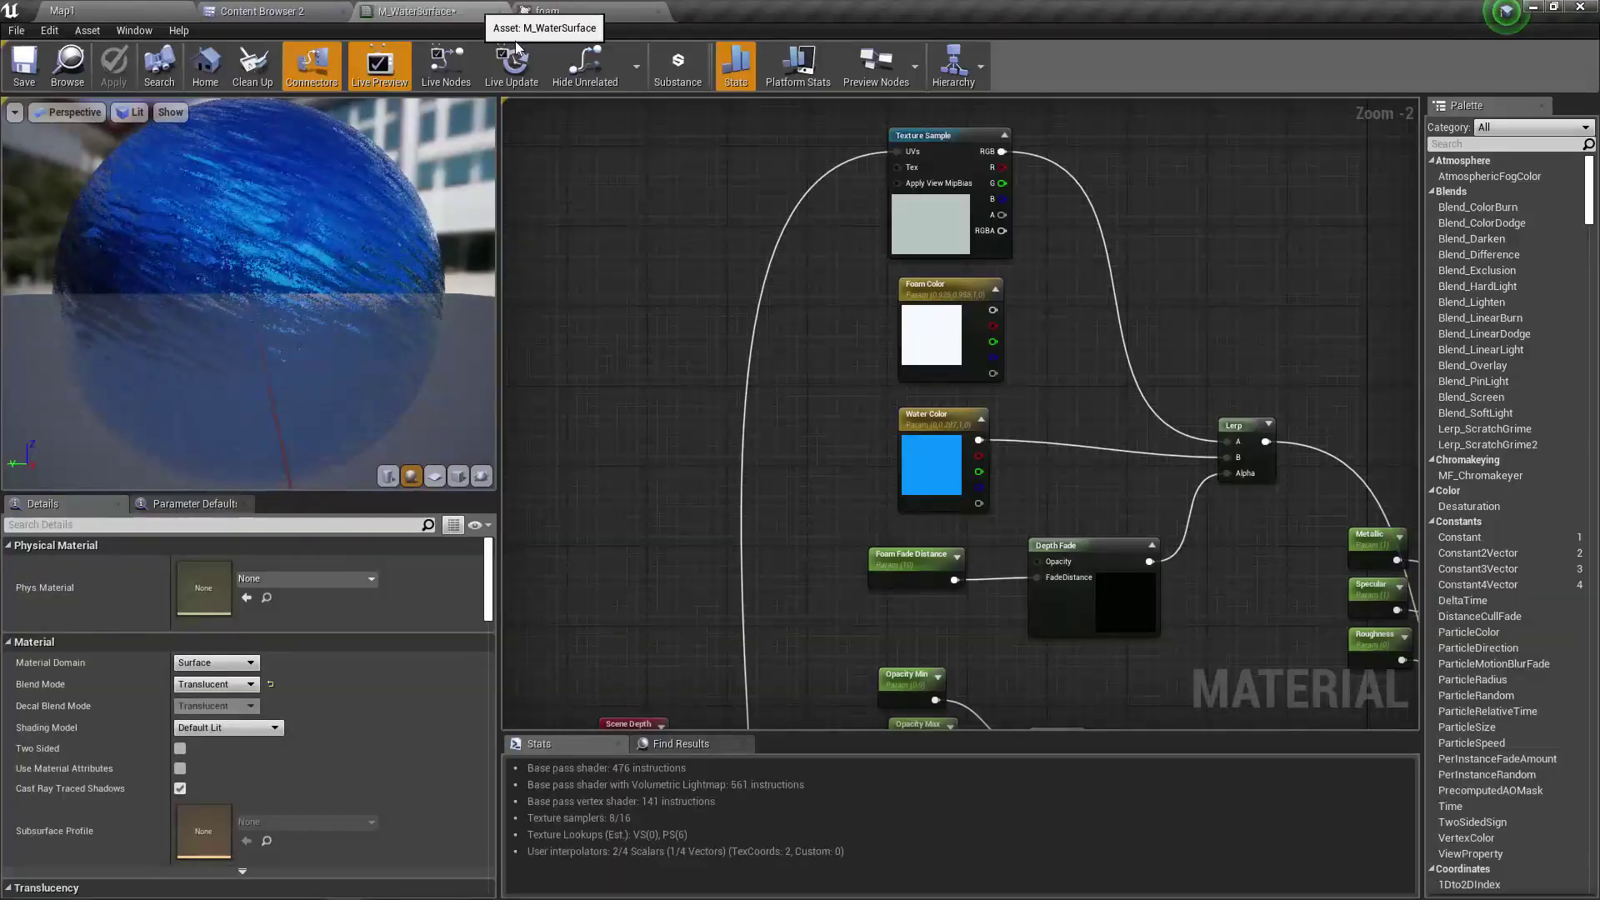
{"action": "scroll", "coordinate": [817, 323], "scroll_direction": "down", "scroll_amount": 3}
{"action": "scroll", "coordinate": [803, 587], "scroll_direction": "up", "scroll_amount": 2}
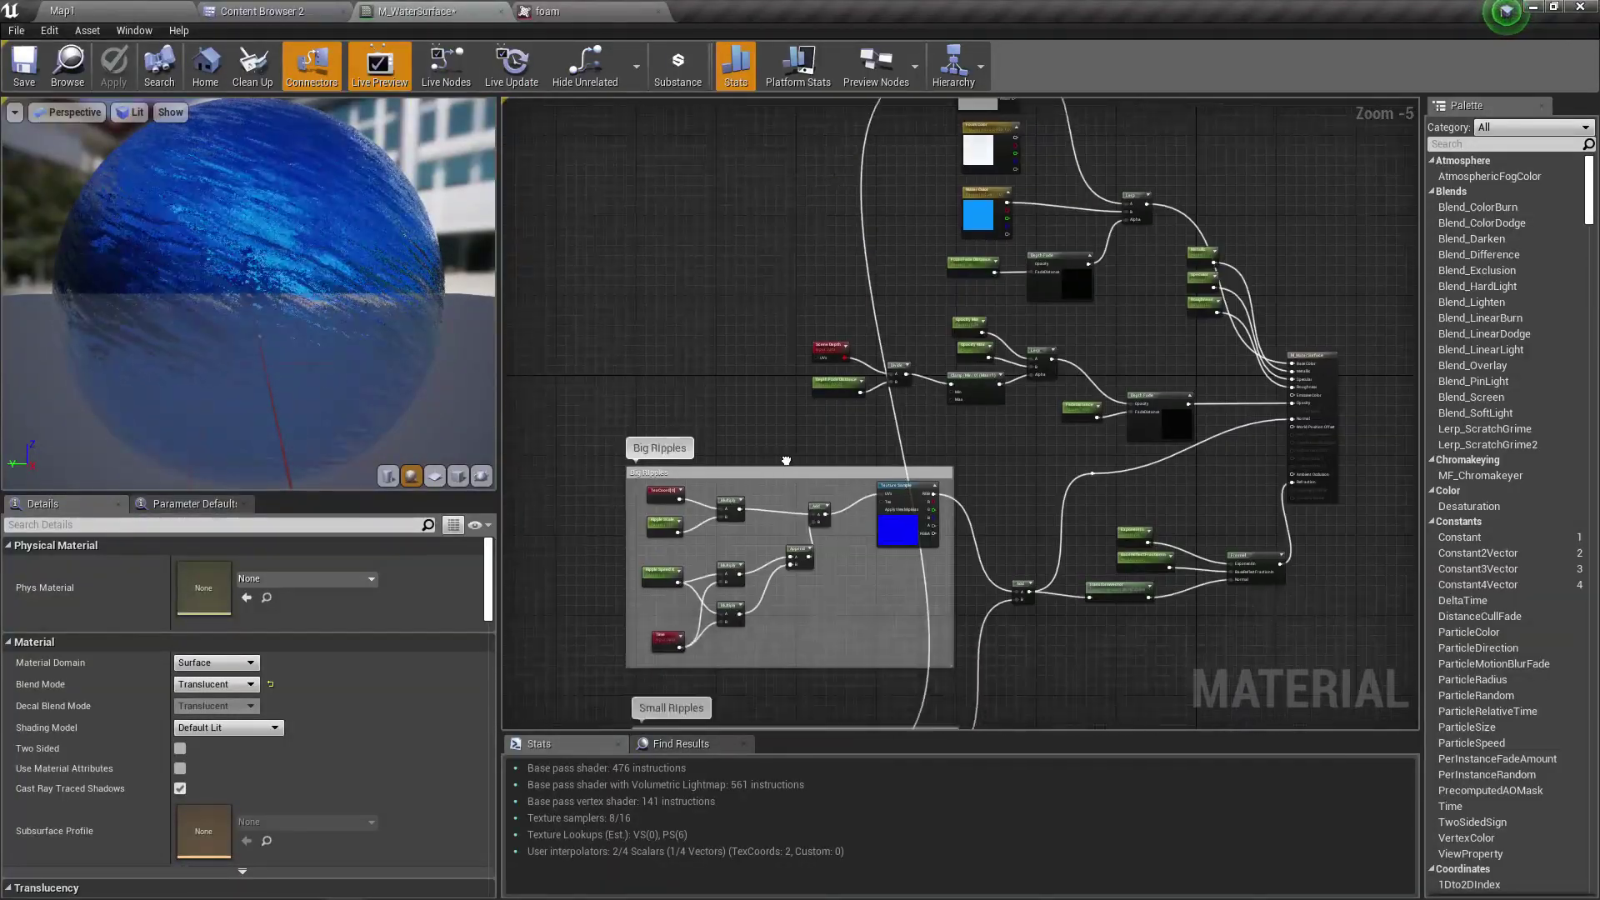
{"action": "left_click_drag", "start_coordinate": [606, 385], "coordinate": [802, 476]}
{"action": "key", "text": "ctrl+c"}
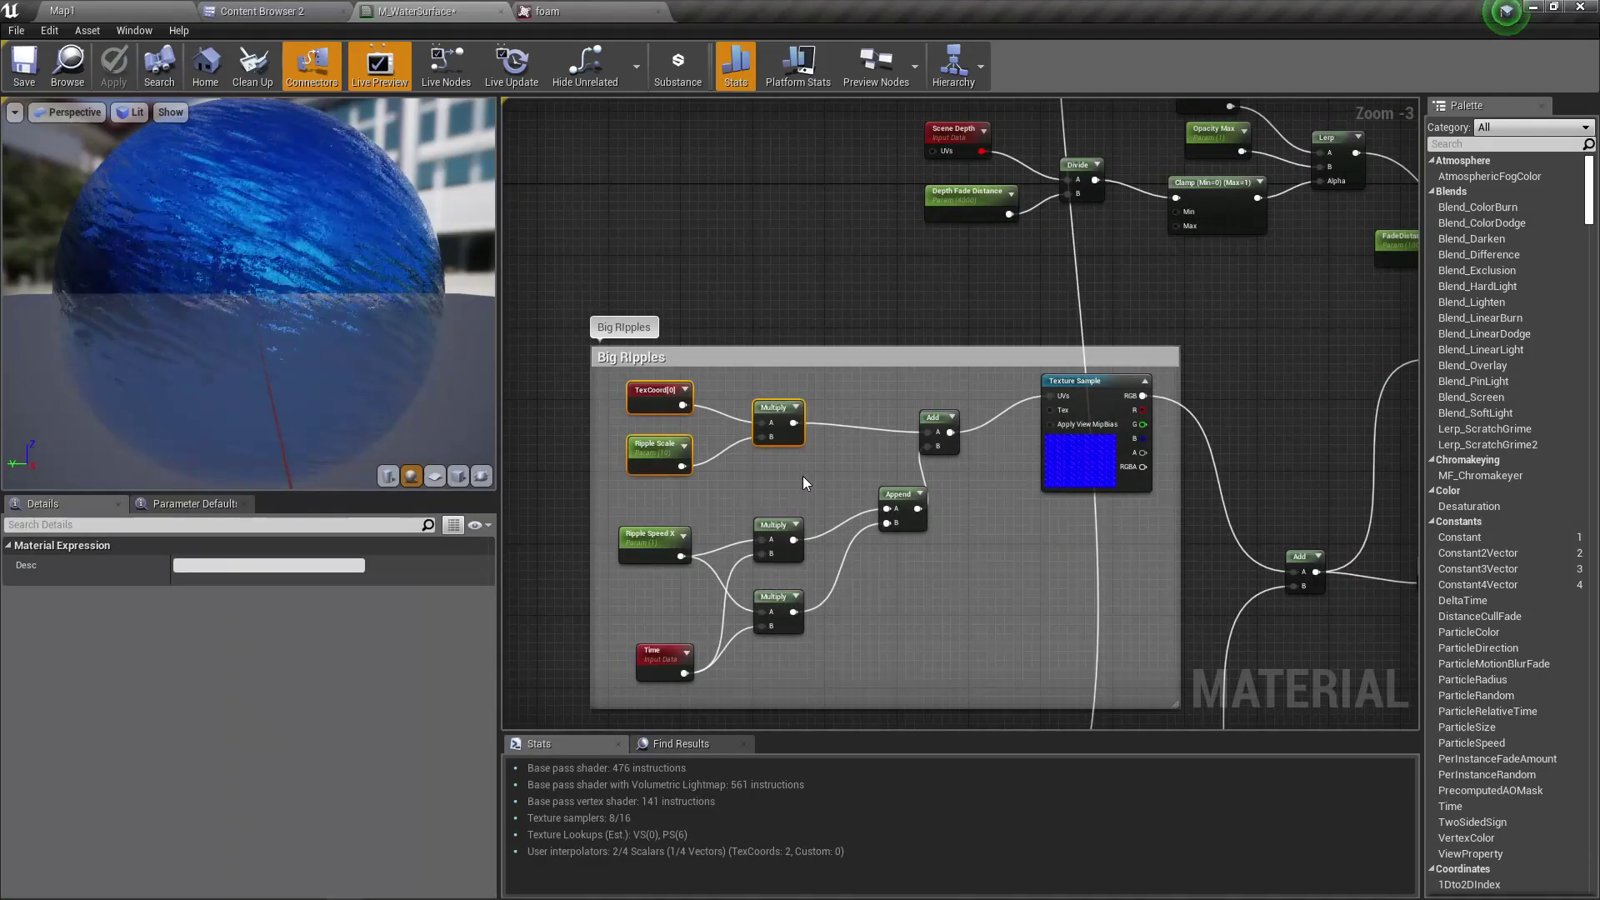
{"action": "key", "text": "ctrl+v"}
{"action": "left_click_drag", "start_coordinate": [912, 477], "coordinate": [1046, 400]}
{"action": "scroll", "coordinate": [1054, 399], "scroll_direction": "up", "scroll_amount": 3}
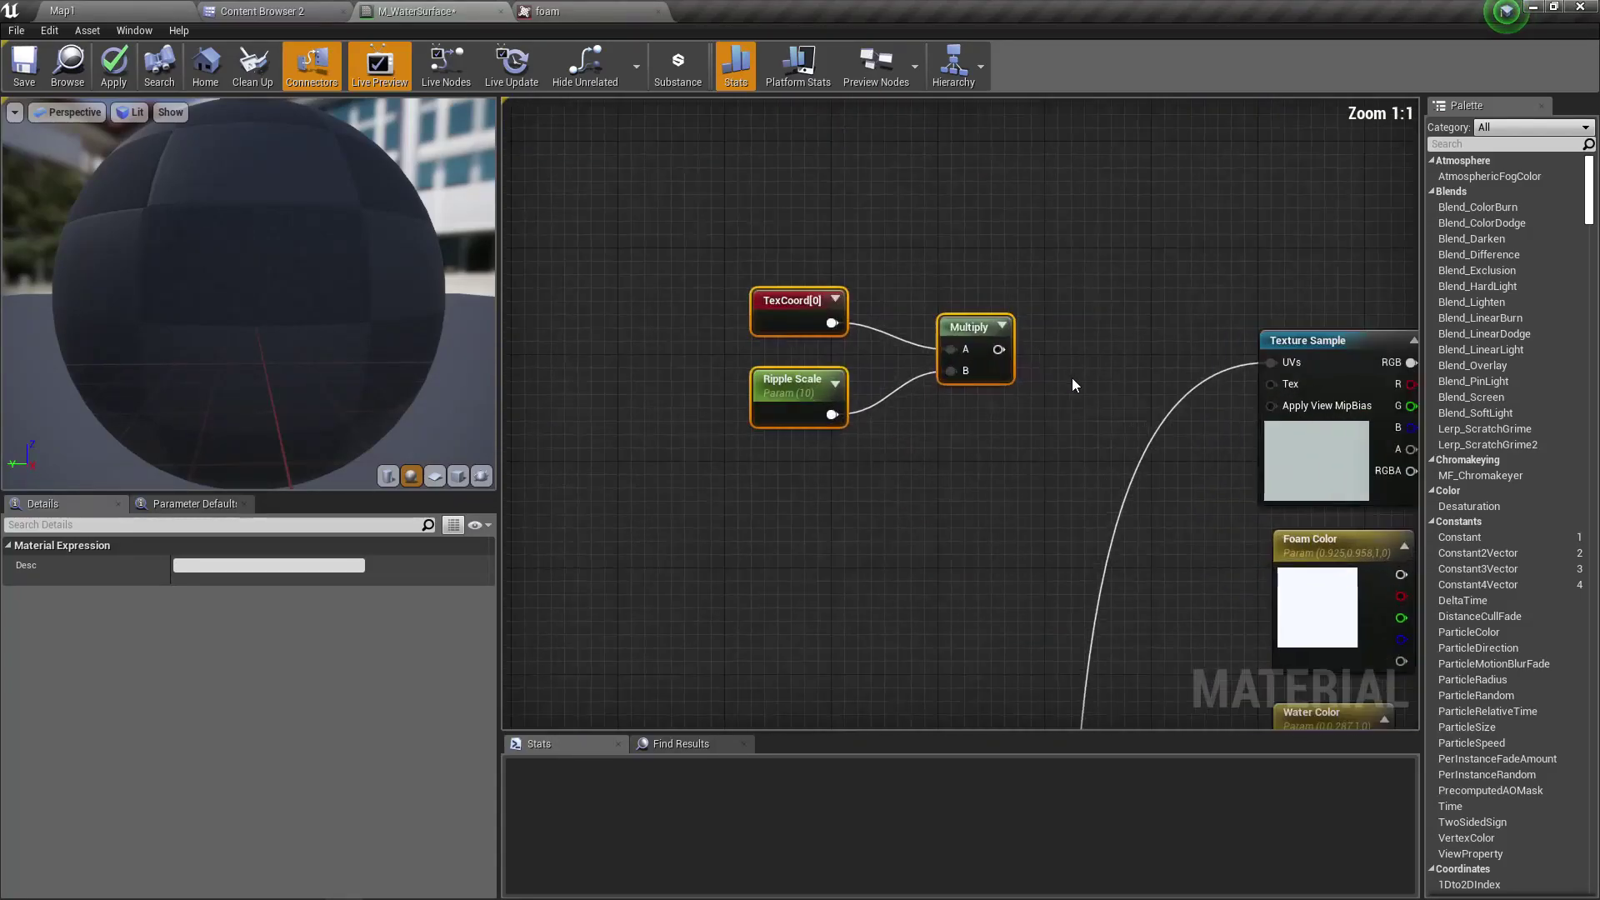
{"action": "right_click_drag", "start_coordinate": [1053, 400], "coordinate": [935, 456]}
{"action": "left_click_drag", "start_coordinate": [877, 401], "coordinate": [1171, 415]}
Rename the copied Ripple Scale parameter to Foam Scale and apply the material changes
{"action": "left_click", "coordinate": [666, 433]}
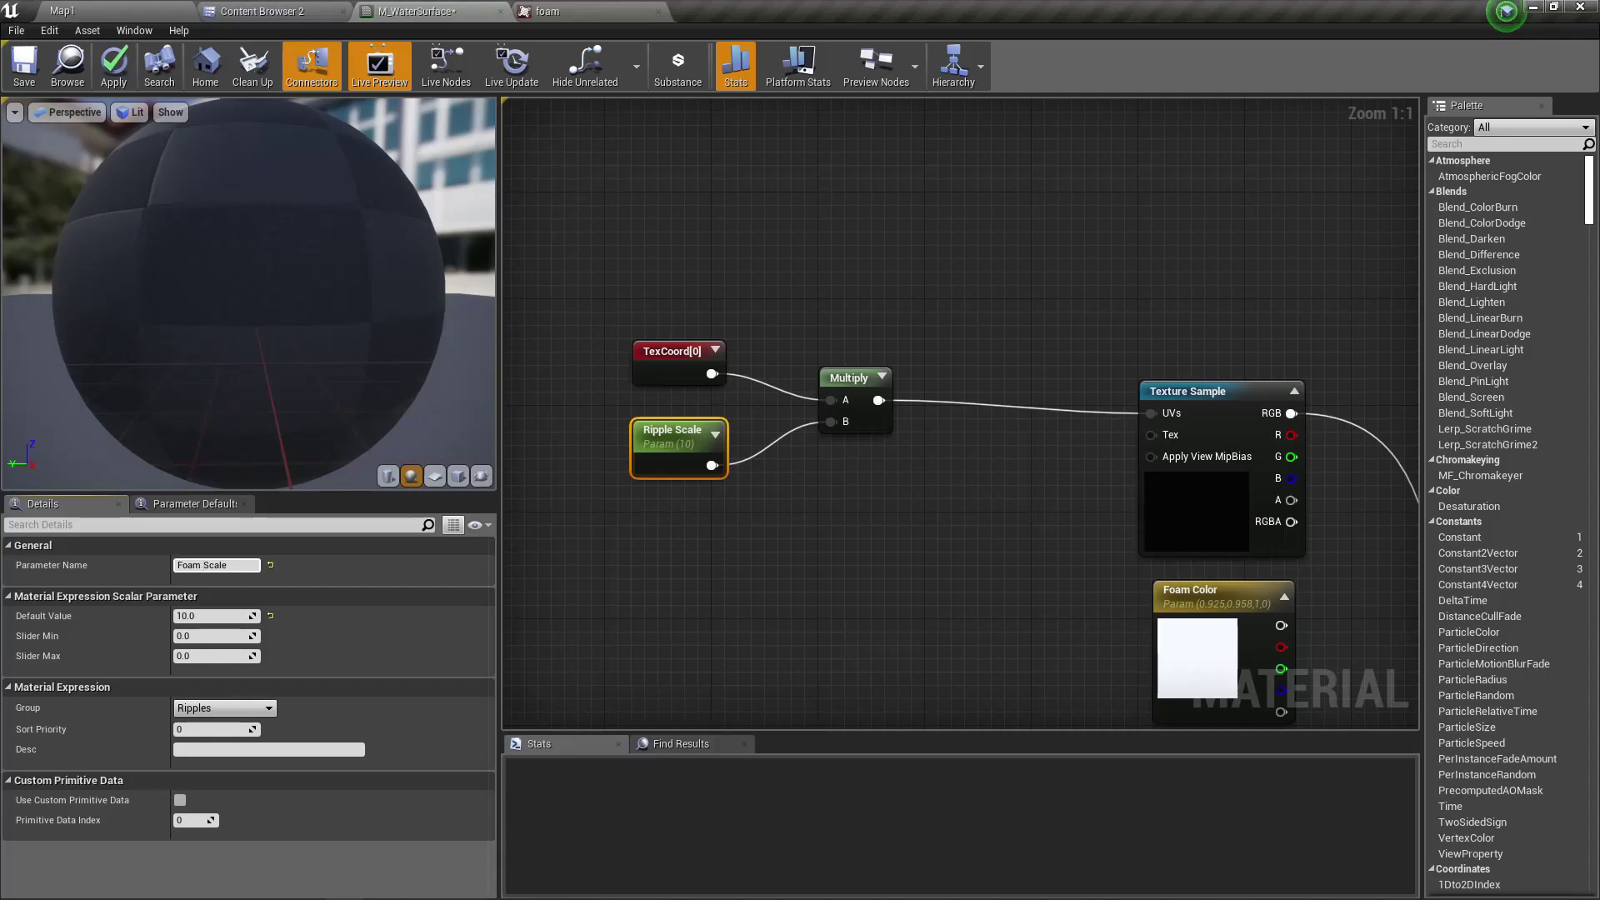
{"action": "scroll", "coordinate": [914, 585], "scroll_direction": "down", "scroll_amount": 3}
{"action": "right_click_drag", "start_coordinate": [810, 627], "coordinate": [781, 25]}
{"action": "right_click_drag", "start_coordinate": [750, 317], "coordinate": [731, 600]}
{"action": "scroll", "coordinate": [732, 599], "scroll_direction": "up", "scroll_amount": 1}
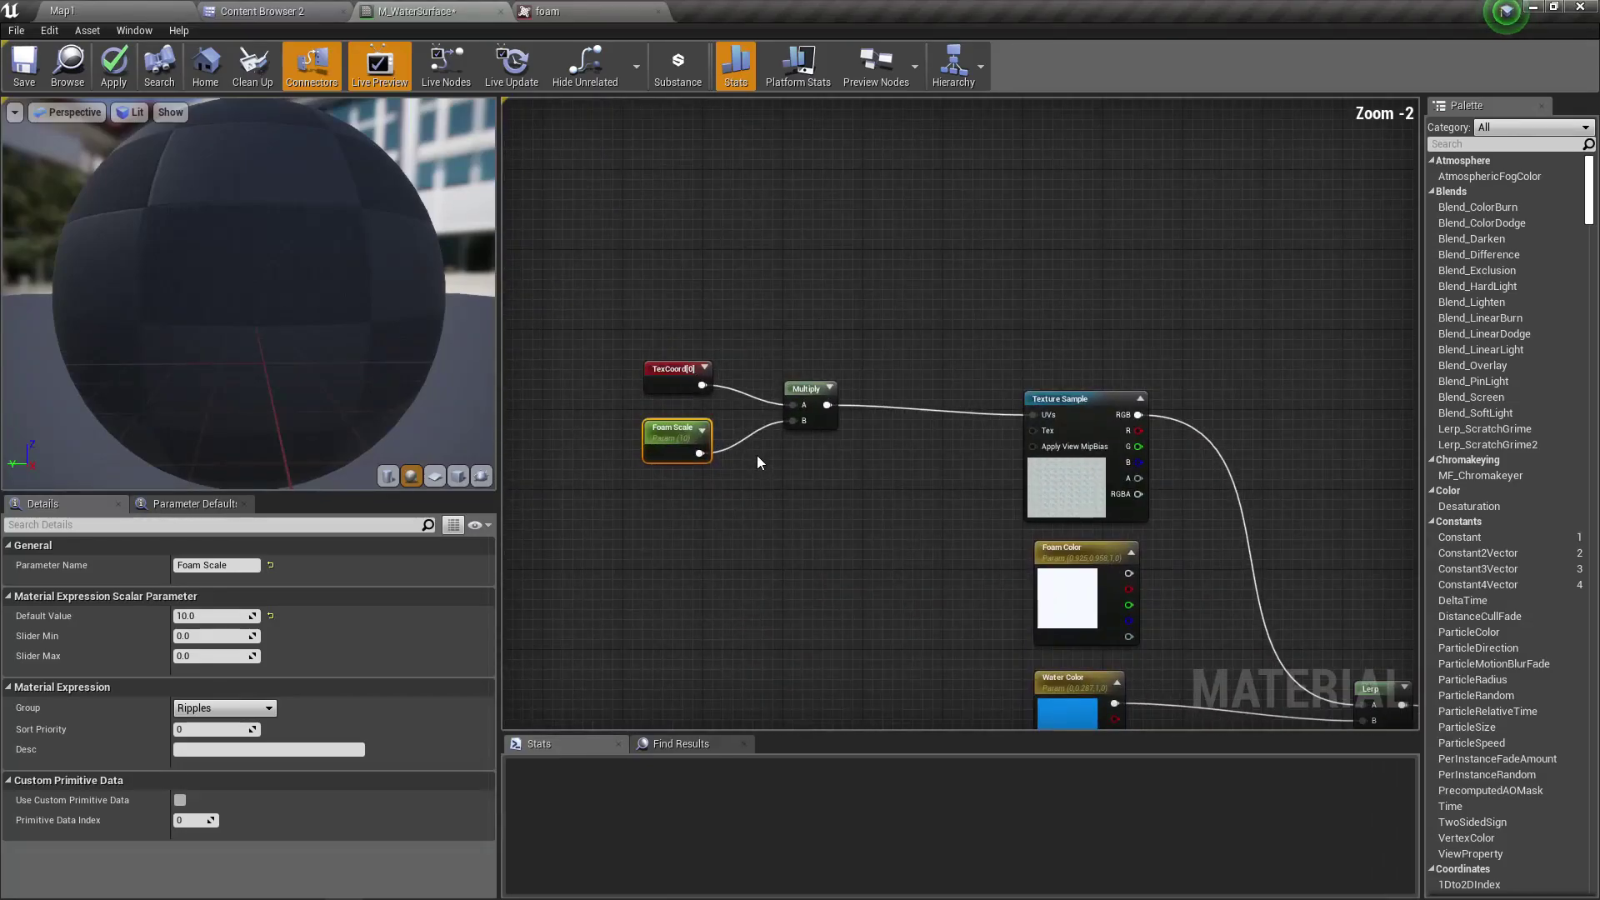
{"action": "left_click", "coordinate": [127, 70]}
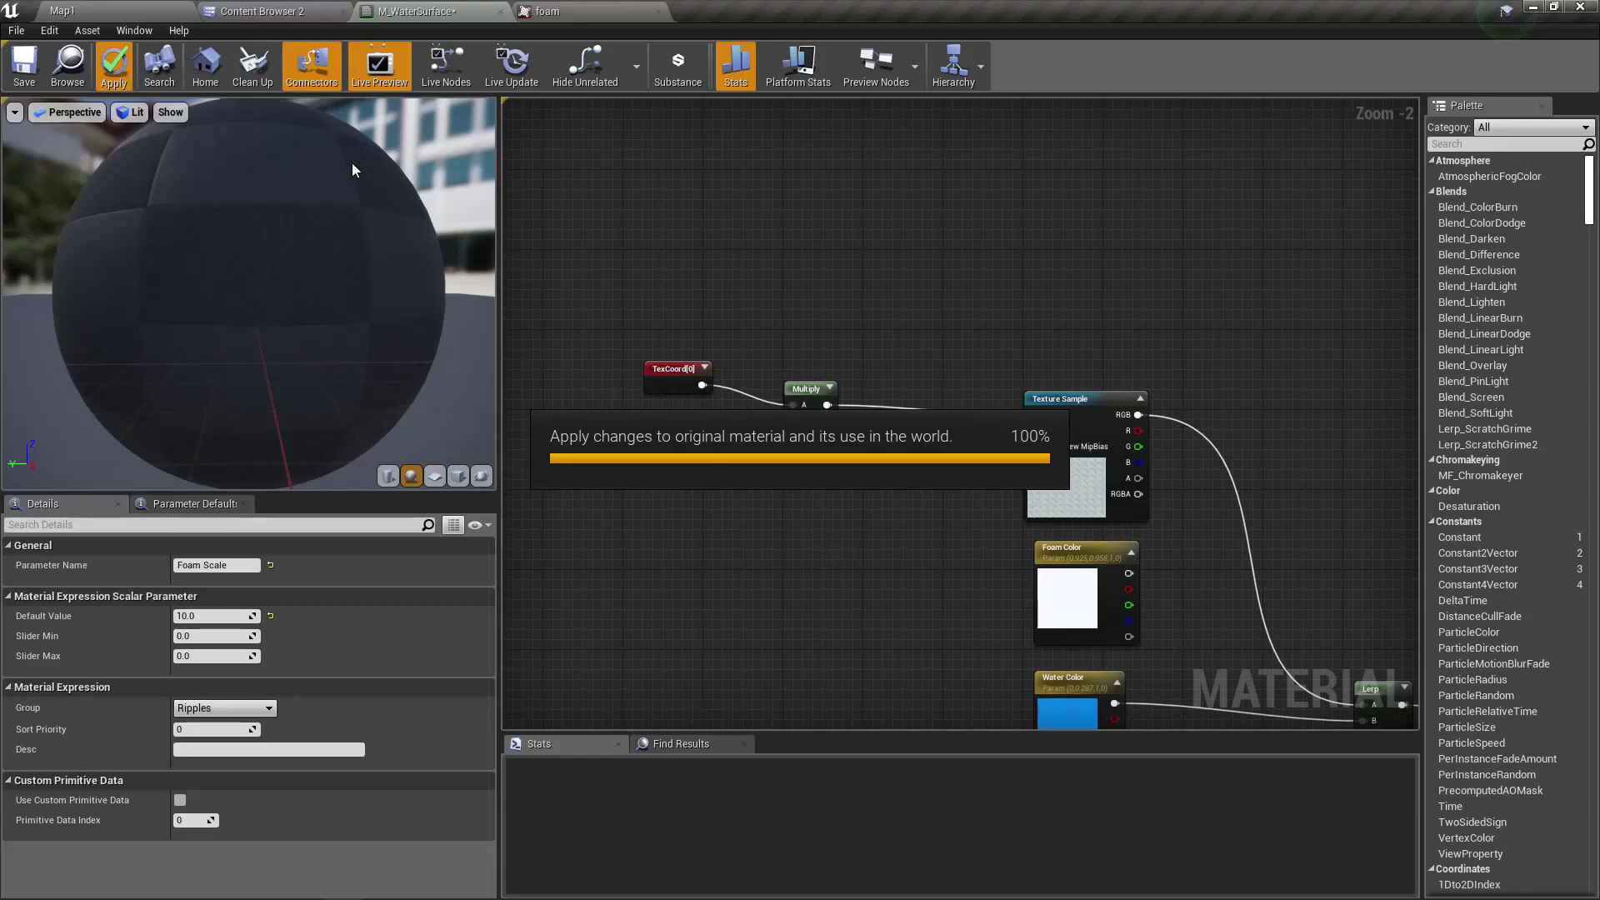
Examine the foam at the water's edge in the full-screen Map1 level with the M_WaterSurface_Inst material instance open
{"action": "left_click", "coordinate": [99, 6]}
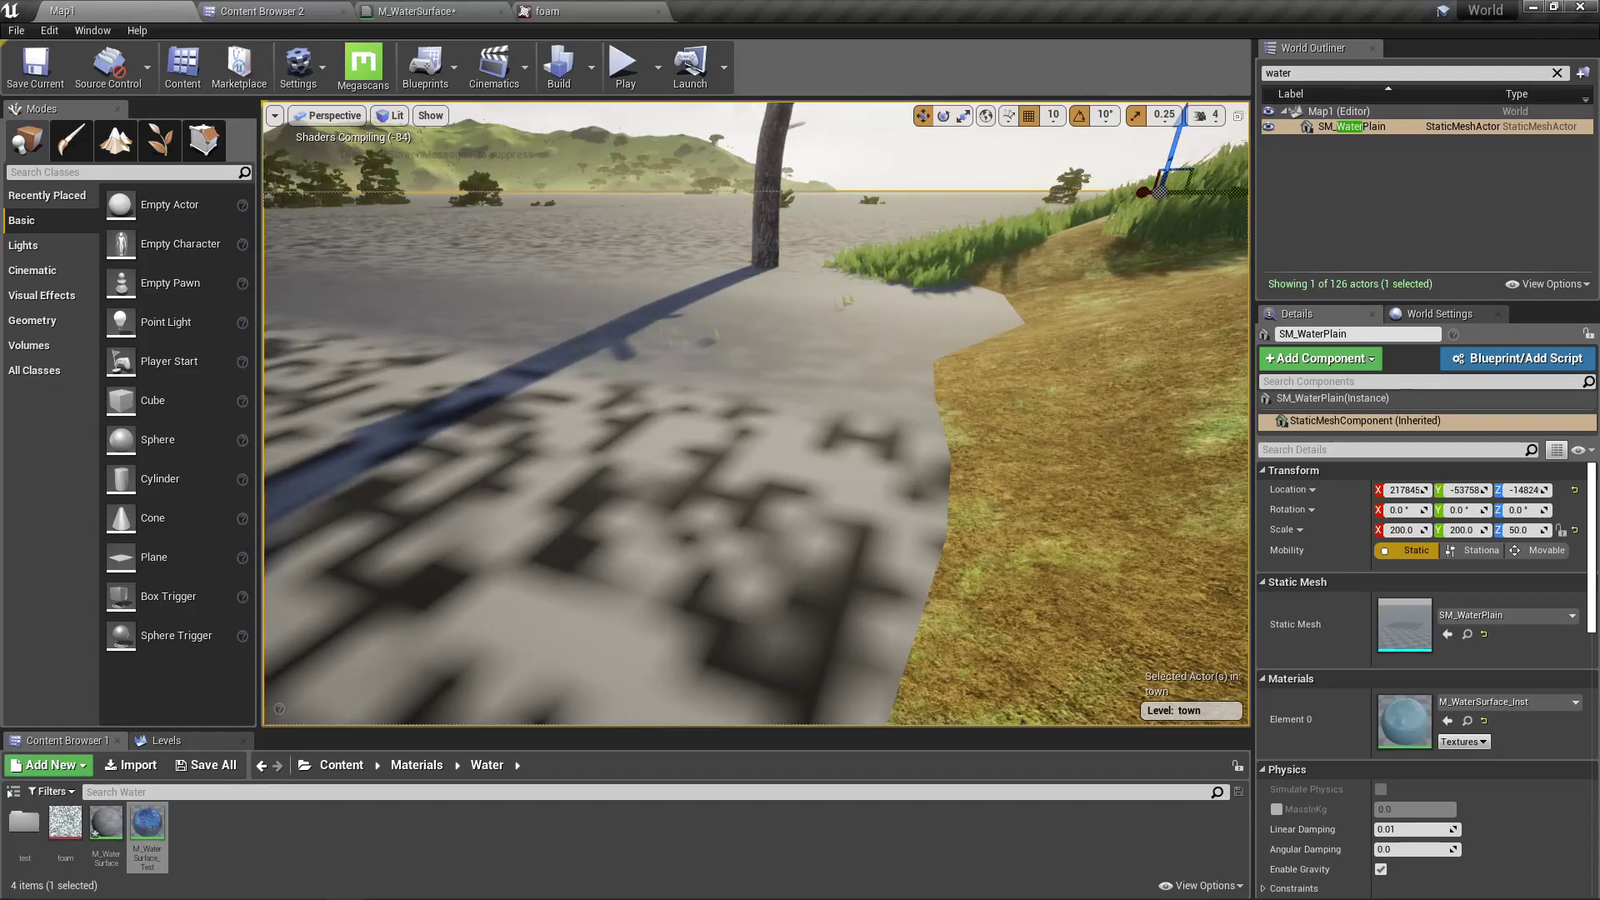
{"action": "mouse_move", "coordinate": [575, 489]}
{"action": "right_mouse_down"}
{"action": "mouse_move", "coordinate": [590, 484]}
{"action": "mouse_move", "coordinate": [571, 487]}
{"action": "right_mouse_up"}
{"action": "key", "text": "F11"}
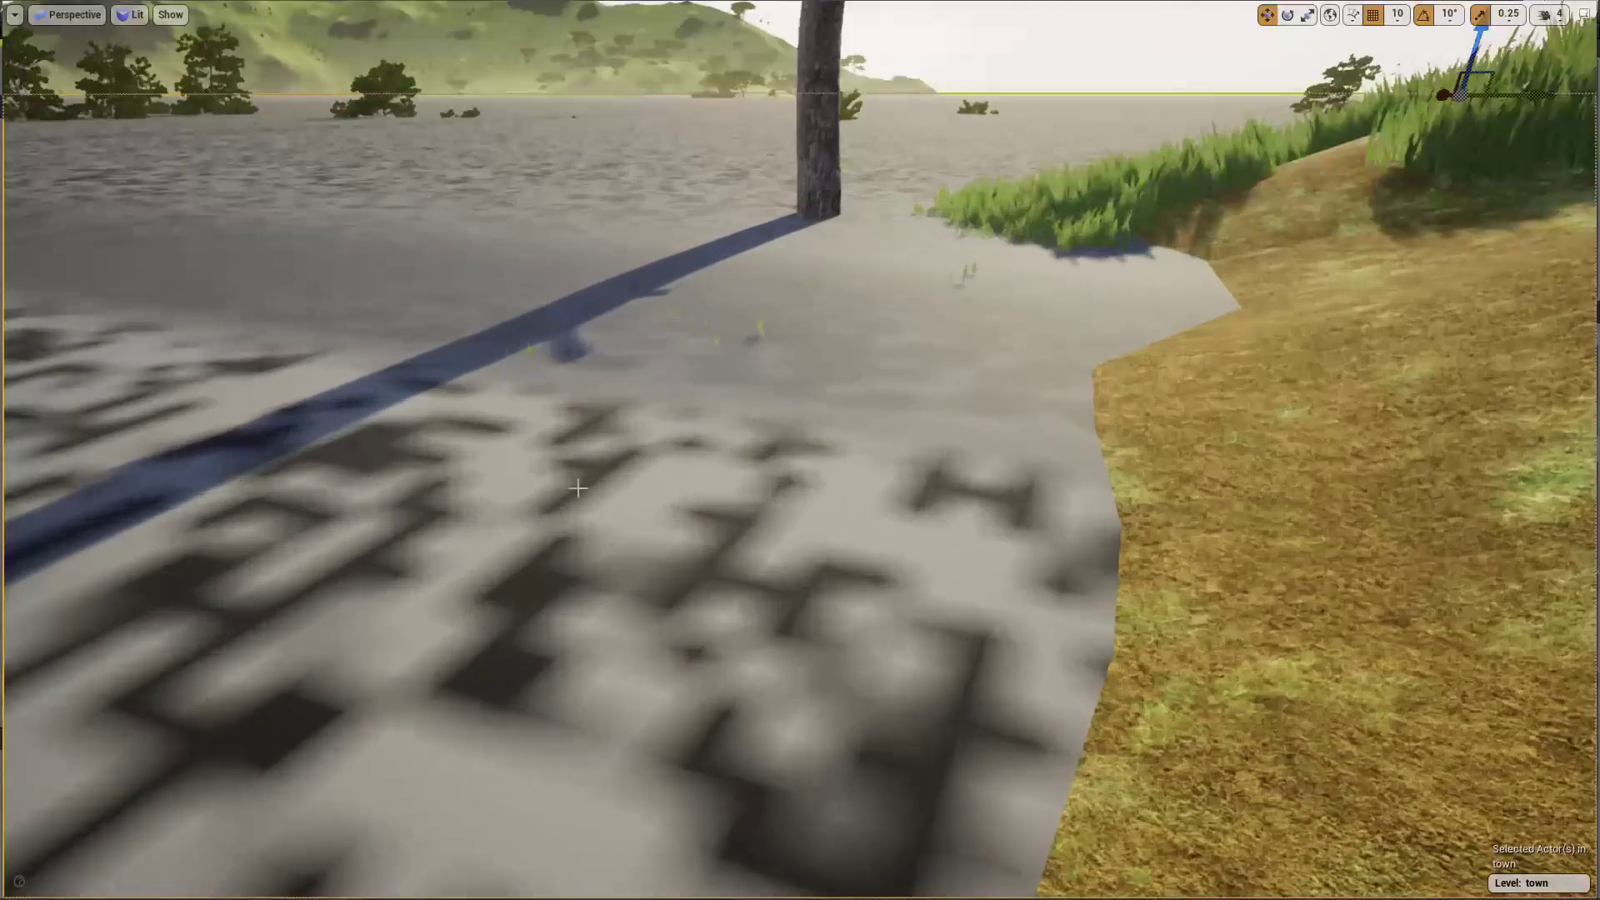
{"action": "left_click_drag", "start_coordinate": [597, 455], "coordinate": [1048, 450]}
{"action": "right_click_drag", "start_coordinate": [833, 583], "coordinate": [892, 617]}
{"action": "key", "text": "w"}
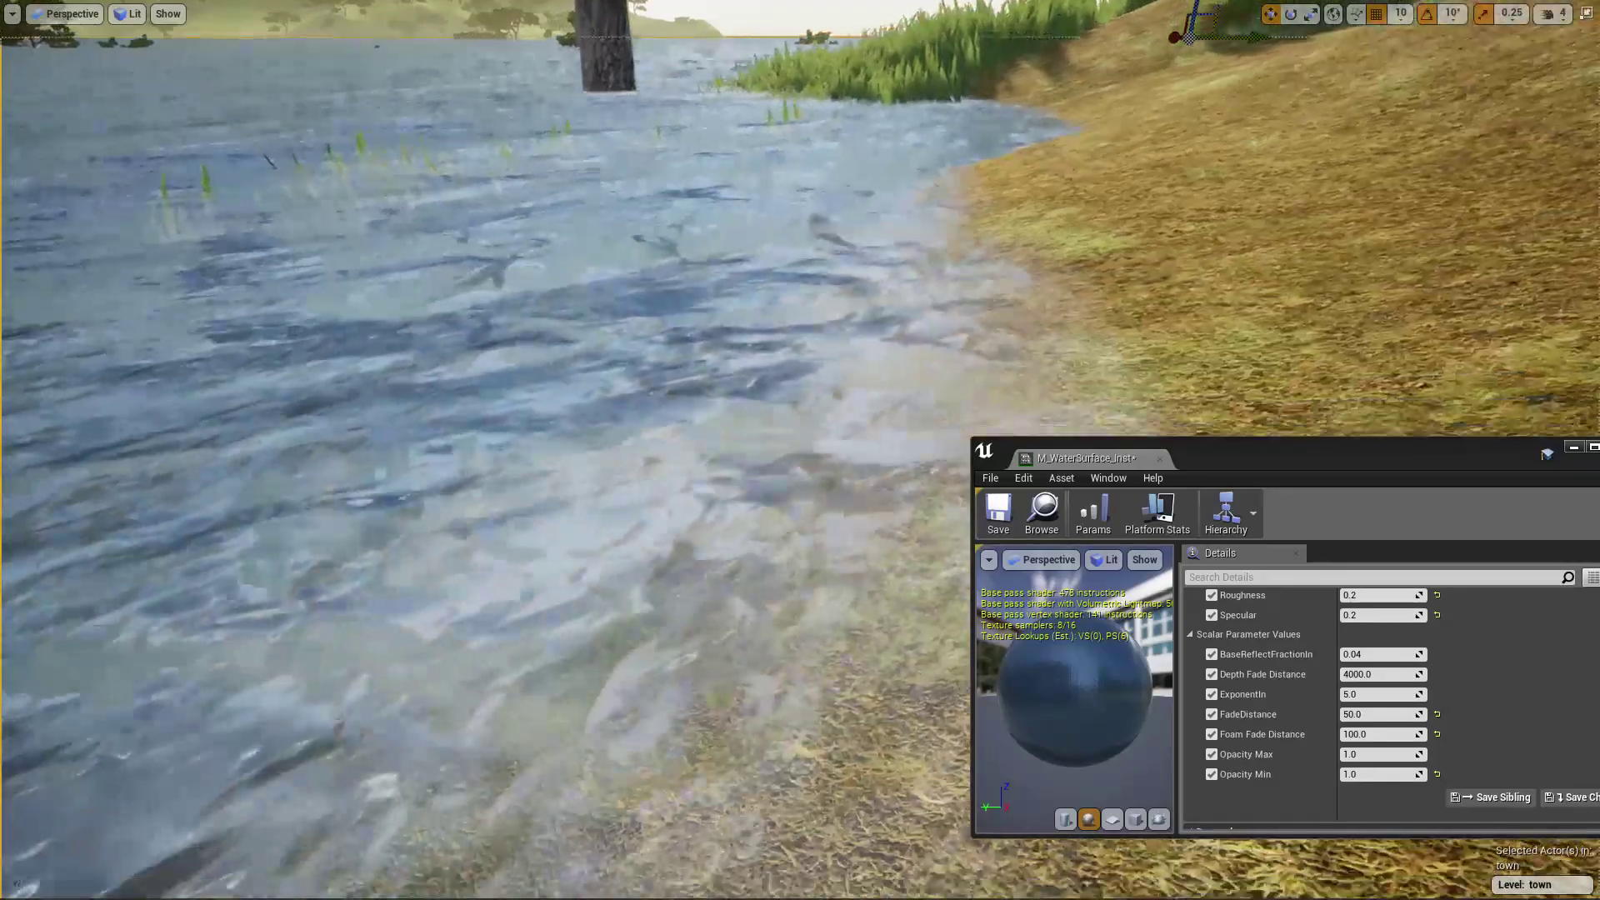
{"action": "key", "text": "e"}
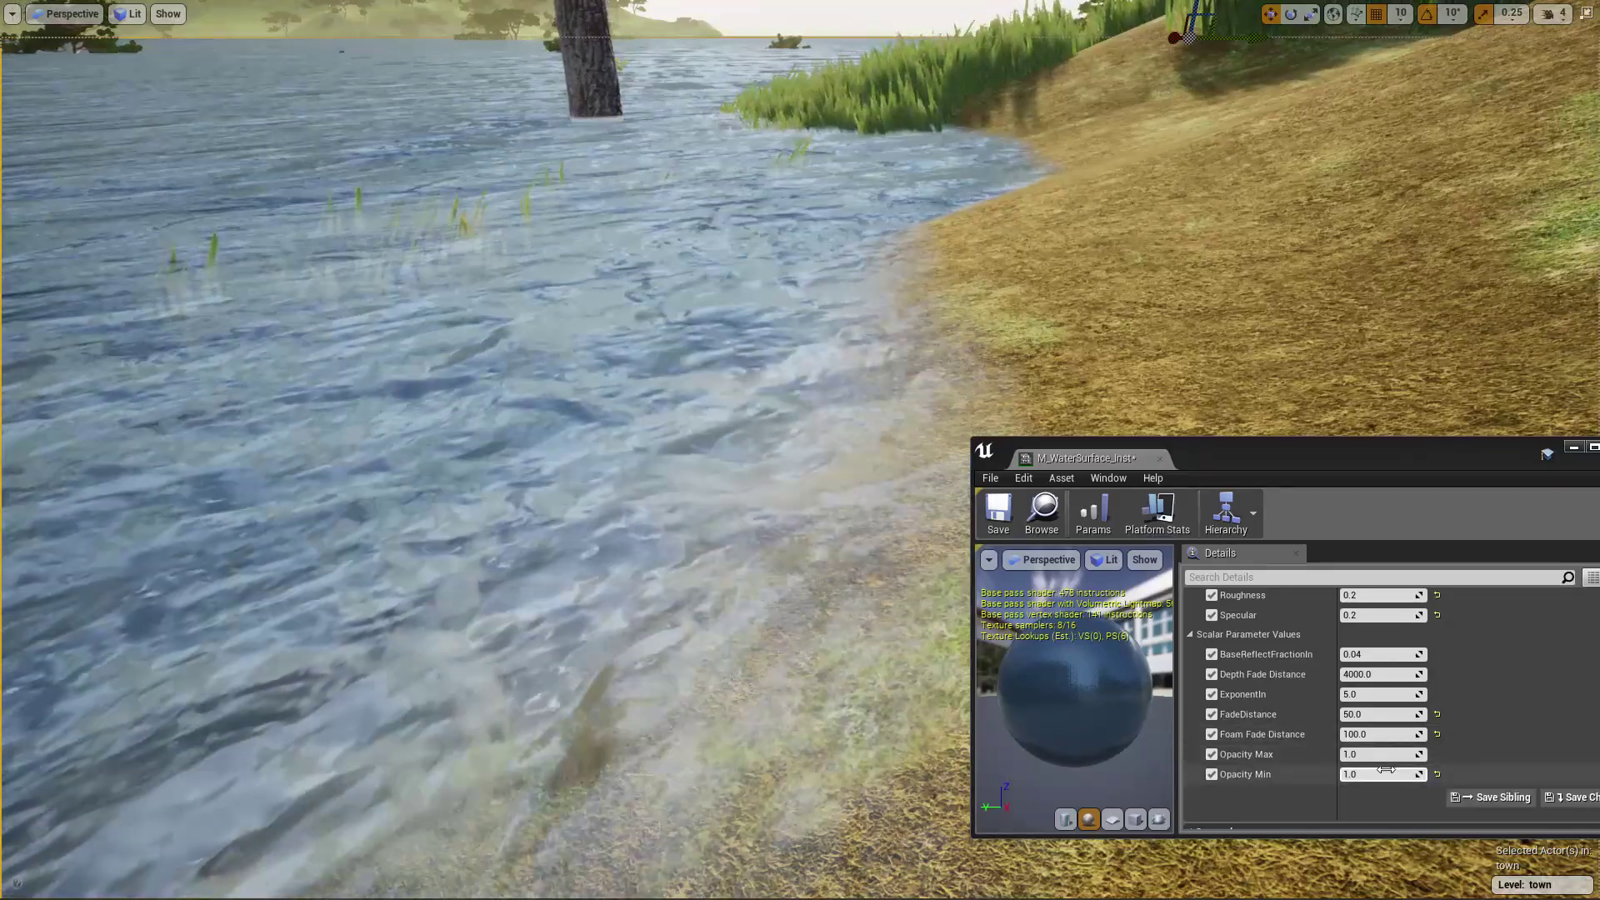
Enable the Foam Scale override in the Ripples group of M_WaterSurface_Inst and set it to 1
{"action": "scroll", "coordinate": [1385, 771], "scroll_direction": "up", "scroll_amount": 2}
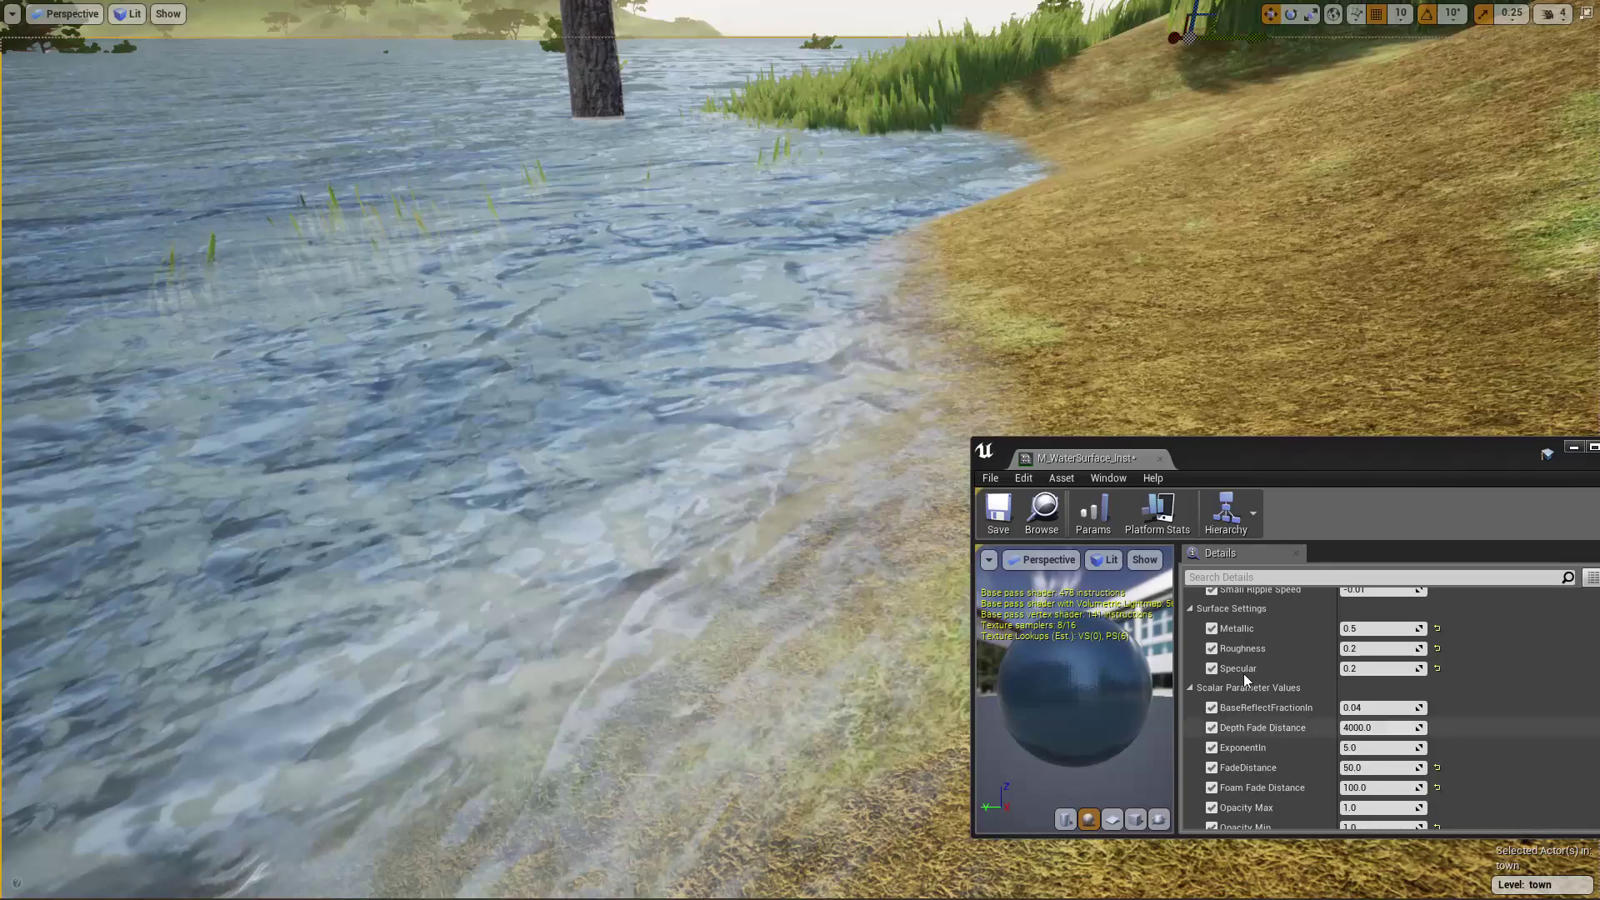
{"action": "scroll", "coordinate": [1436, 706], "scroll_direction": "down", "scroll_amount": 5}
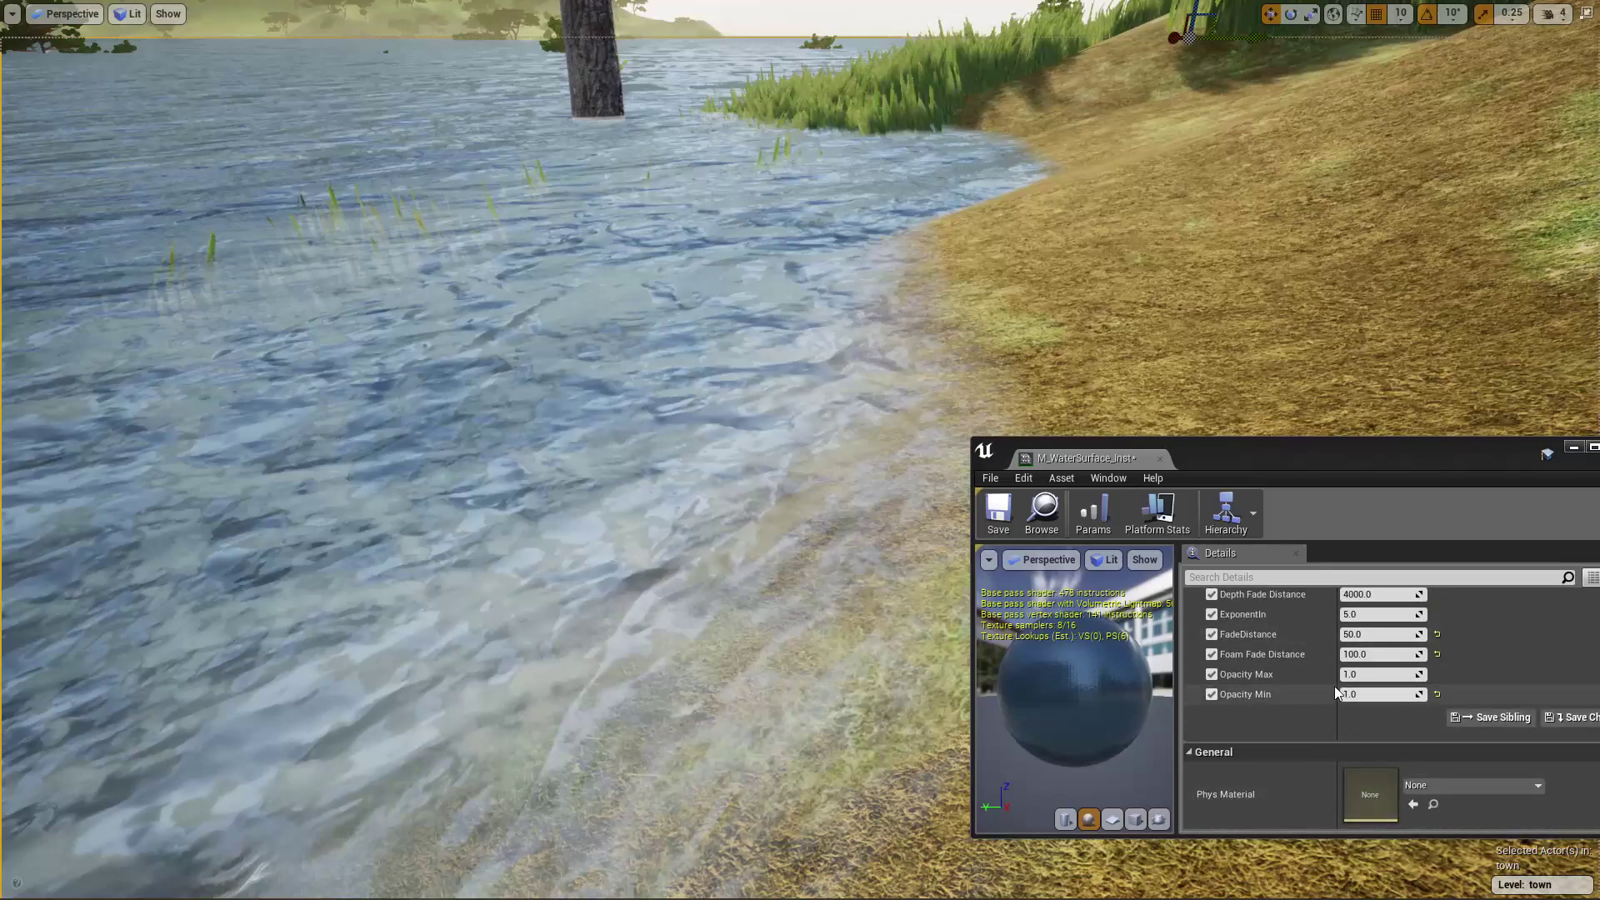
{"action": "scroll", "coordinate": [1334, 688], "scroll_direction": "up", "scroll_amount": 5}
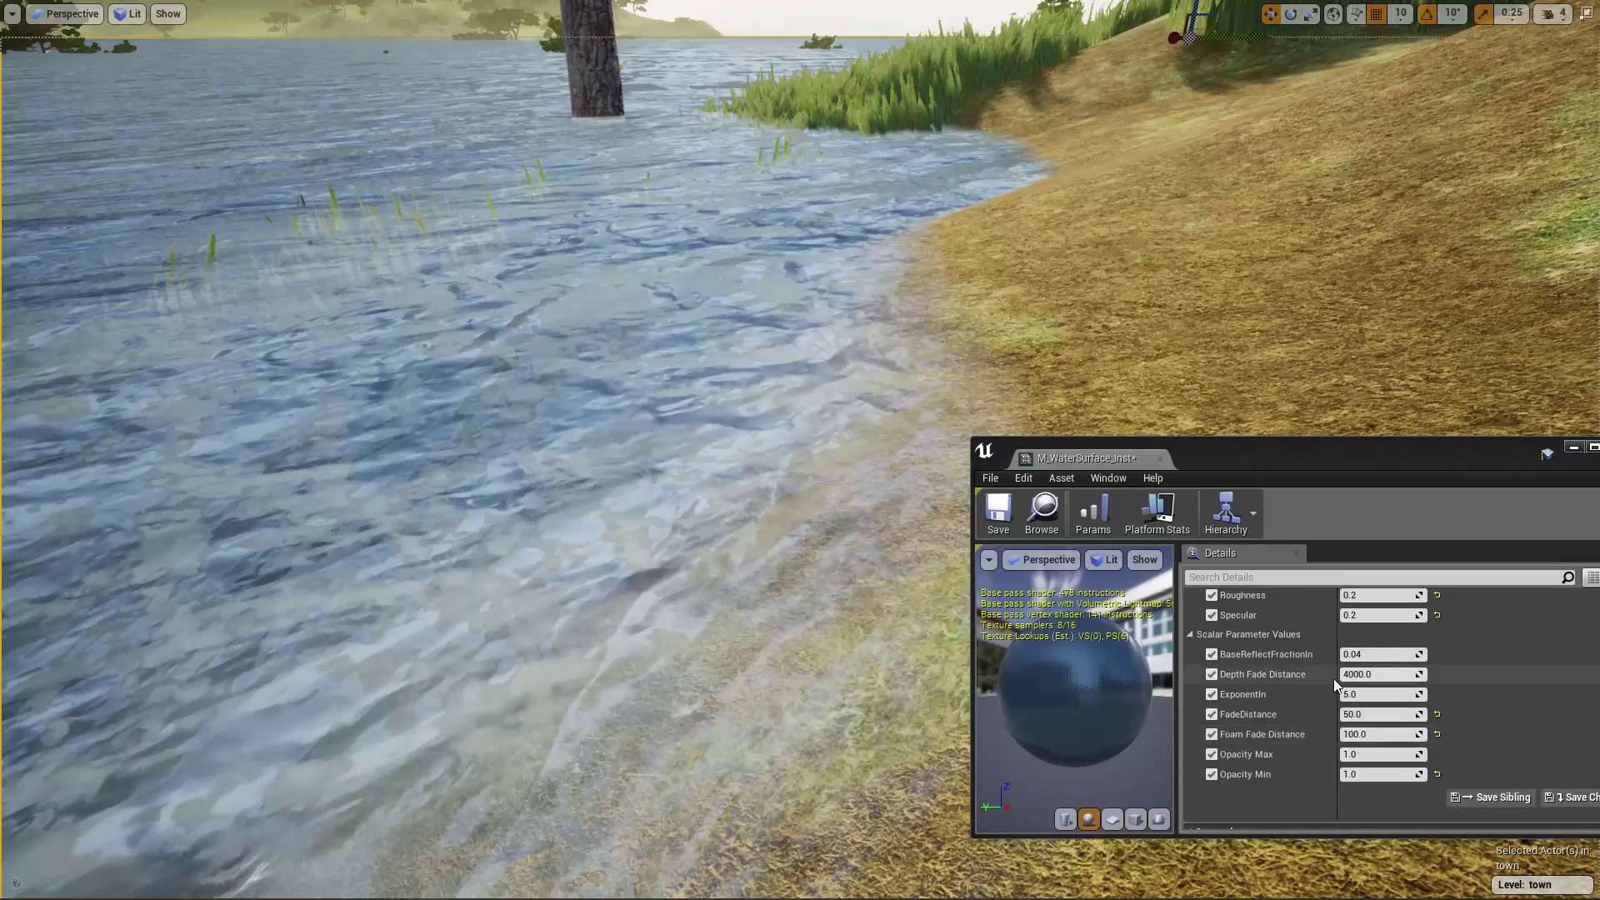
{"action": "scroll", "coordinate": [1335, 684], "scroll_direction": "up", "scroll_amount": 4}
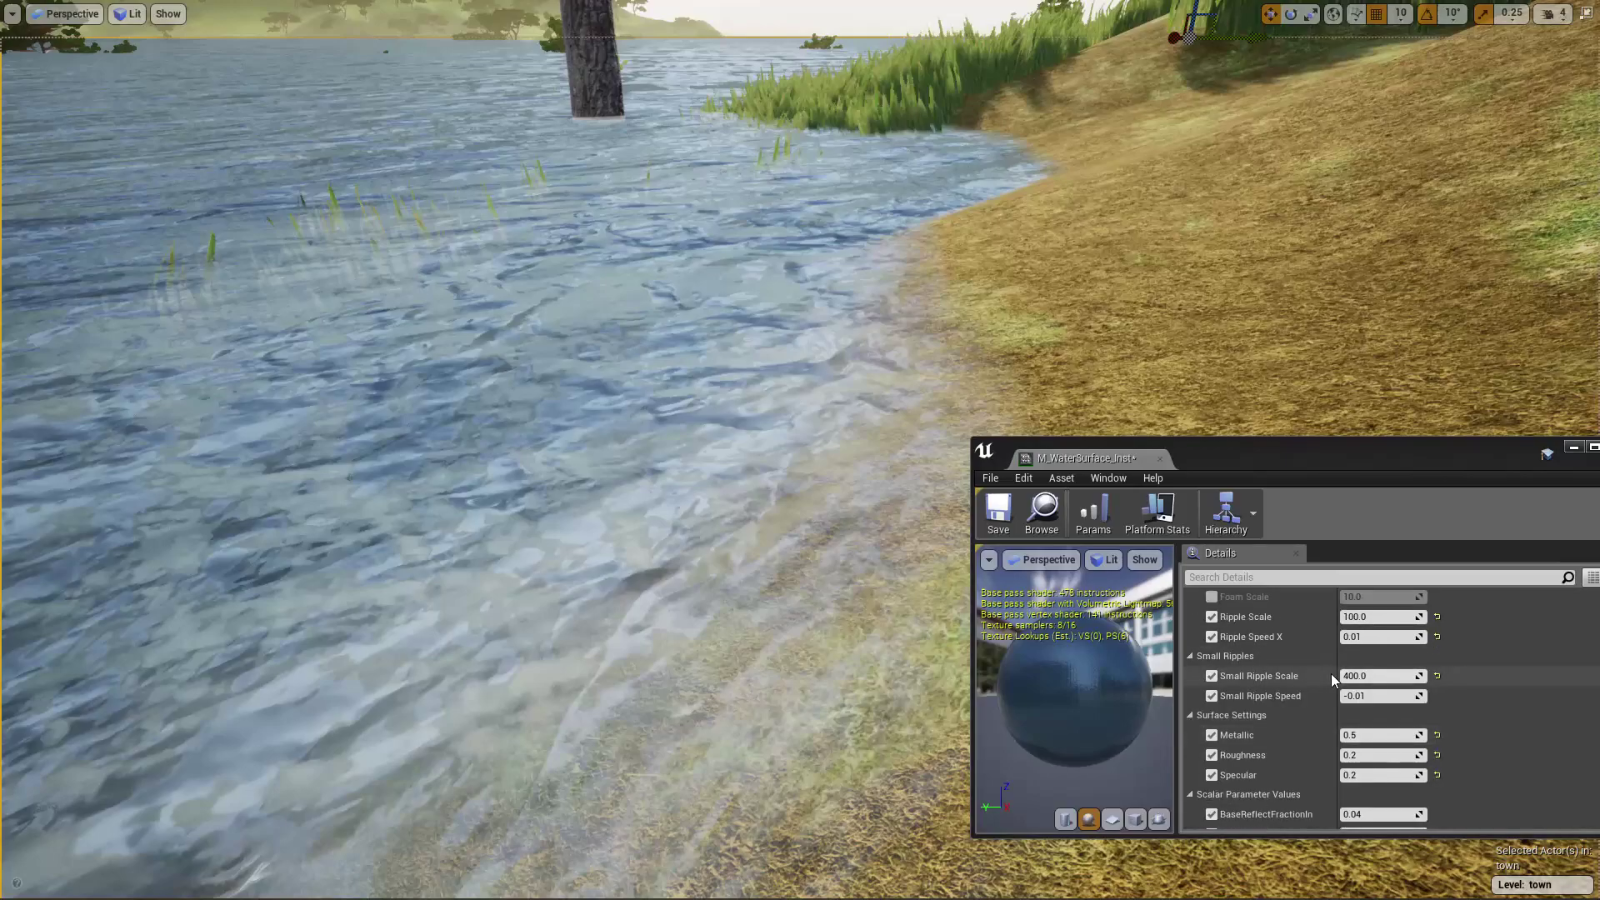
{"action": "scroll", "coordinate": [1326, 672], "scroll_direction": "up", "scroll_amount": 1}
{"action": "left_click", "coordinate": [1211, 624]}
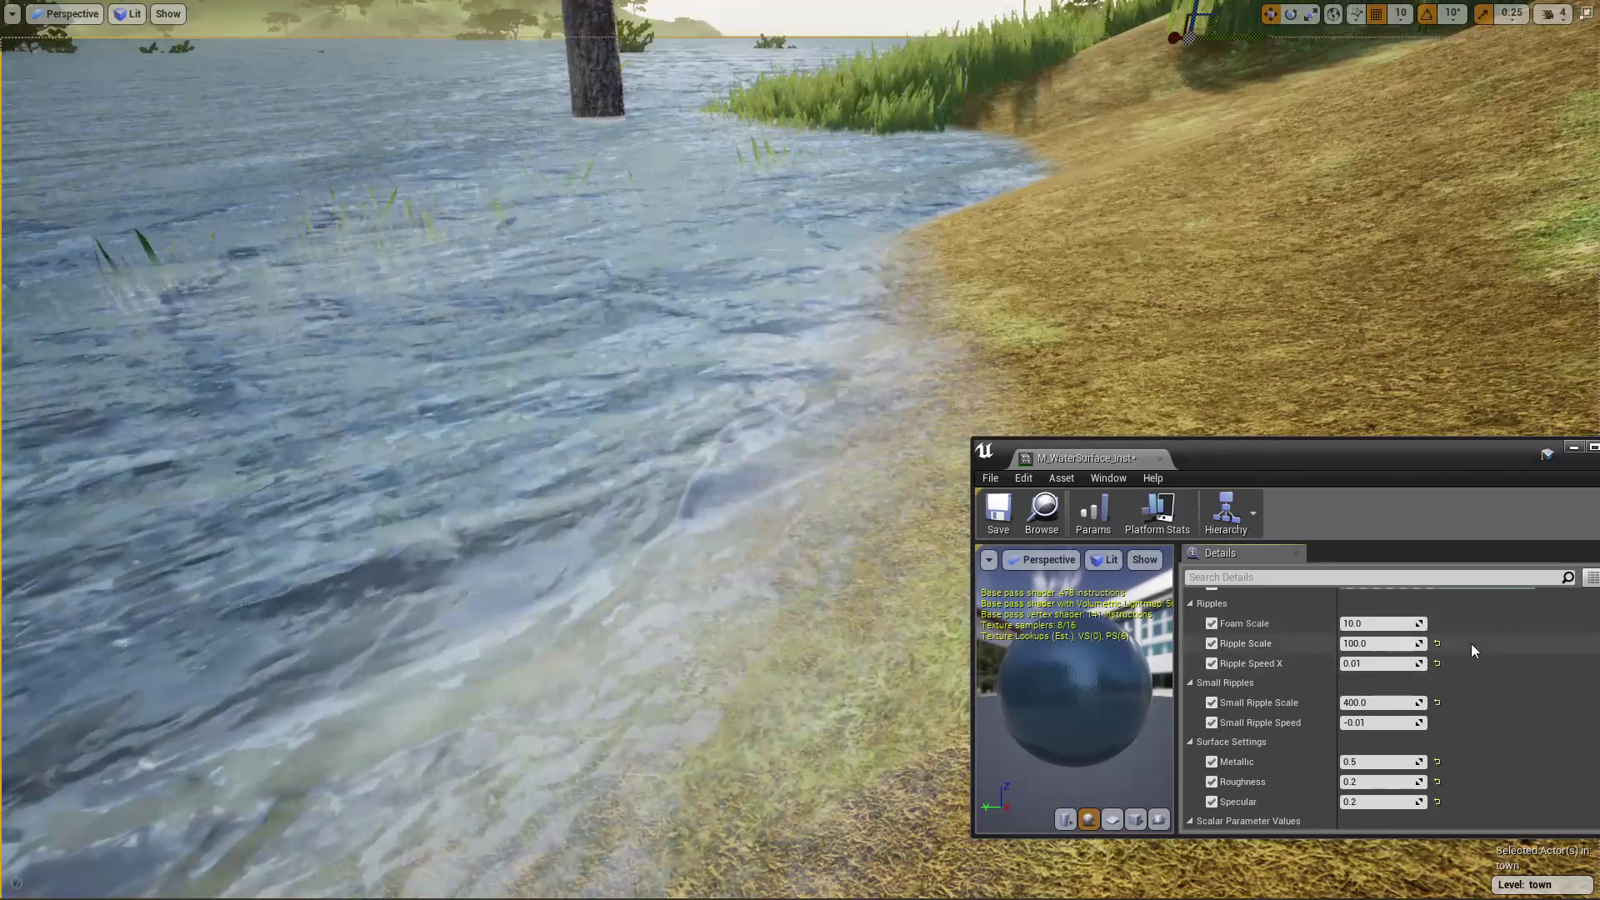
{"action": "left_click", "coordinate": [1375, 623]}
{"action": "type", "text": "1"}
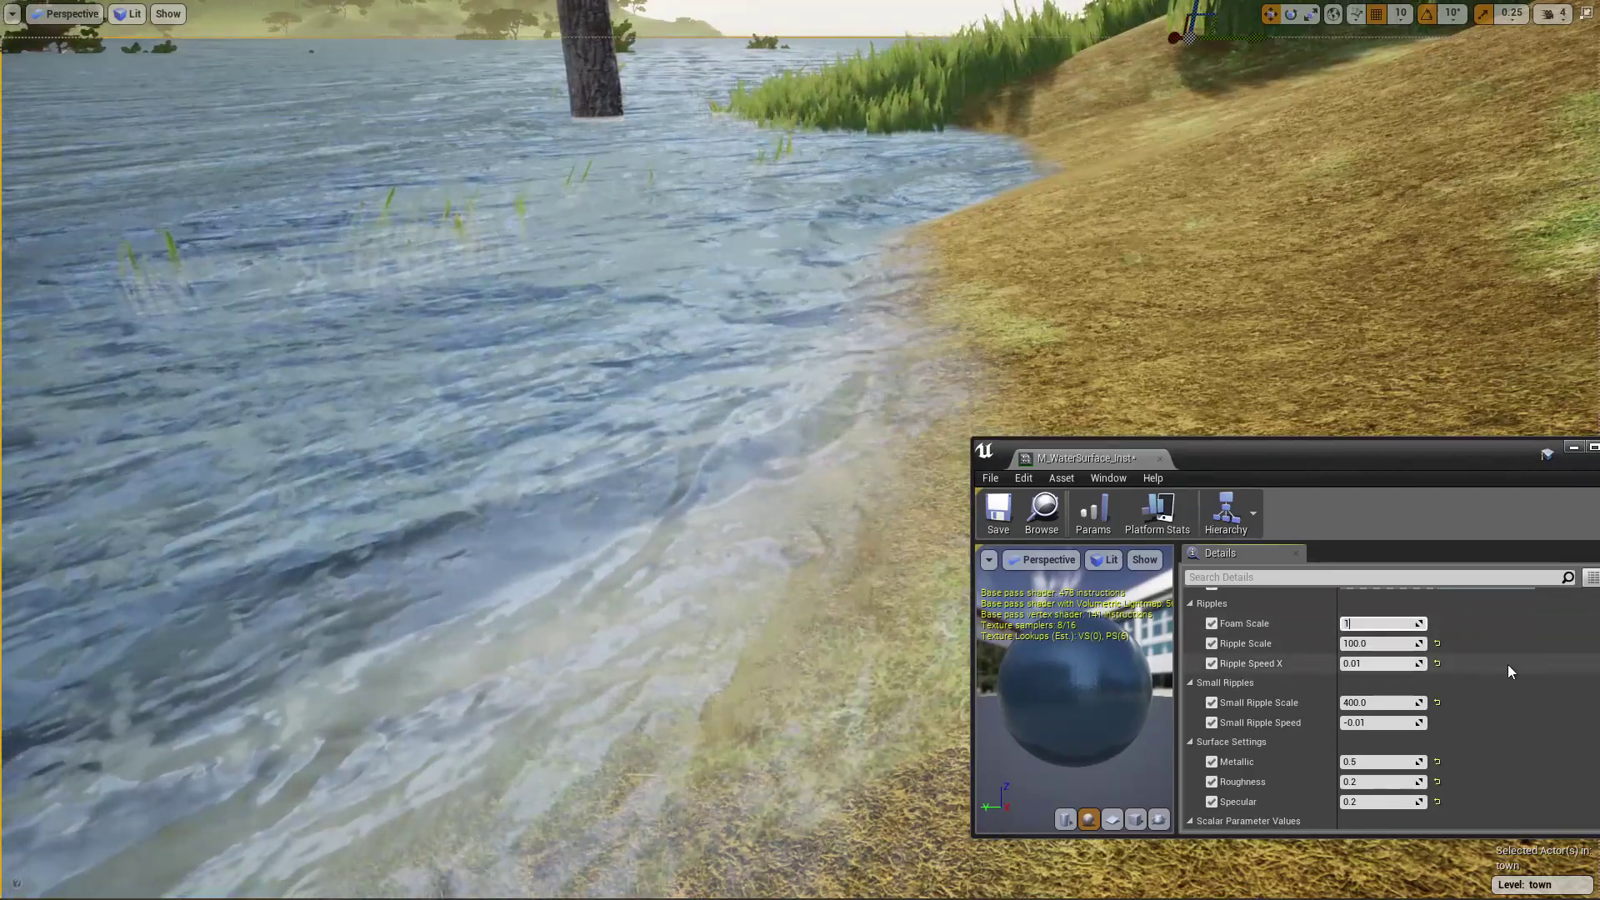
{"action": "key", "text": "Return"}
Inspect the rescaled foam along the shoreline and review the Foam Scale nodes in the M_WaterSurface graph
{"action": "right_click_drag", "start_coordinate": [833, 500], "coordinate": [821, 409]}
{"action": "right_click_drag", "start_coordinate": [621, 614], "coordinate": [624, 562]}
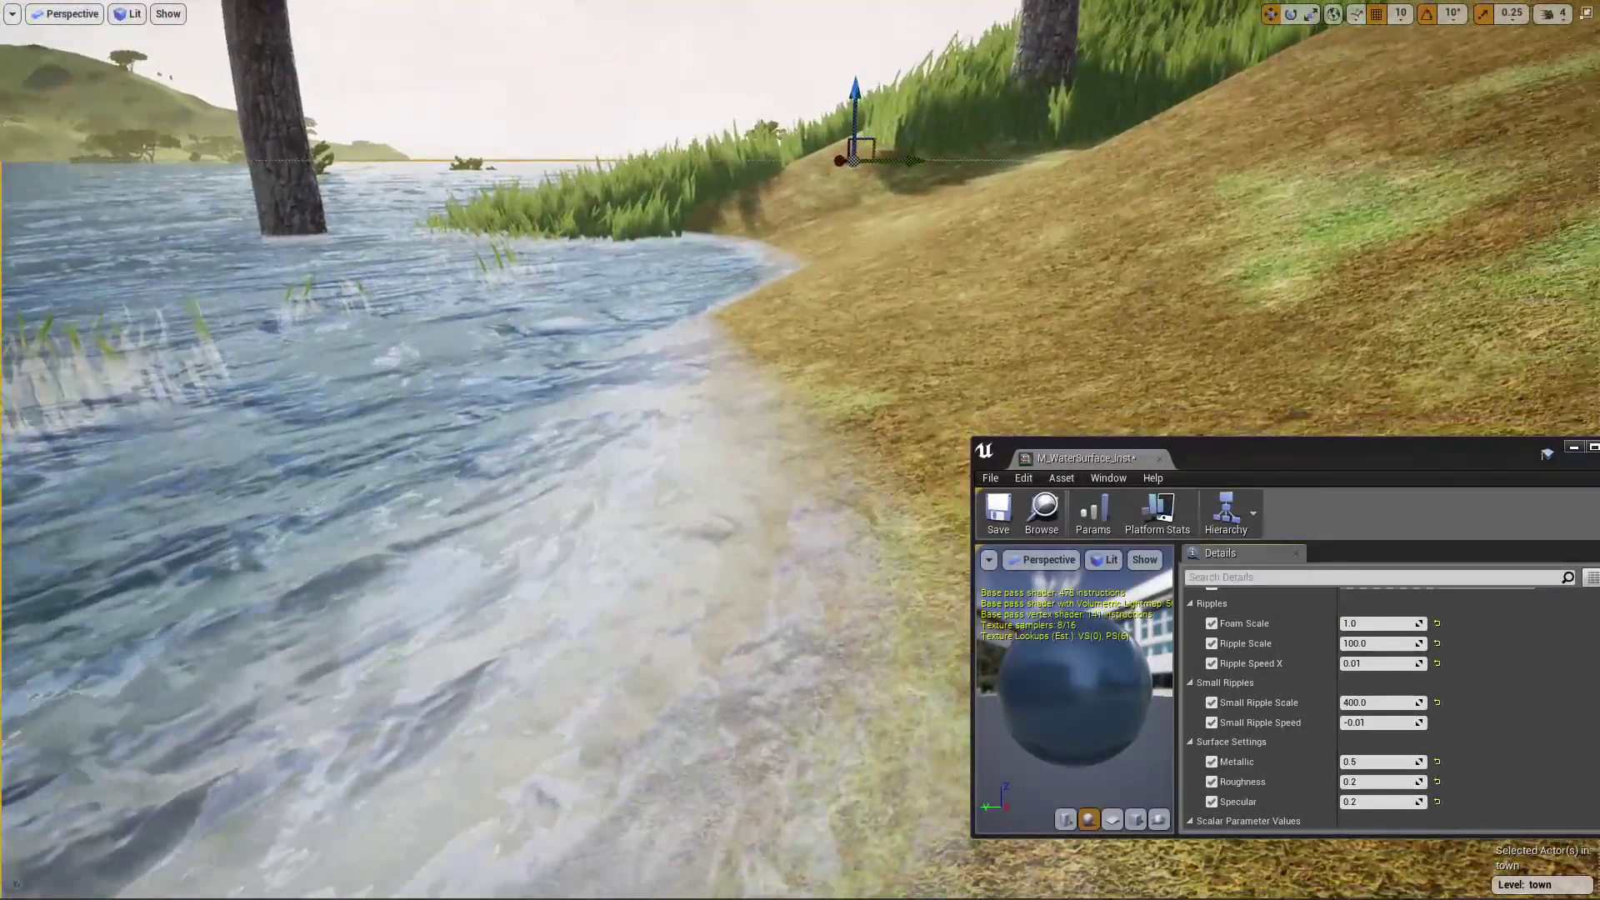
{"action": "right_click_drag", "start_coordinate": [827, 492], "coordinate": [621, 614]}
{"action": "key", "text": "F11"}
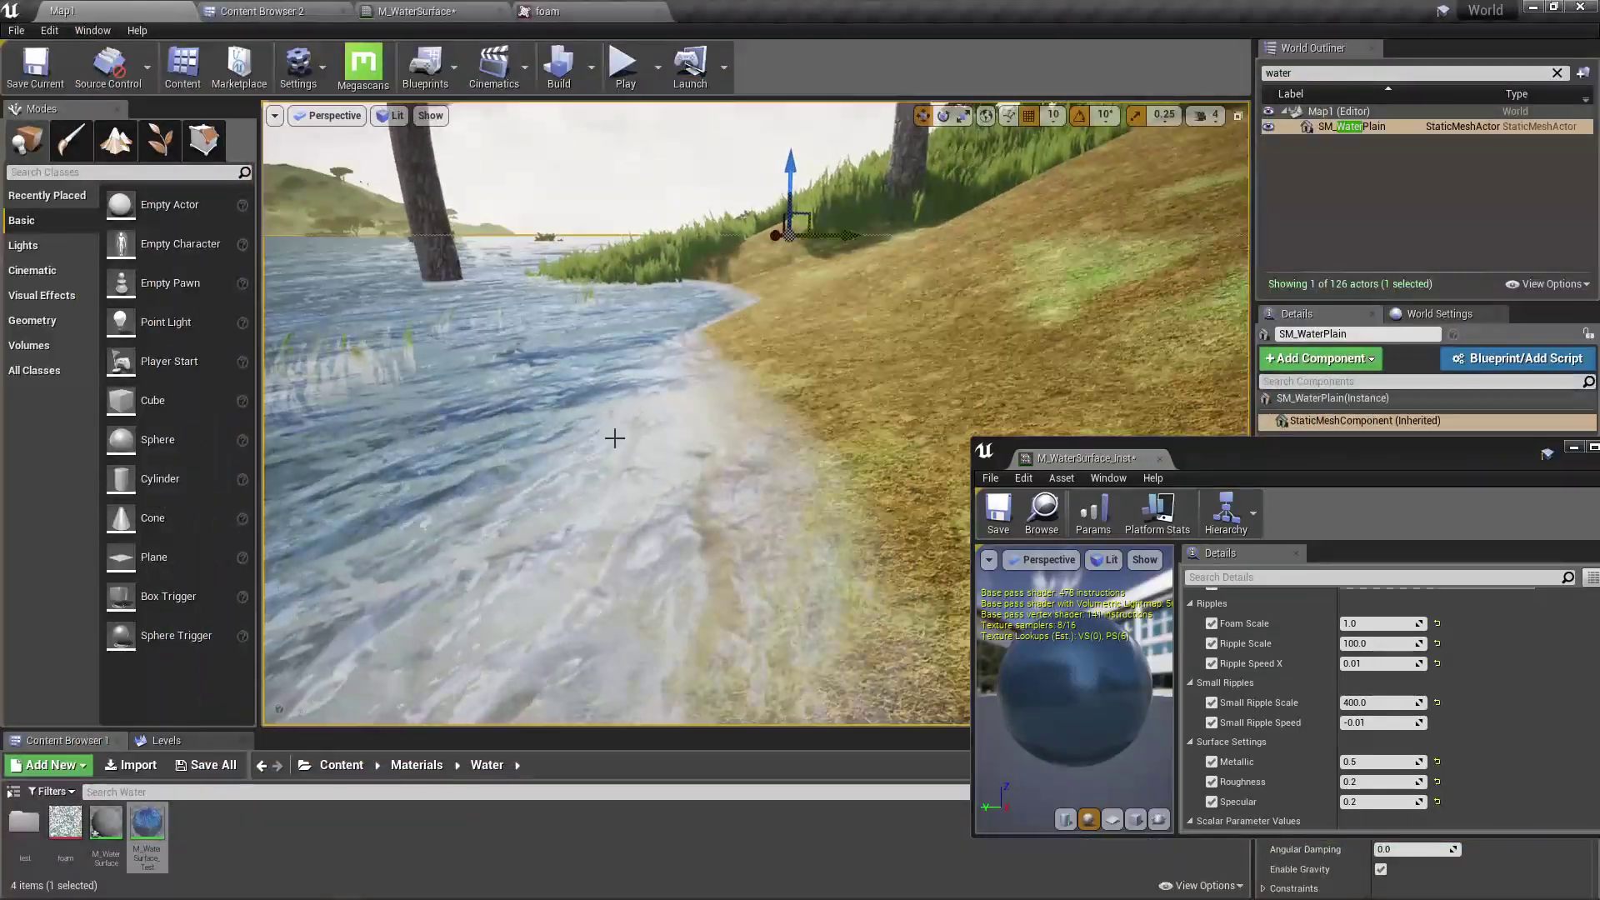
{"action": "left_click", "coordinate": [417, 11]}
{"action": "right_click_drag", "start_coordinate": [822, 473], "coordinate": [792, 392]}
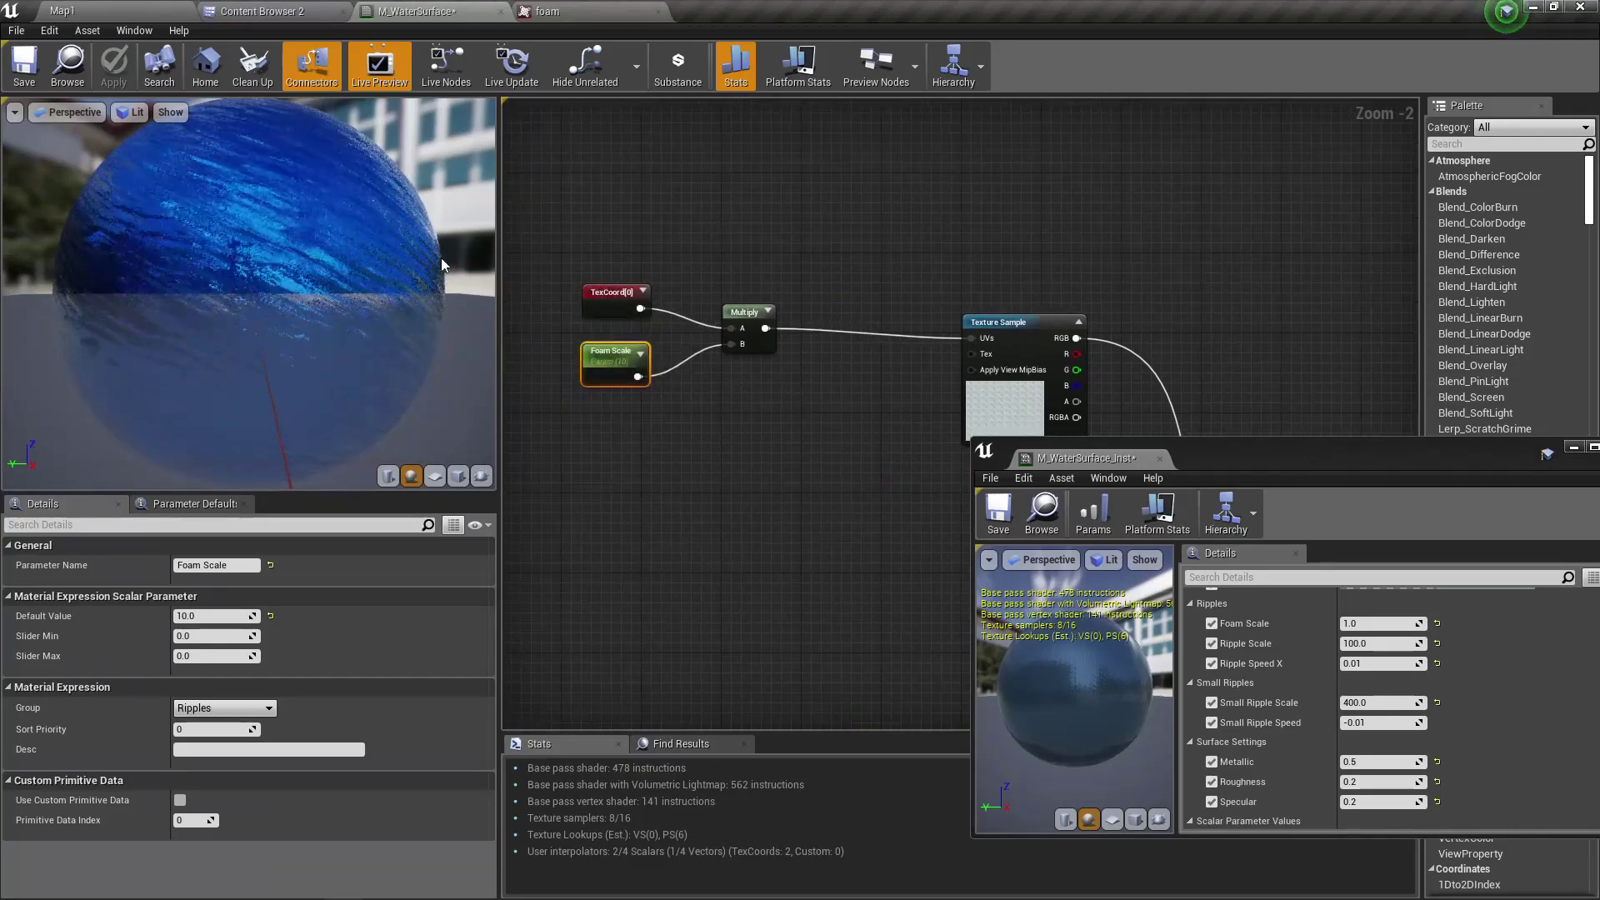
{"action": "left_click", "coordinate": [138, 9]}
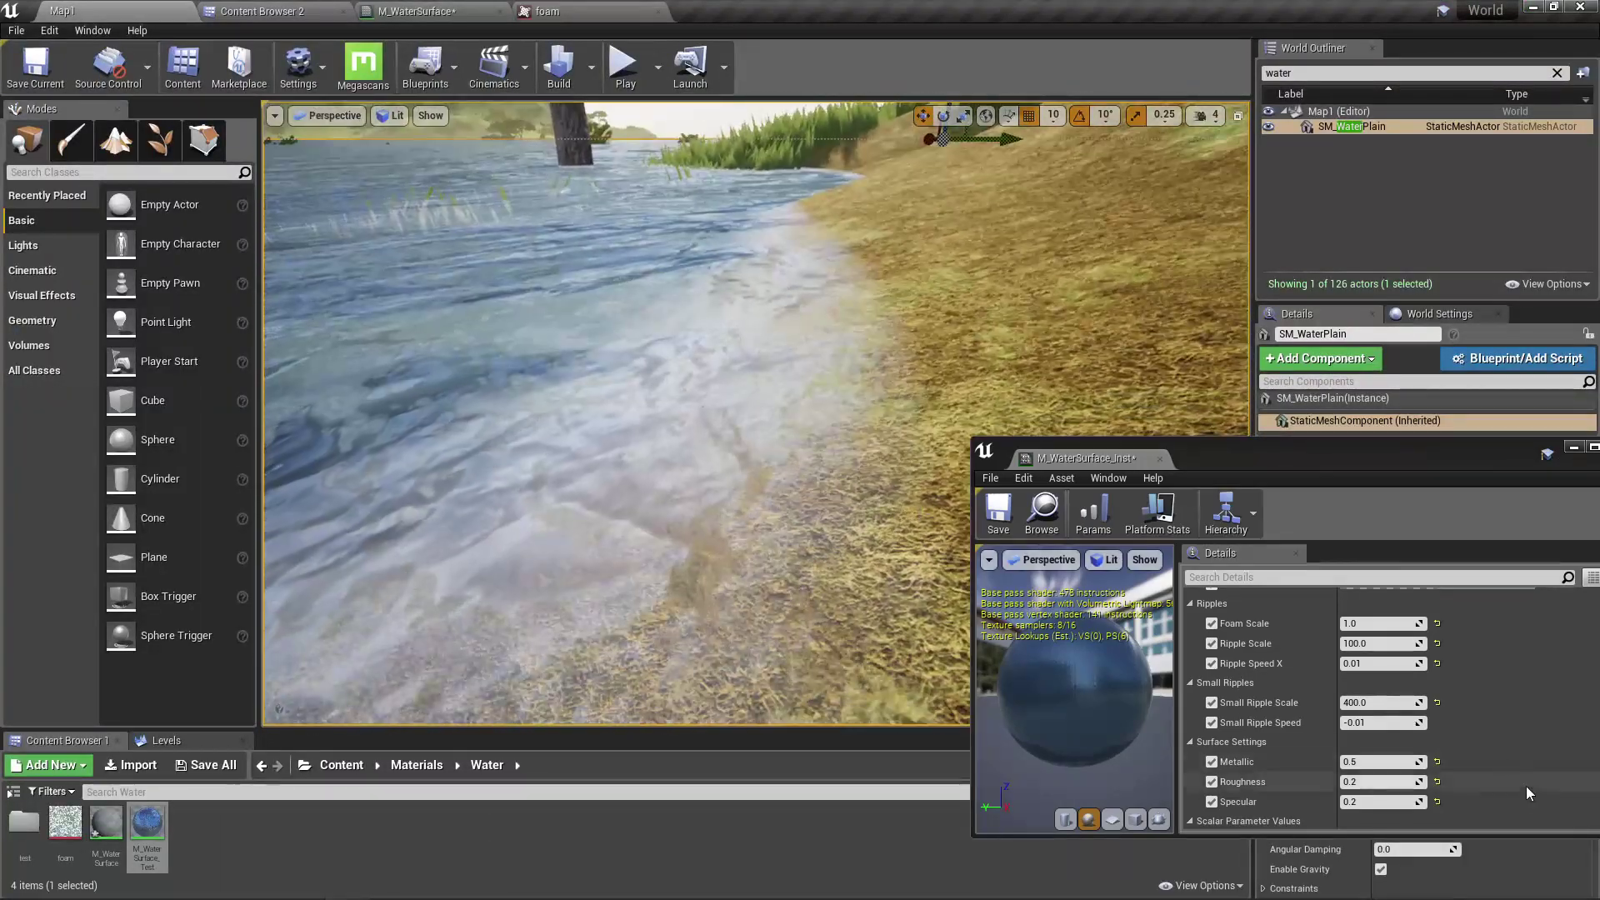
Set the Foam Scale parameter of M_WaterSurface_Inst to 0.01
{"action": "left_click", "coordinate": [1379, 623]}
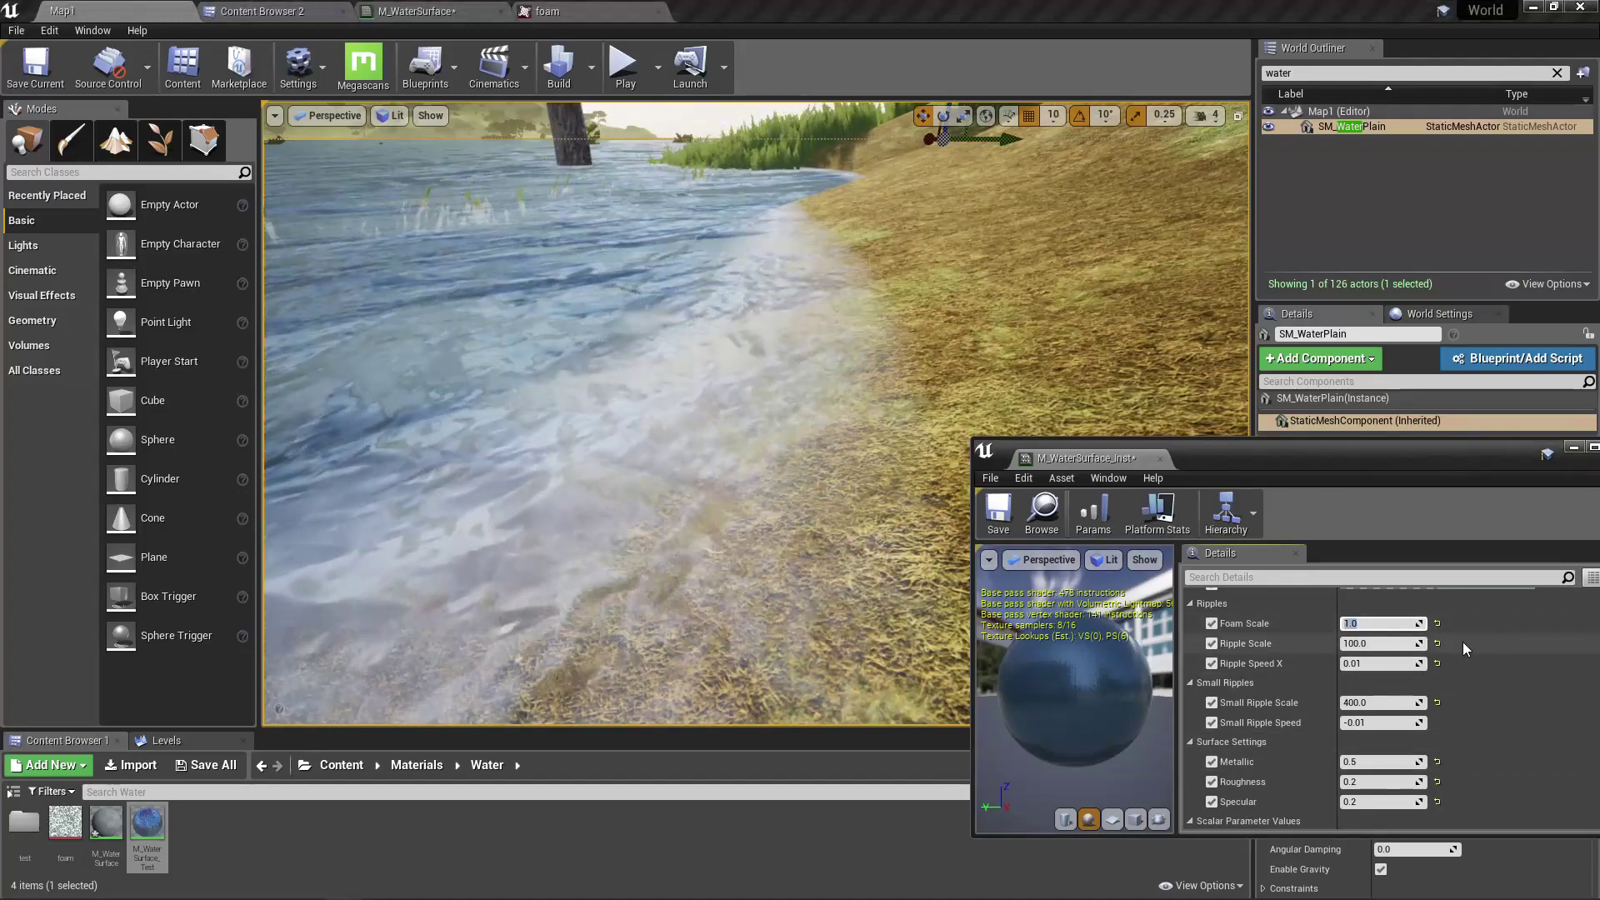
{"action": "type", "text": "0.01"}
{"action": "key", "text": "Return"}
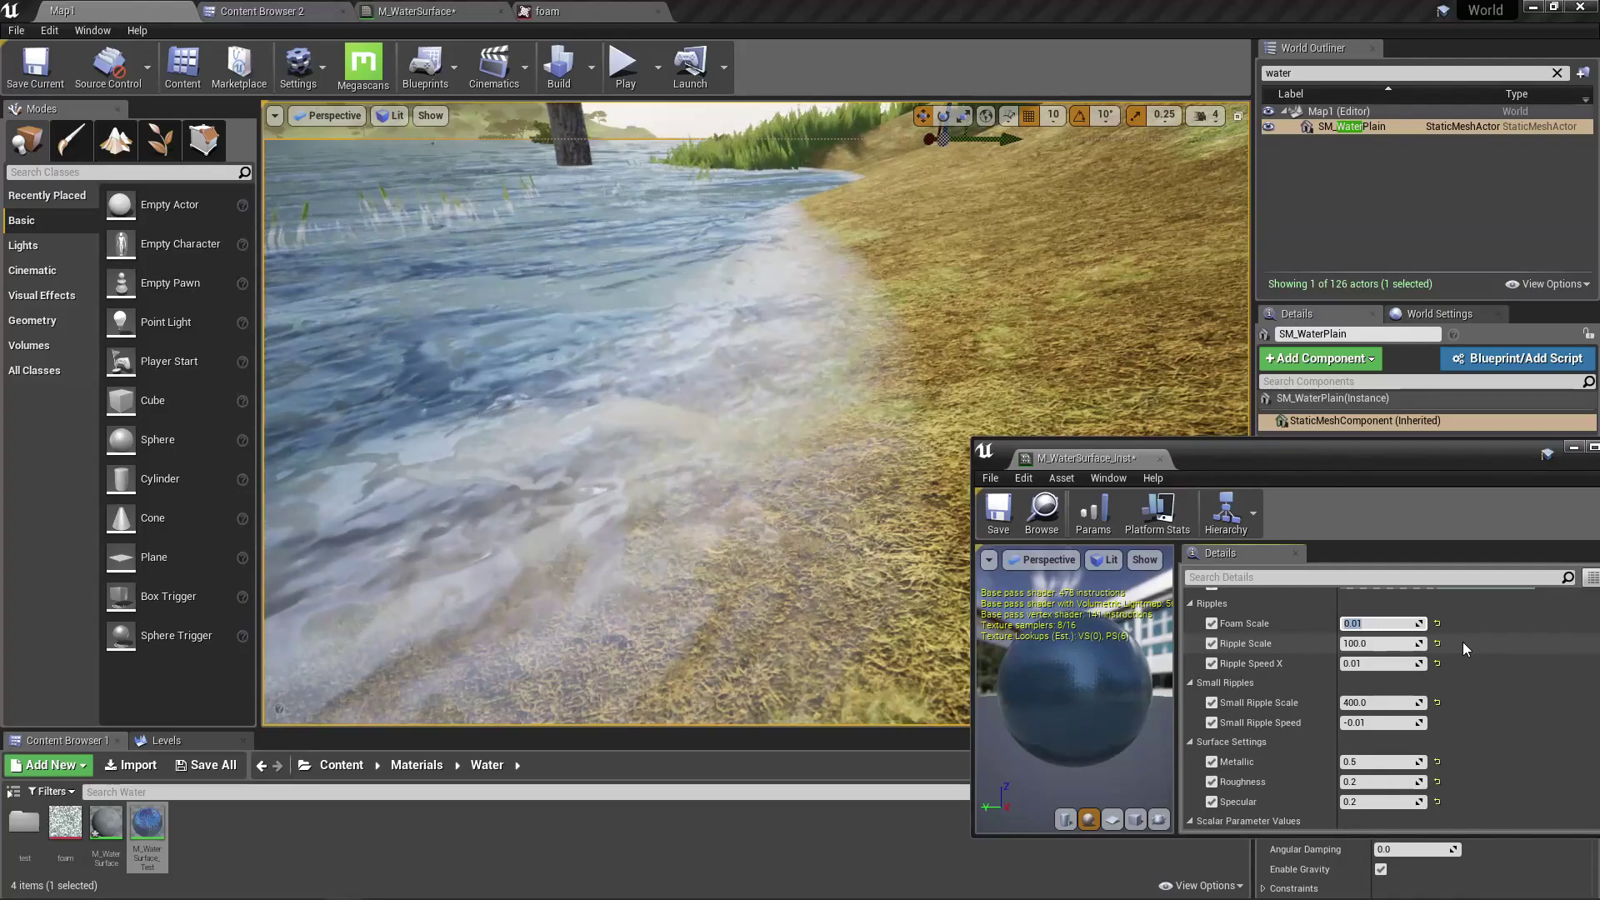
Set the Foam Scale parameter of M_WaterSurface_Inst to 0.1 and check the foam along the shoreline
{"action": "type", "text": "0.1"}
{"action": "key", "text": "Return"}
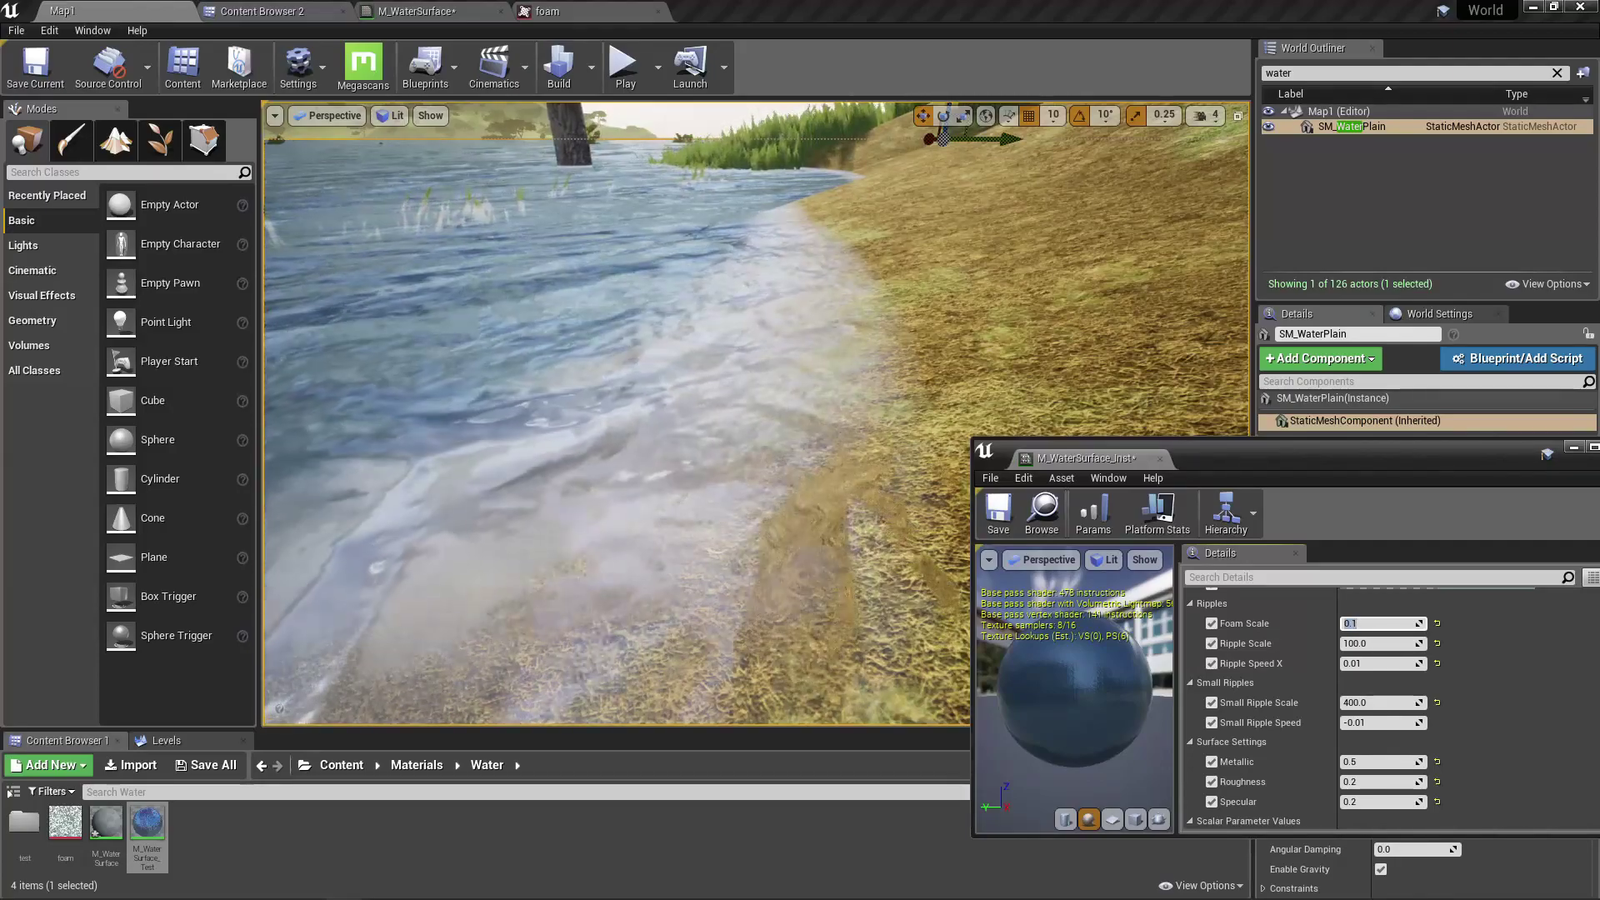
{"action": "right_click_drag", "start_coordinate": [866, 401], "coordinate": [466, 366]}
{"action": "right_click_drag", "start_coordinate": [708, 396], "coordinate": [753, 439]}
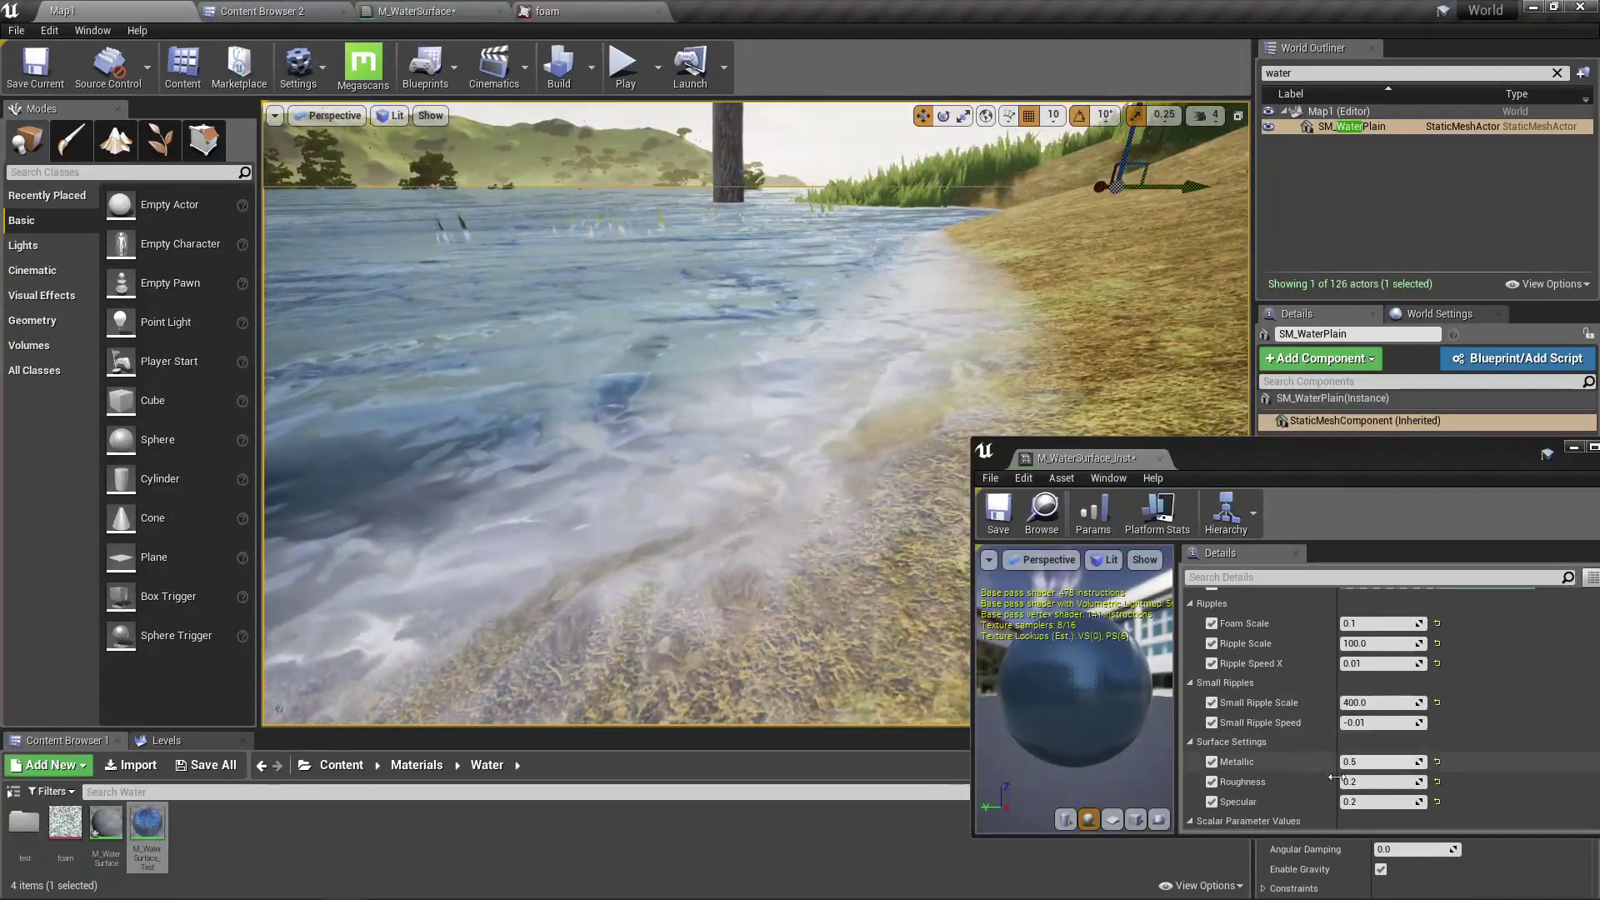
Set the FadeDistance scalar parameter of M_WaterSurface_Inst to 10 and check the foam edge along the shoreline
{"action": "scroll", "coordinate": [1333, 773], "scroll_direction": "down", "scroll_amount": 4}
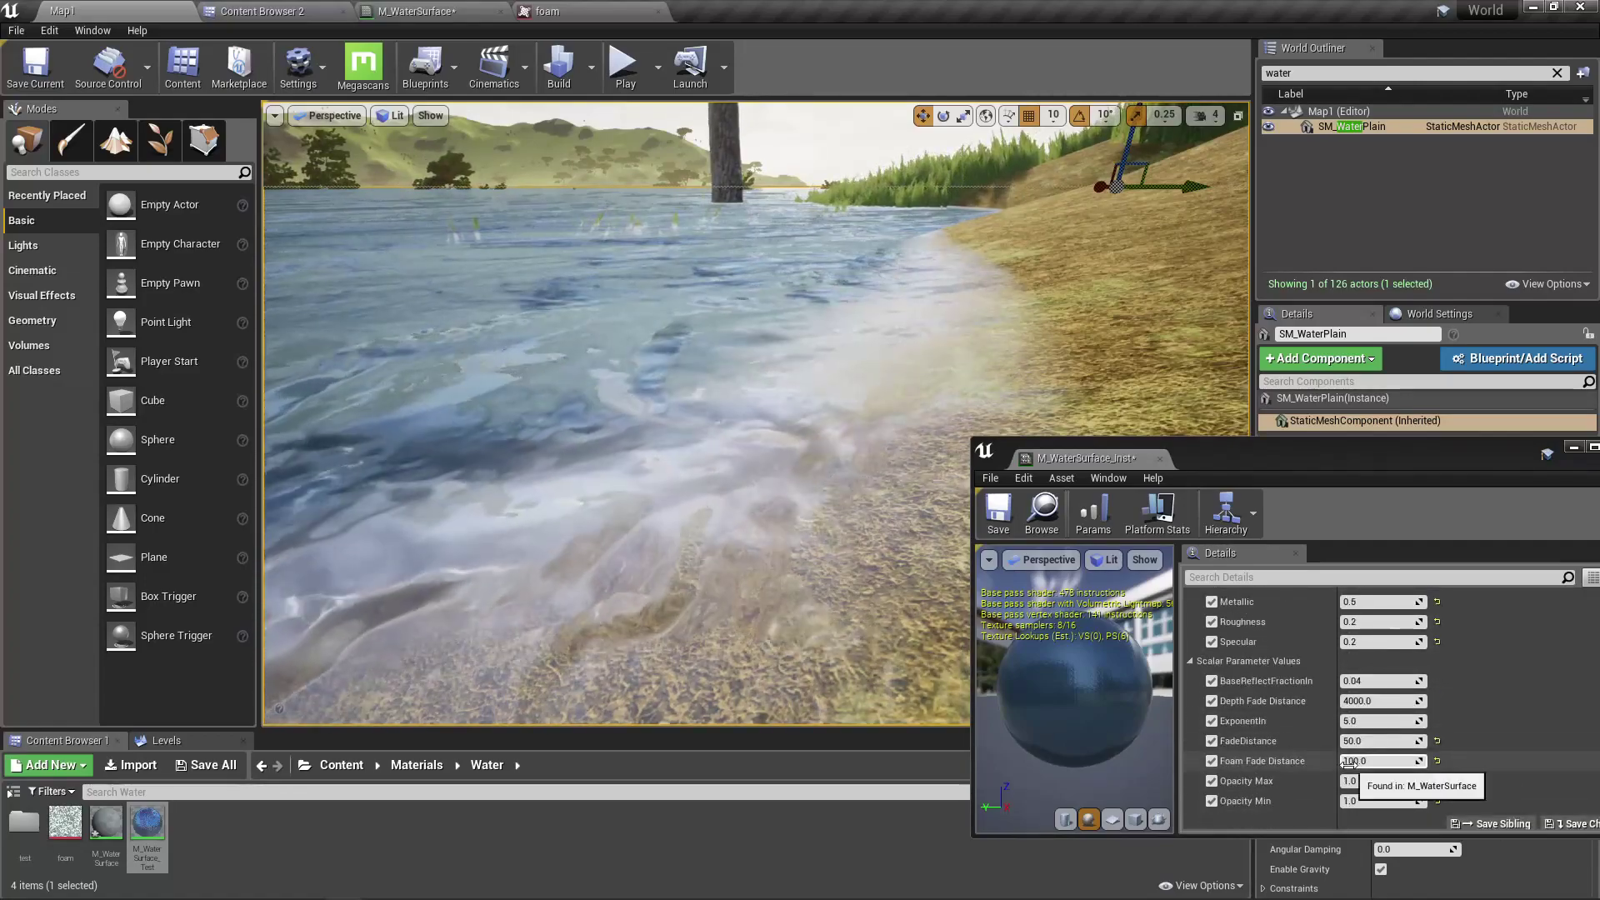
{"action": "left_click", "coordinate": [1397, 742]}
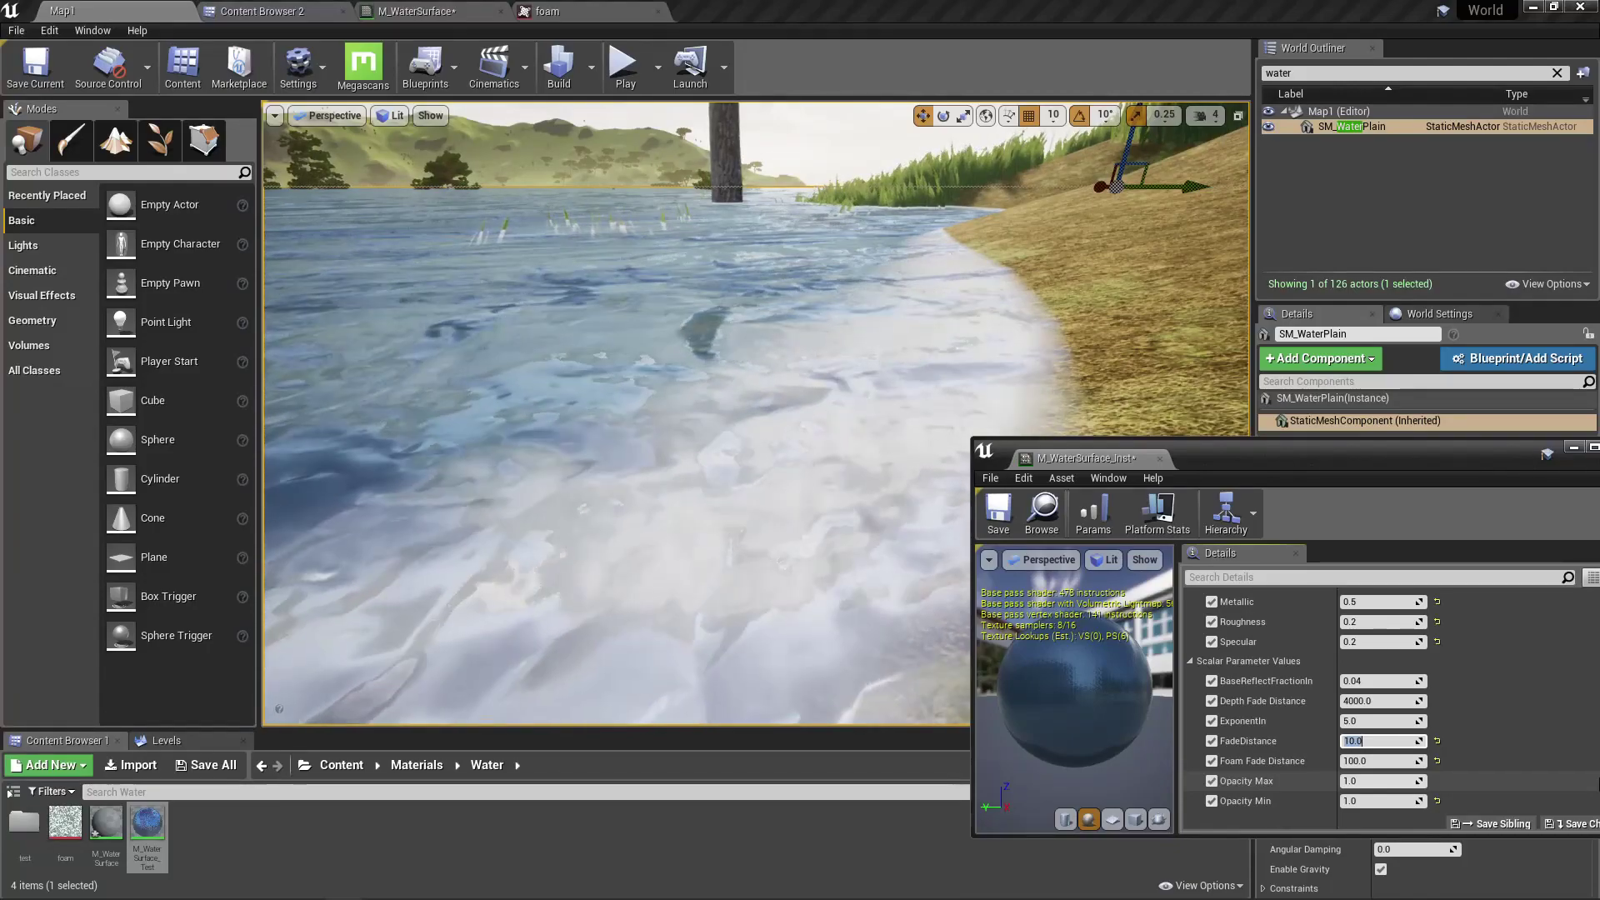
{"action": "right_click_drag", "start_coordinate": [900, 519], "coordinate": [941, 566]}
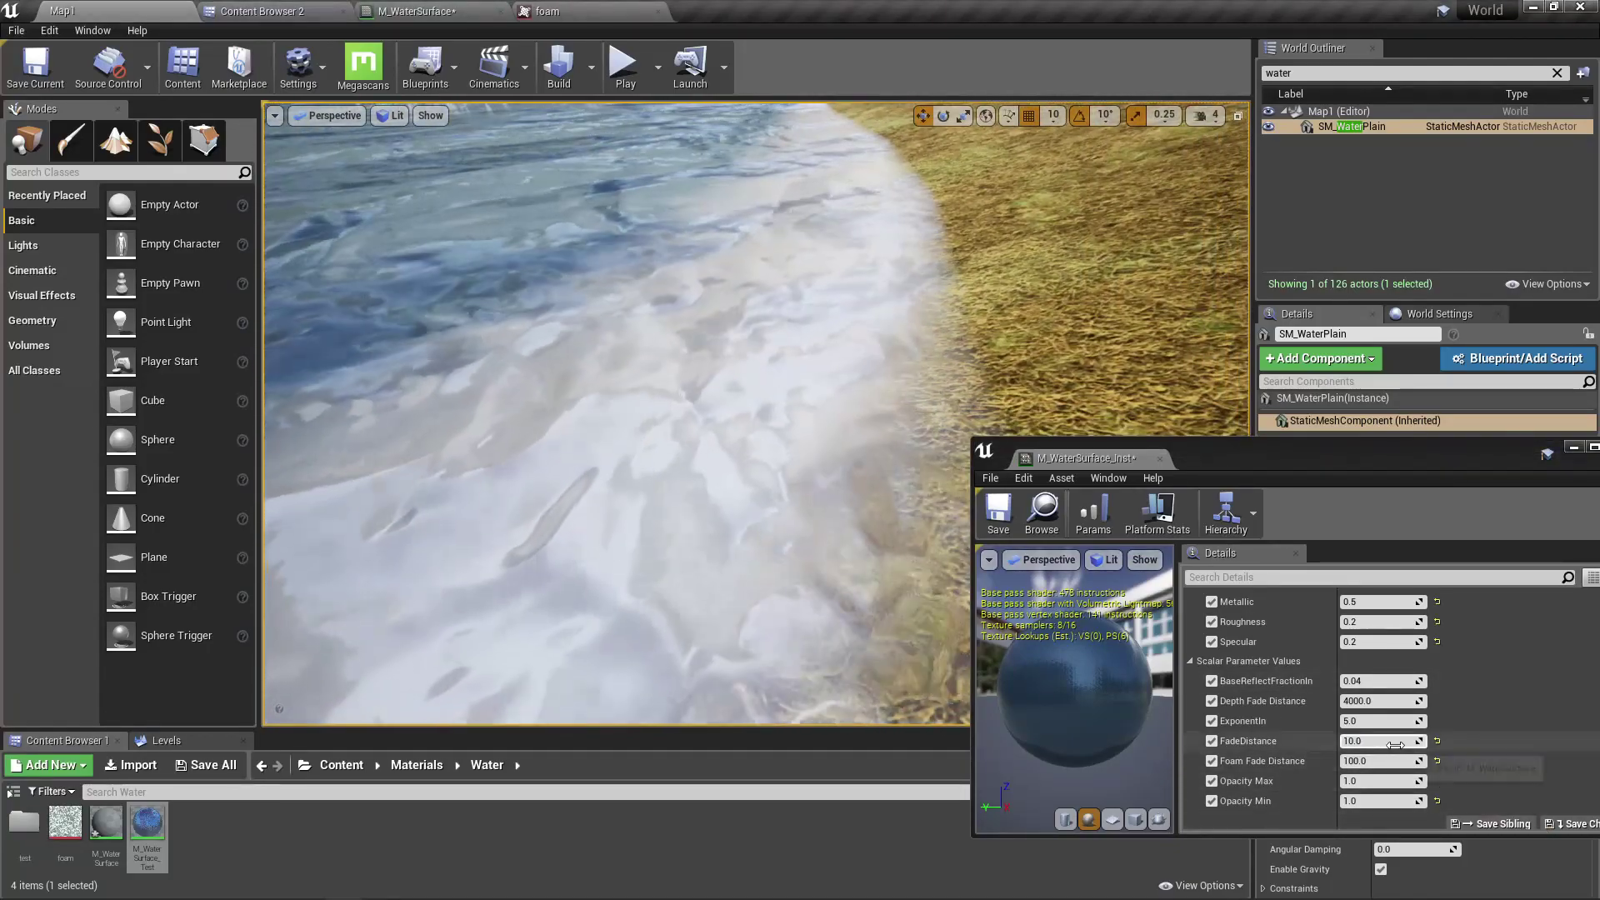
{"action": "mouse_move", "coordinate": [850, 597]}
{"action": "right_mouse_down"}
{"action": "mouse_move", "coordinate": [925, 608]}
{"action": "mouse_move", "coordinate": [808, 583]}
{"action": "mouse_move", "coordinate": [843, 583]}
{"action": "right_mouse_up"}
{"action": "right_click_drag", "start_coordinate": [588, 513], "coordinate": [462, 446]}
{"action": "scroll", "coordinate": [485, 594], "scroll_direction": "down", "scroll_amount": 5}
{"action": "right_click_drag", "start_coordinate": [559, 589], "coordinate": [539, 614]}
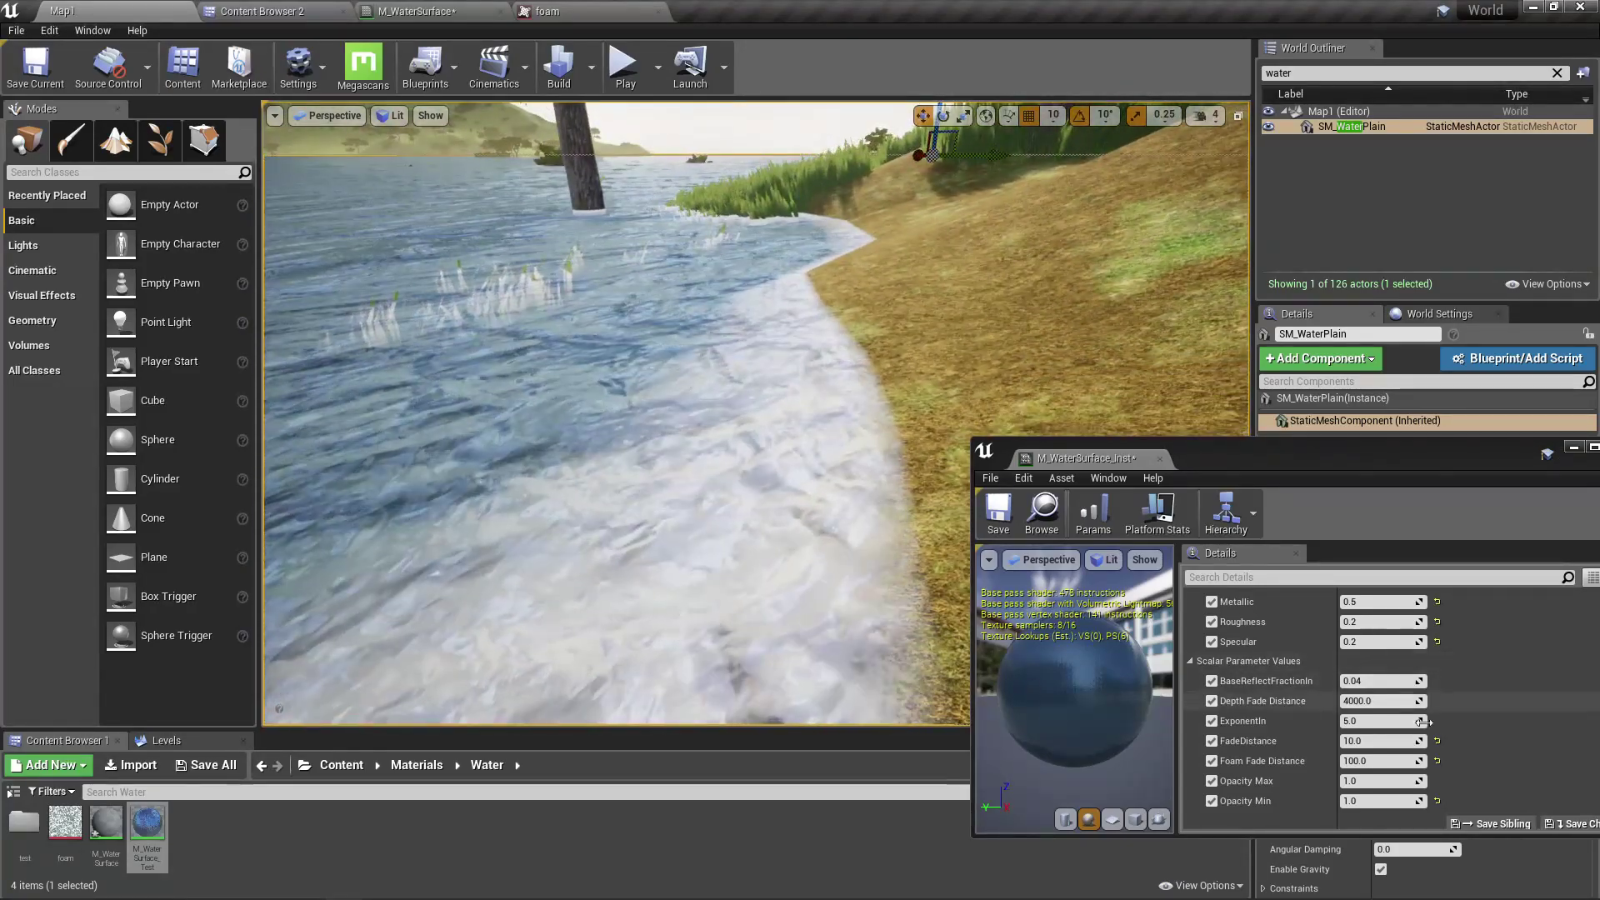
Undo the Foam Scale and FadeDistance edits of M_WaterSurface_Inst, back through enabling the Foam Scale override
{"action": "scroll", "coordinate": [1442, 721], "scroll_direction": "up", "scroll_amount": 5}
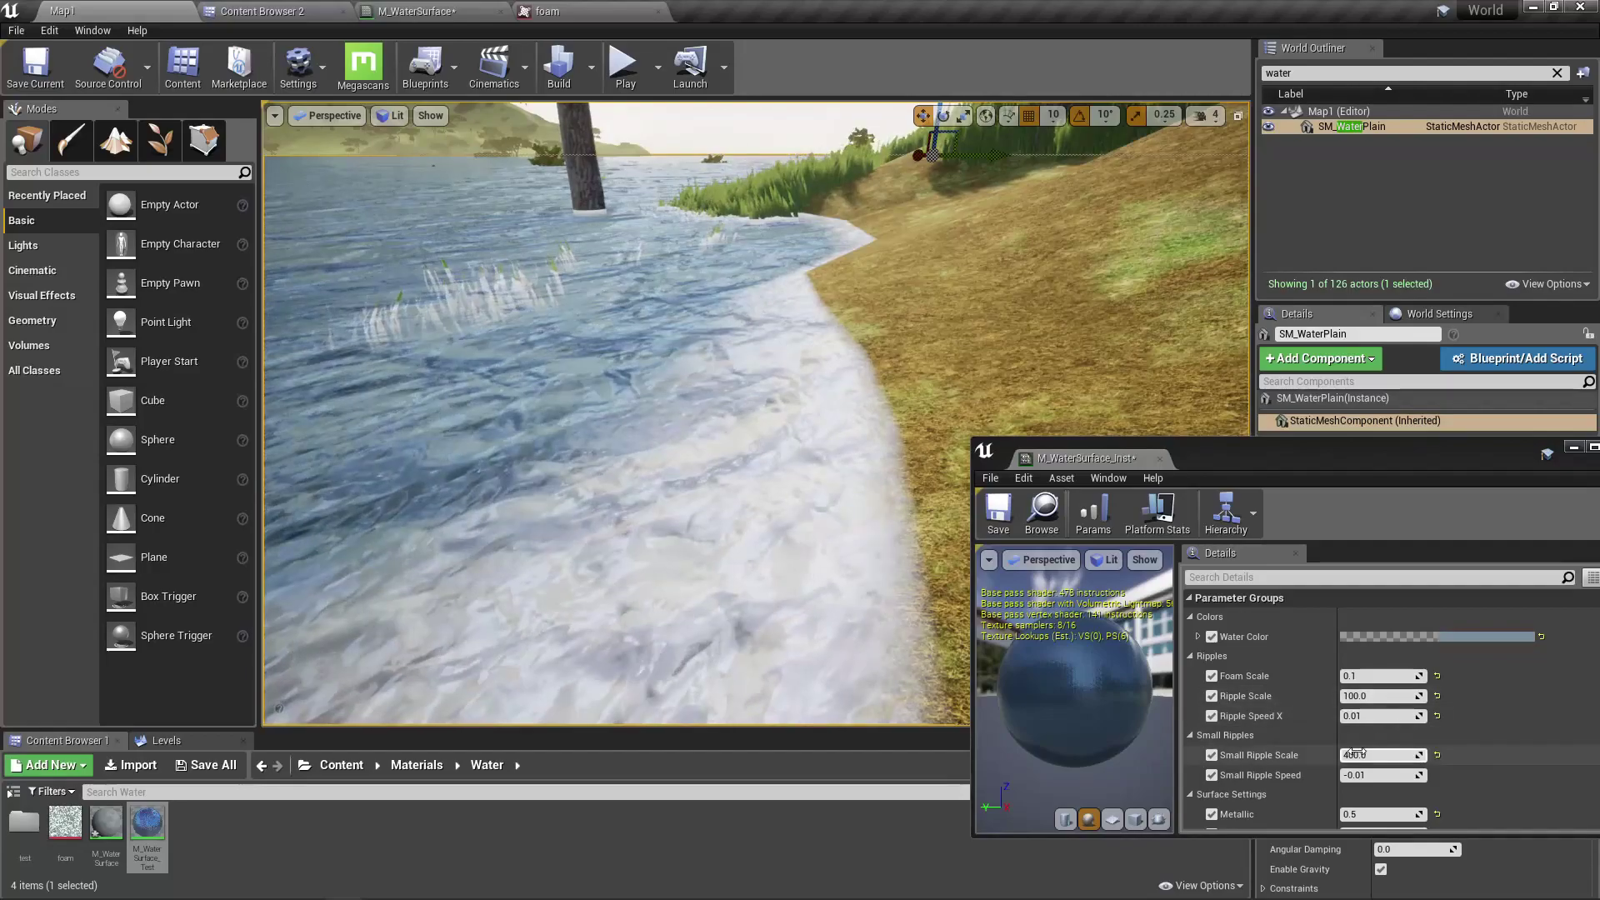
{"action": "left_click", "coordinate": [1385, 717]}
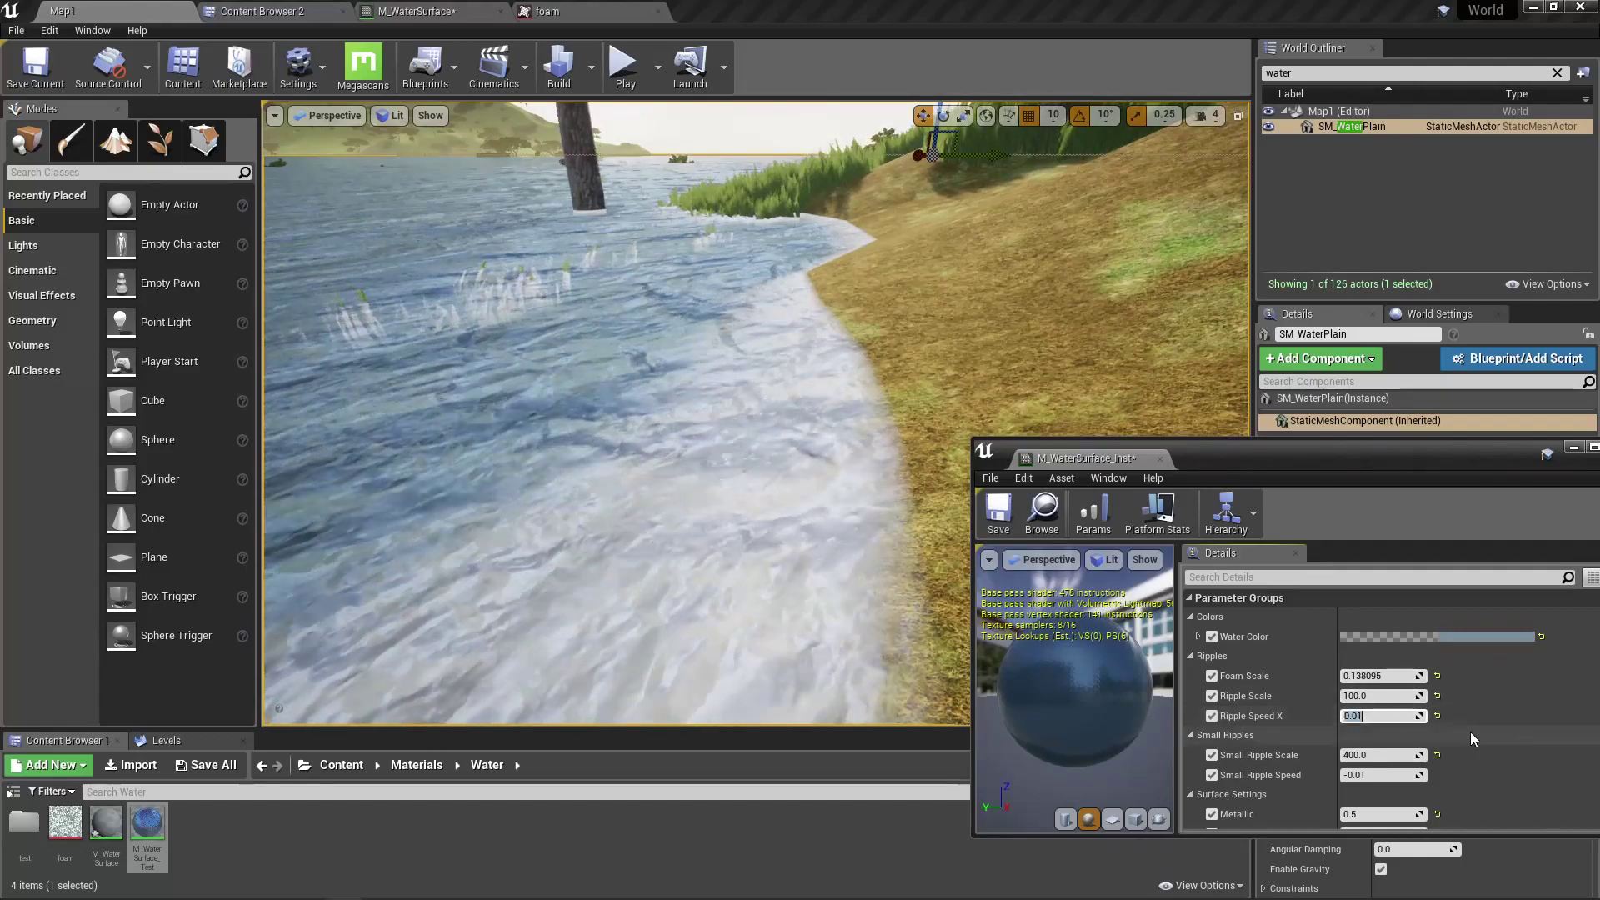
{"action": "key", "text": "ctrl+z"}
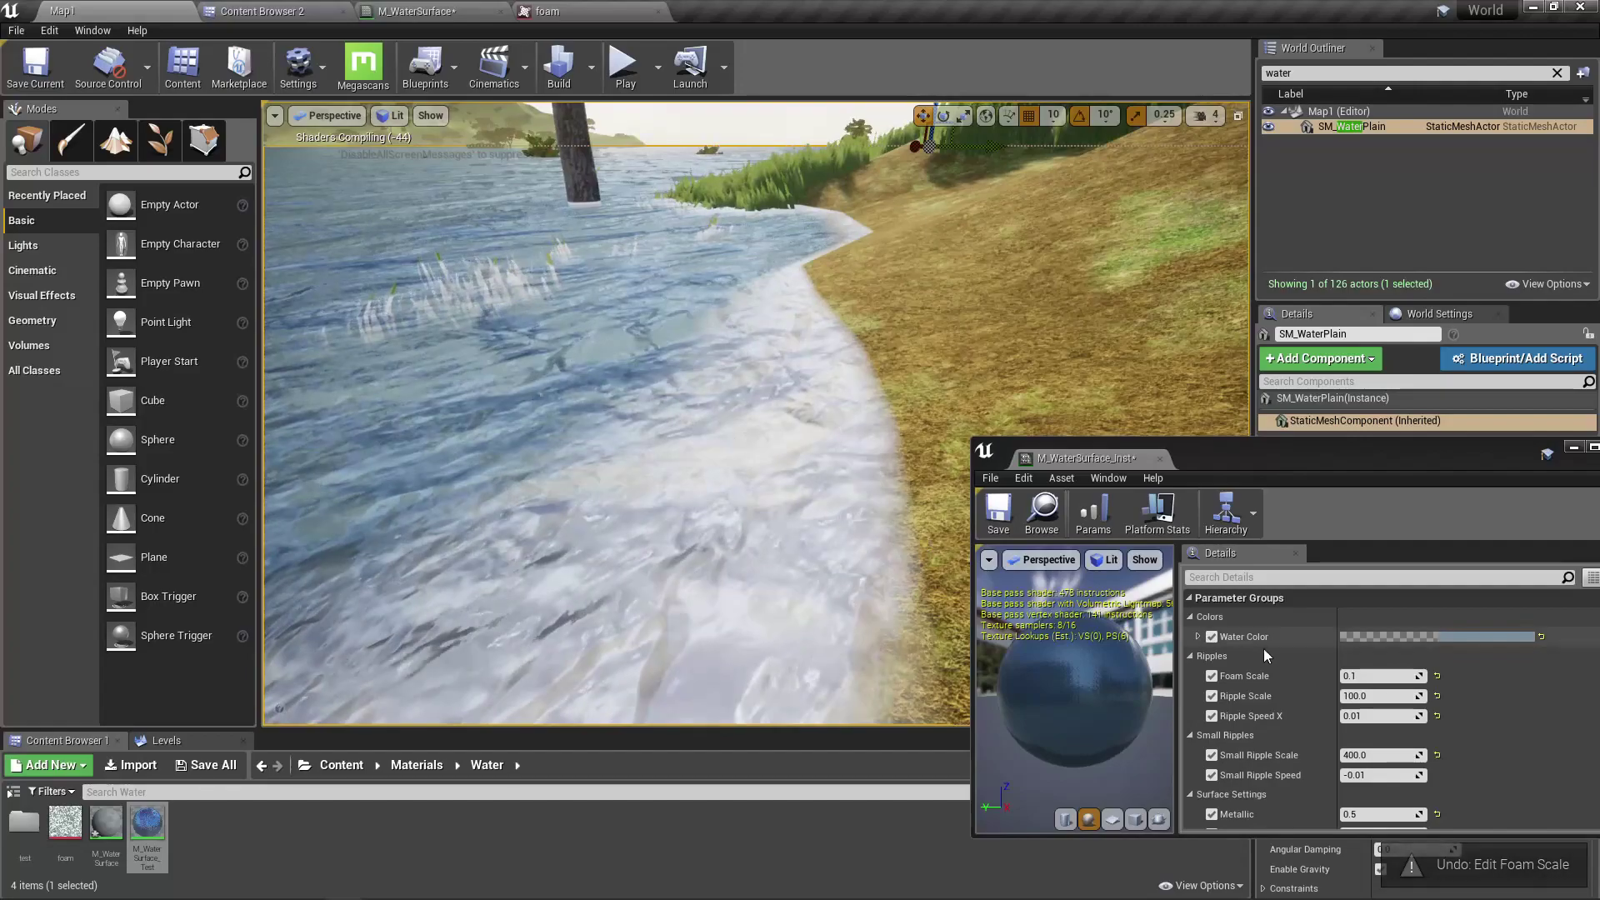
{"action": "key", "text": "ctrl+z"}
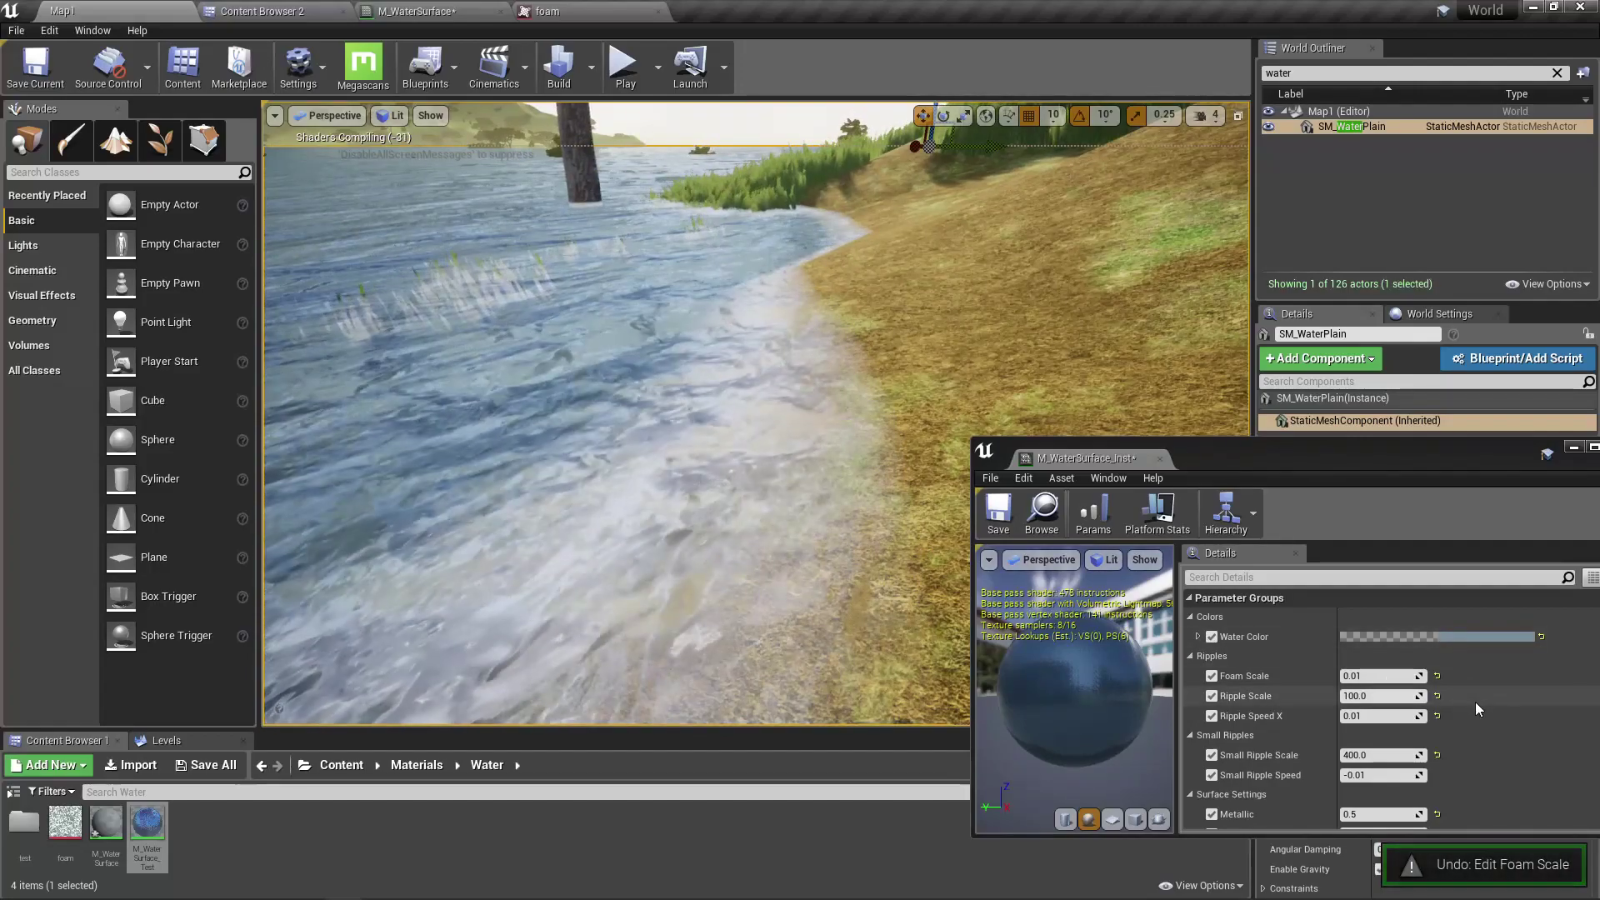
{"action": "key", "text": "ctrl+z"}
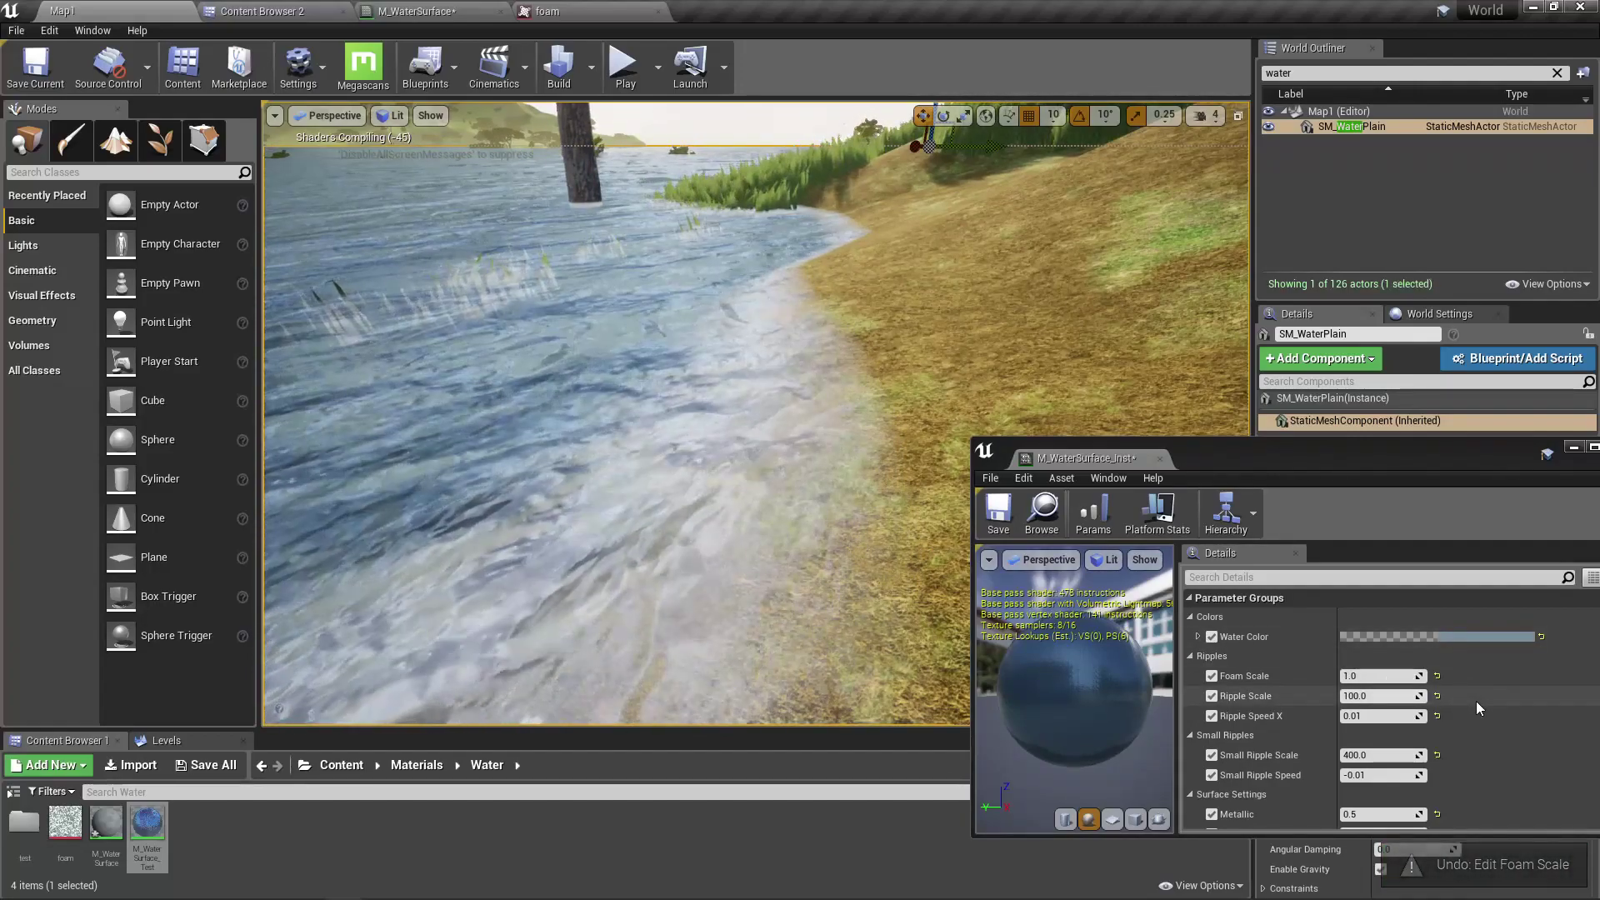
{"action": "key", "text": "ctrl+z"}
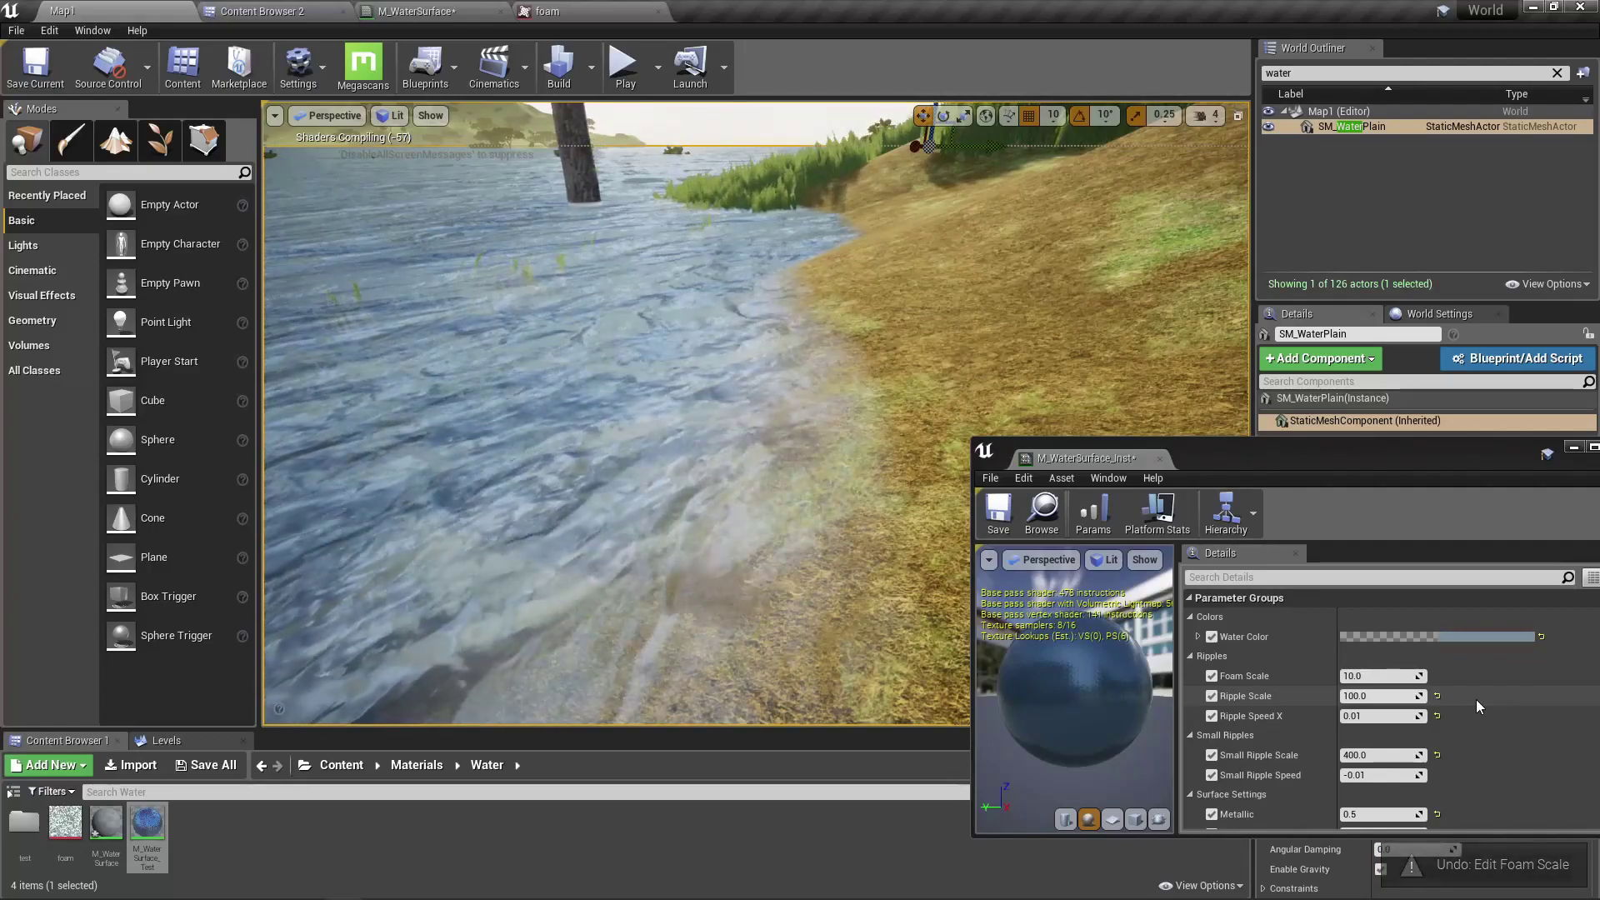
{"action": "key", "text": "ctrl+z"}
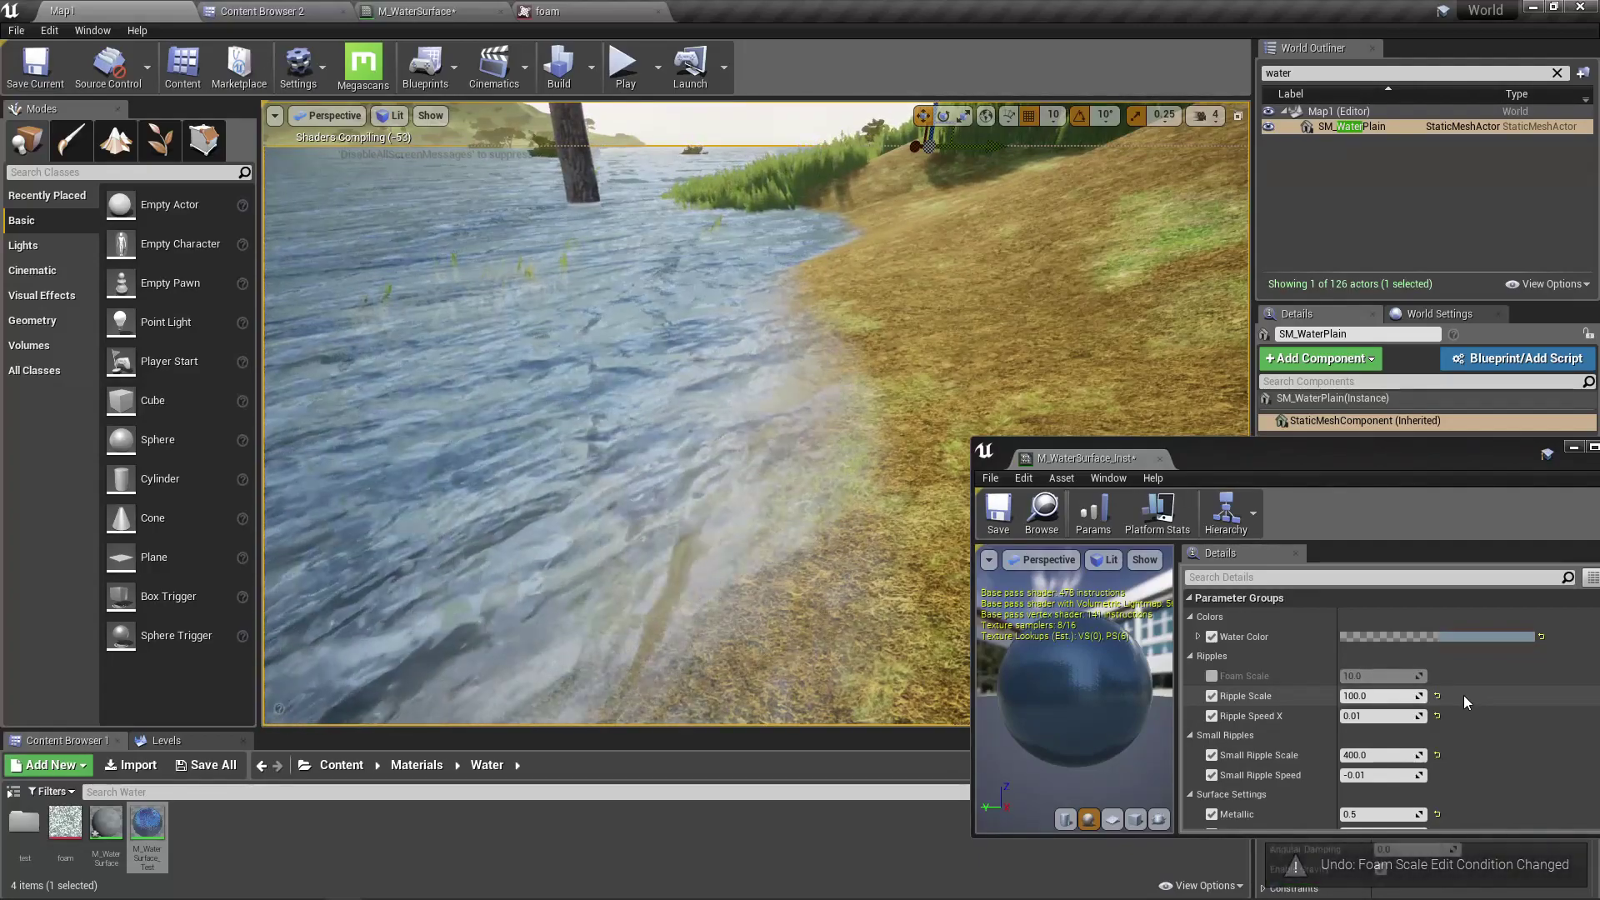
Redo the undone edits of M_WaterSurface_Inst up to Foam Scale 0.1 and the FadeDistance change
{"action": "key", "text": "ctrl+y"}
{"action": "key", "text": "ctrl+y"}
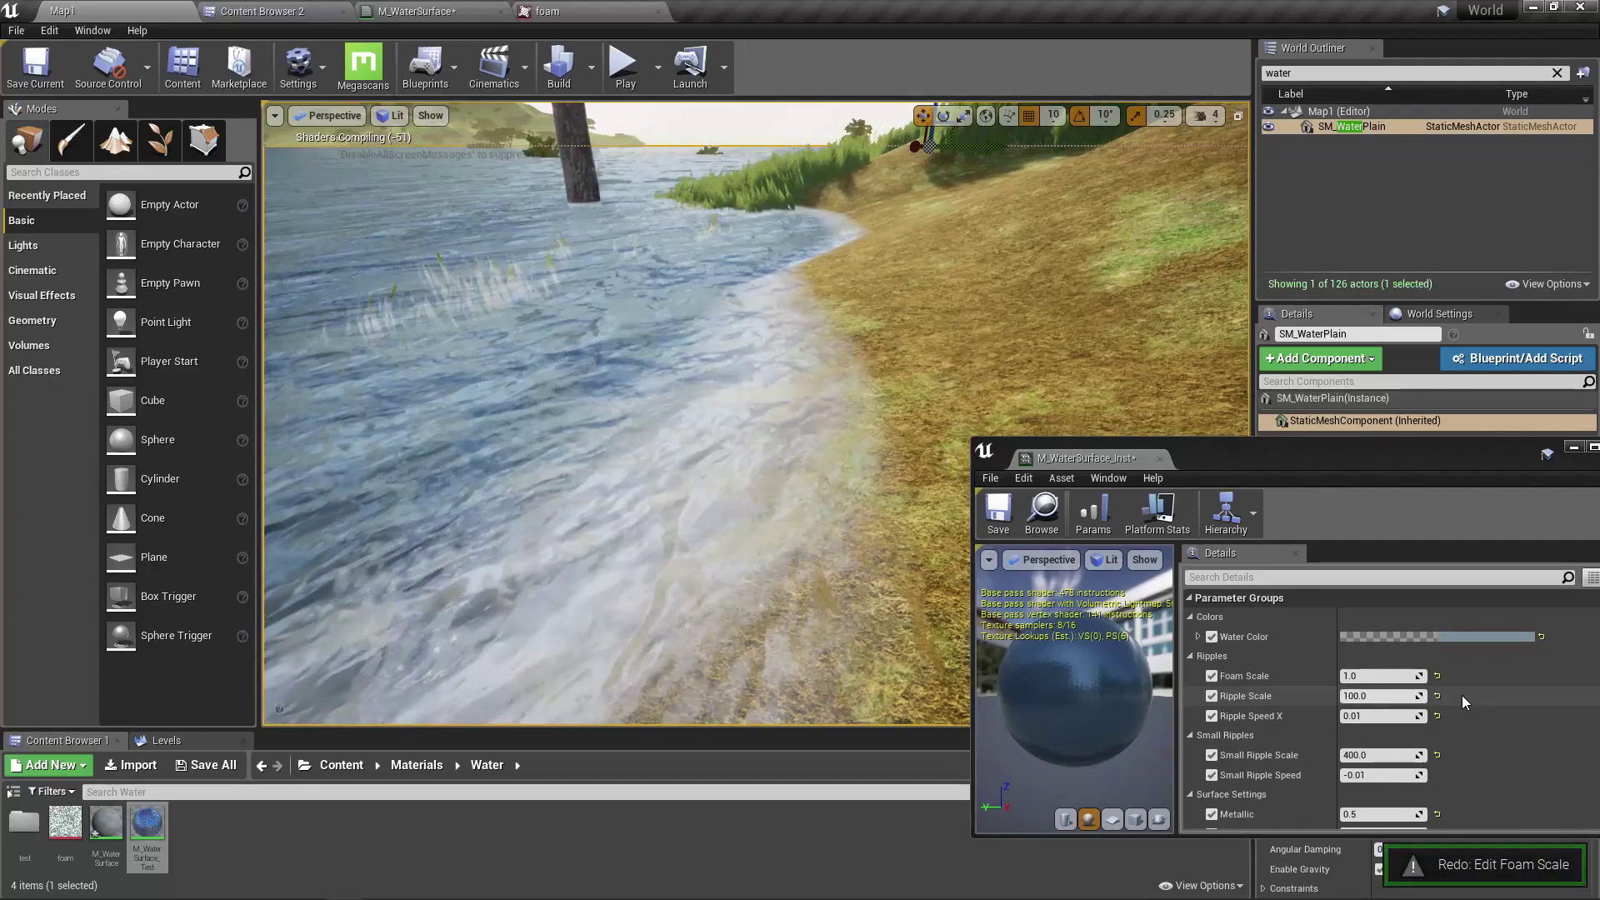
{"action": "key", "text": "ctrl+y"}
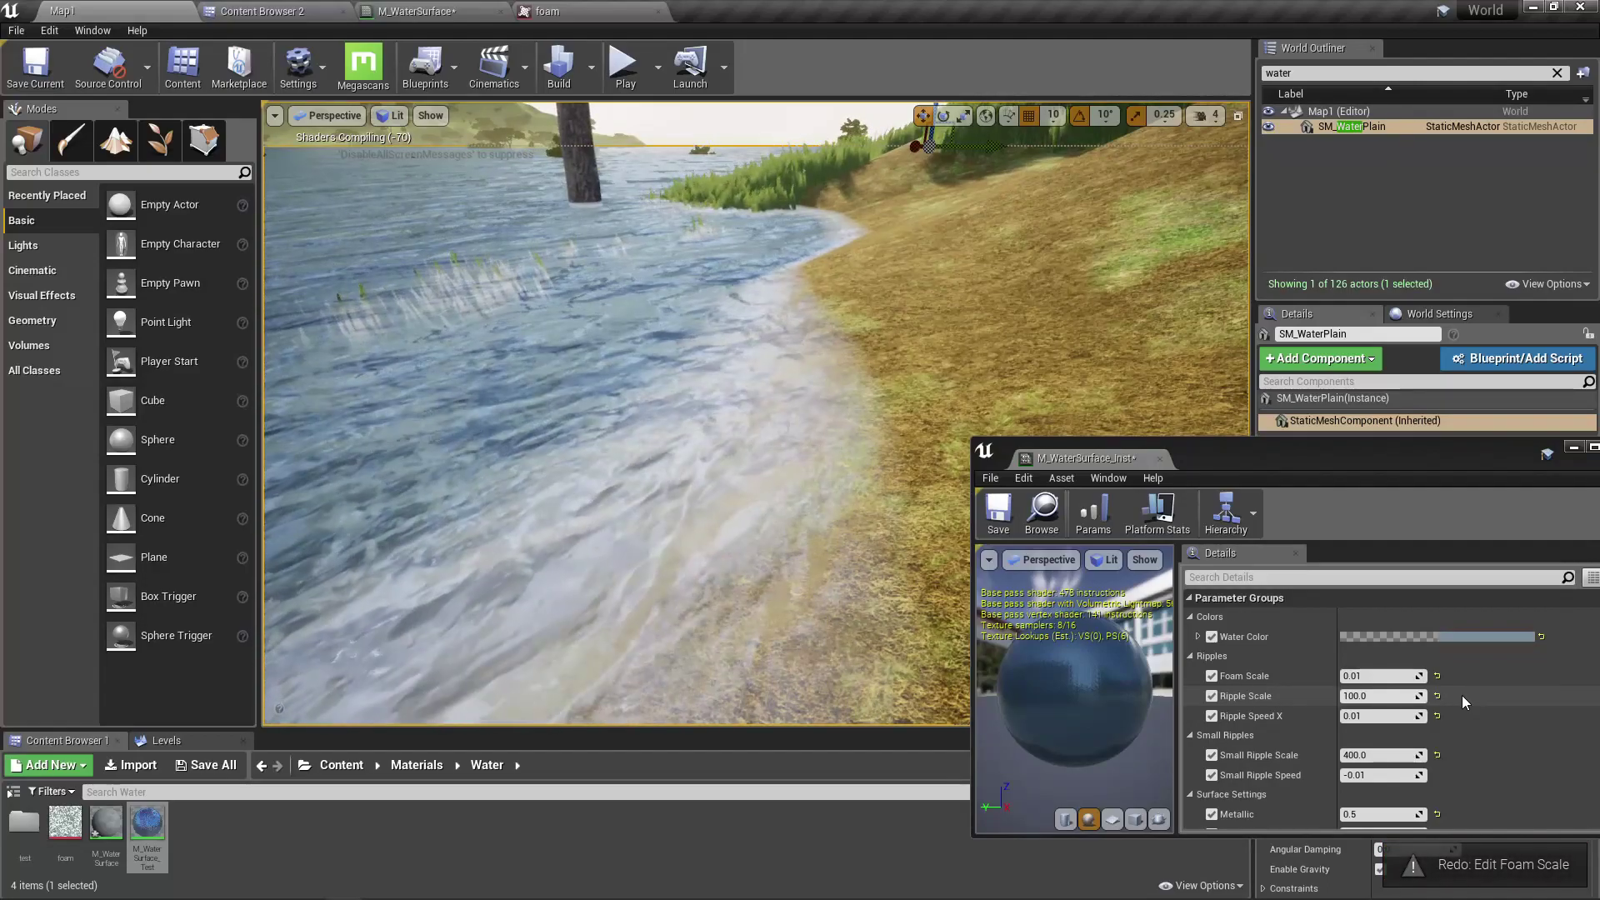
{"action": "key", "text": "ctrl+y"}
{"action": "key", "text": "ctrl+y"}
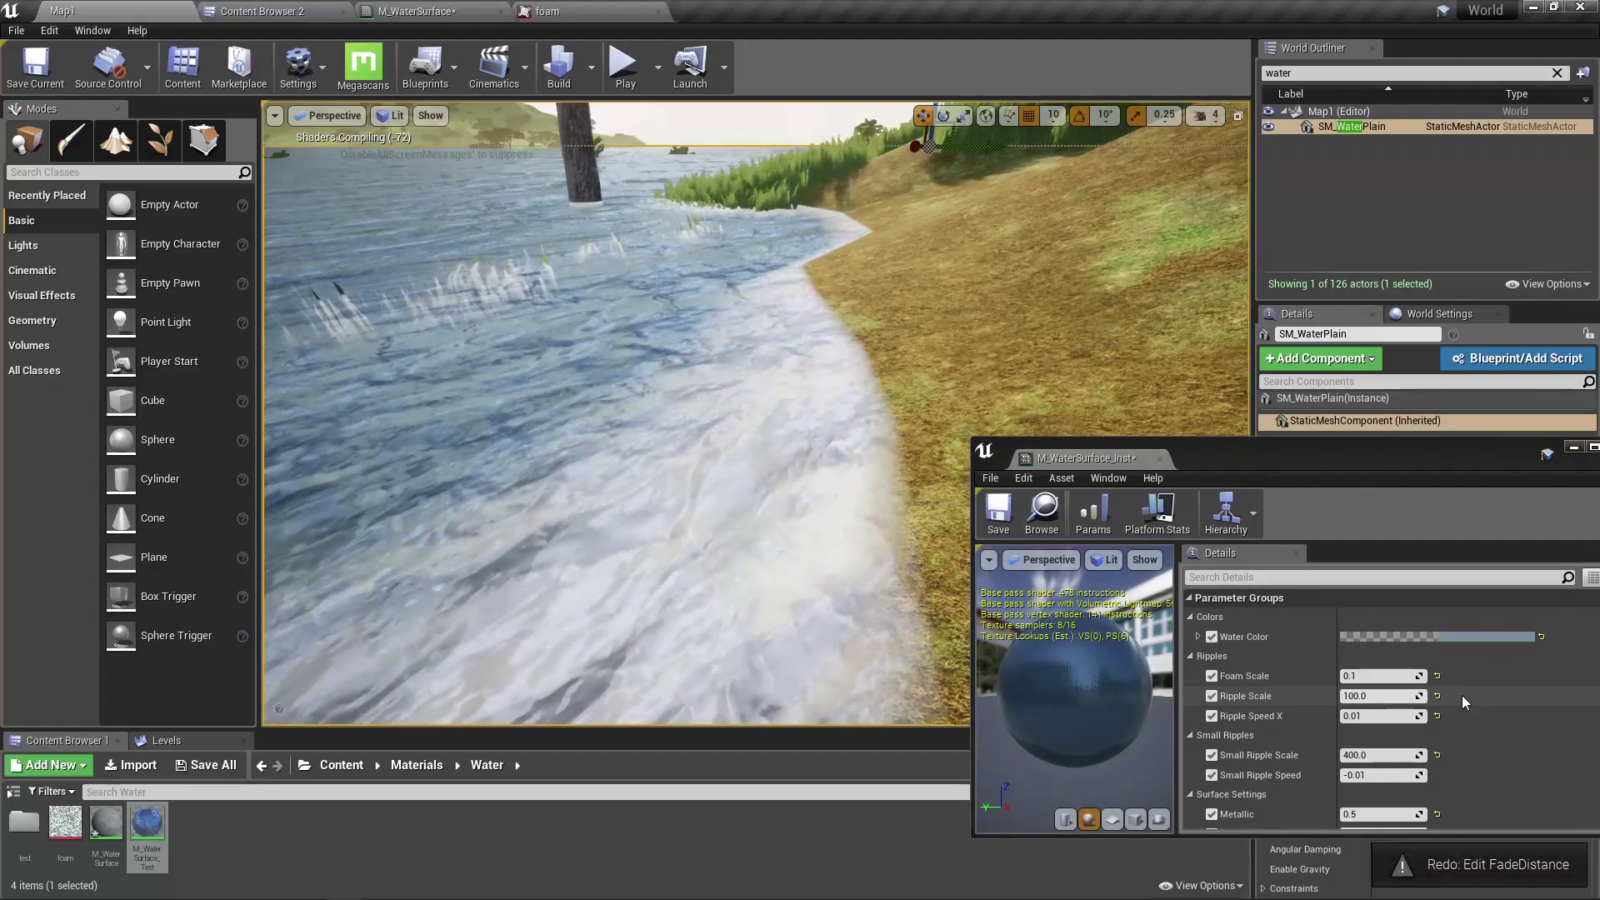
Set the Foam Scale of M_WaterSurface_Inst to 1 and view the foam close to the bank
{"action": "left_click", "coordinate": [1396, 677]}
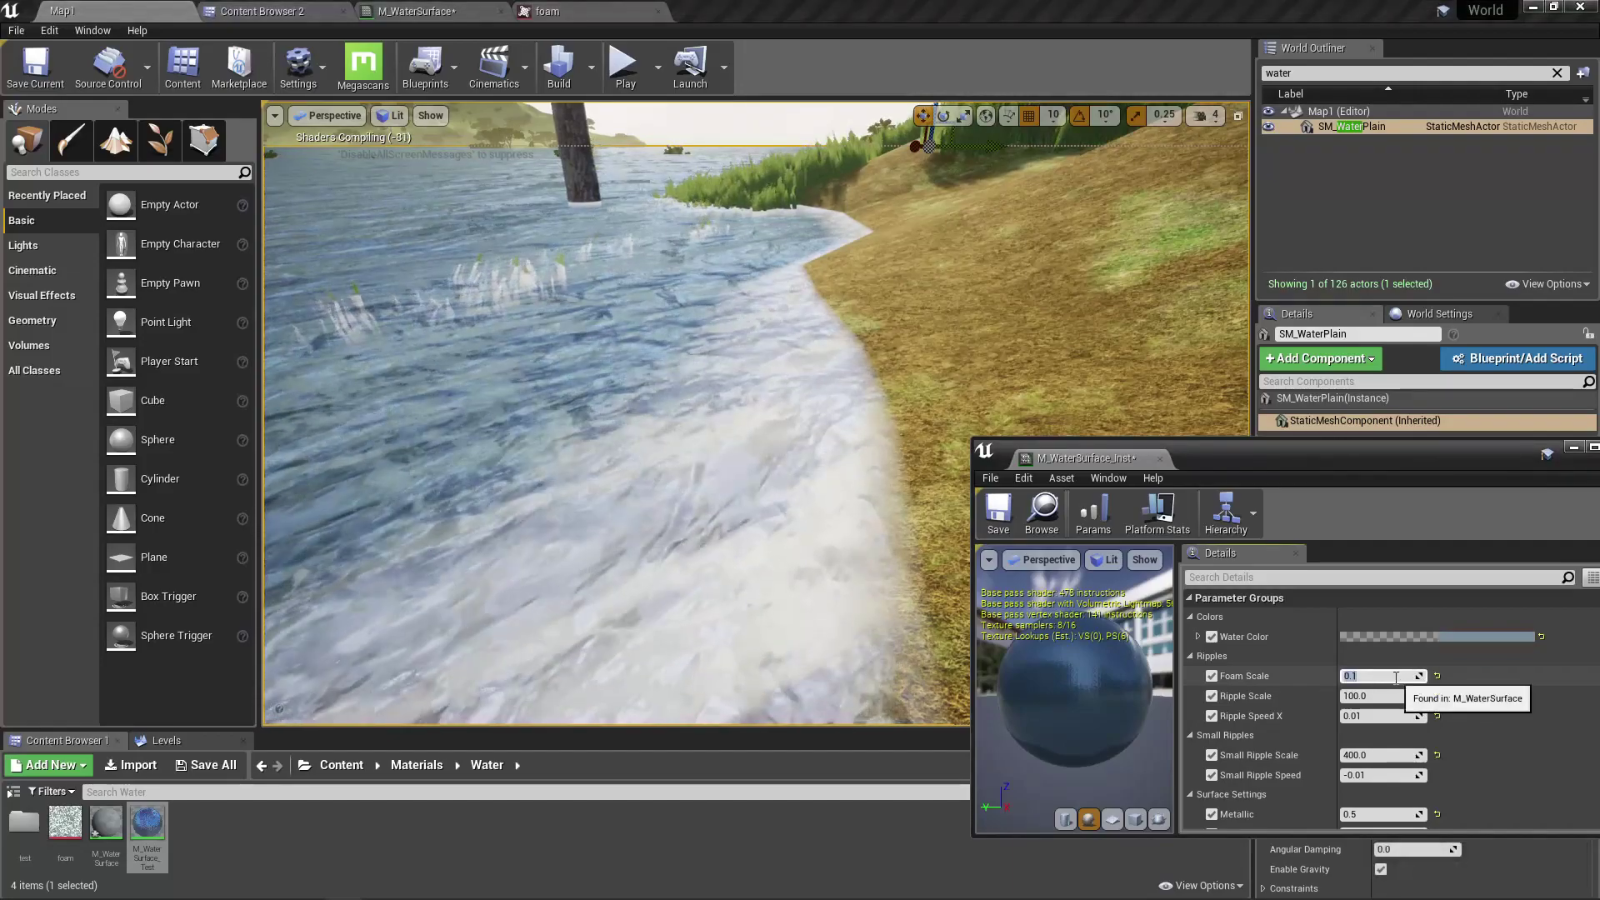
{"action": "type", "text": "1"}
{"action": "key", "text": "Return"}
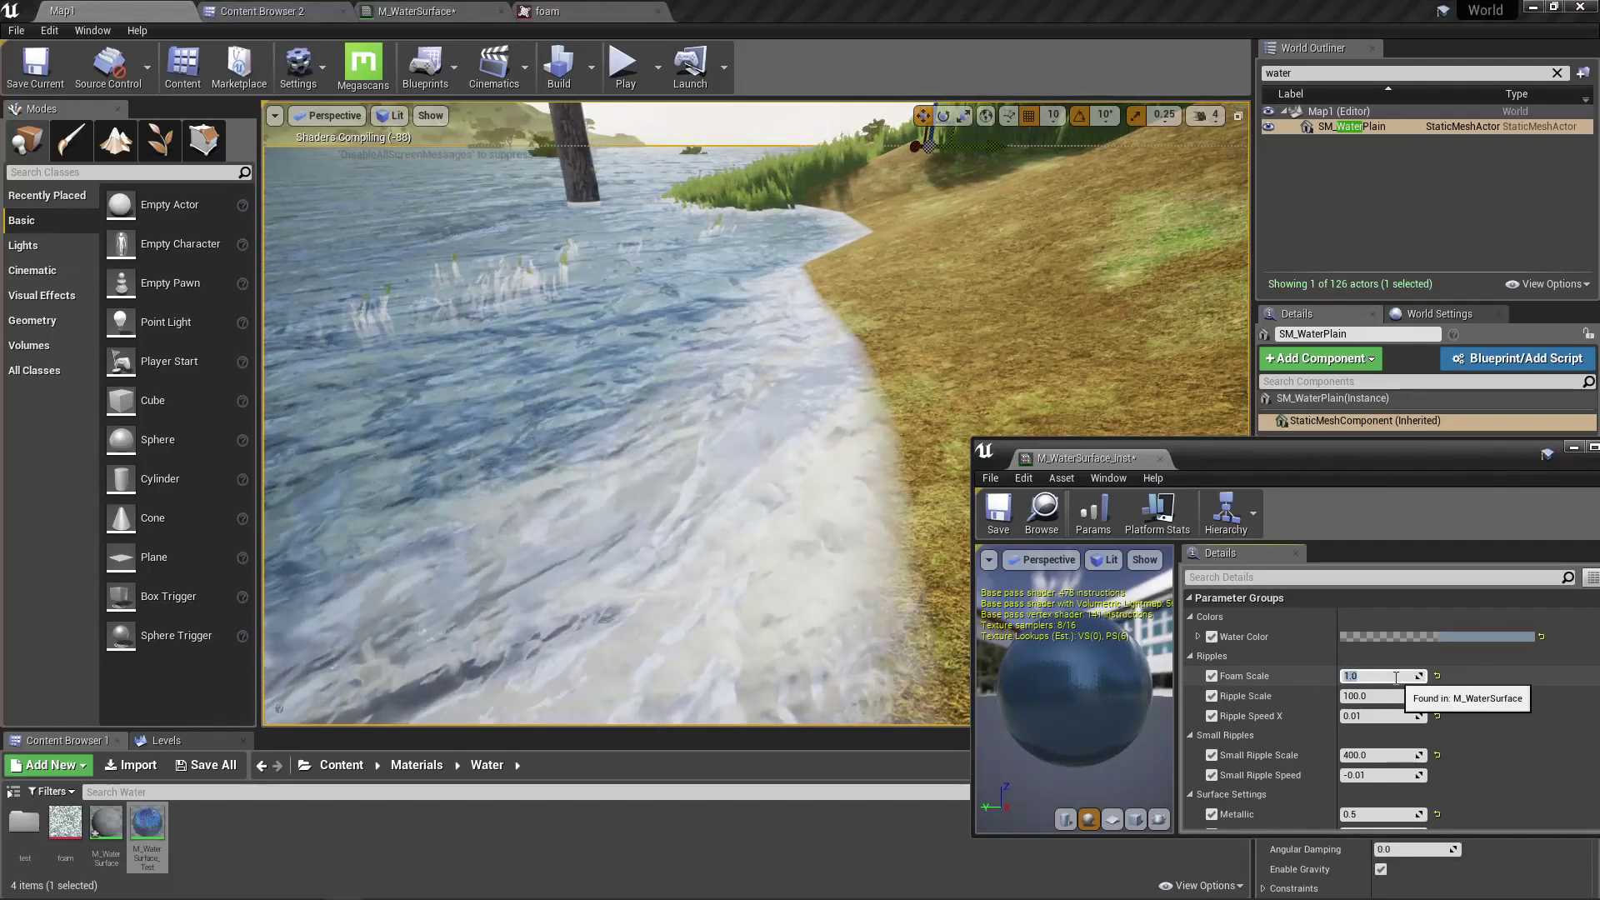
{"action": "mouse_move", "coordinate": [750, 417]}
{"action": "right_mouse_down"}
{"action": "mouse_move", "coordinate": [717, 567]}
{"action": "mouse_move", "coordinate": [916, 500]}
{"action": "mouse_move", "coordinate": [833, 500]}
{"action": "mouse_move", "coordinate": [749, 417]}
{"action": "right_mouse_up"}
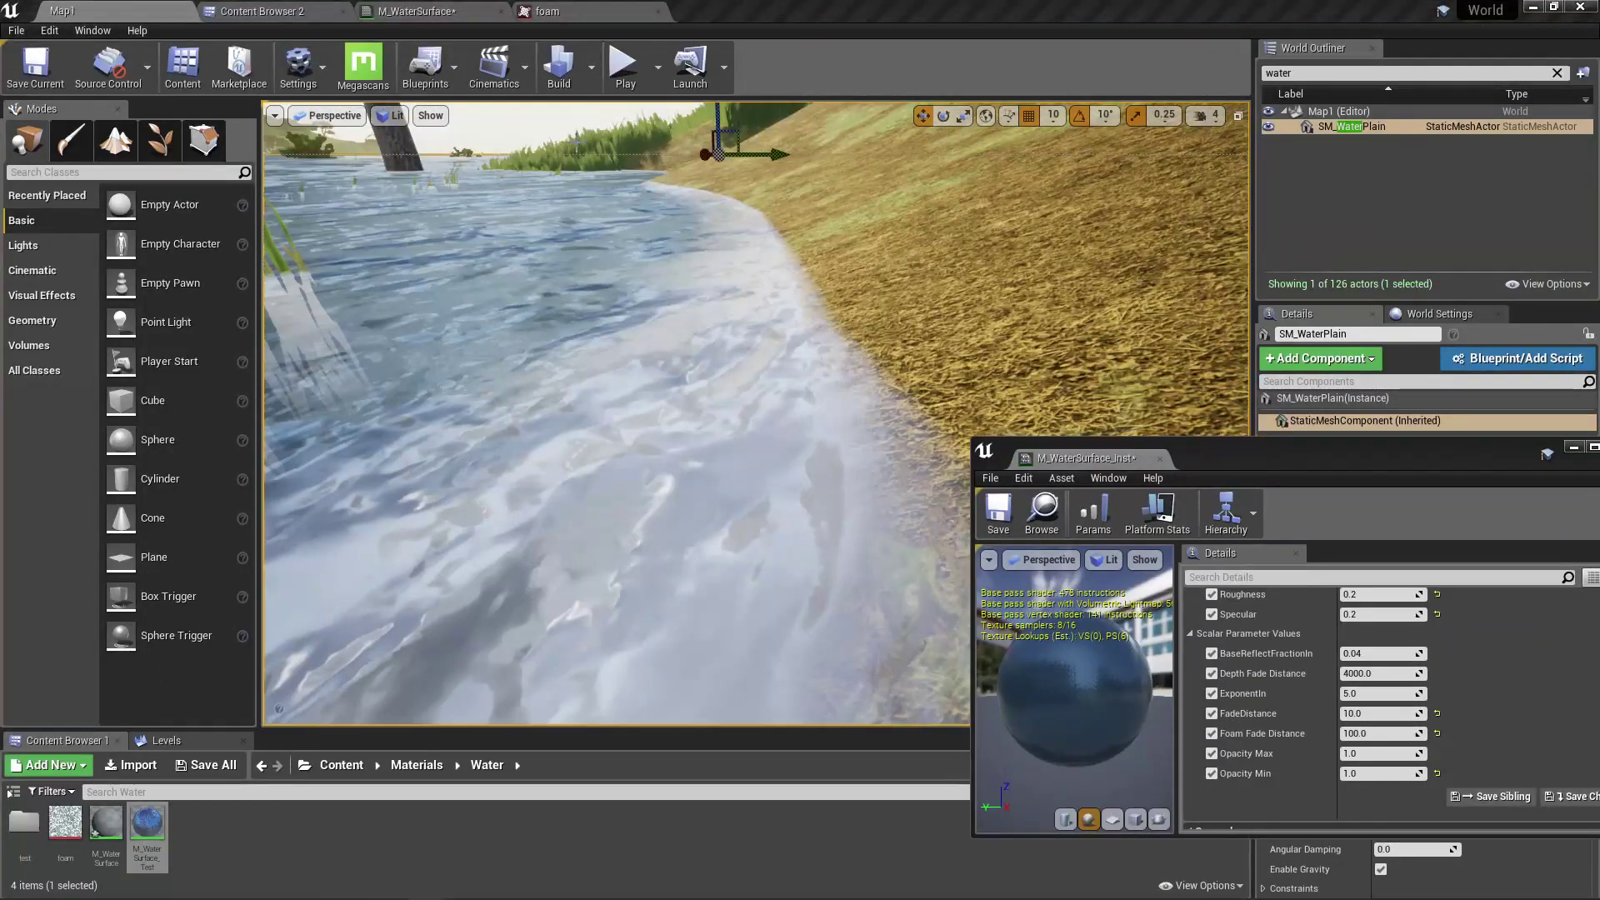
Break the link from the Depth Fade node to the Opacity input of M_WaterSurface and apply the material
{"action": "left_click", "coordinate": [414, 11]}
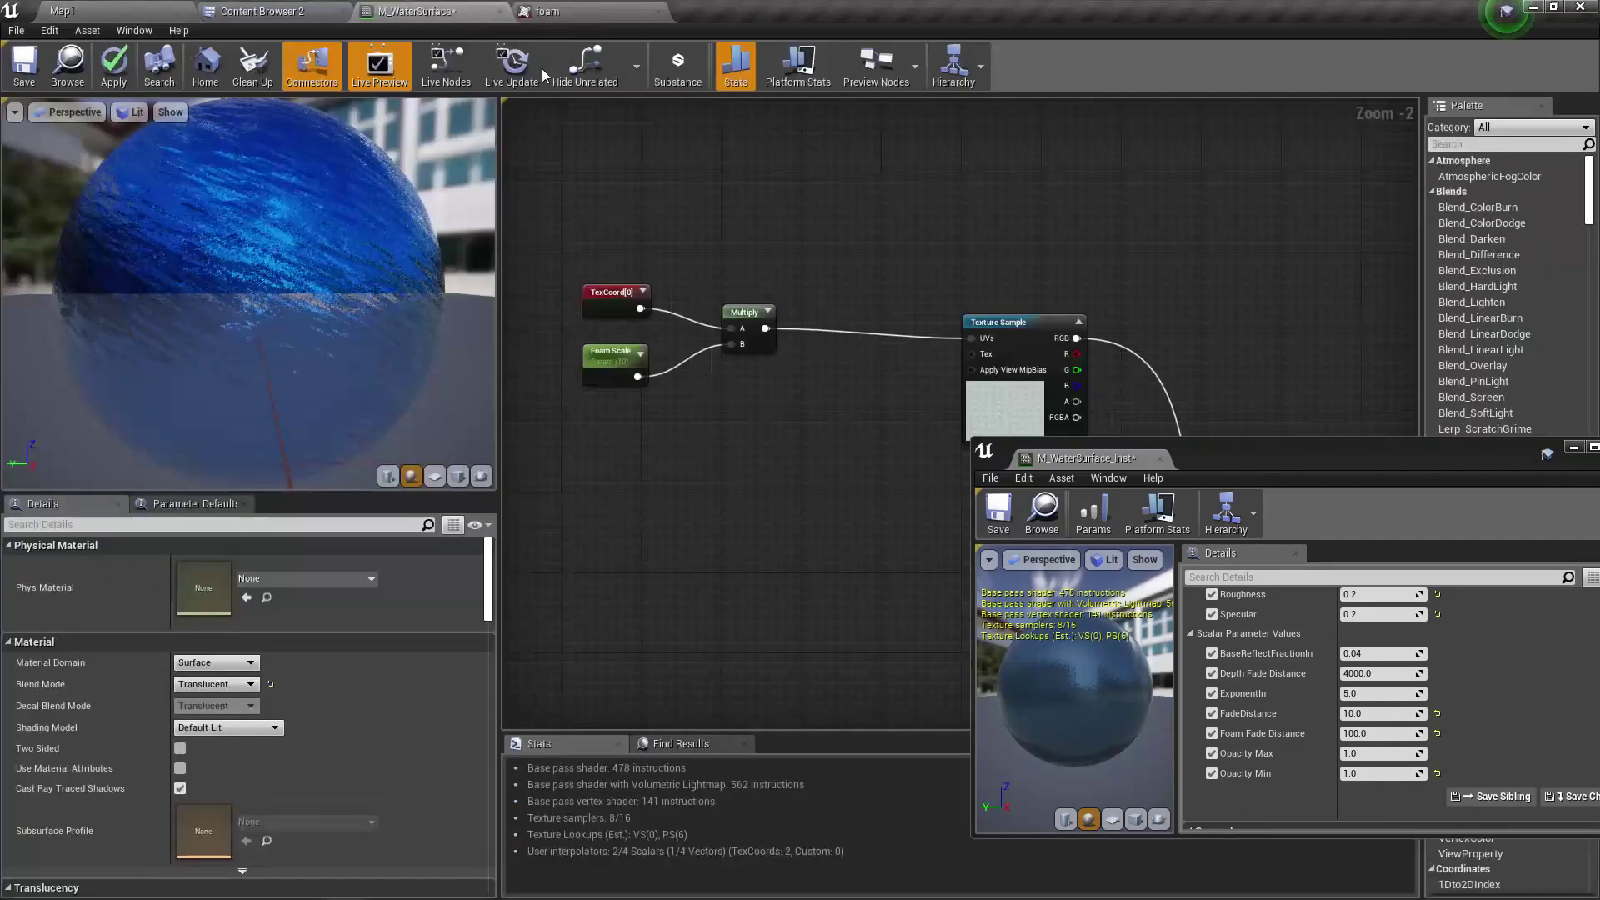
{"action": "scroll", "coordinate": [598, 348], "scroll_direction": "up", "scroll_amount": 4}
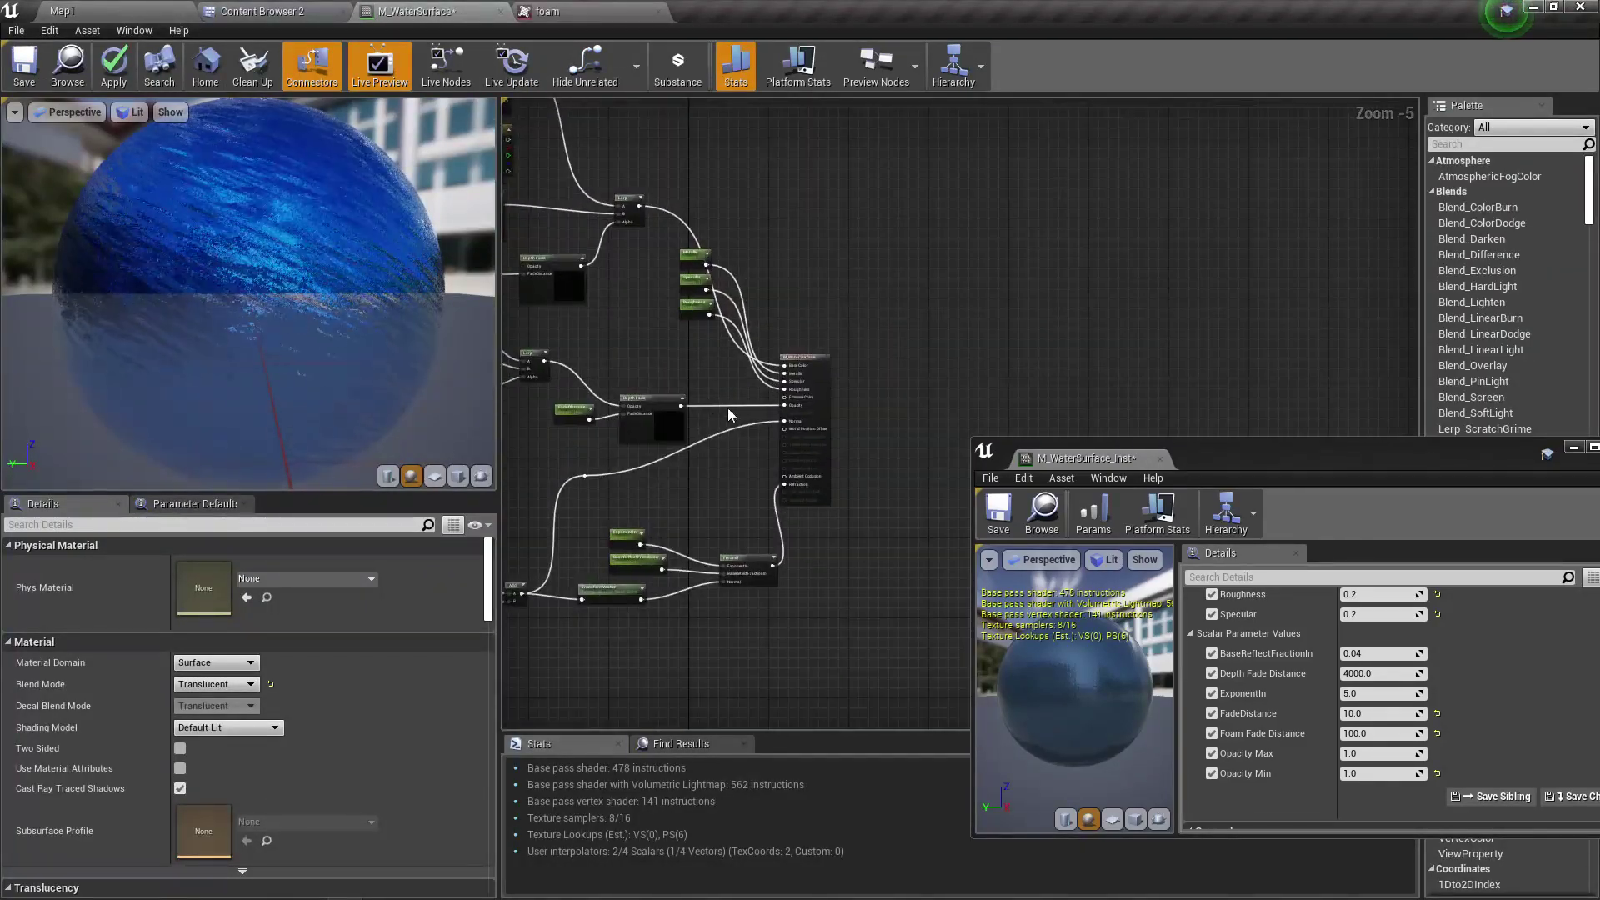
{"action": "right_click_drag", "start_coordinate": [756, 487], "coordinate": [716, 516]}
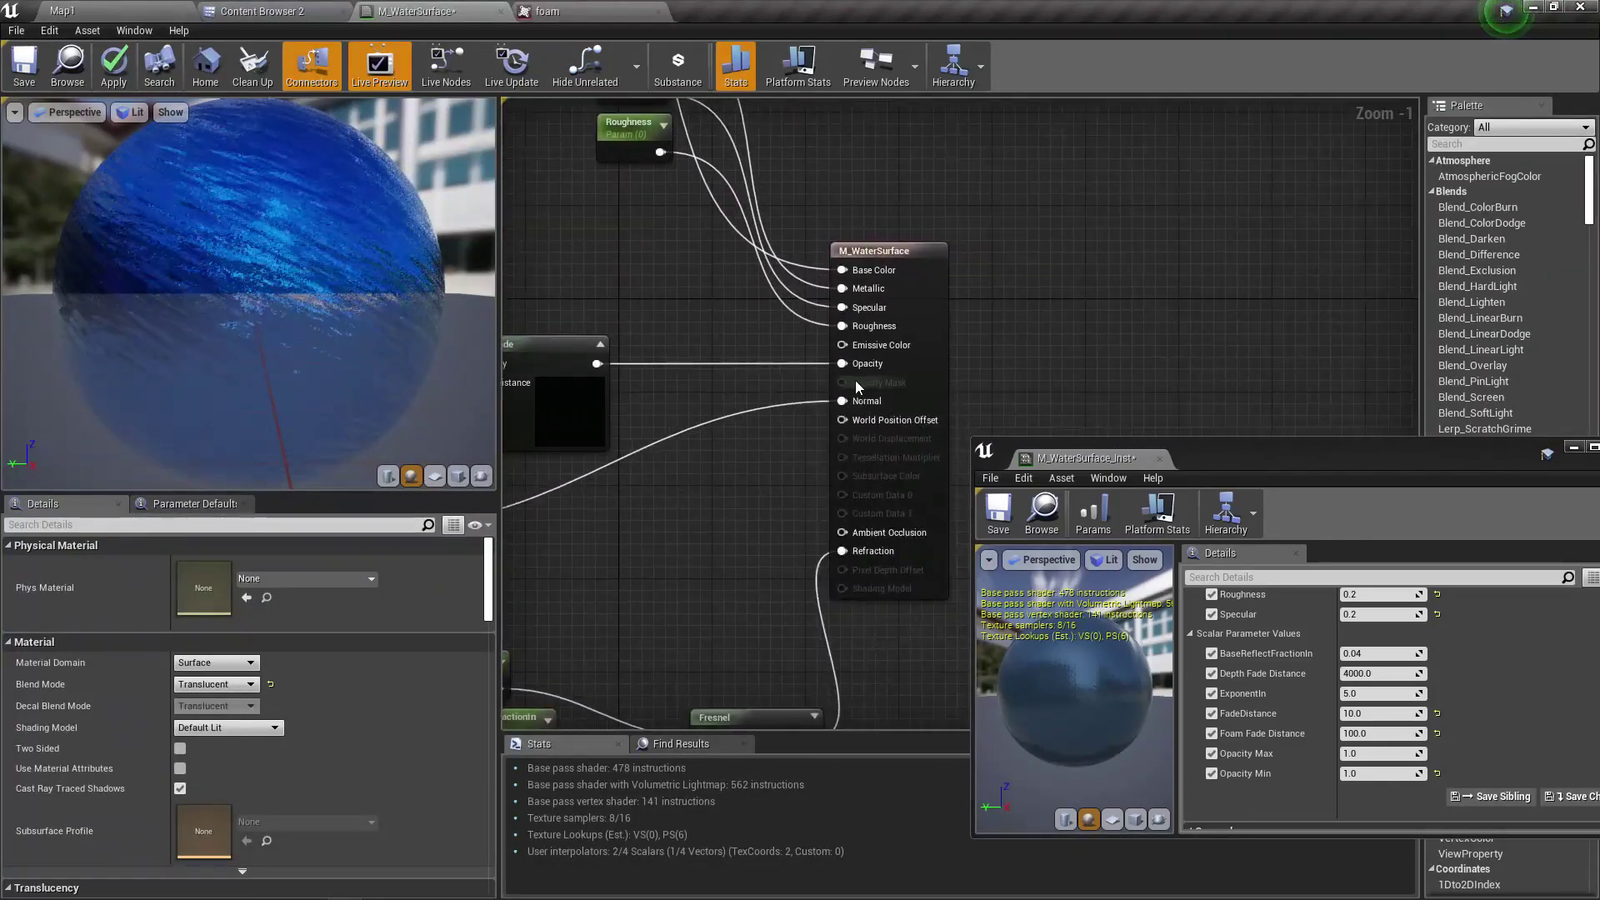
{"action": "right_click", "coordinate": [853, 368]}
{"action": "left_click", "coordinate": [882, 409]}
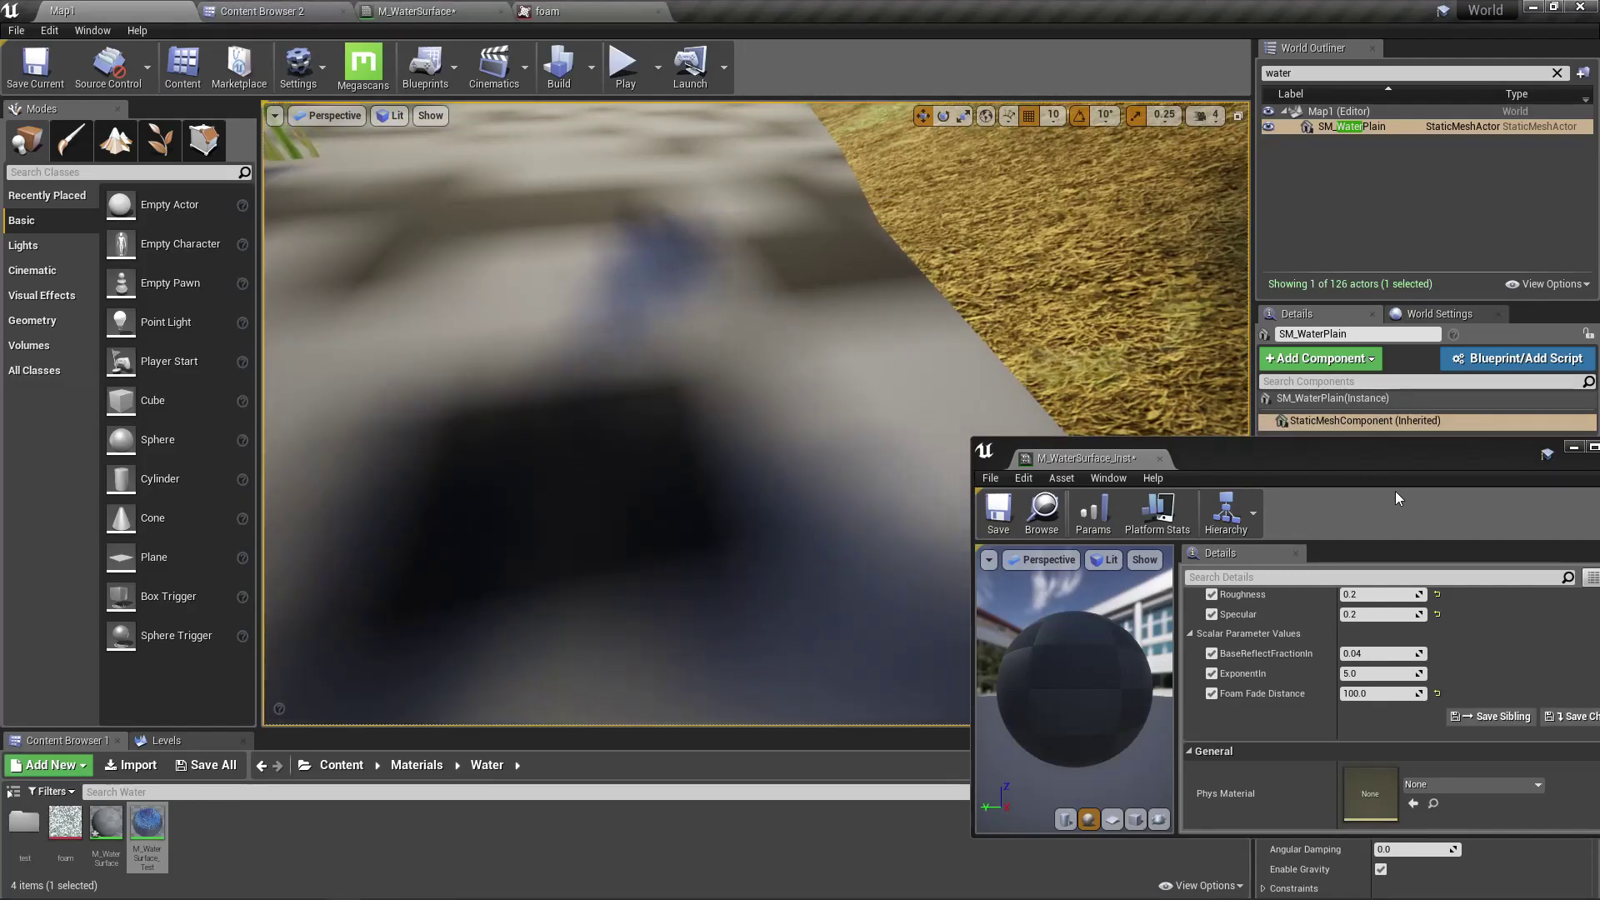
Show the Map1 viewport full screen beside the instance window and set the Foam Scale to 10
{"action": "left_click_drag", "start_coordinate": [1297, 458], "coordinate": [1316, 299]}
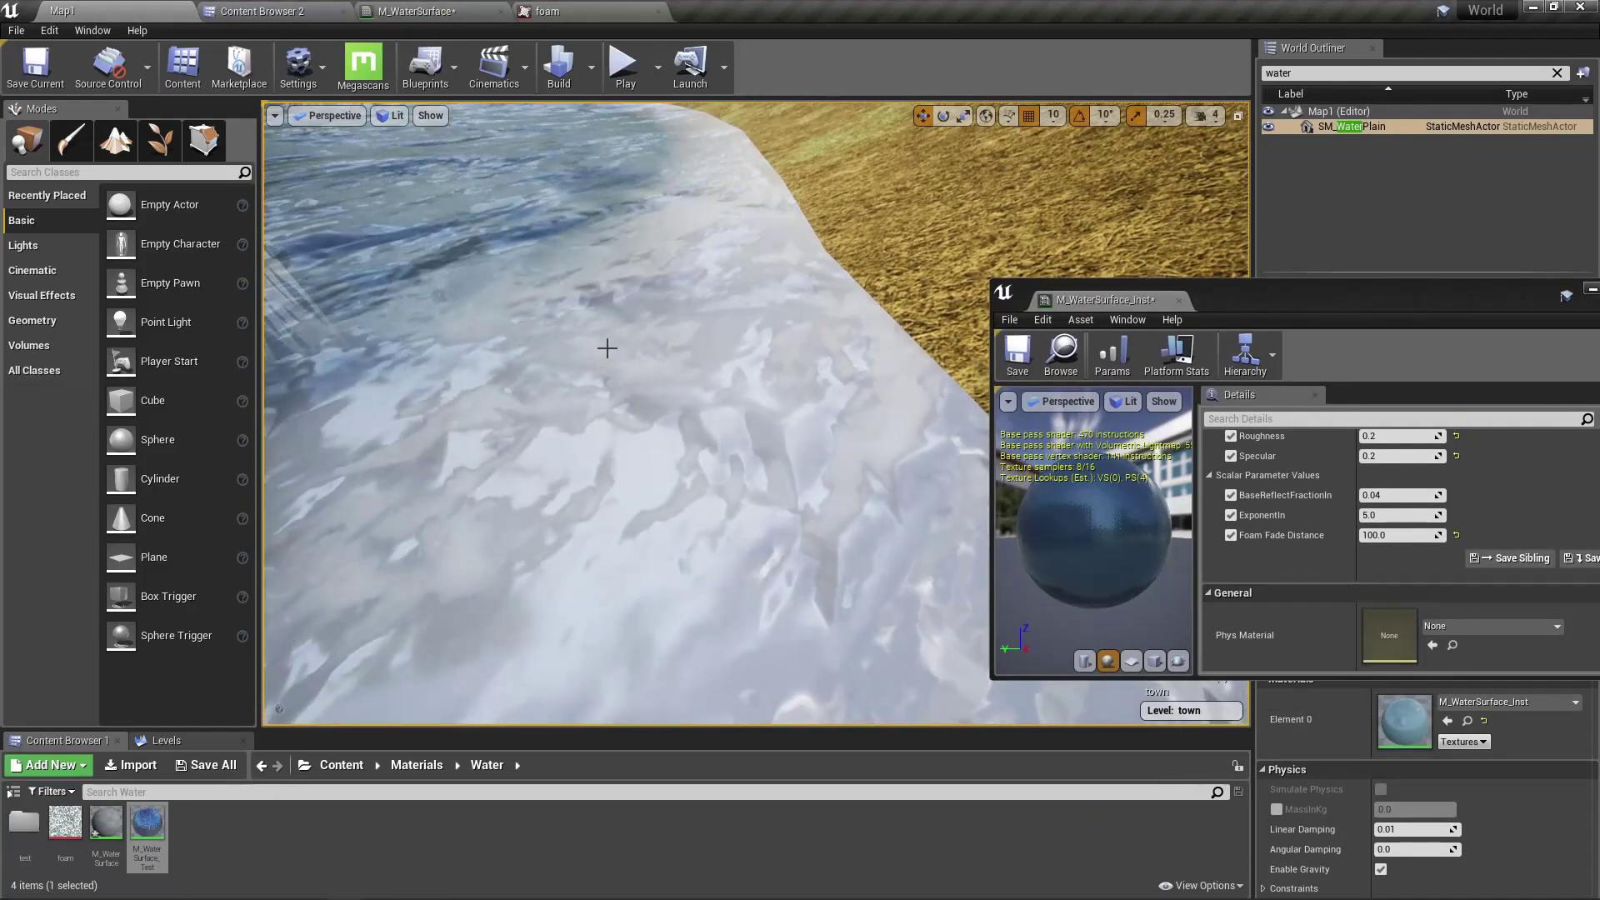
{"action": "key", "text": "F11"}
{"action": "right_click_drag", "start_coordinate": [600, 342], "coordinate": [517, 599]}
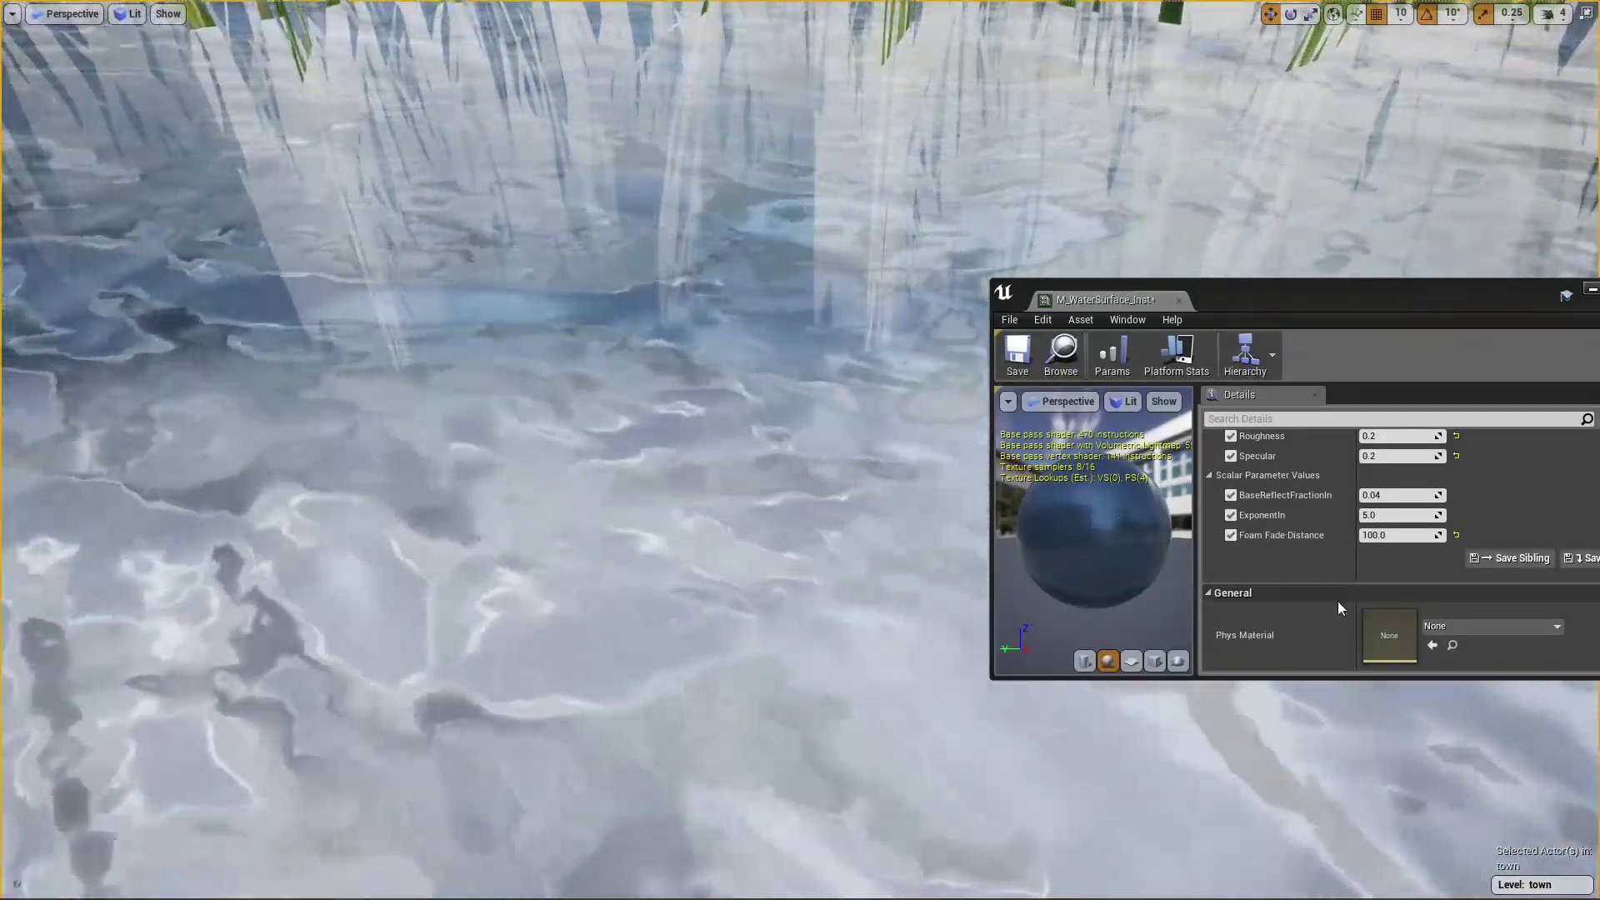
{"action": "scroll", "coordinate": [1486, 521], "scroll_direction": "up", "scroll_amount": 6}
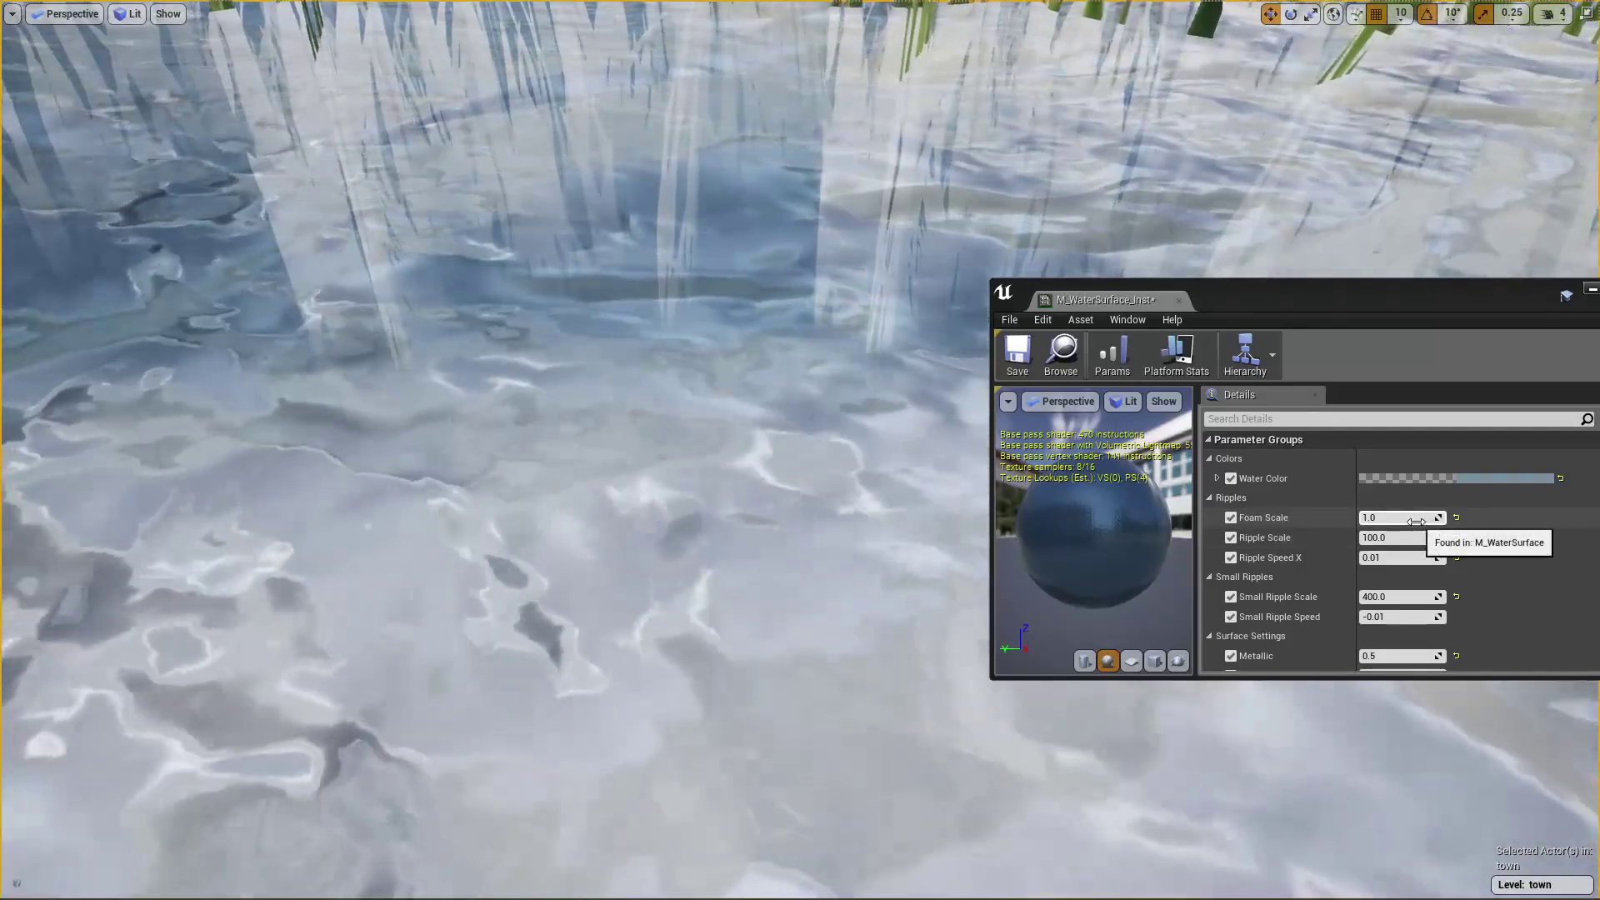
{"action": "left_click", "coordinate": [1415, 521]}
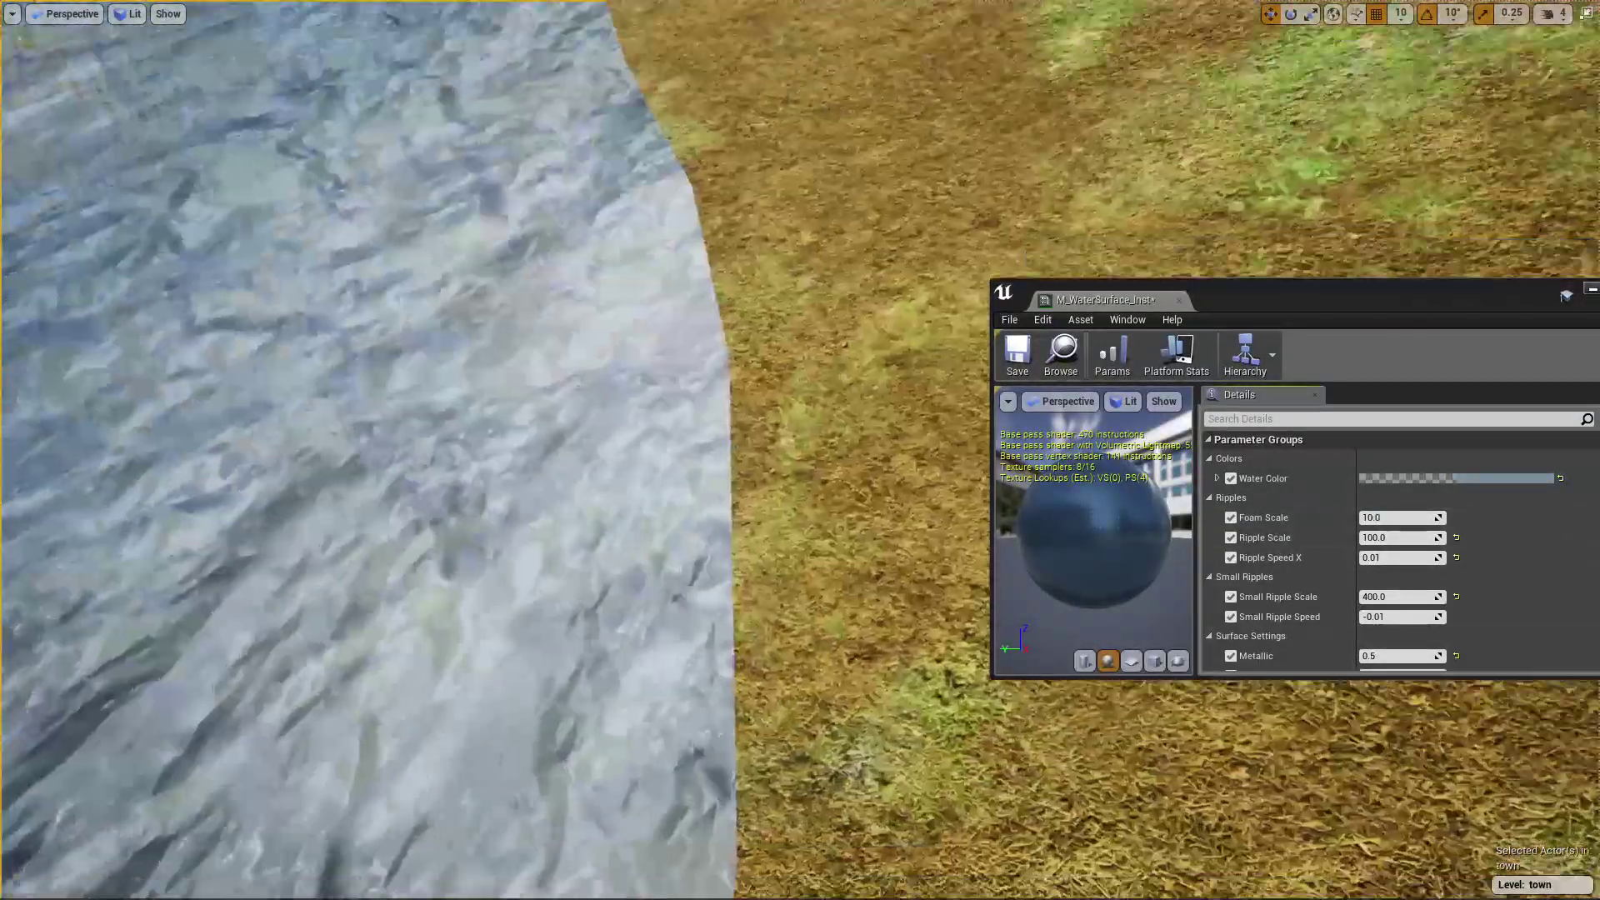
Set the Foam Scale to 100 and inspect the foam pattern on the opaque water near the bank
{"action": "right_click_drag", "start_coordinate": [800, 450], "coordinate": [659, 555]}
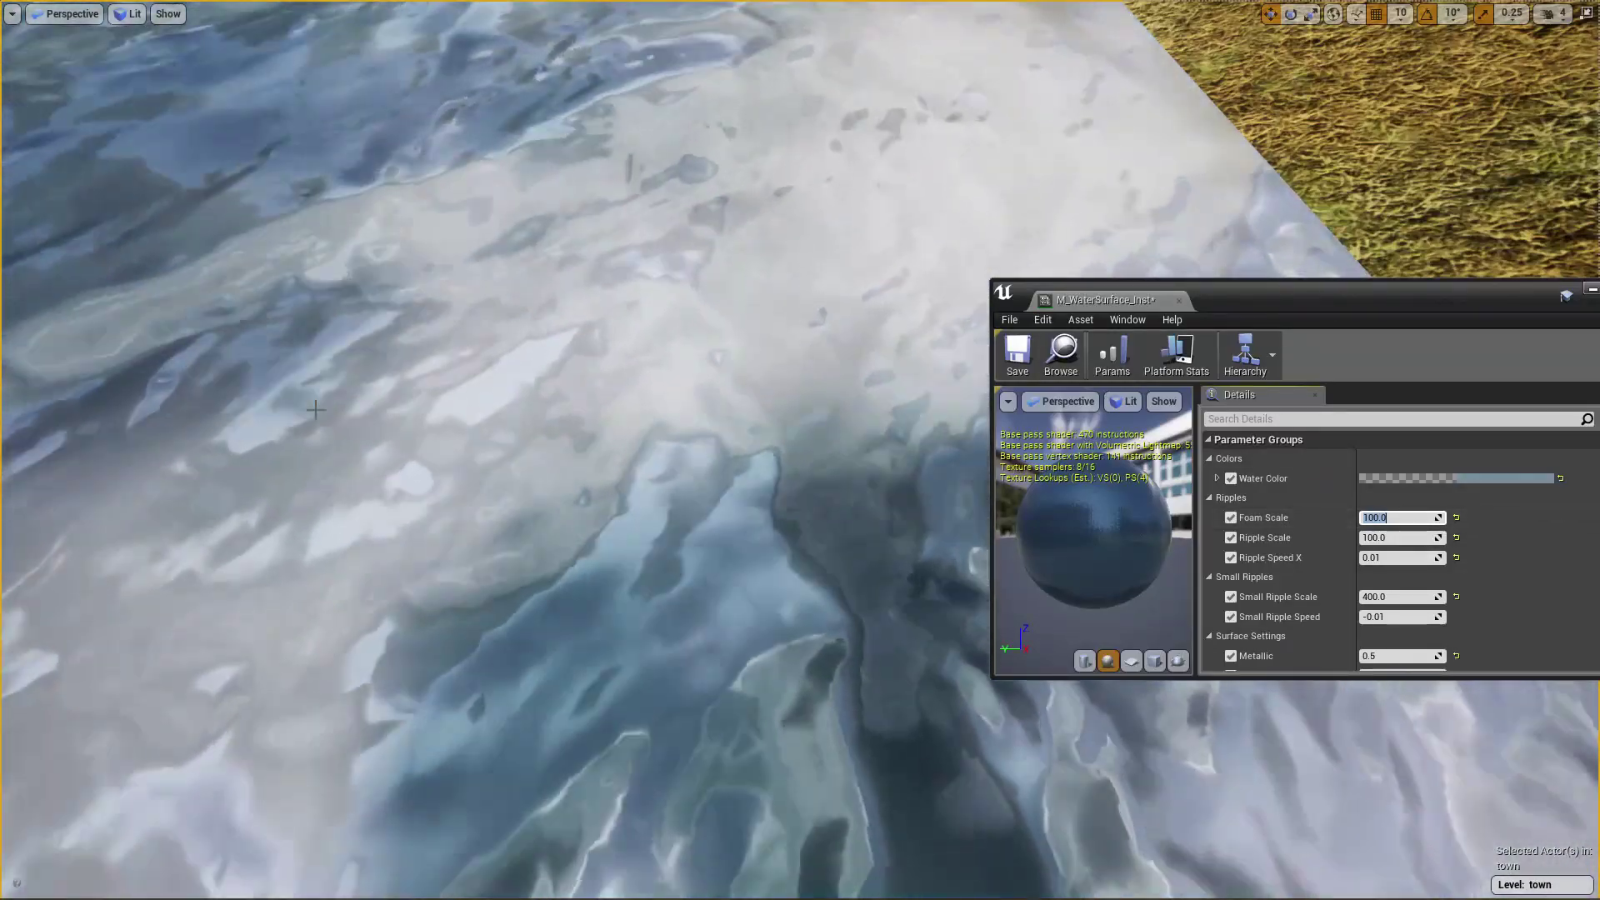
{"action": "right_click_drag", "start_coordinate": [742, 525], "coordinate": [695, 334]}
{"action": "scroll", "coordinate": [742, 525], "scroll_direction": "down", "scroll_amount": 5}
{"action": "middle_click_drag", "start_coordinate": [694, 530], "coordinate": [736, 603]}
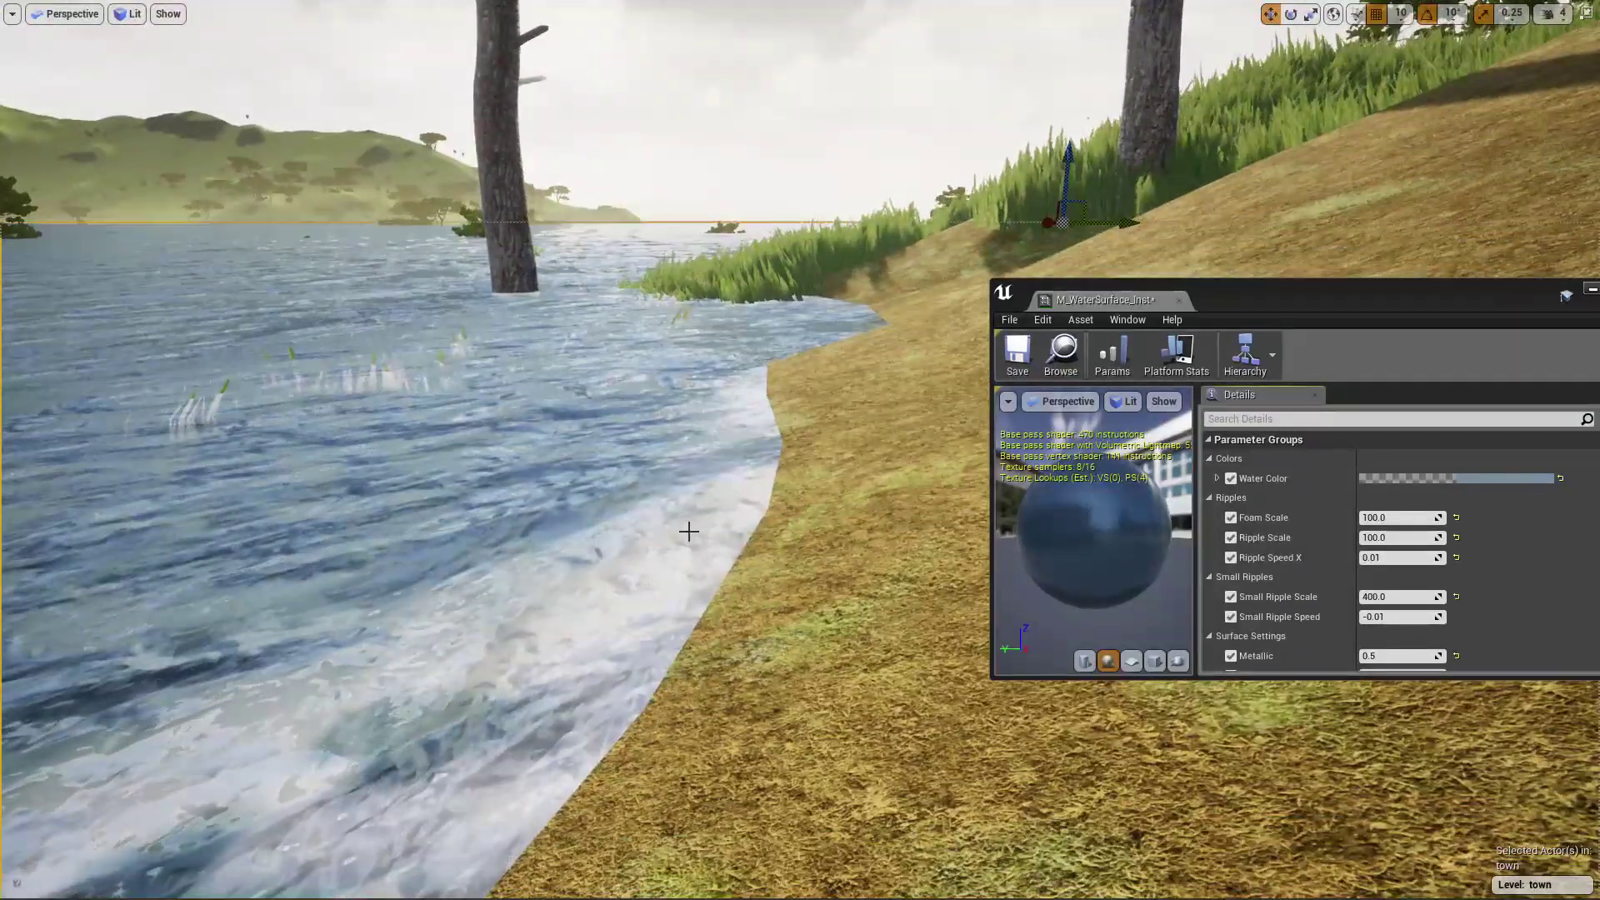
{"action": "right_click_drag", "start_coordinate": [685, 531], "coordinate": [583, 558]}
{"action": "right_click_drag", "start_coordinate": [264, 769], "coordinate": [217, 821]}
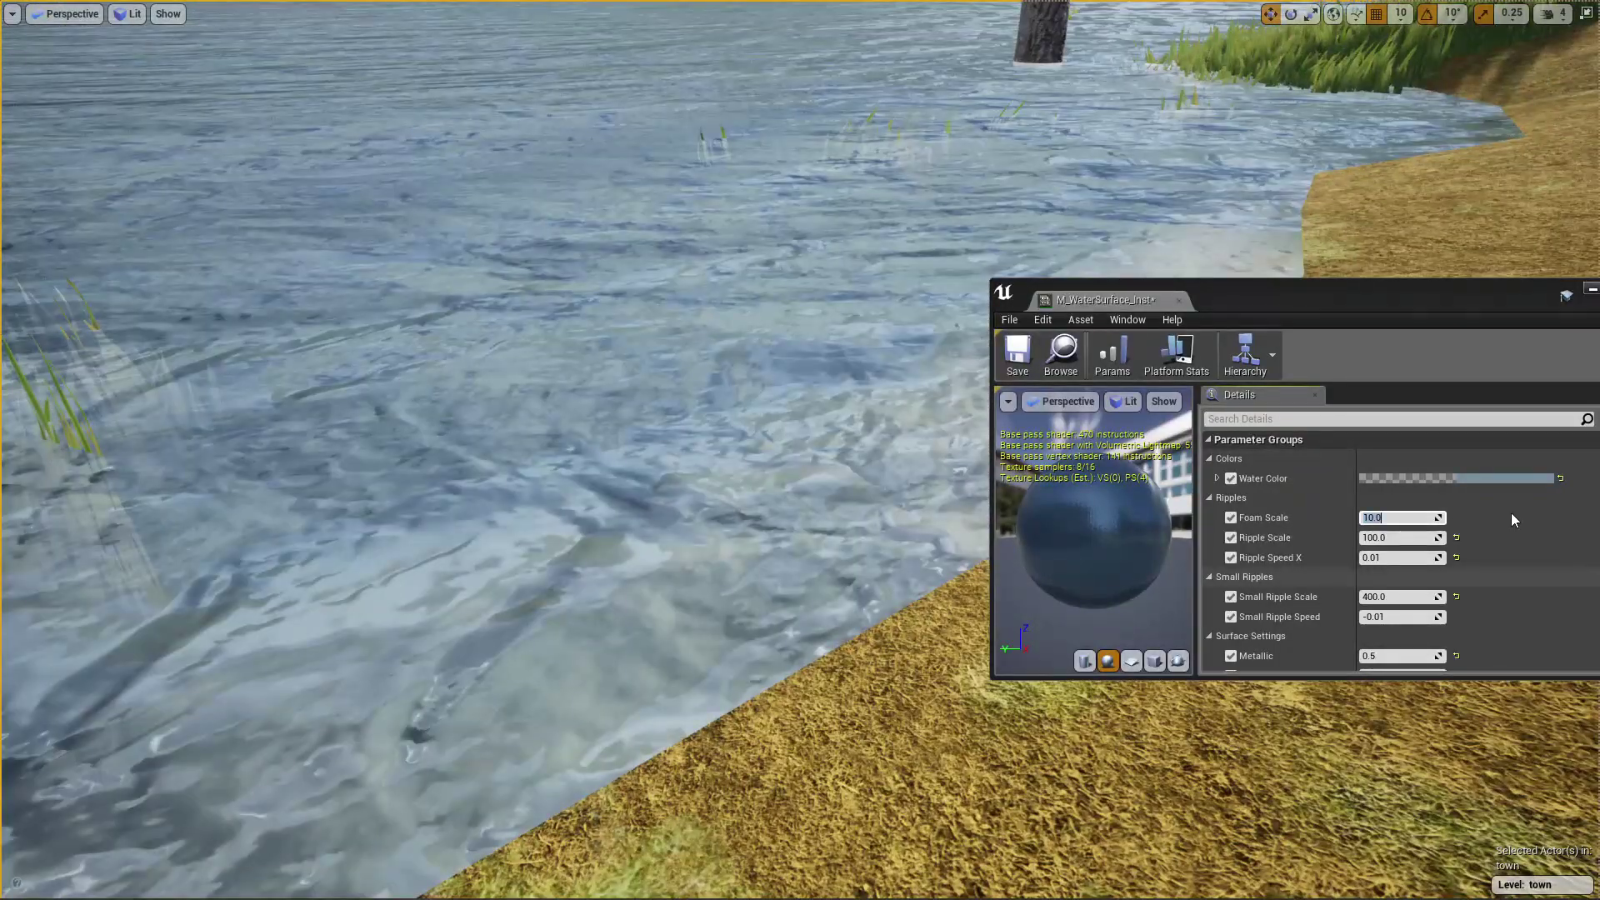
Set the Foam Scale to 1000 and inspect the foam along the shoreline and around the grass
{"action": "key", "text": "Return"}
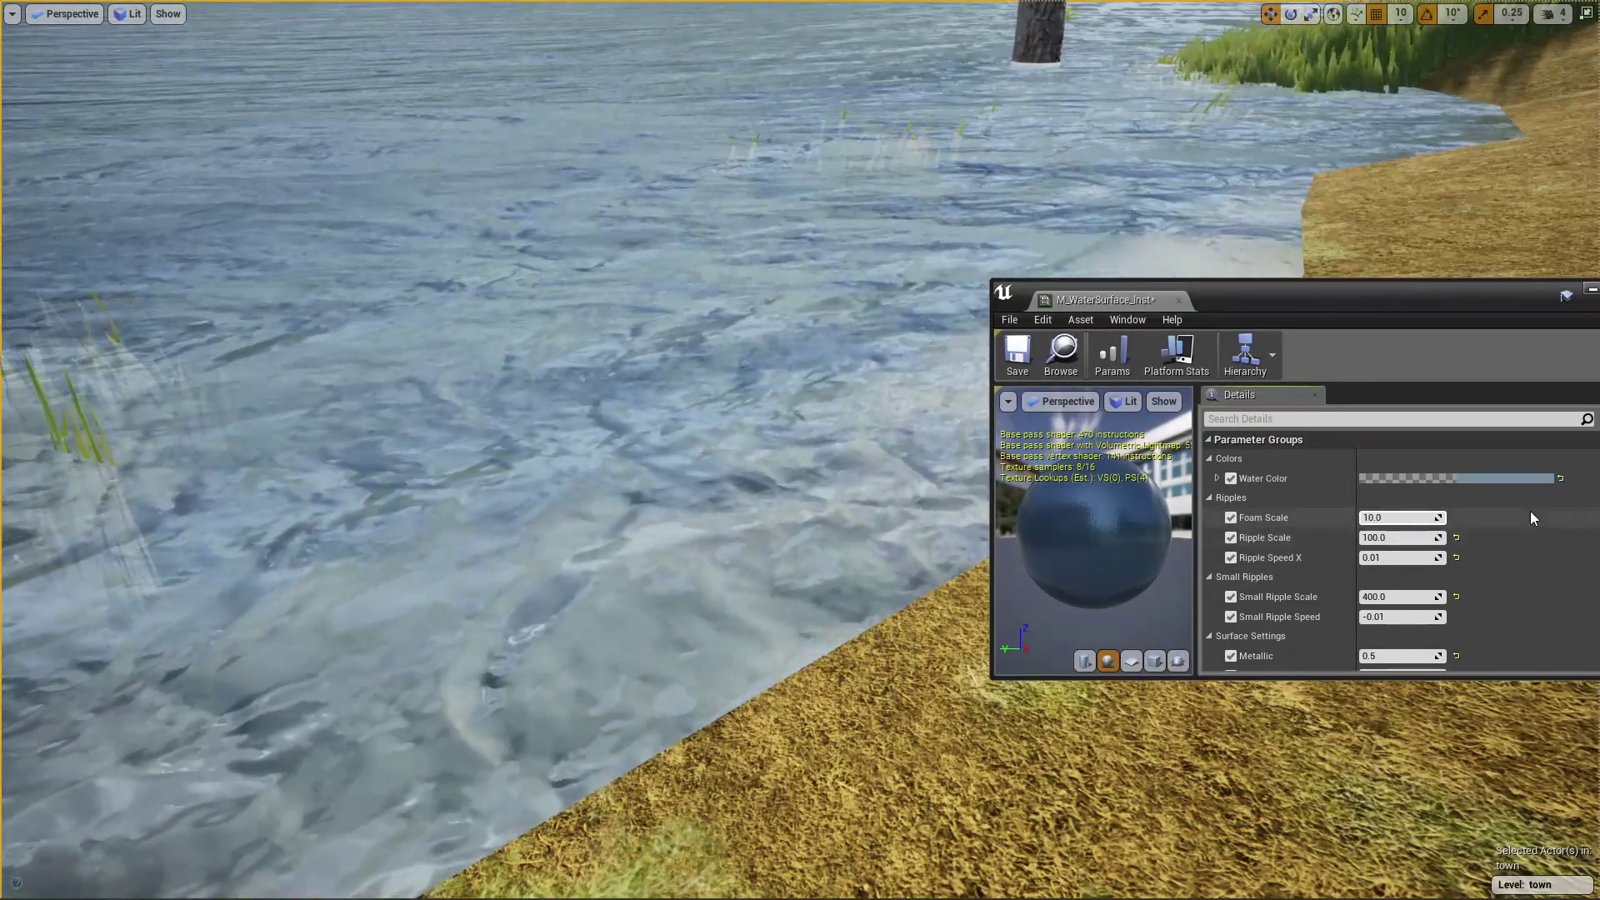
{"action": "type", "text": "00"}
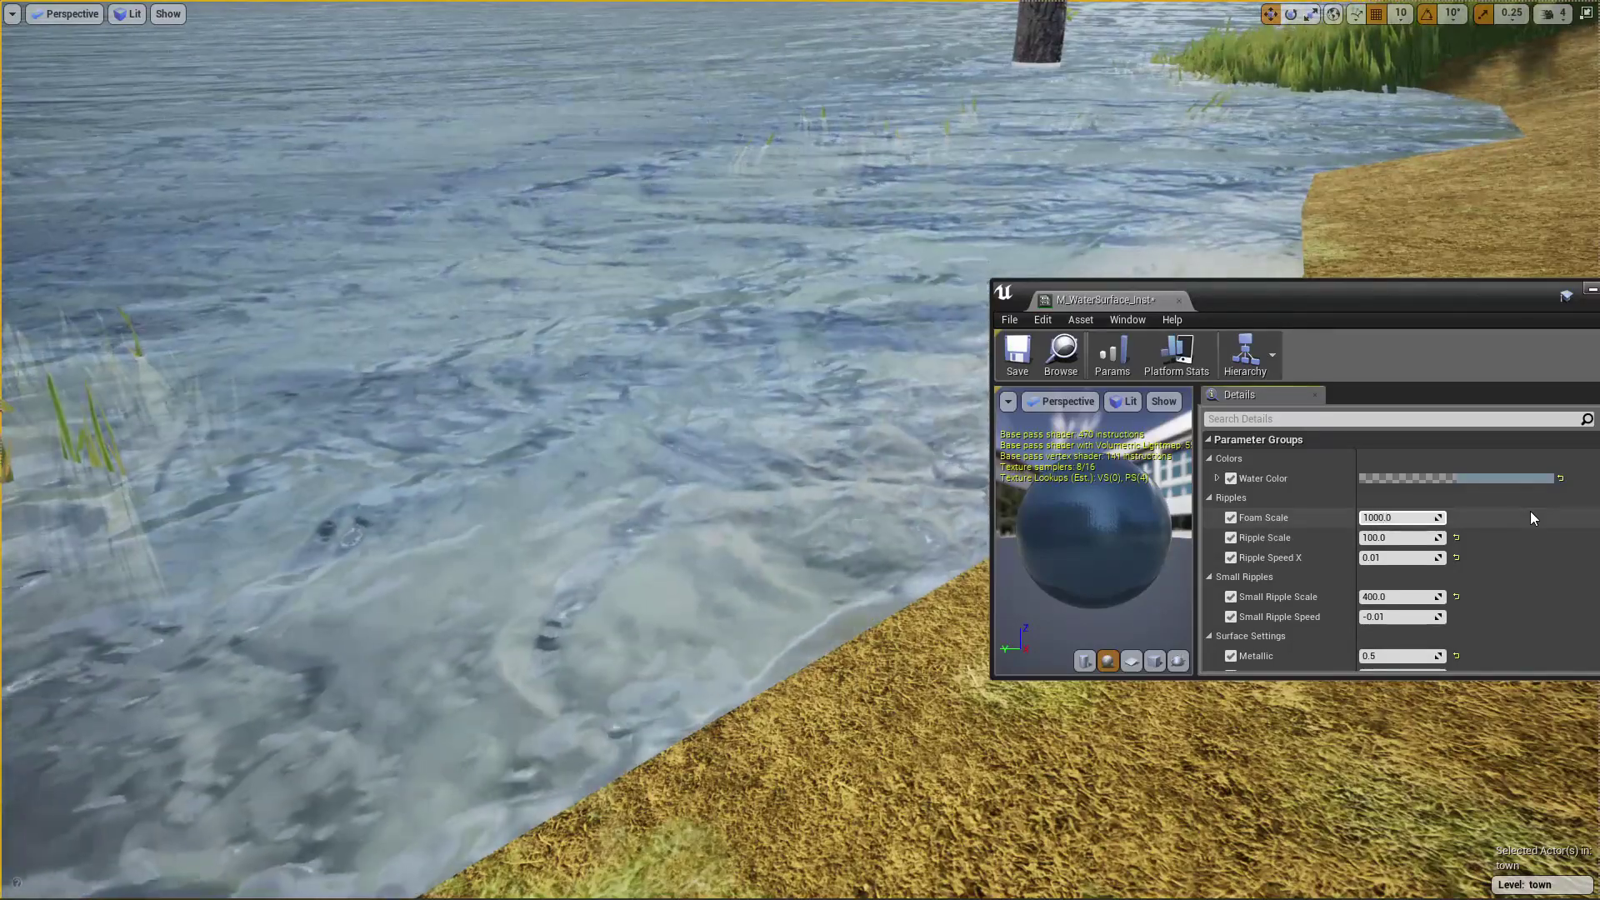
{"action": "key", "text": "Return"}
{"action": "right_click_drag", "start_coordinate": [1388, 91], "coordinate": [1200, 92]}
{"action": "right_click_drag", "start_coordinate": [1192, 754], "coordinate": [1104, 754]}
{"action": "right_click_drag", "start_coordinate": [237, 497], "coordinate": [260, 511]}
{"action": "right_click_drag", "start_coordinate": [1139, 745], "coordinate": [1165, 744]}
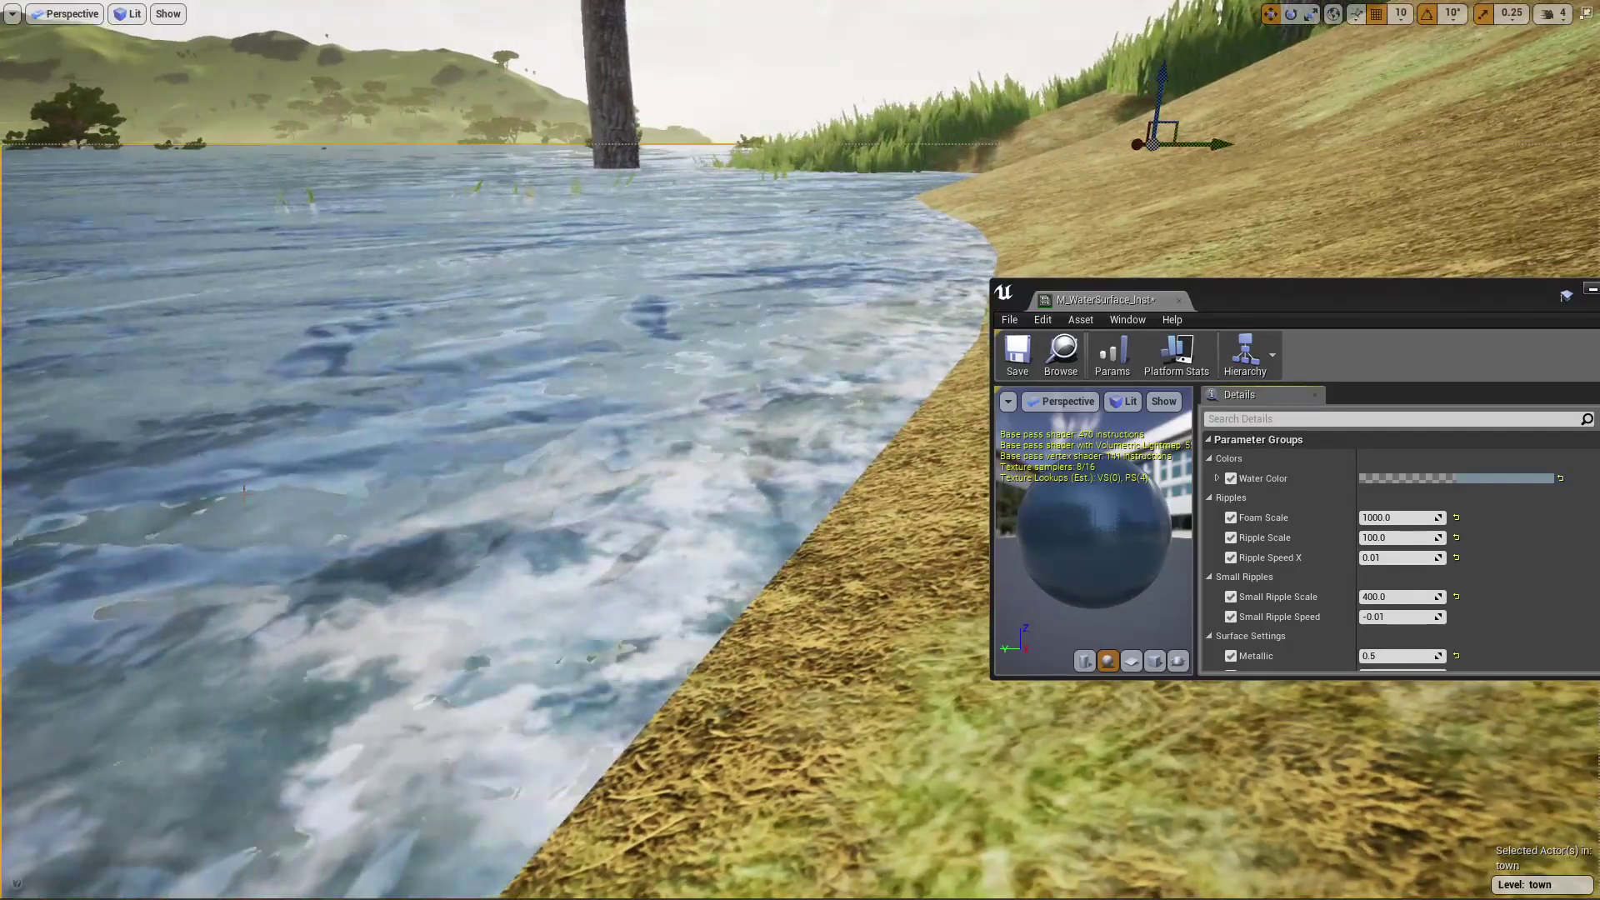
{"action": "mouse_move", "coordinate": [197, 560]}
{"action": "right_mouse_down"}
{"action": "mouse_move", "coordinate": [237, 554]}
{"action": "mouse_move", "coordinate": [214, 584]}
{"action": "right_mouse_up"}
{"action": "mouse_move", "coordinate": [408, 519]}
{"action": "right_mouse_down"}
{"action": "mouse_move", "coordinate": [250, 534]}
{"action": "mouse_move", "coordinate": [407, 519]}
{"action": "right_mouse_up"}
Connect the Depth Fade output to the Opacity input of M_WaterSurface again and apply the material
{"action": "key", "text": "F11"}
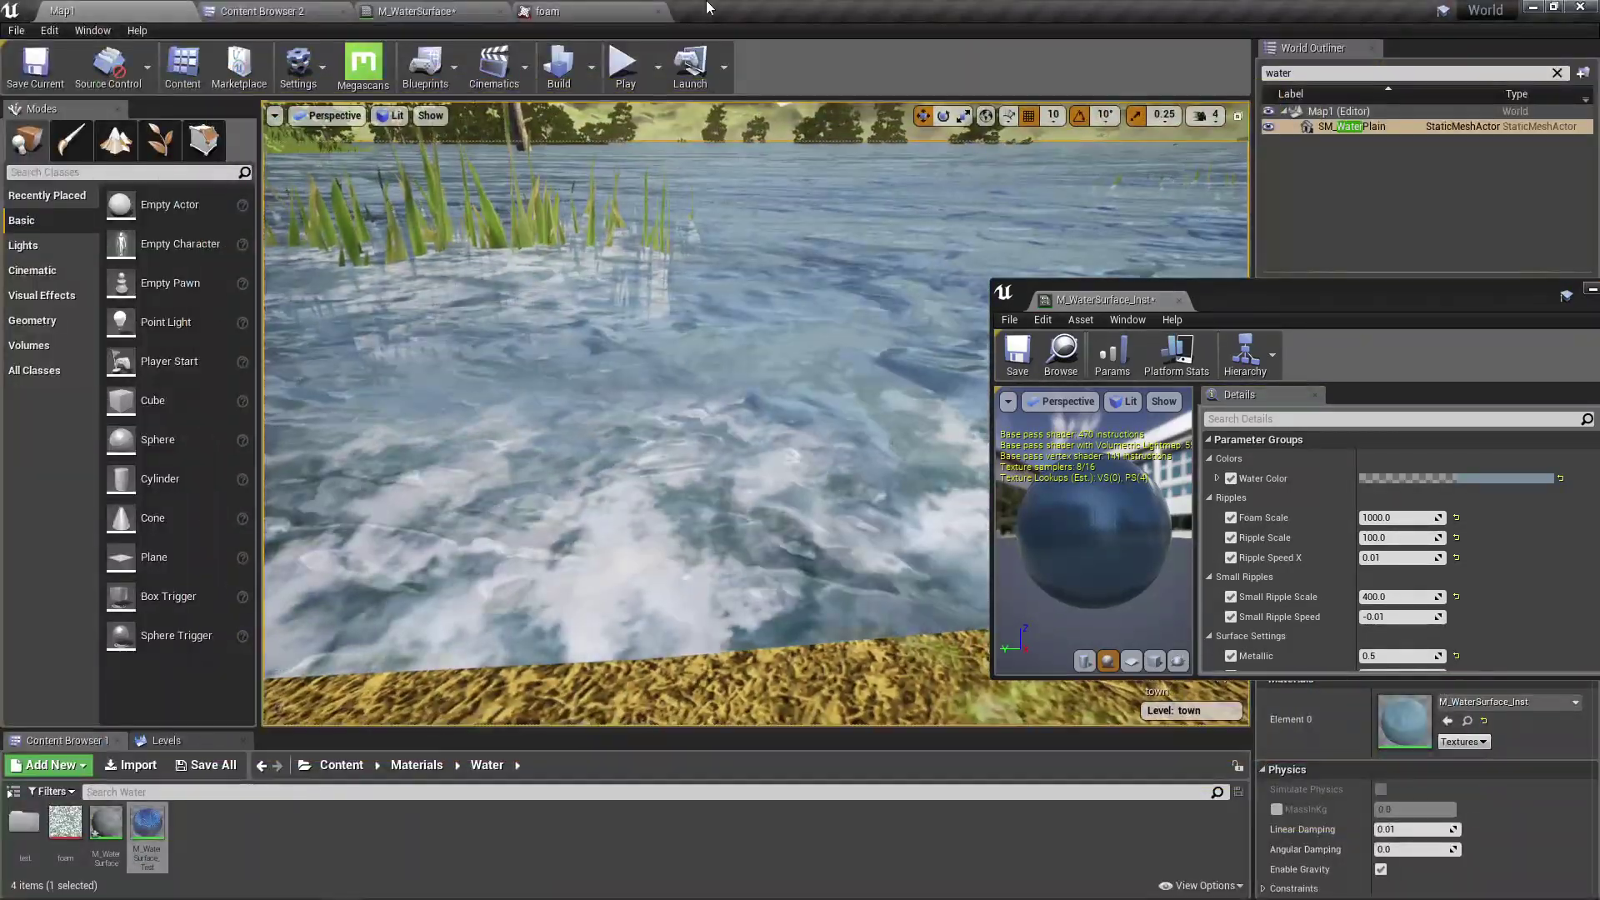
{"action": "left_click", "coordinate": [459, 9]}
{"action": "right_click_drag", "start_coordinate": [744, 416], "coordinate": [789, 391]}
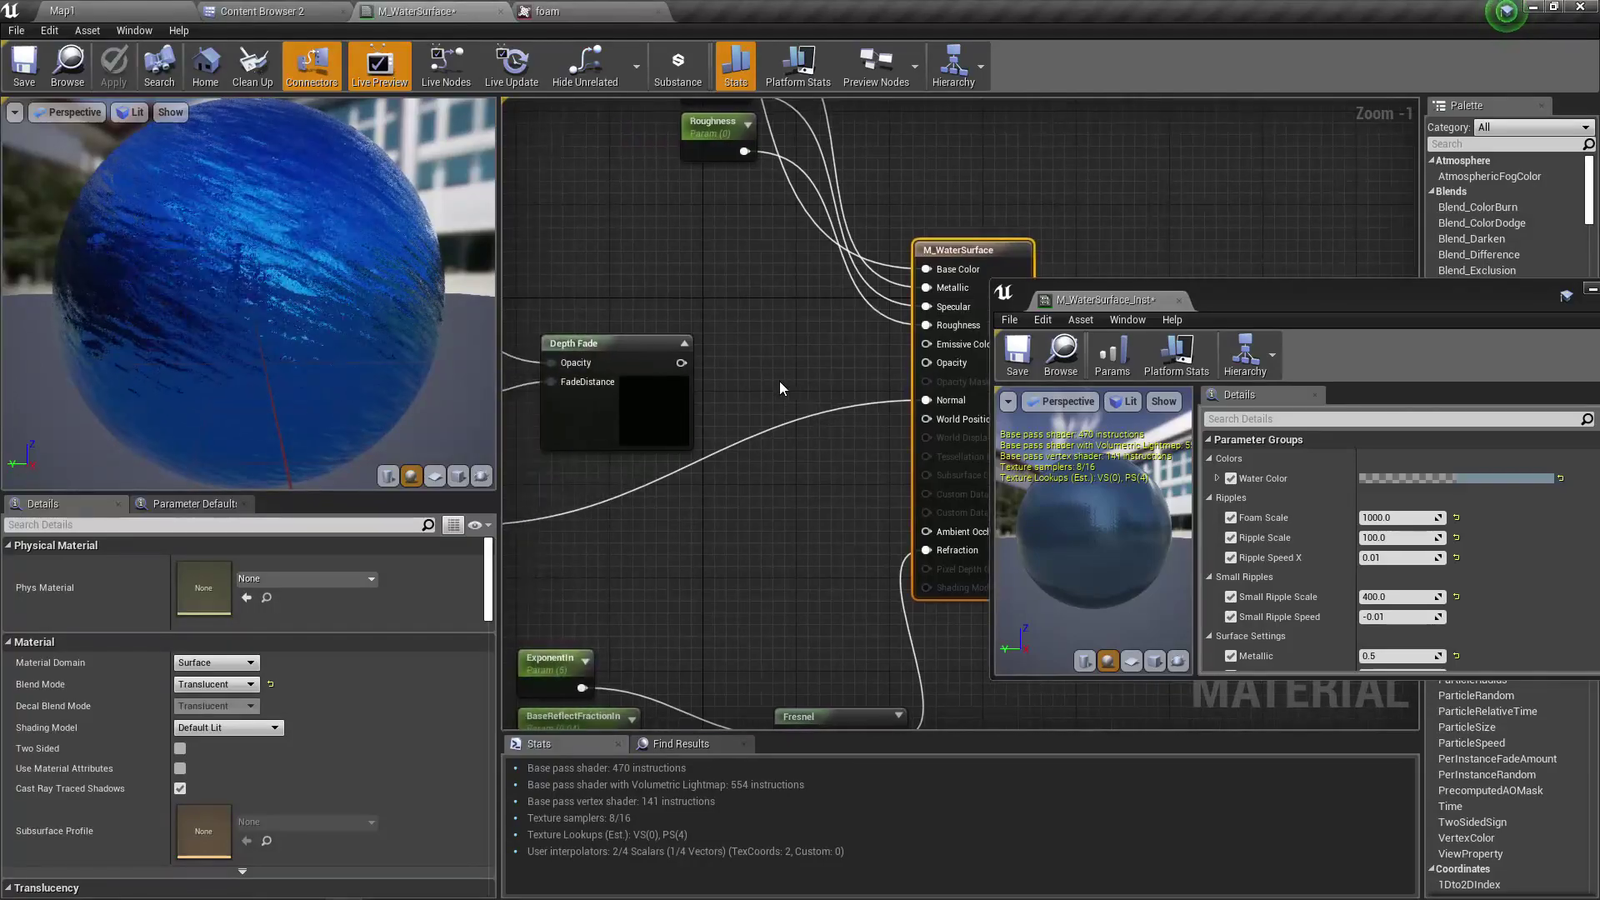
{"action": "left_click_drag", "start_coordinate": [687, 363], "coordinate": [939, 364]}
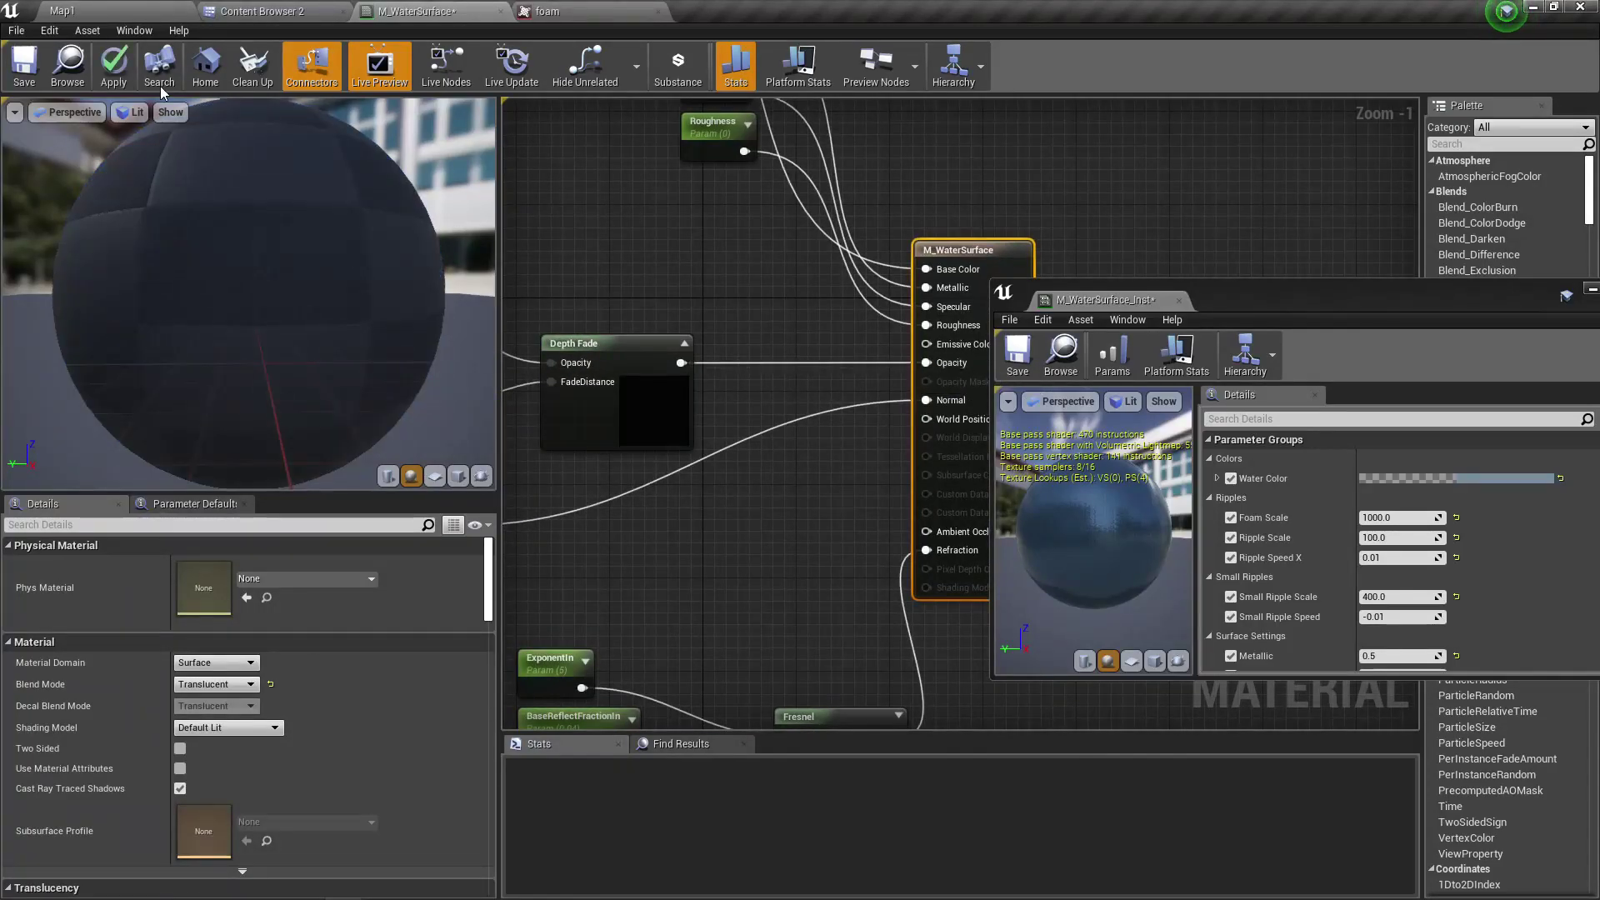
{"action": "left_click", "coordinate": [113, 67]}
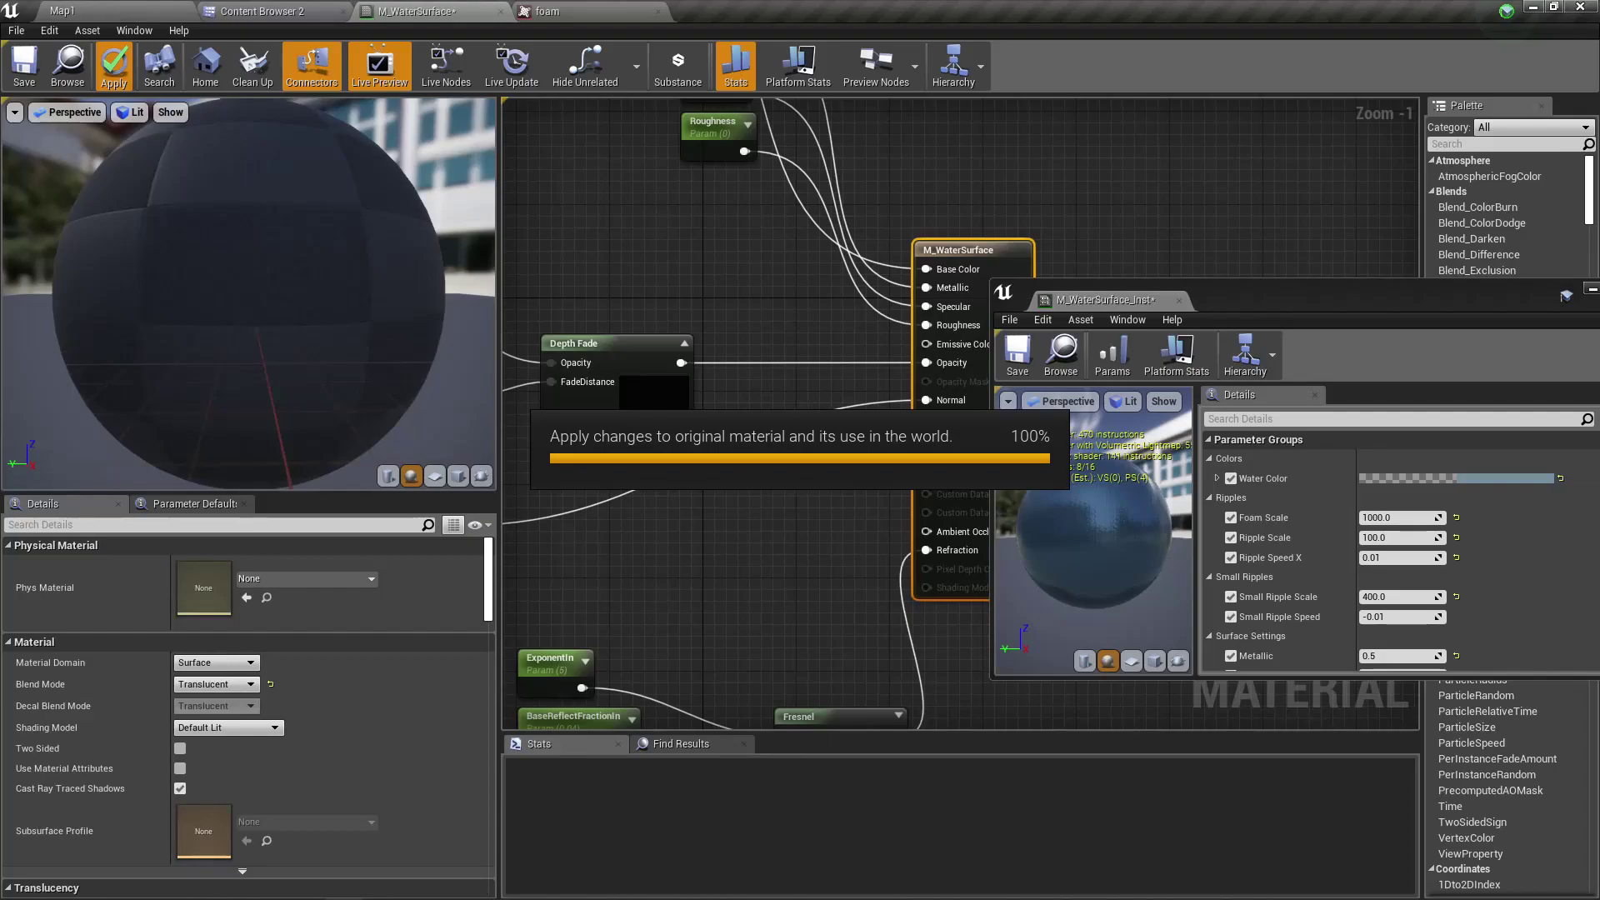
Inspect the depth-faded foam along the shoreline and around the grass in the full-screen Map1 viewport, with the instance window moved aside
{"action": "left_click", "coordinate": [188, 6]}
{"action": "right_click_drag", "start_coordinate": [629, 443], "coordinate": [754, 420]}
{"action": "key", "text": "F11"}
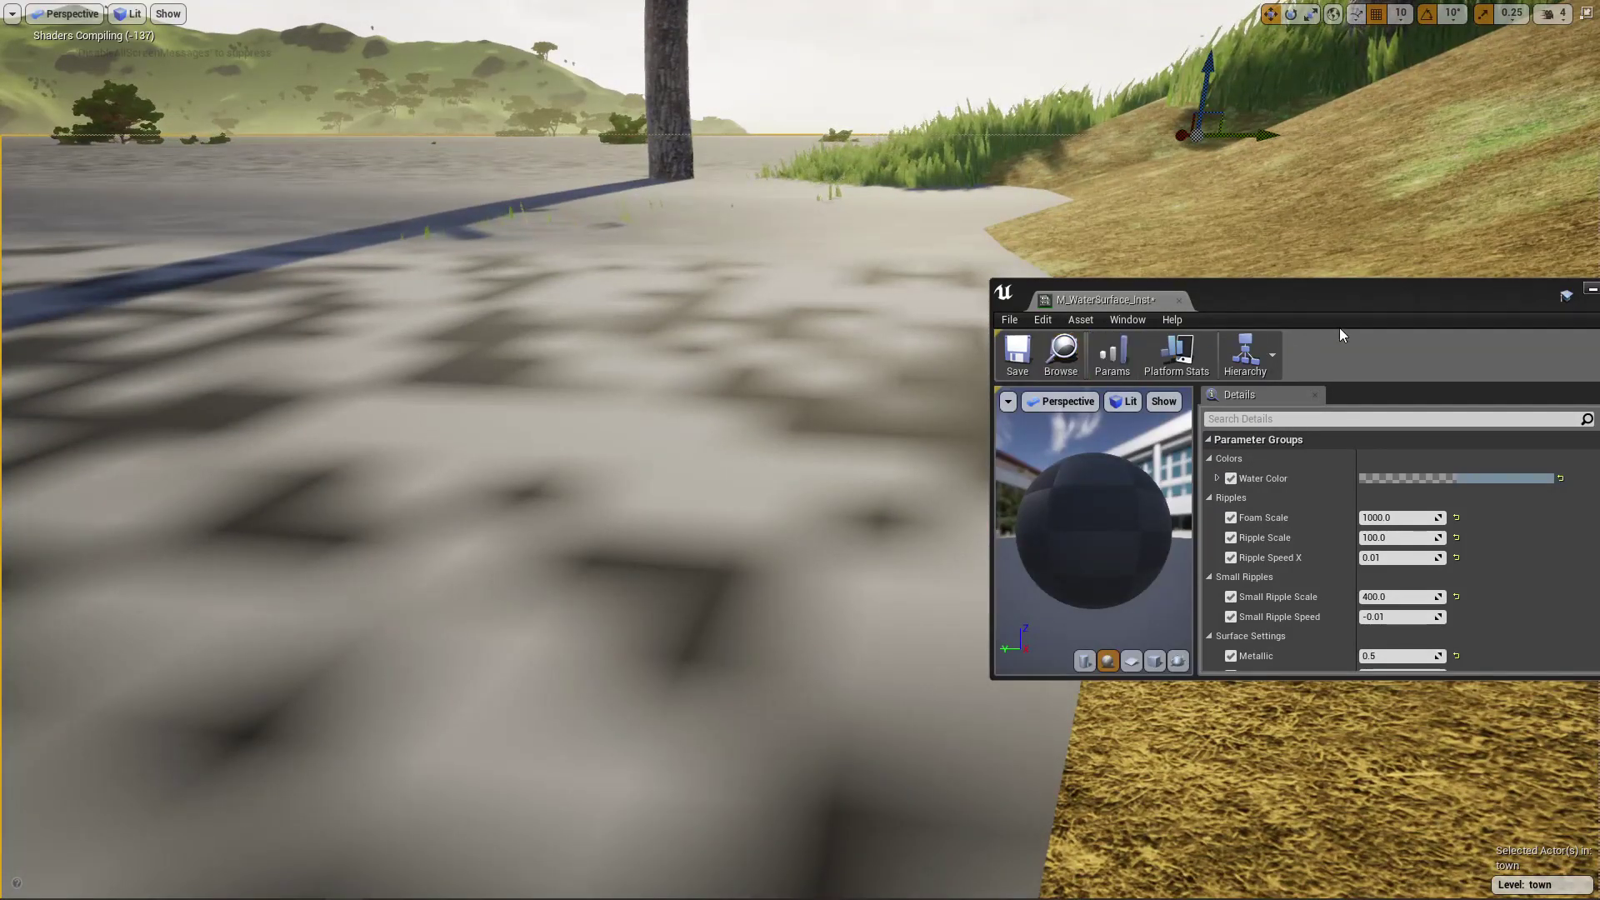
{"action": "left_click_drag", "start_coordinate": [1325, 308], "coordinate": [1513, 100]}
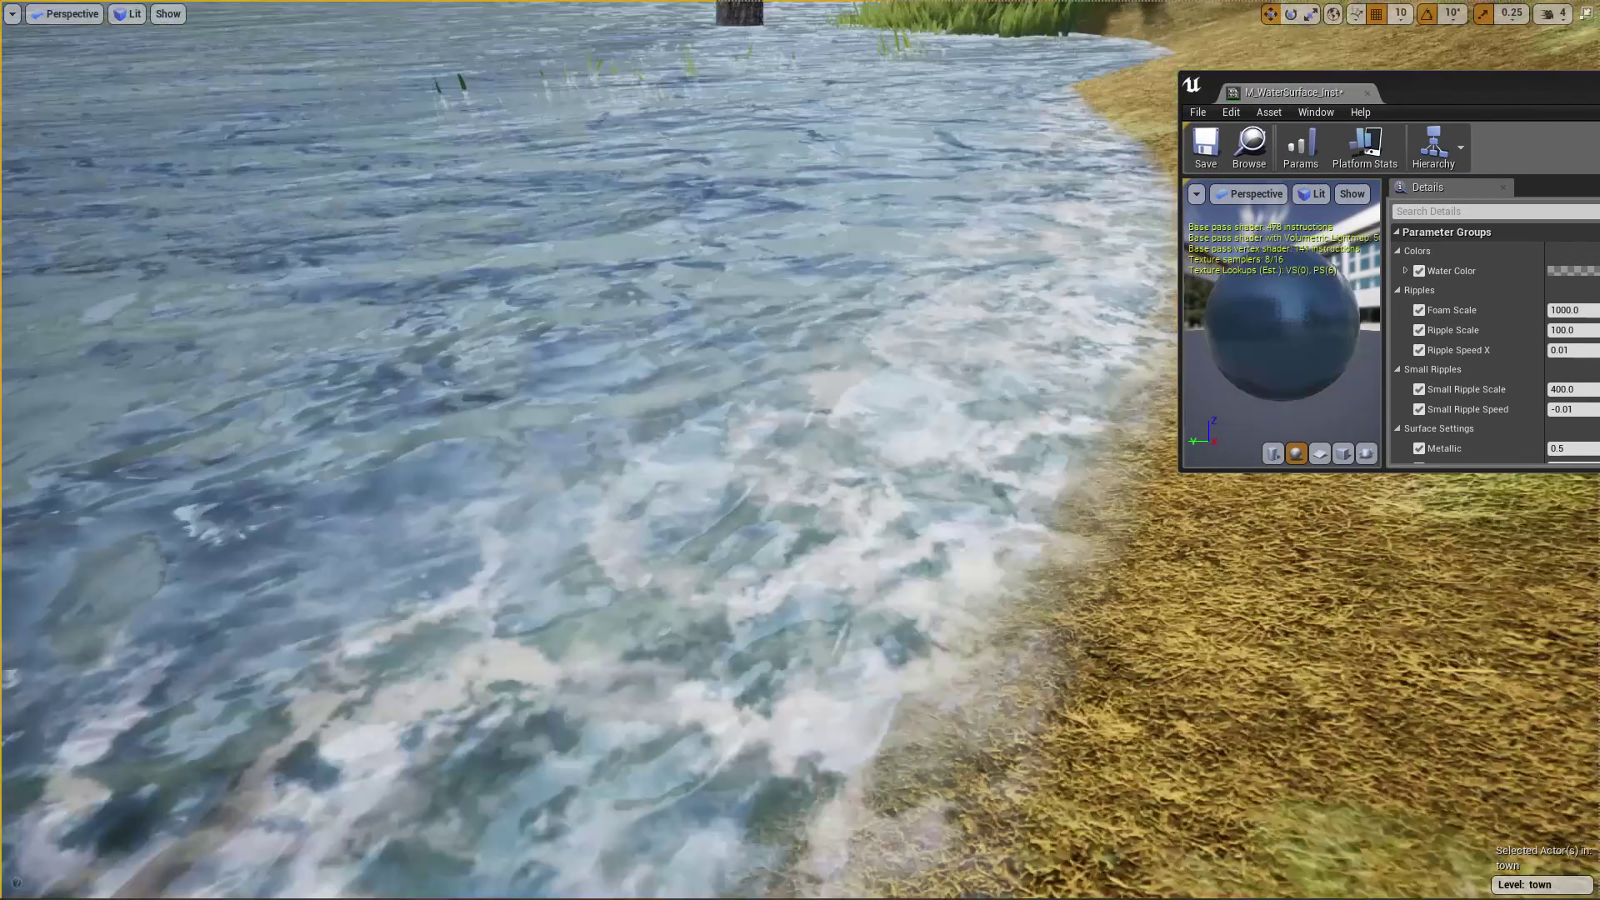
{"action": "right_click_drag", "start_coordinate": [421, 601], "coordinate": [470, 610]}
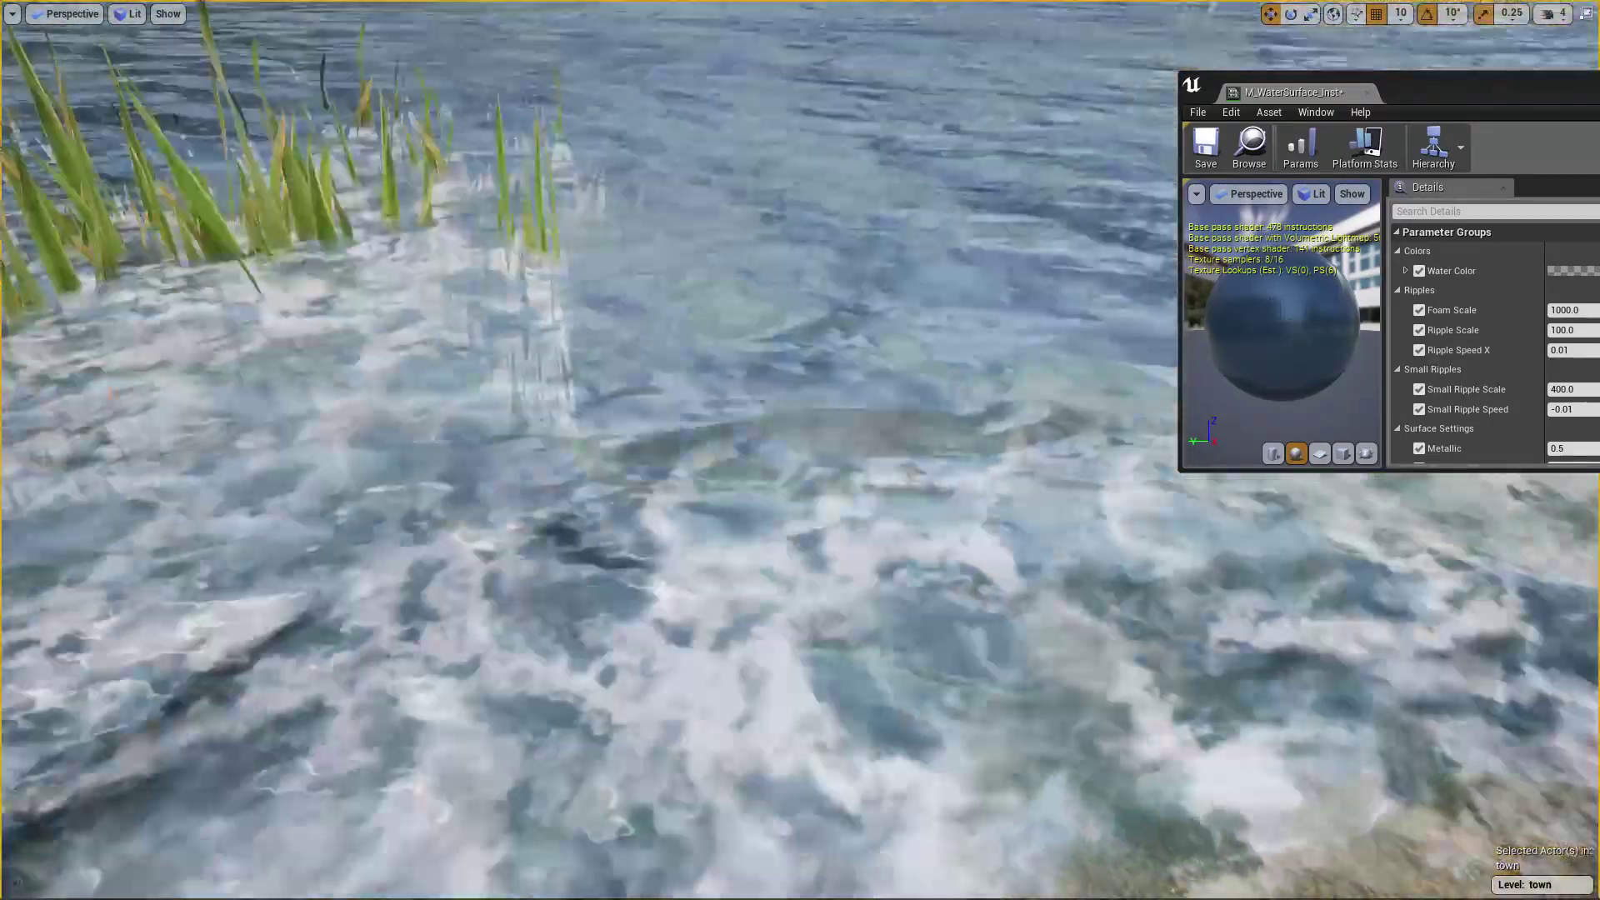
{"action": "right_click_drag", "start_coordinate": [800, 450], "coordinate": [807, 517]}
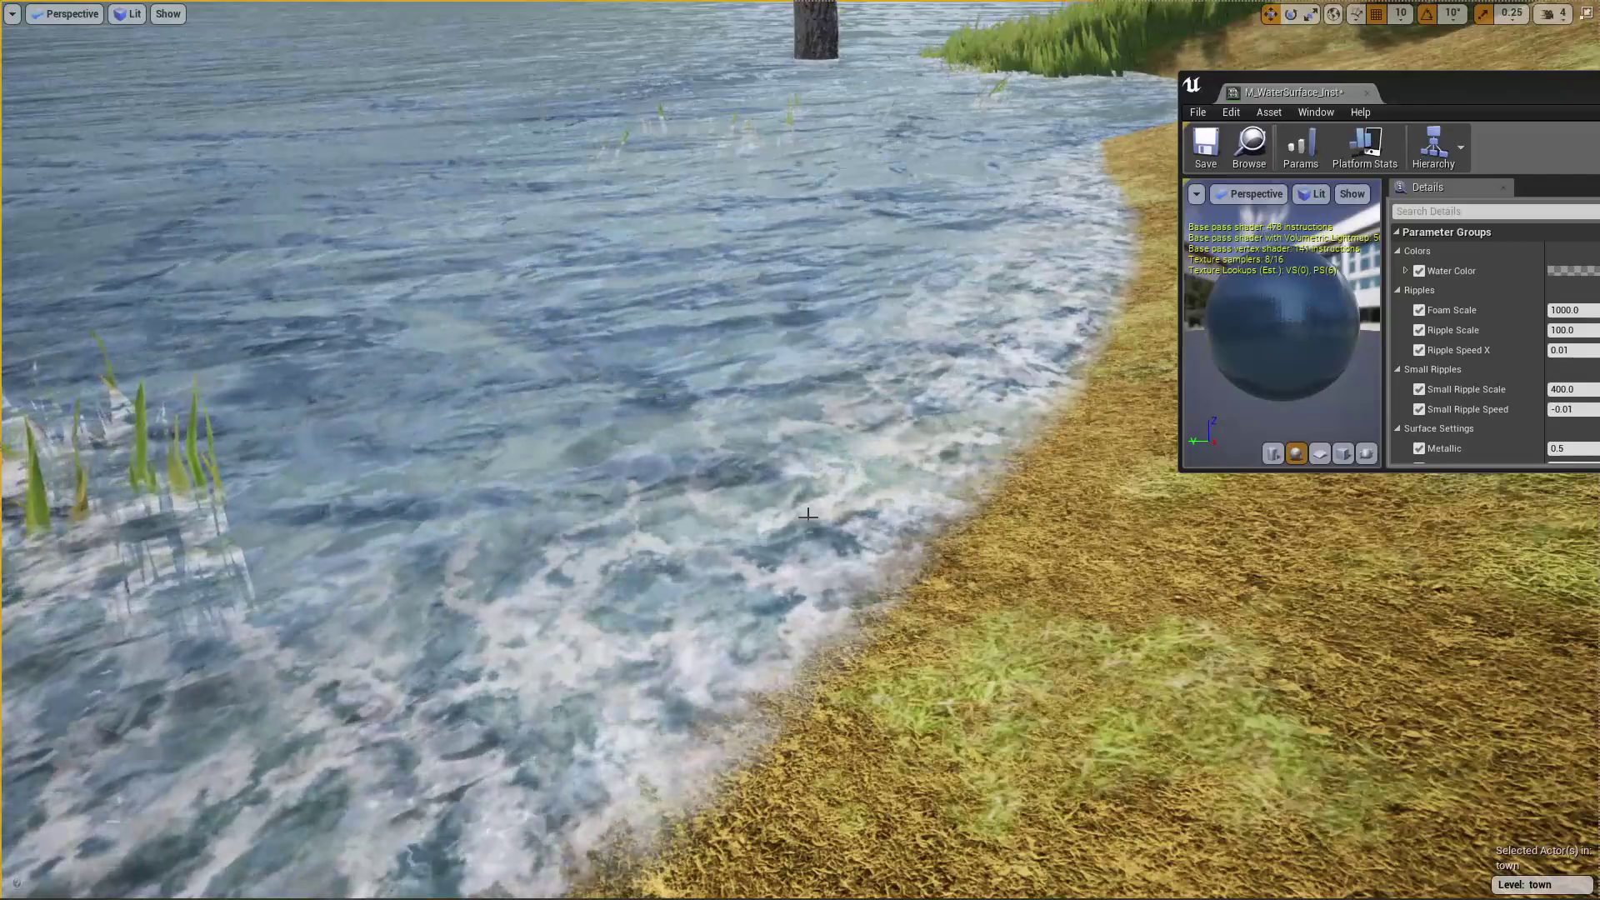
{"action": "right_click_drag", "start_coordinate": [884, 507], "coordinate": [867, 543]}
{"action": "key", "text": "F11"}
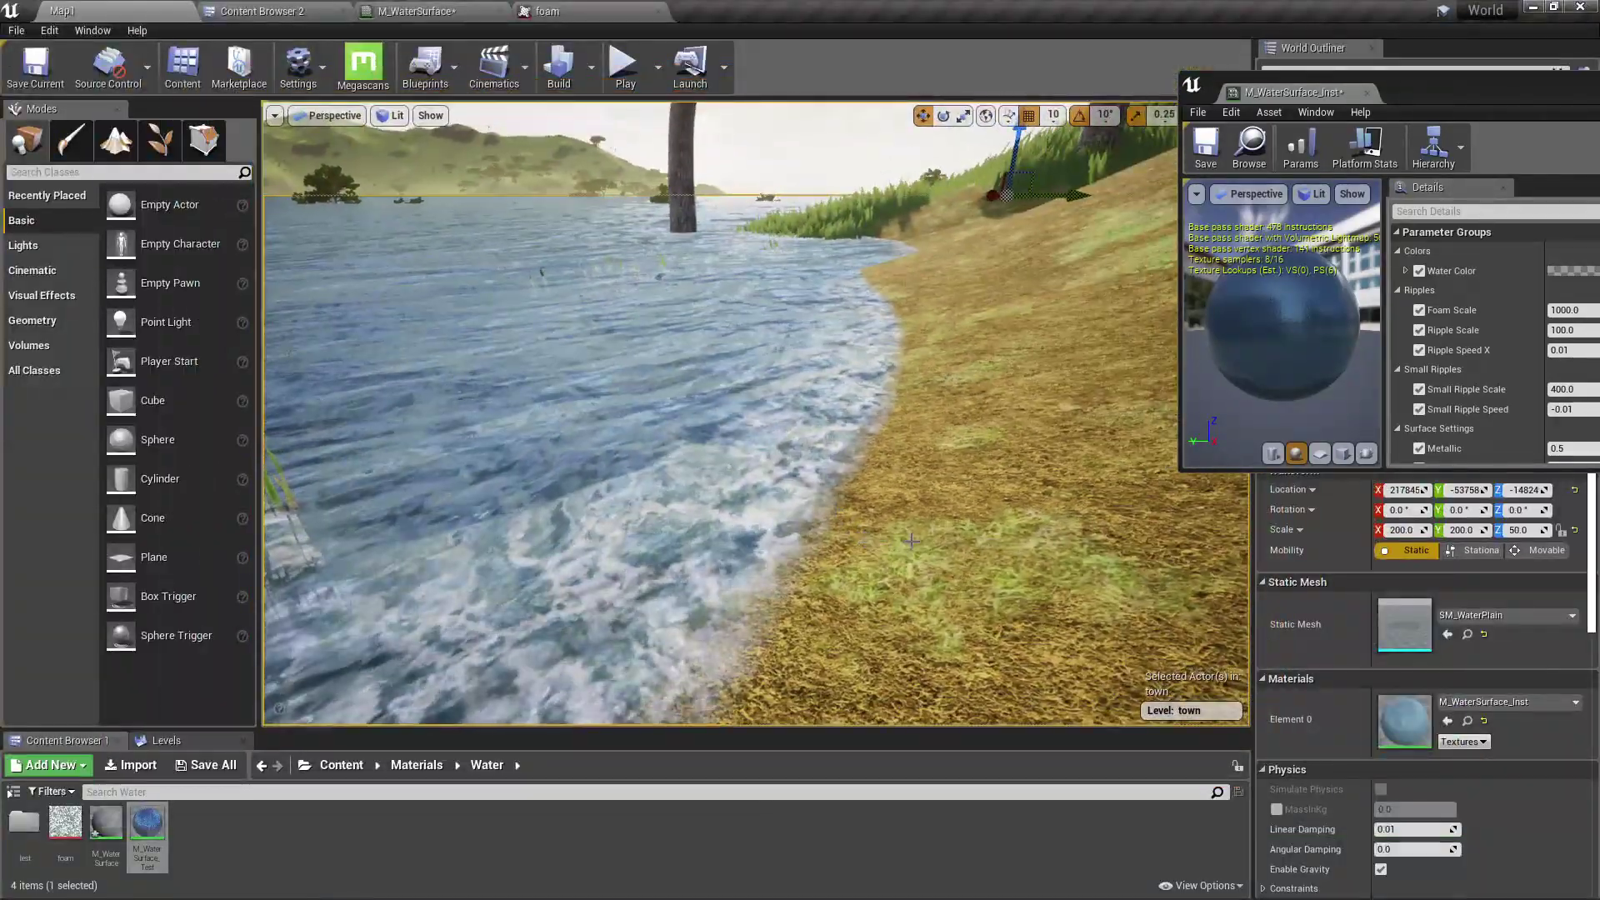
Set the Foam Scale to 5000 in M_WaterSurface_Inst and inspect the finer foam along the bank
{"action": "left_click", "coordinate": [1571, 309]}
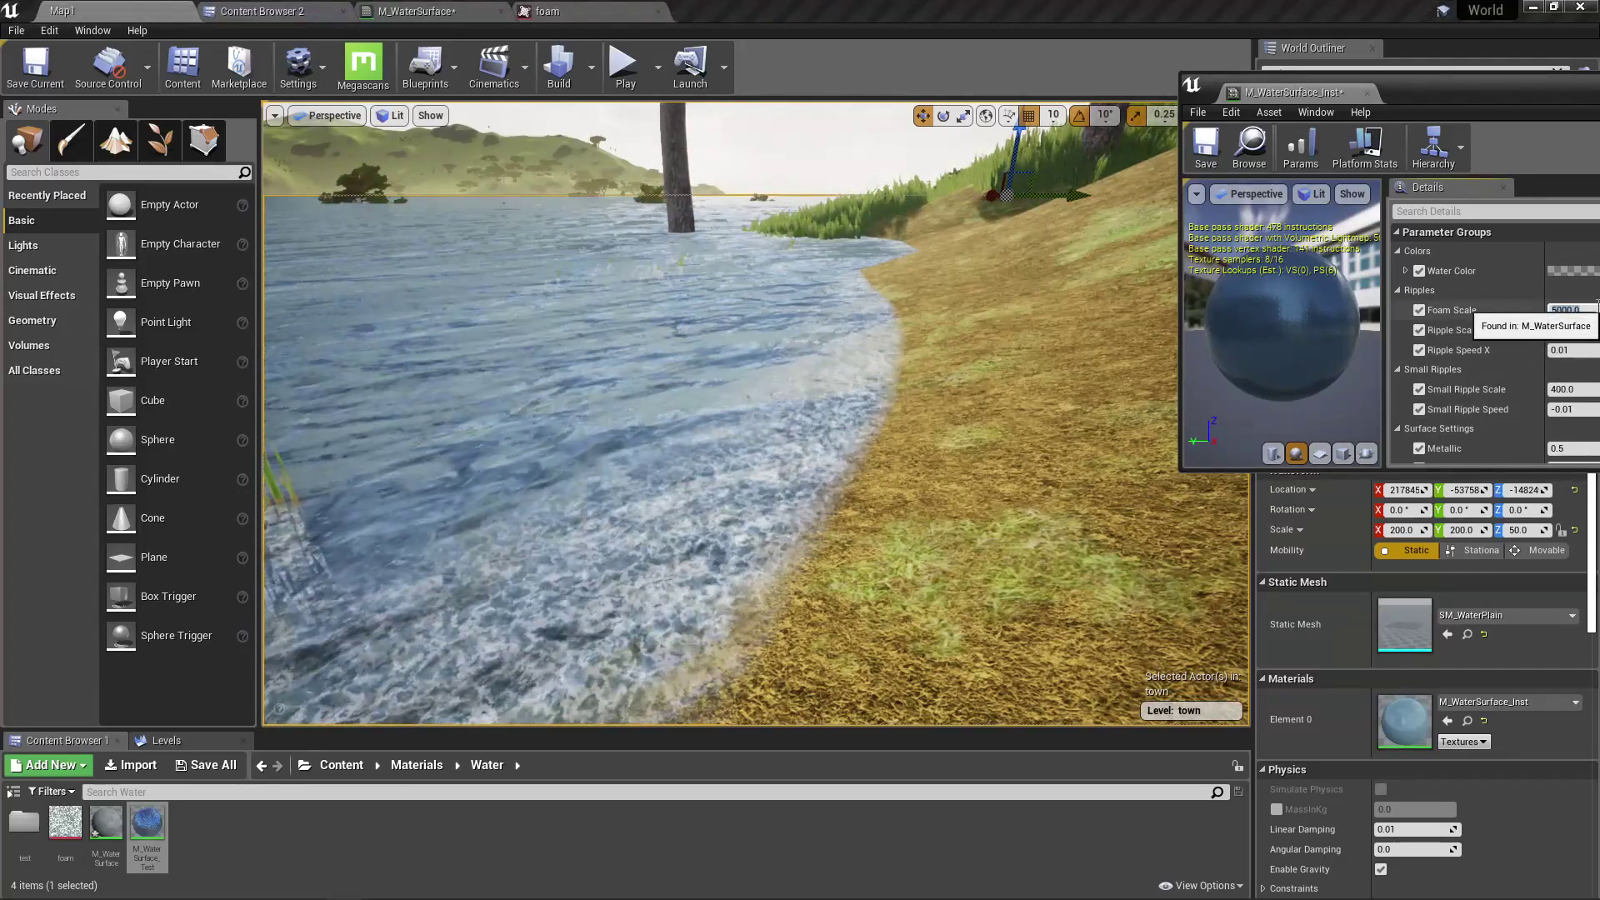
{"action": "type", "text": "5000"}
{"action": "key", "text": "Return"}
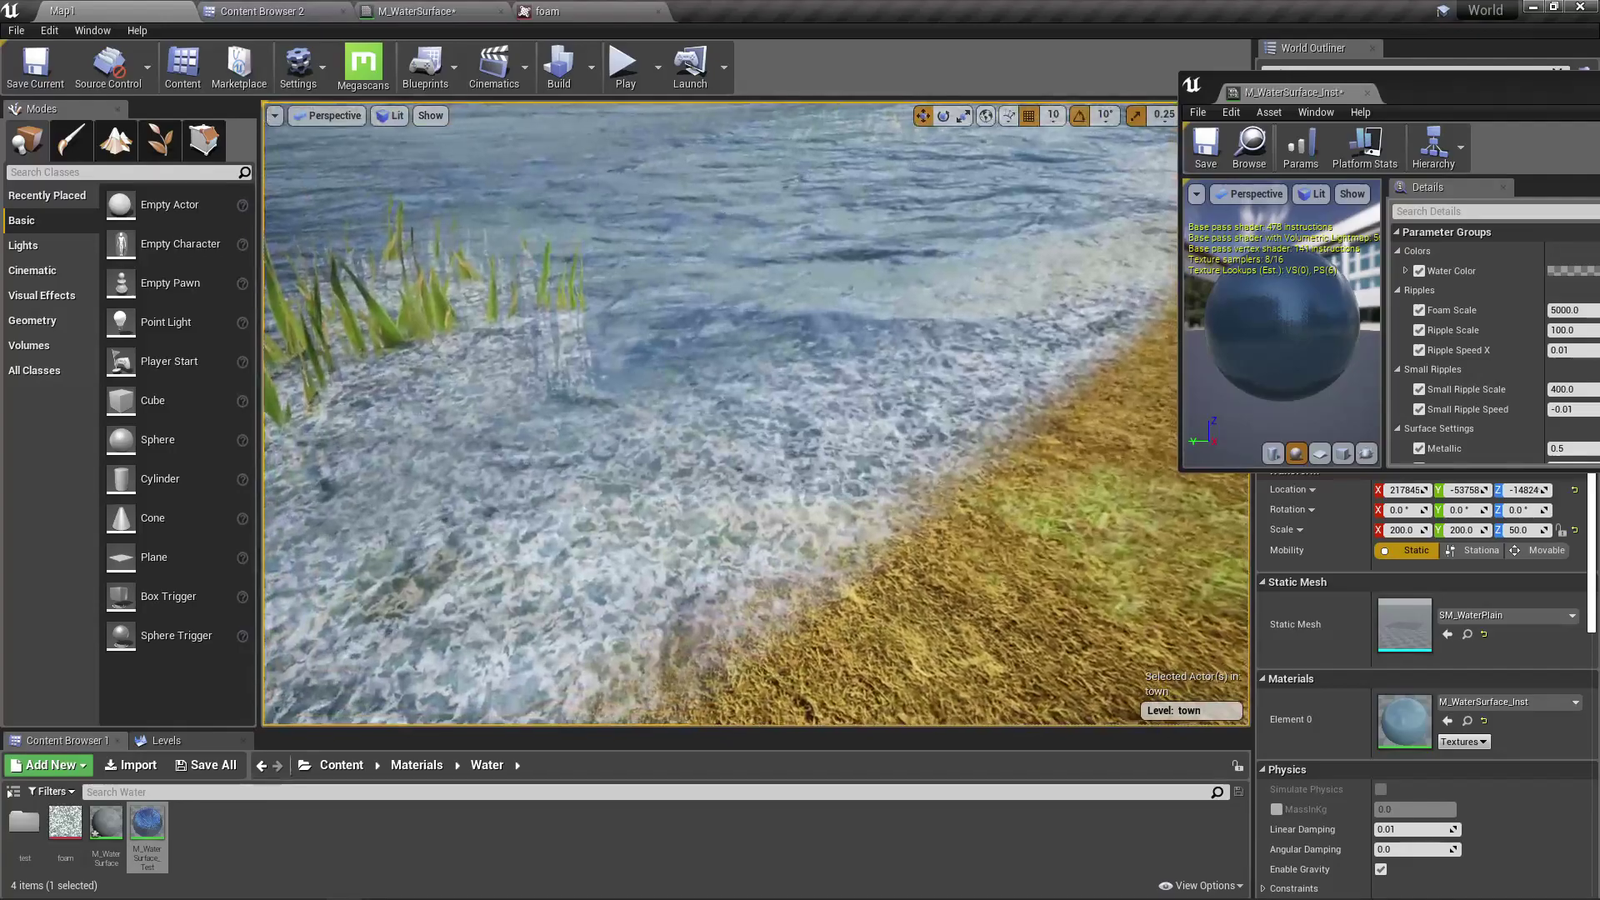
{"action": "right_click_drag", "start_coordinate": [1001, 400], "coordinate": [994, 408]}
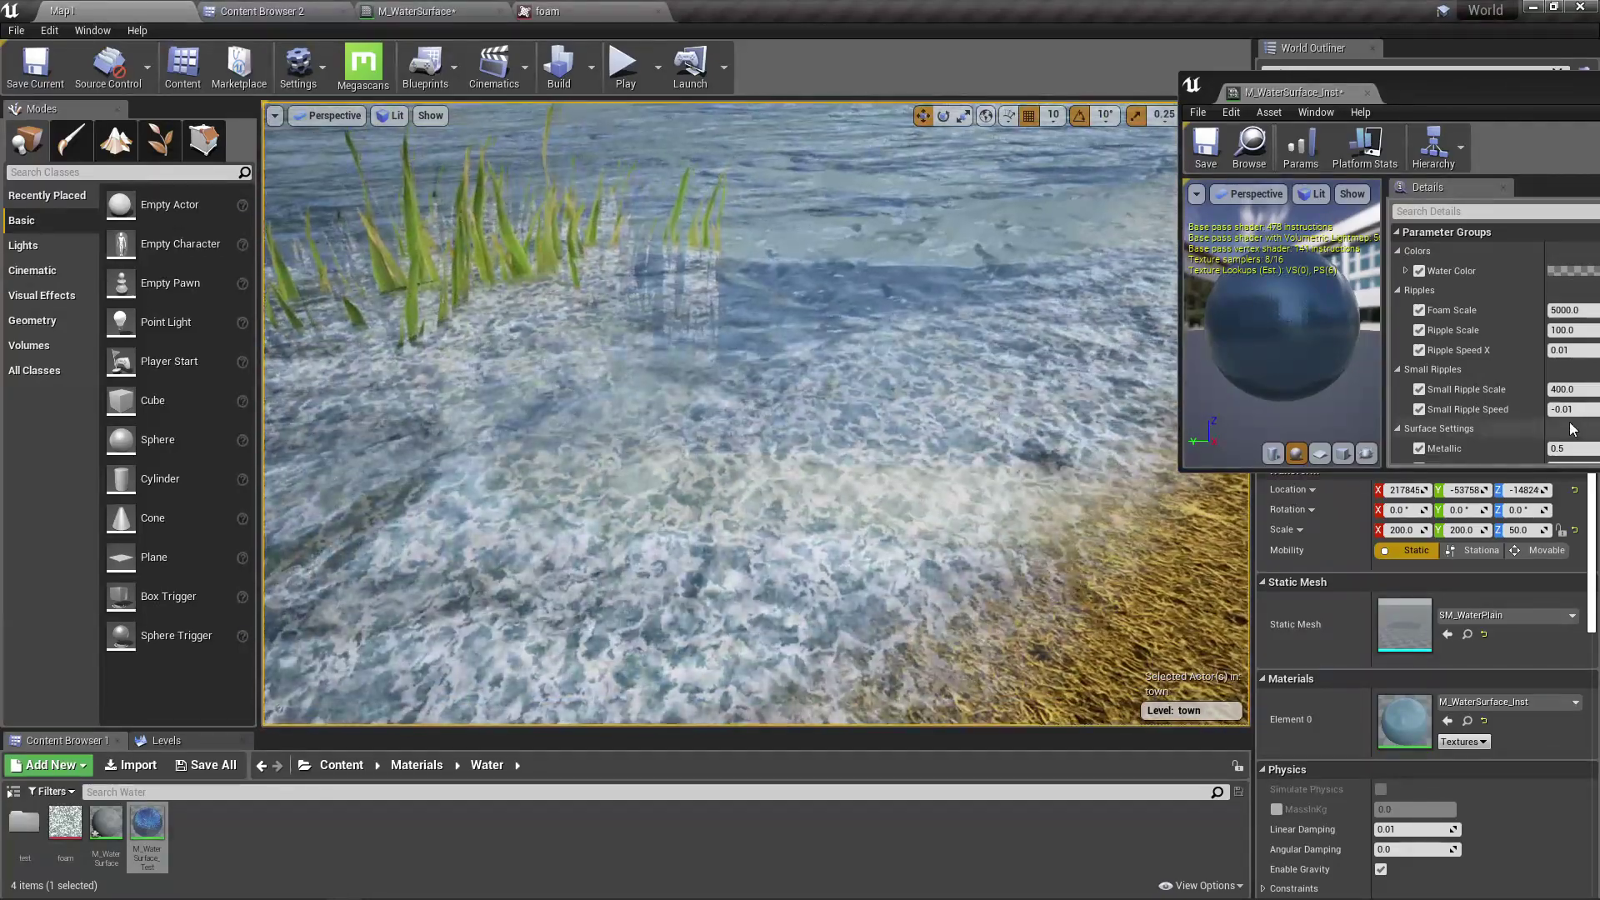
{"action": "right_click_drag", "start_coordinate": [1108, 443], "coordinate": [1125, 350]}
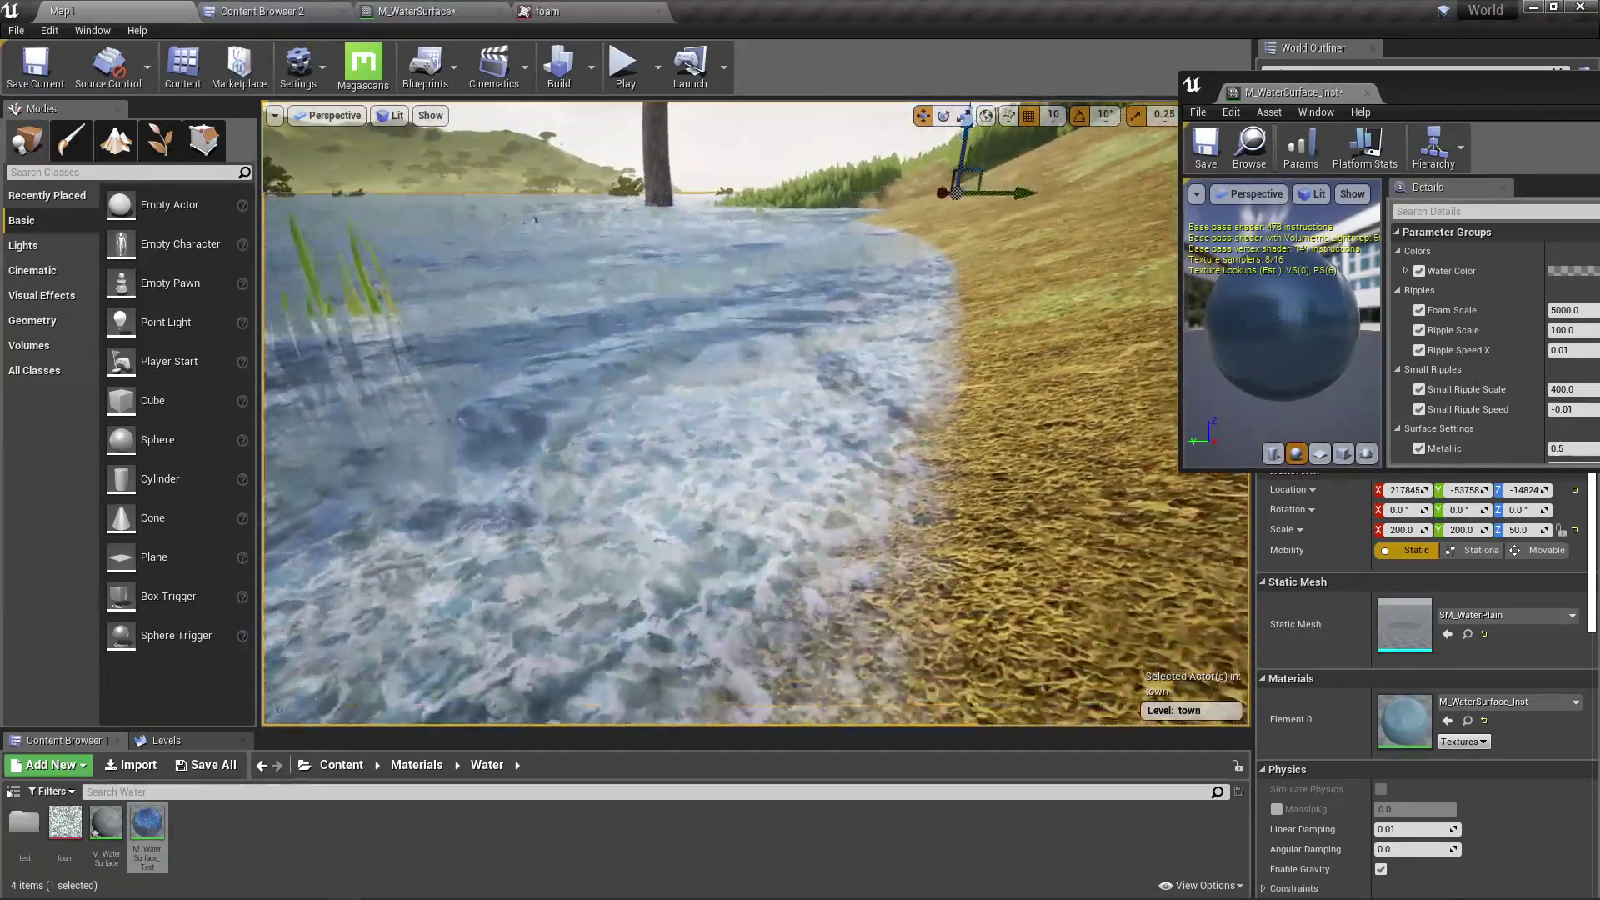
{"action": "right_click_drag", "start_coordinate": [953, 261], "coordinate": [928, 278]}
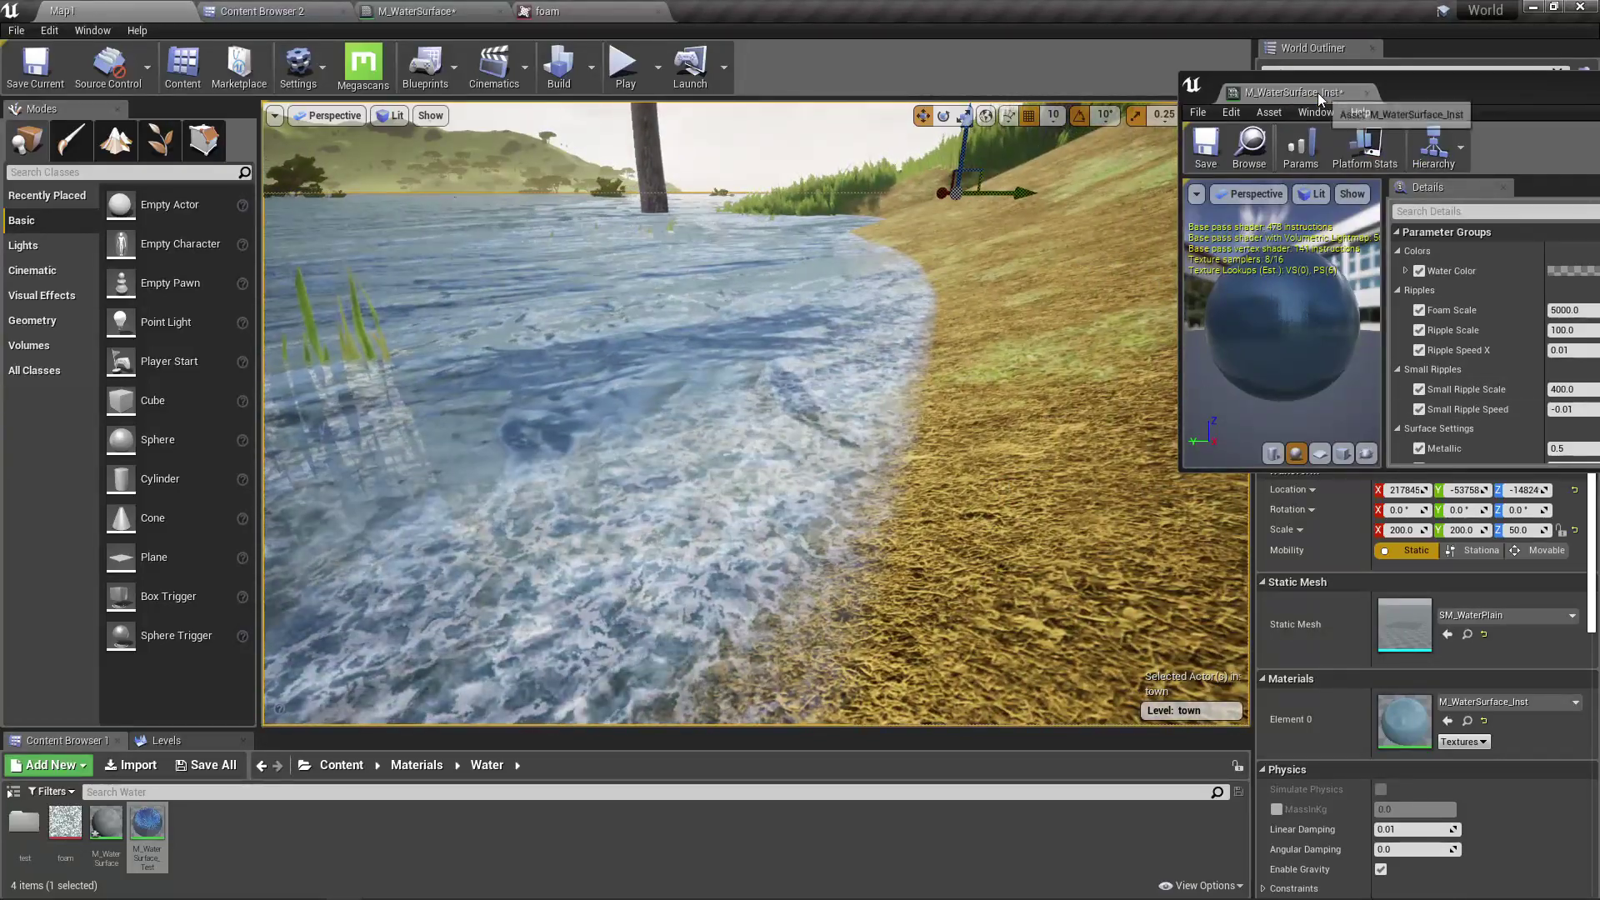
Move the material instance window out of the way and examine the shoreline foam in the full-screen viewport from several angles
{"action": "left_click_drag", "start_coordinate": [1308, 92], "coordinate": [583, 895]}
{"action": "right_click_drag", "start_coordinate": [755, 413], "coordinate": [722, 446]}
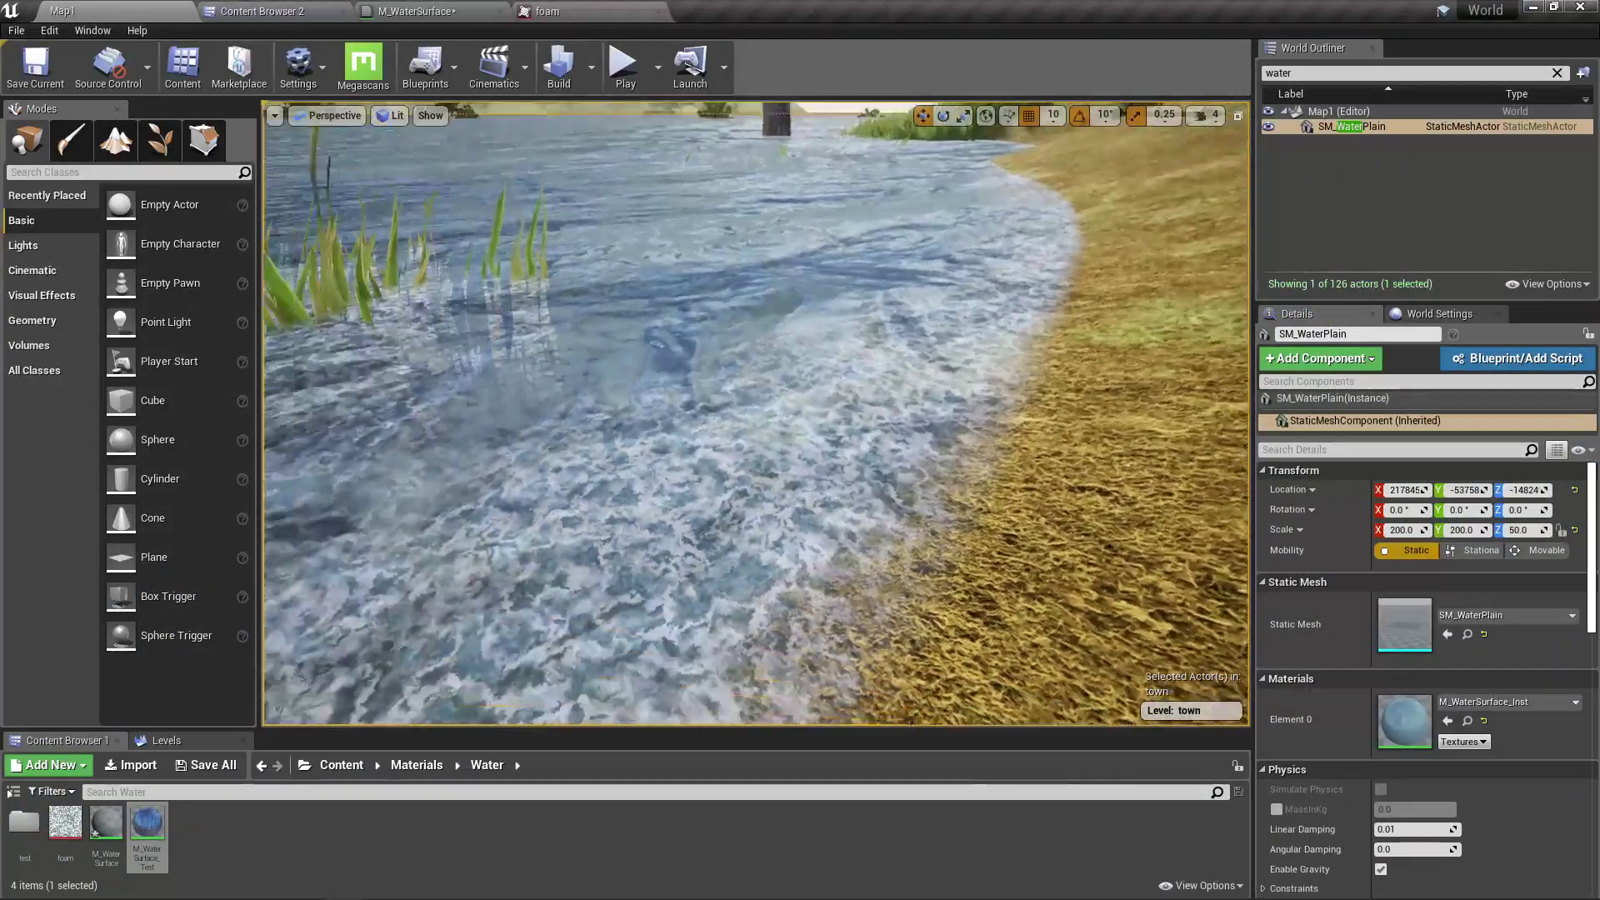
{"action": "key", "text": "F11"}
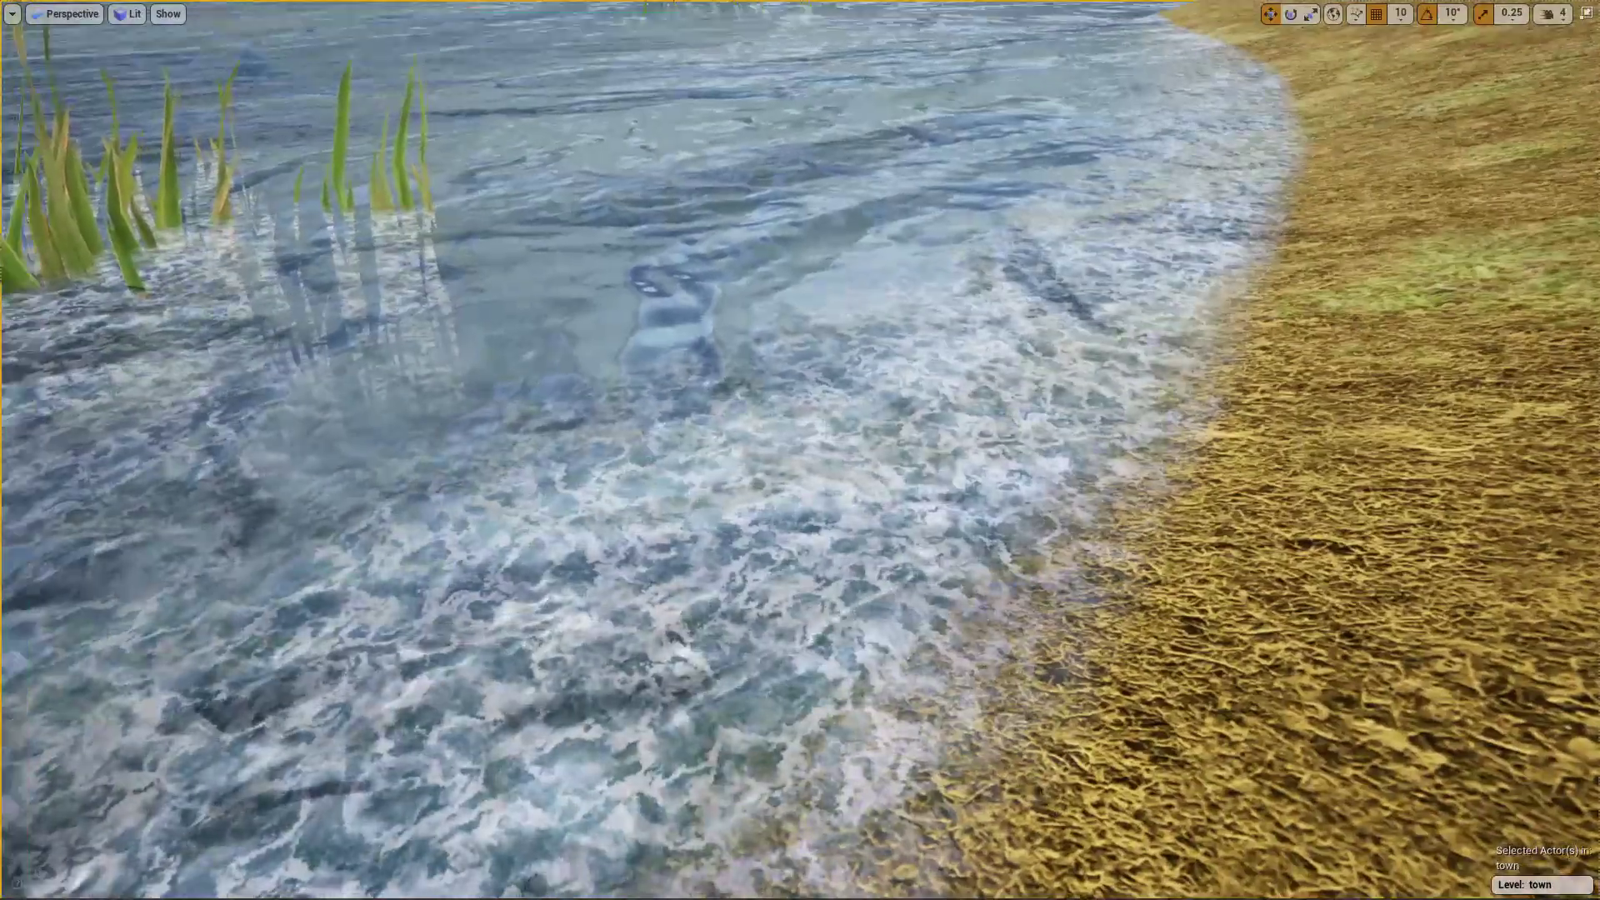
{"action": "right_click_drag", "start_coordinate": [824, 667], "coordinate": [858, 566]}
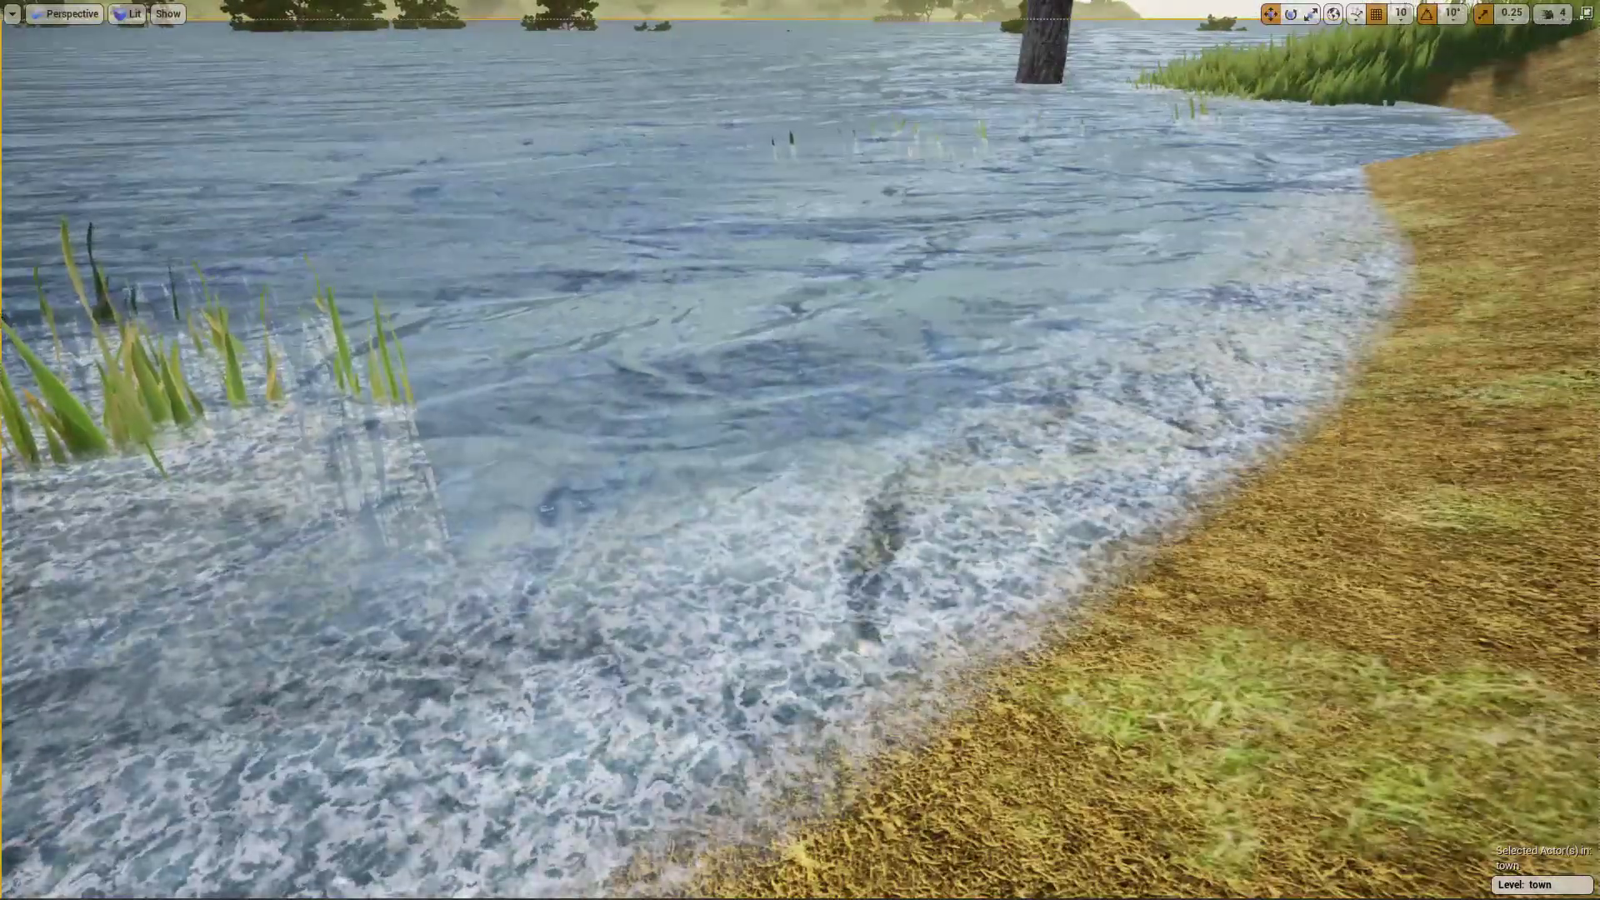
{"action": "middle_click_drag", "start_coordinate": [793, 611], "coordinate": [725, 692]}
{"action": "middle_click_drag", "start_coordinate": [793, 611], "coordinate": [875, 633]}
{"action": "right_click_drag", "start_coordinate": [791, 463], "coordinate": [800, 606]}
{"action": "key", "text": "F11"}
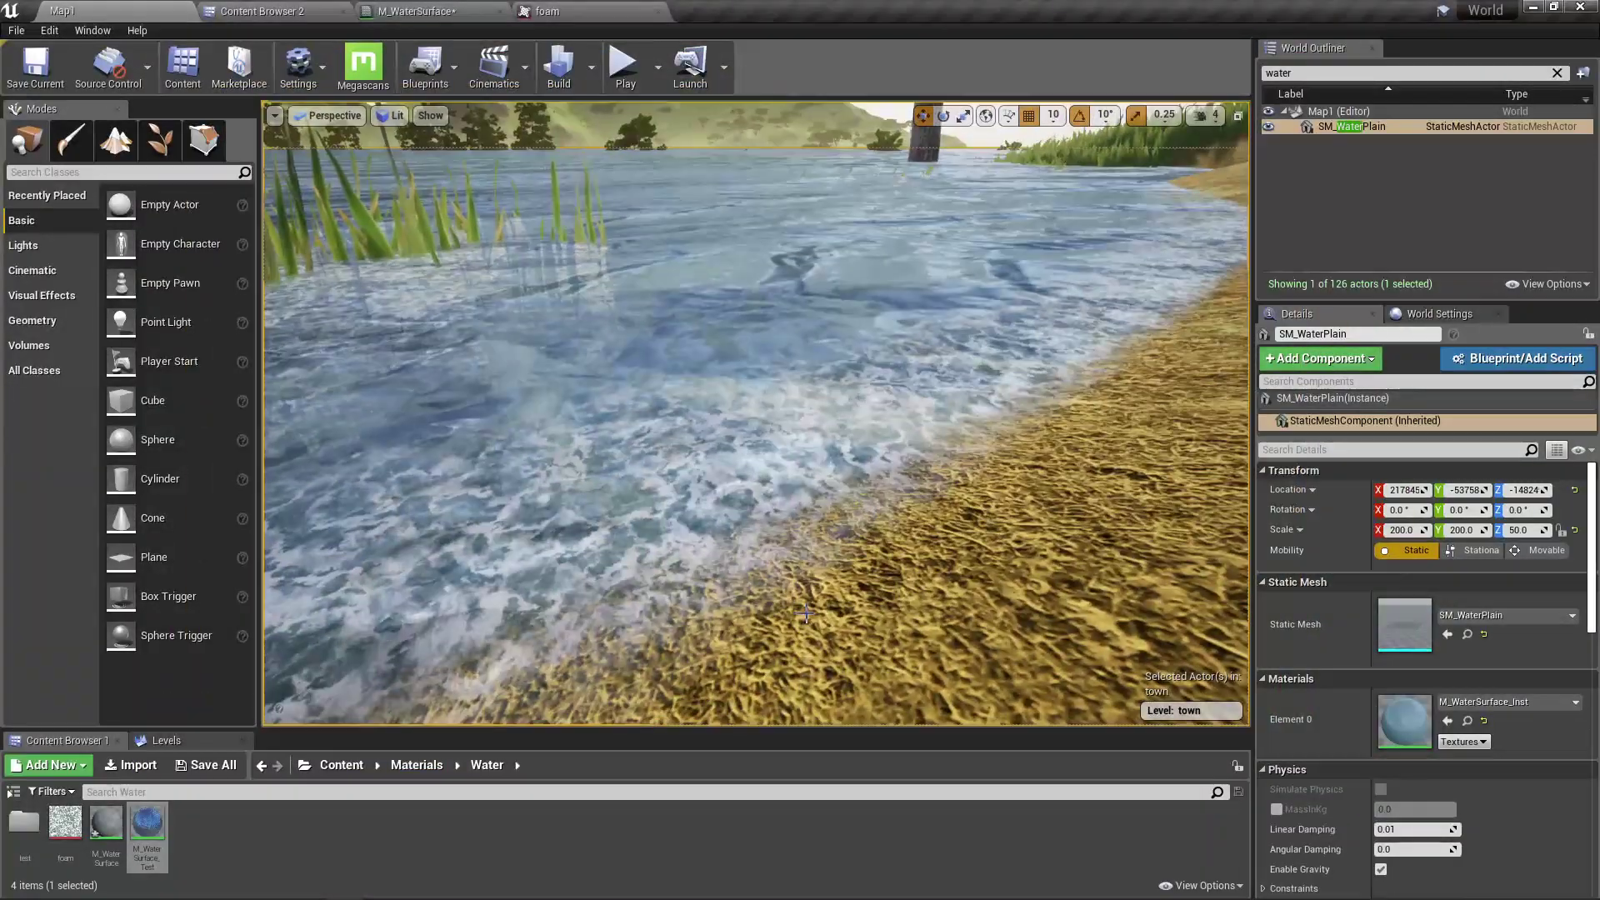
{"action": "middle_click_drag", "start_coordinate": [831, 350], "coordinate": [830, 234]}
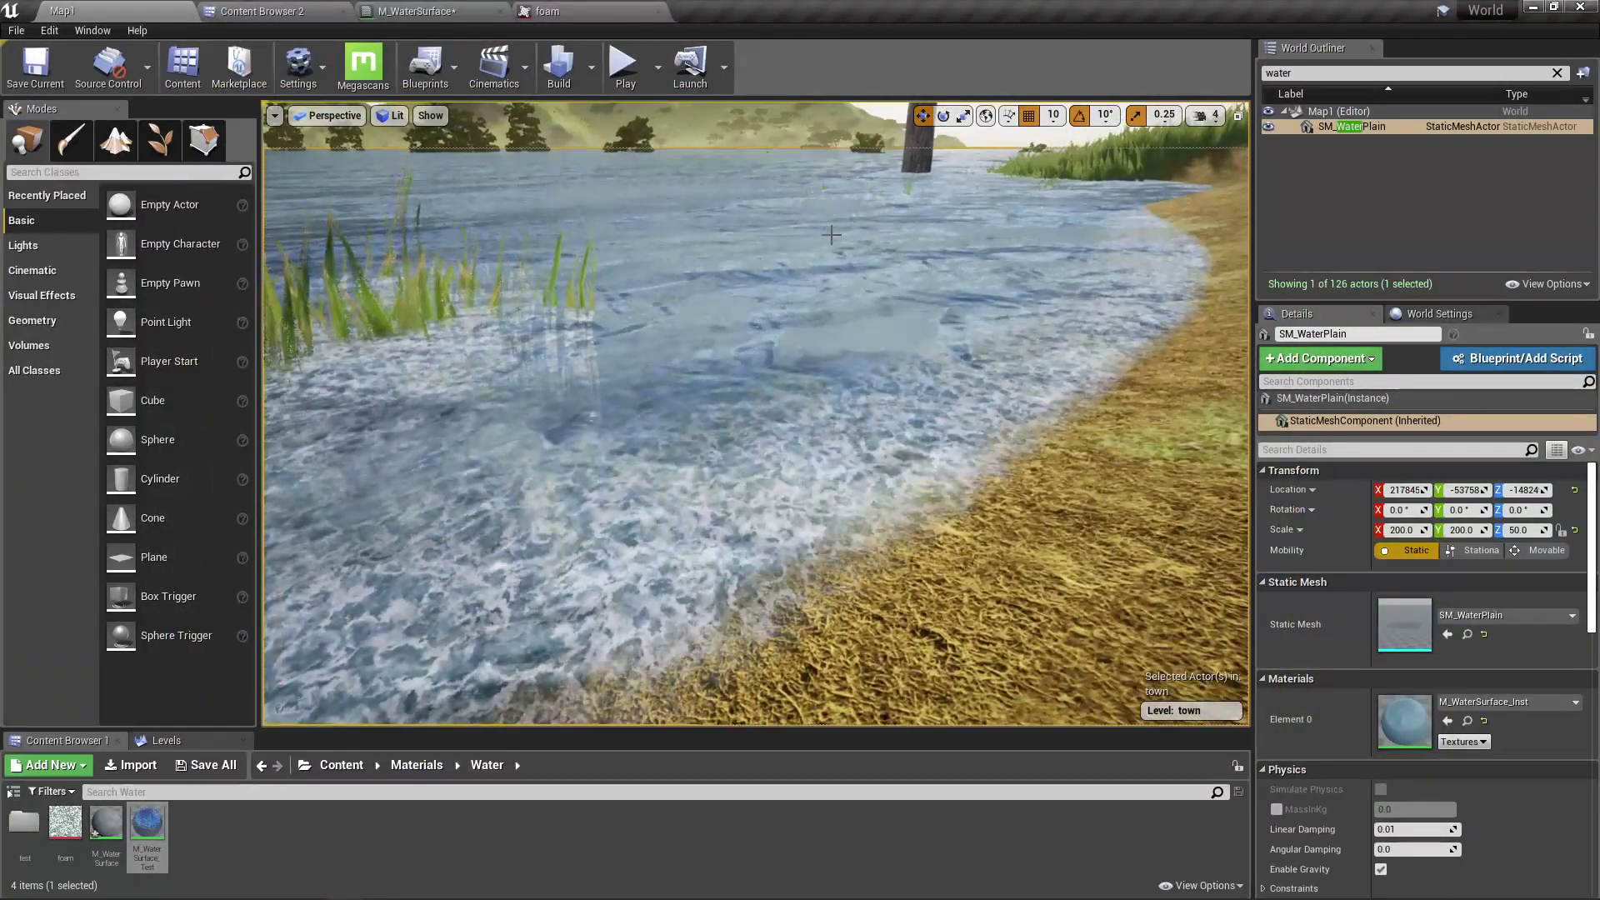
Insert an Add node between the foam Multiply node and the UVs input of the foam Texture Sample in M_WaterSurface
{"action": "left_click", "coordinate": [442, 11]}
{"action": "right_click_drag", "start_coordinate": [697, 271], "coordinate": [1398, 729]}
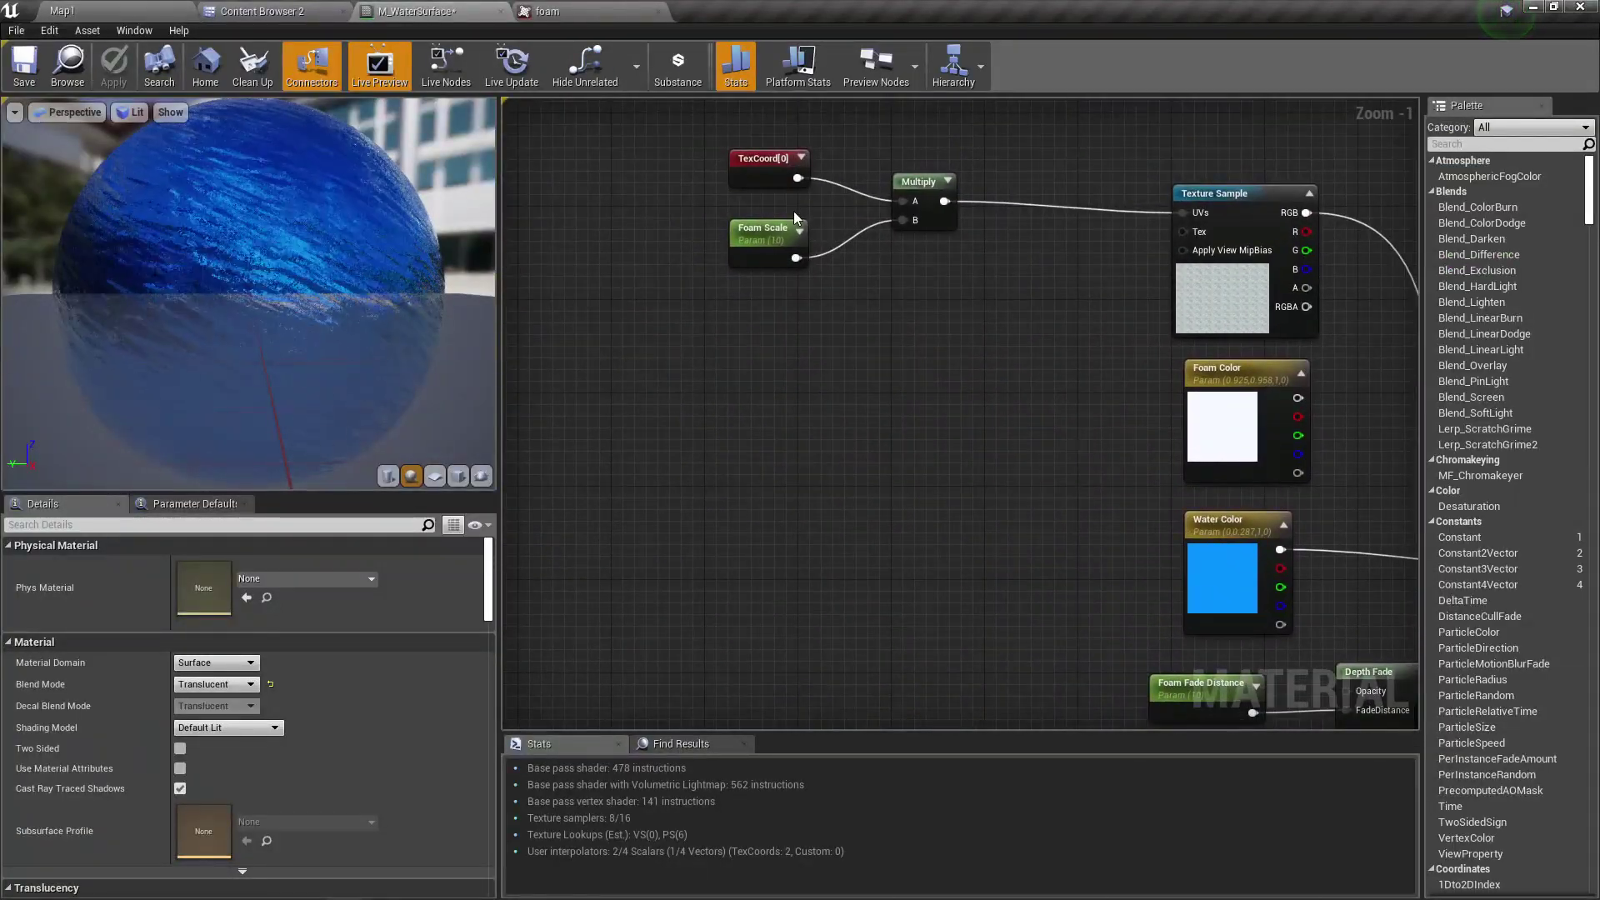
{"action": "left_click_drag", "start_coordinate": [944, 201], "coordinate": [993, 208]}
{"action": "type", "text": "add"}
{"action": "key", "text": "Return"}
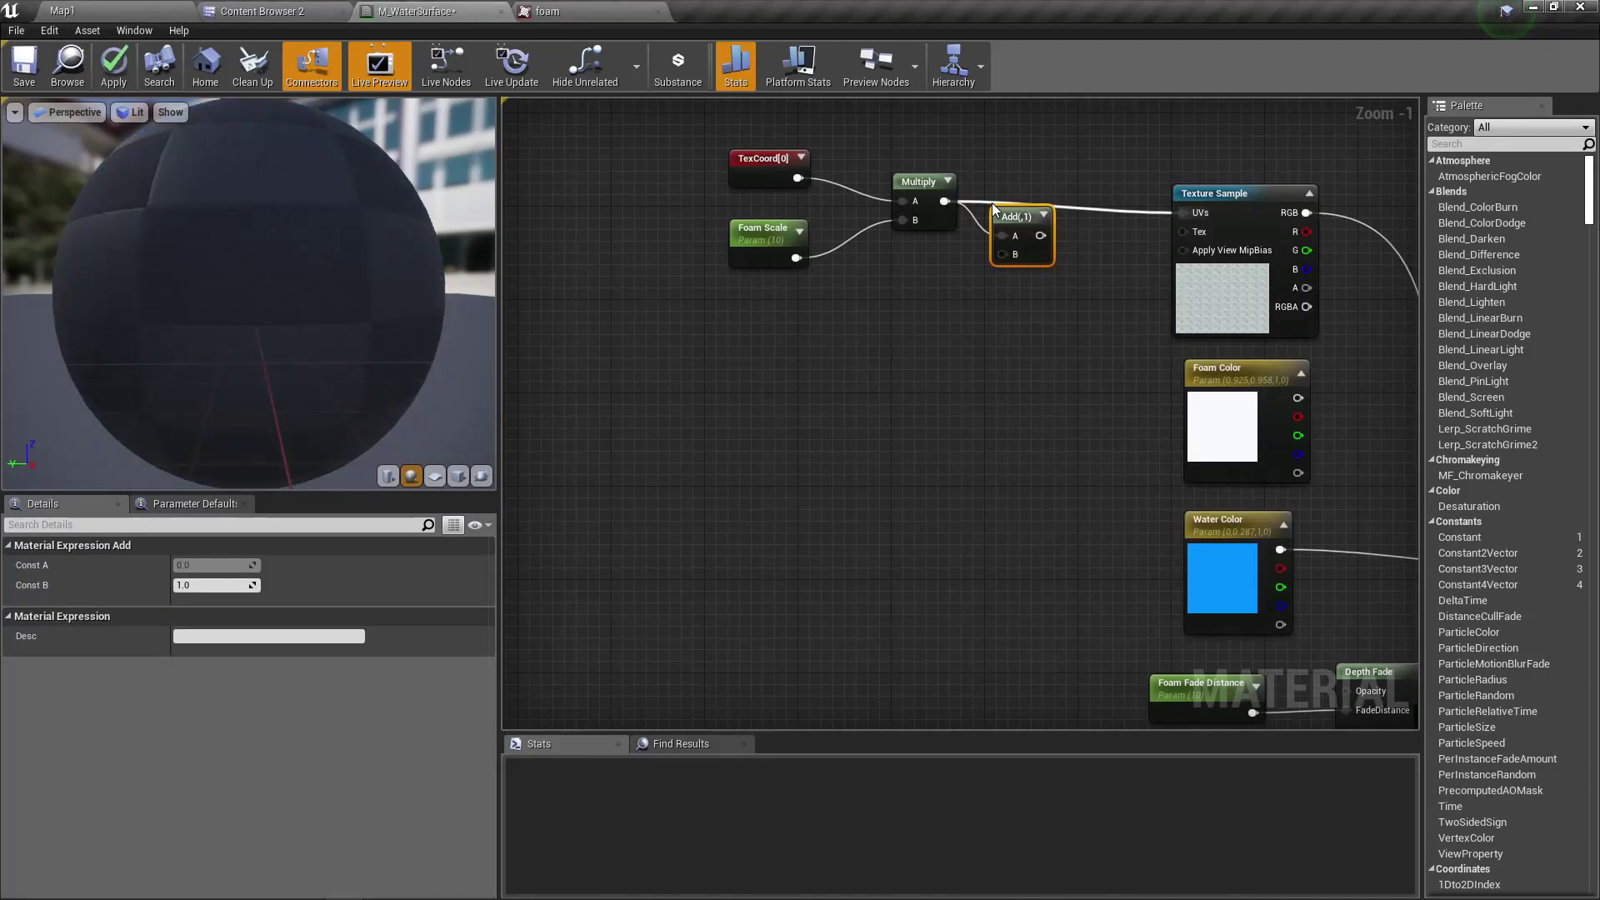
{"action": "left_click_drag", "start_coordinate": [1042, 235], "coordinate": [1191, 212]}
Check the Big Ripples node setup, and feed the foam Add node's B input from a Sine node driven by a Time node
{"action": "right_click_drag", "start_coordinate": [973, 365], "coordinate": [931, 4]}
{"action": "scroll", "coordinate": [981, 365], "scroll_direction": "down", "scroll_amount": 3}
{"action": "right_click_drag", "start_coordinate": [958, 413], "coordinate": [958, 421]}
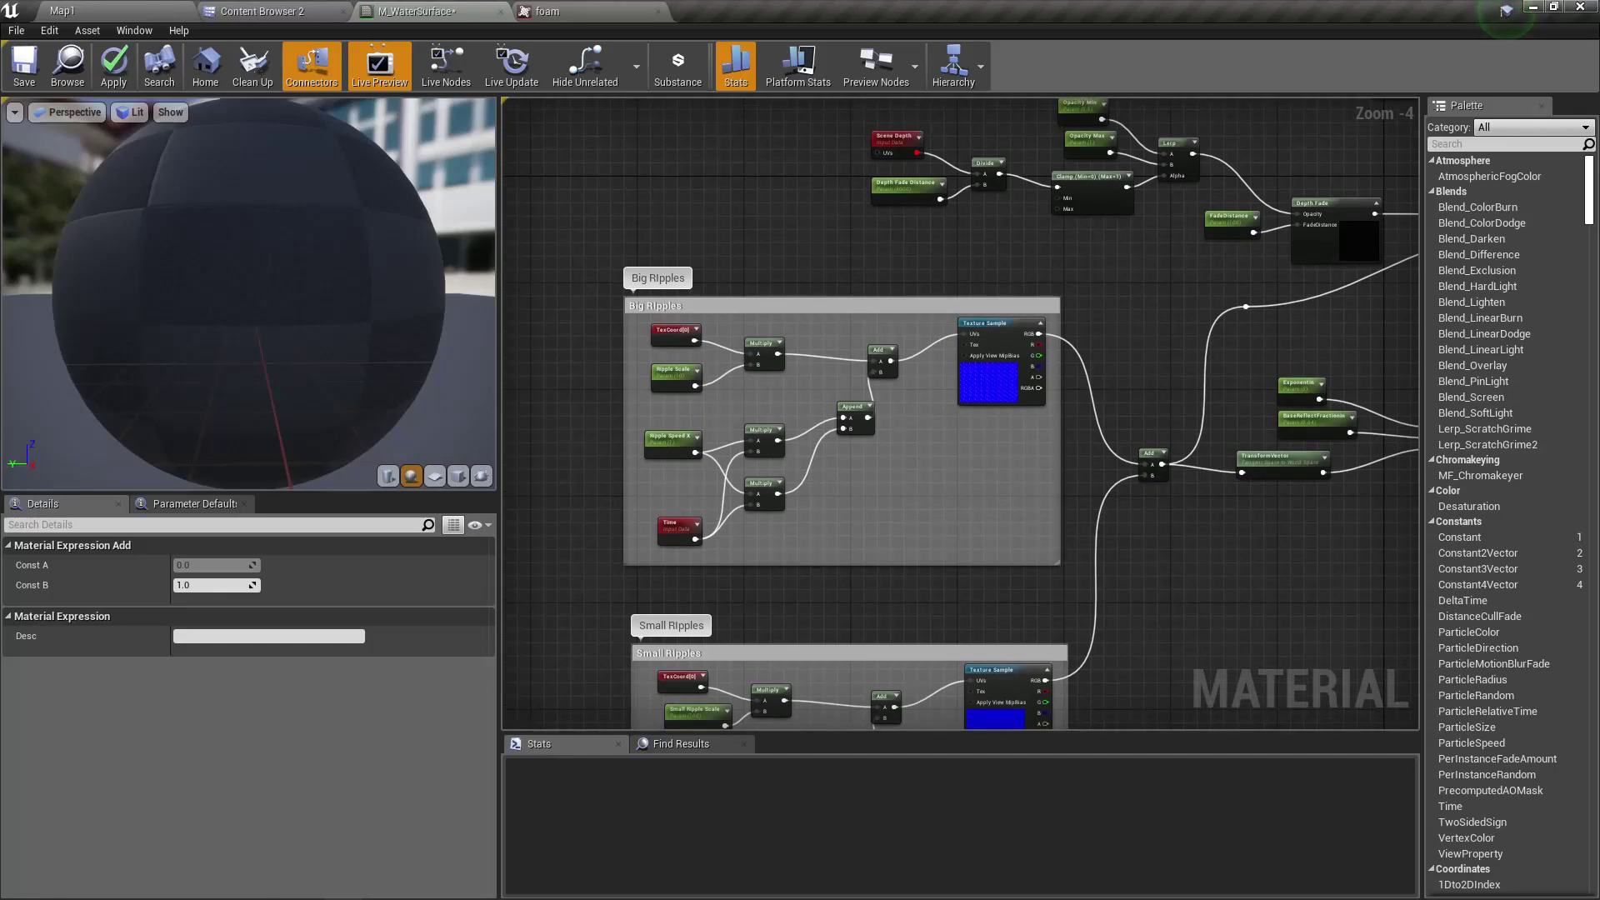
{"action": "scroll", "coordinate": [863, 425], "scroll_direction": "up", "scroll_amount": 1}
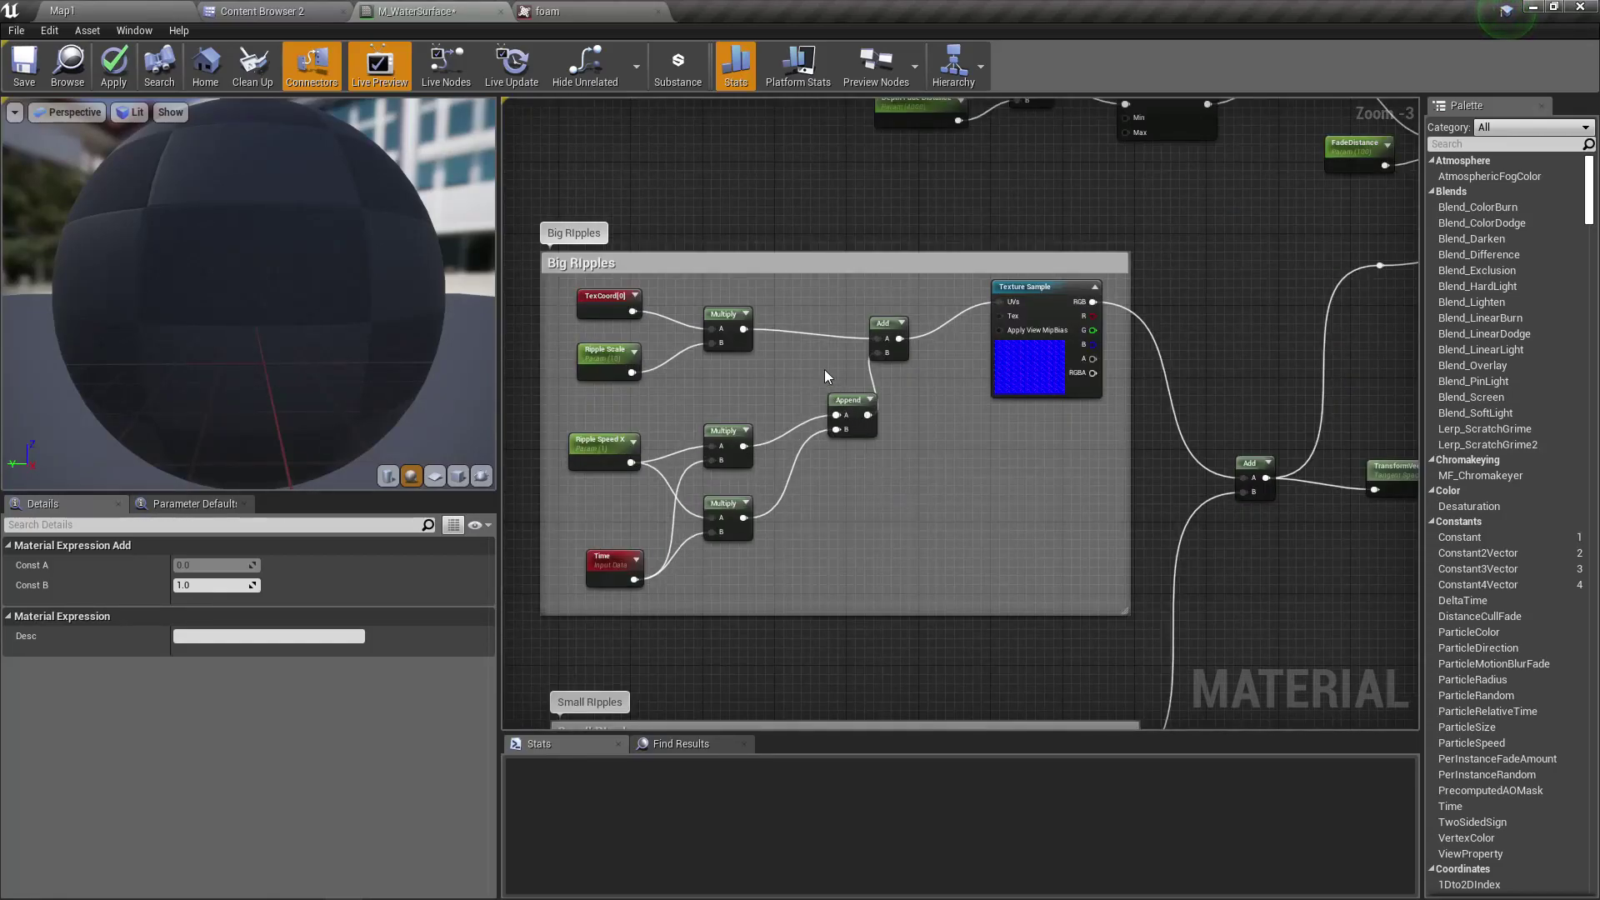
{"action": "right_click_drag", "start_coordinate": [768, 233], "coordinate": [836, 730]}
{"action": "scroll", "coordinate": [1071, 372], "scroll_direction": "up", "scroll_amount": 2}
{"action": "left_click_drag", "start_coordinate": [1051, 410], "coordinate": [975, 450]}
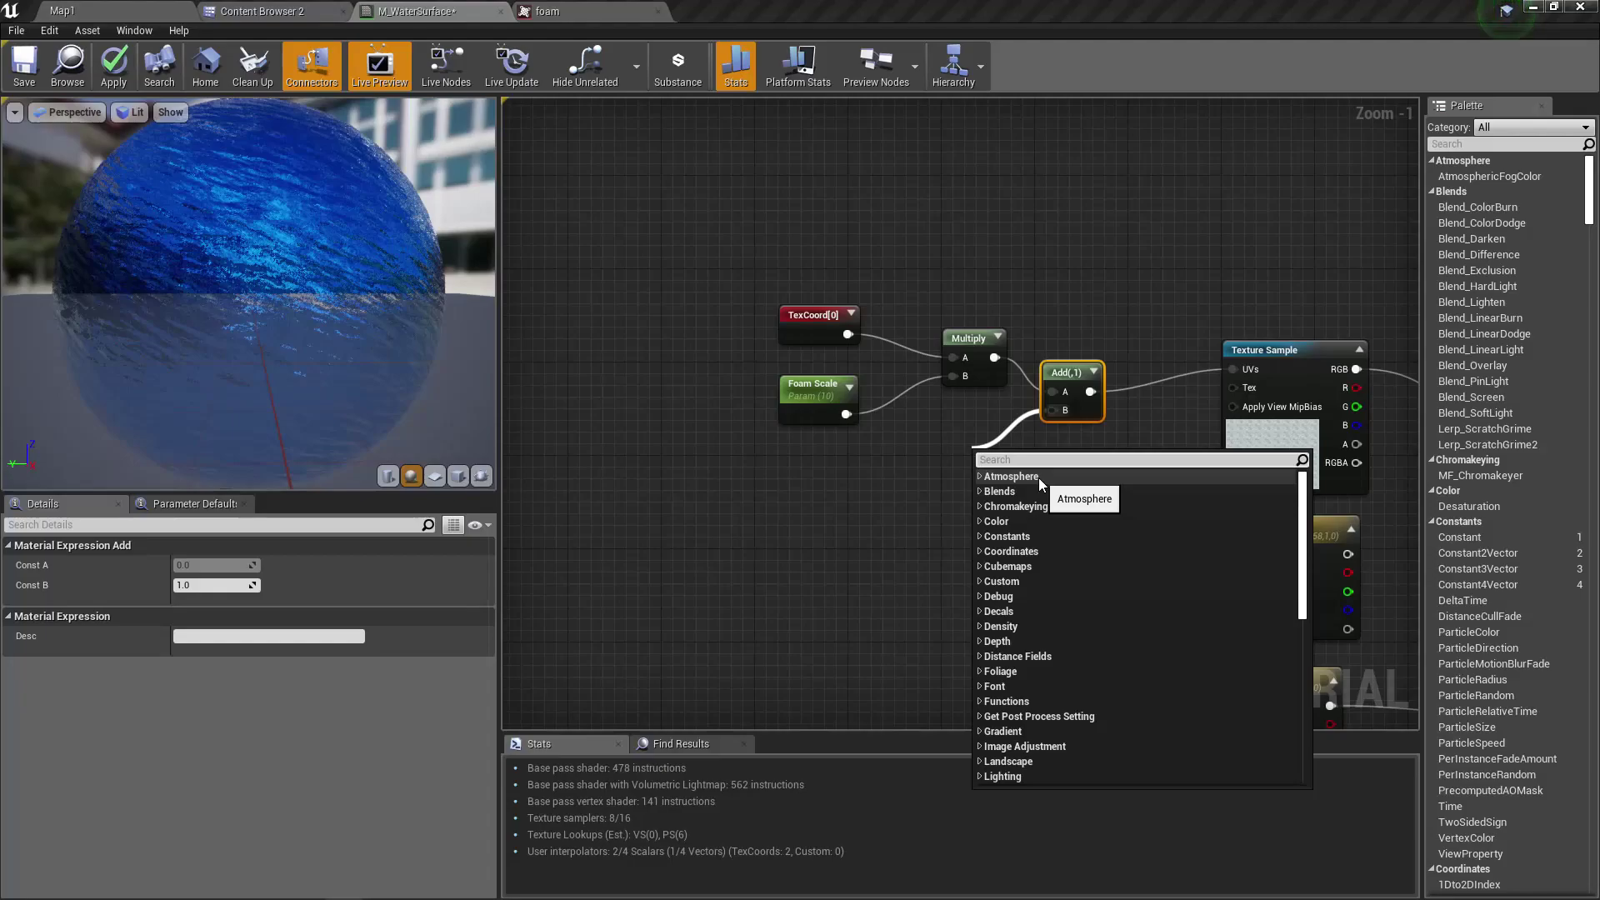
{"action": "type", "text": "sine"}
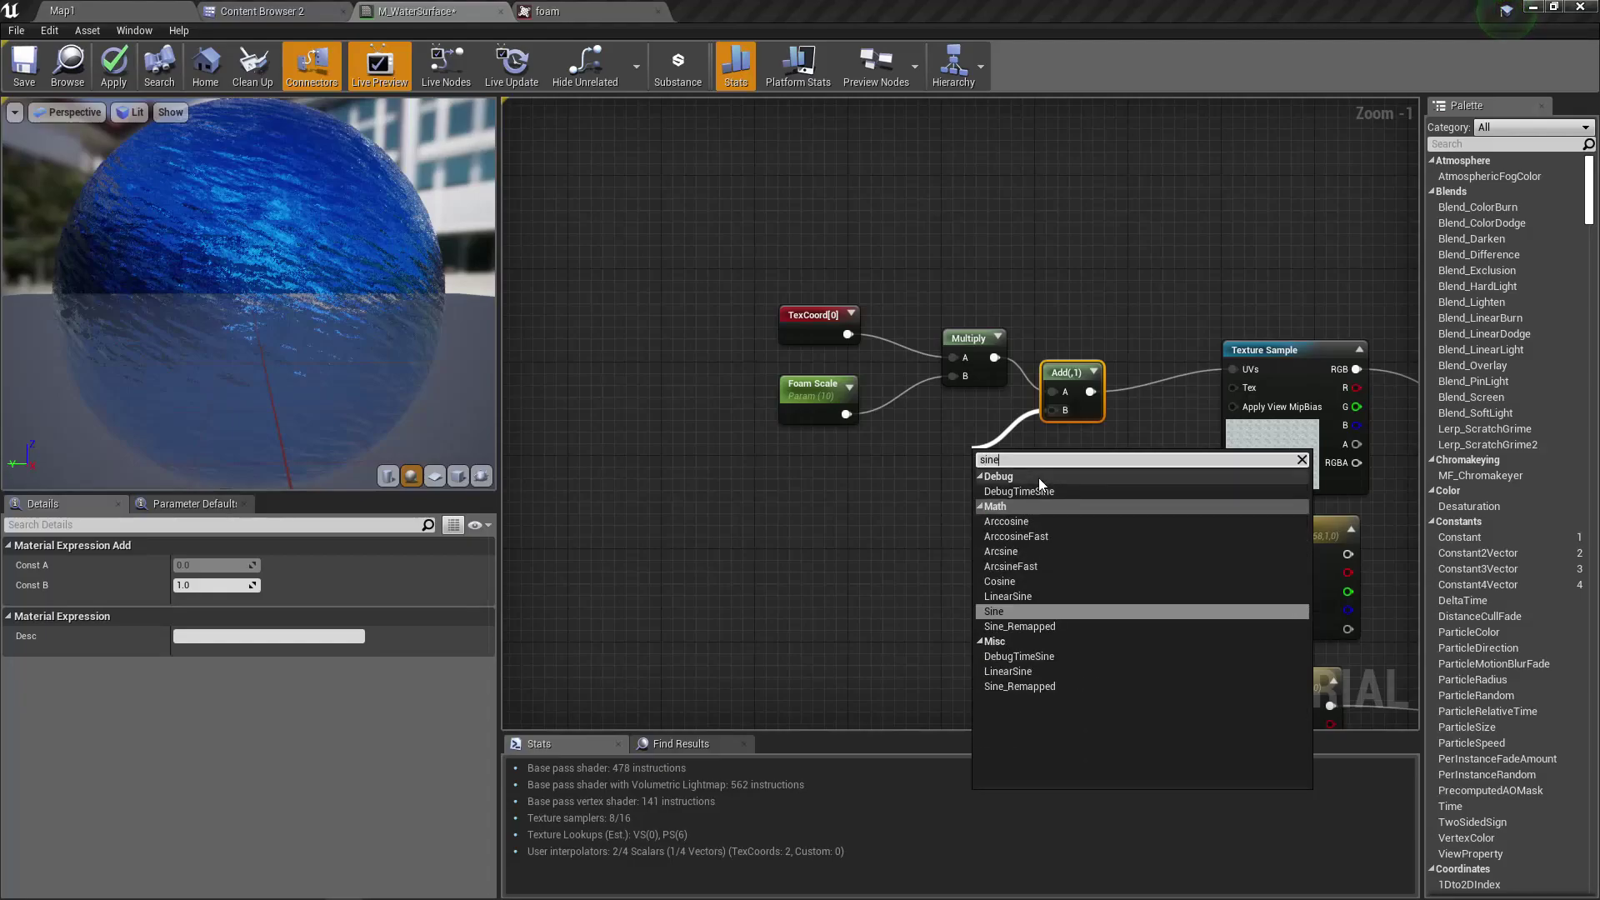
{"action": "key", "text": "Return"}
{"action": "left_click_drag", "start_coordinate": [984, 478], "coordinate": [928, 493]}
{"action": "type", "text": "time"}
{"action": "key", "text": "Return"}
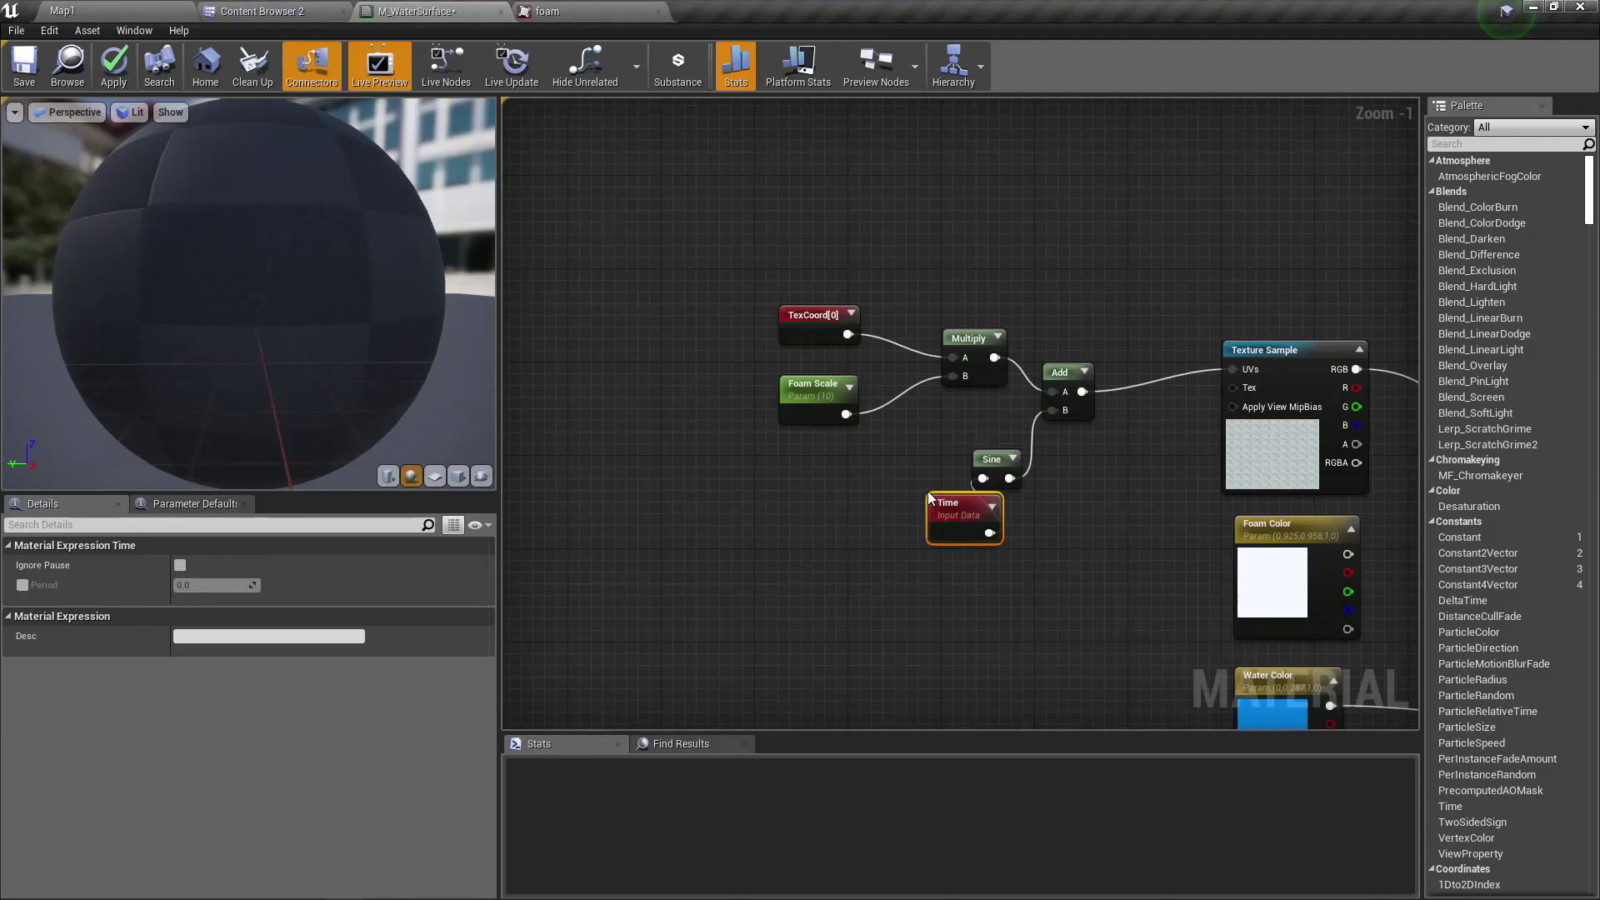
Space out the Time and Sine nodes and insert a Divide node between them, aligned in the row
{"action": "left_click_drag", "start_coordinate": [955, 498], "coordinate": [785, 486]}
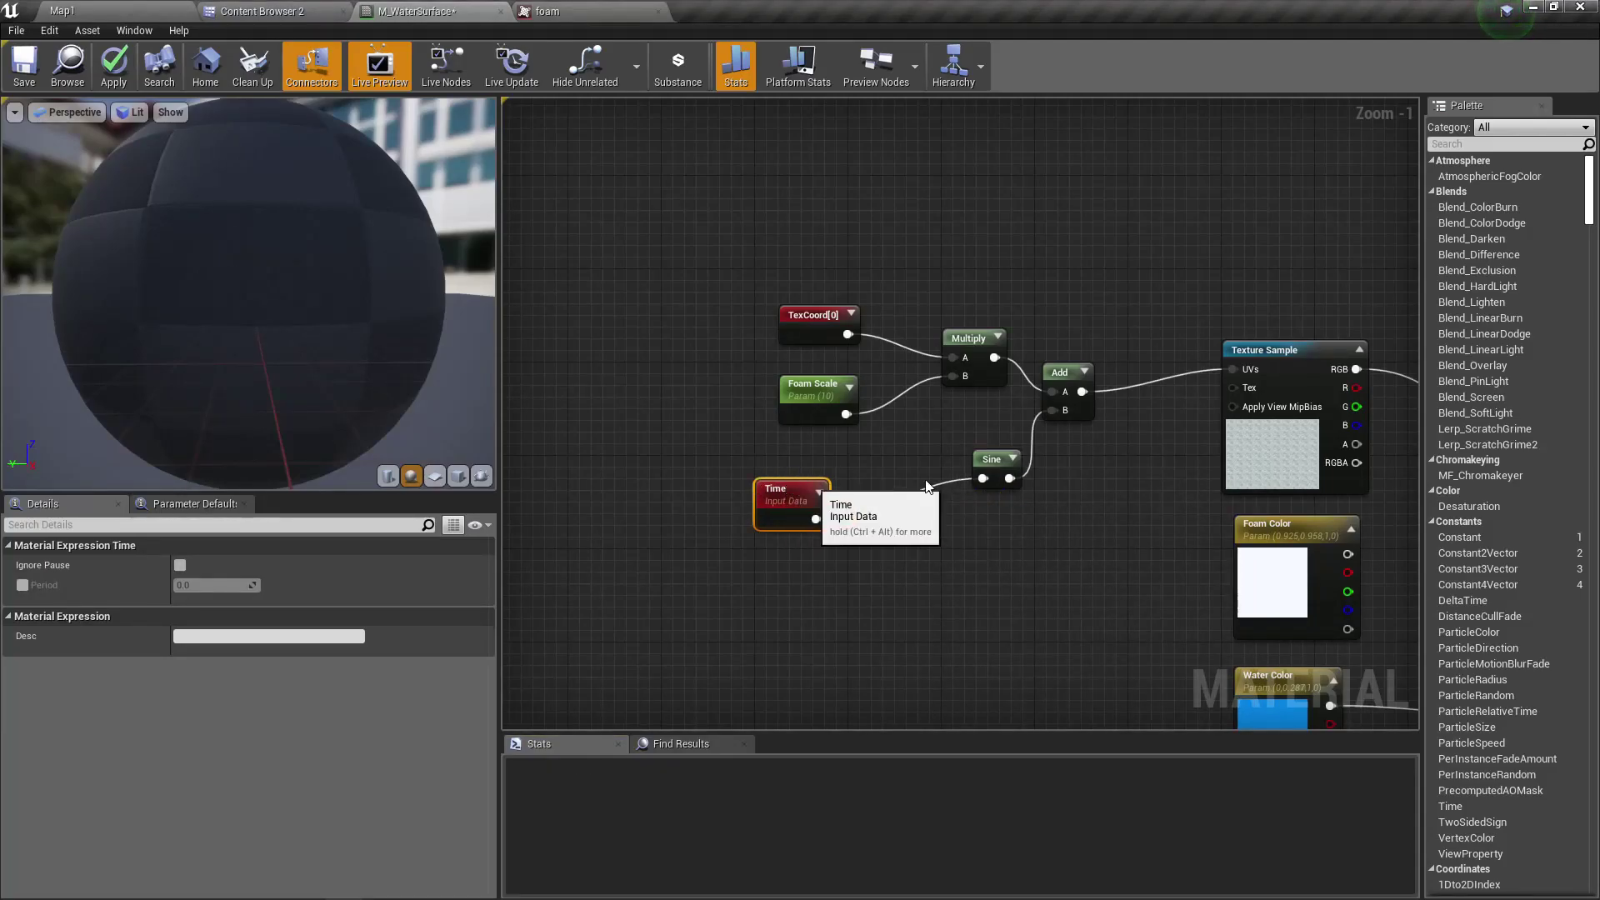
{"action": "left_click_drag", "start_coordinate": [1001, 464], "coordinate": [957, 505]}
{"action": "left_click_drag", "start_coordinate": [814, 518], "coordinate": [778, 519]}
{"action": "type", "text": "divide"}
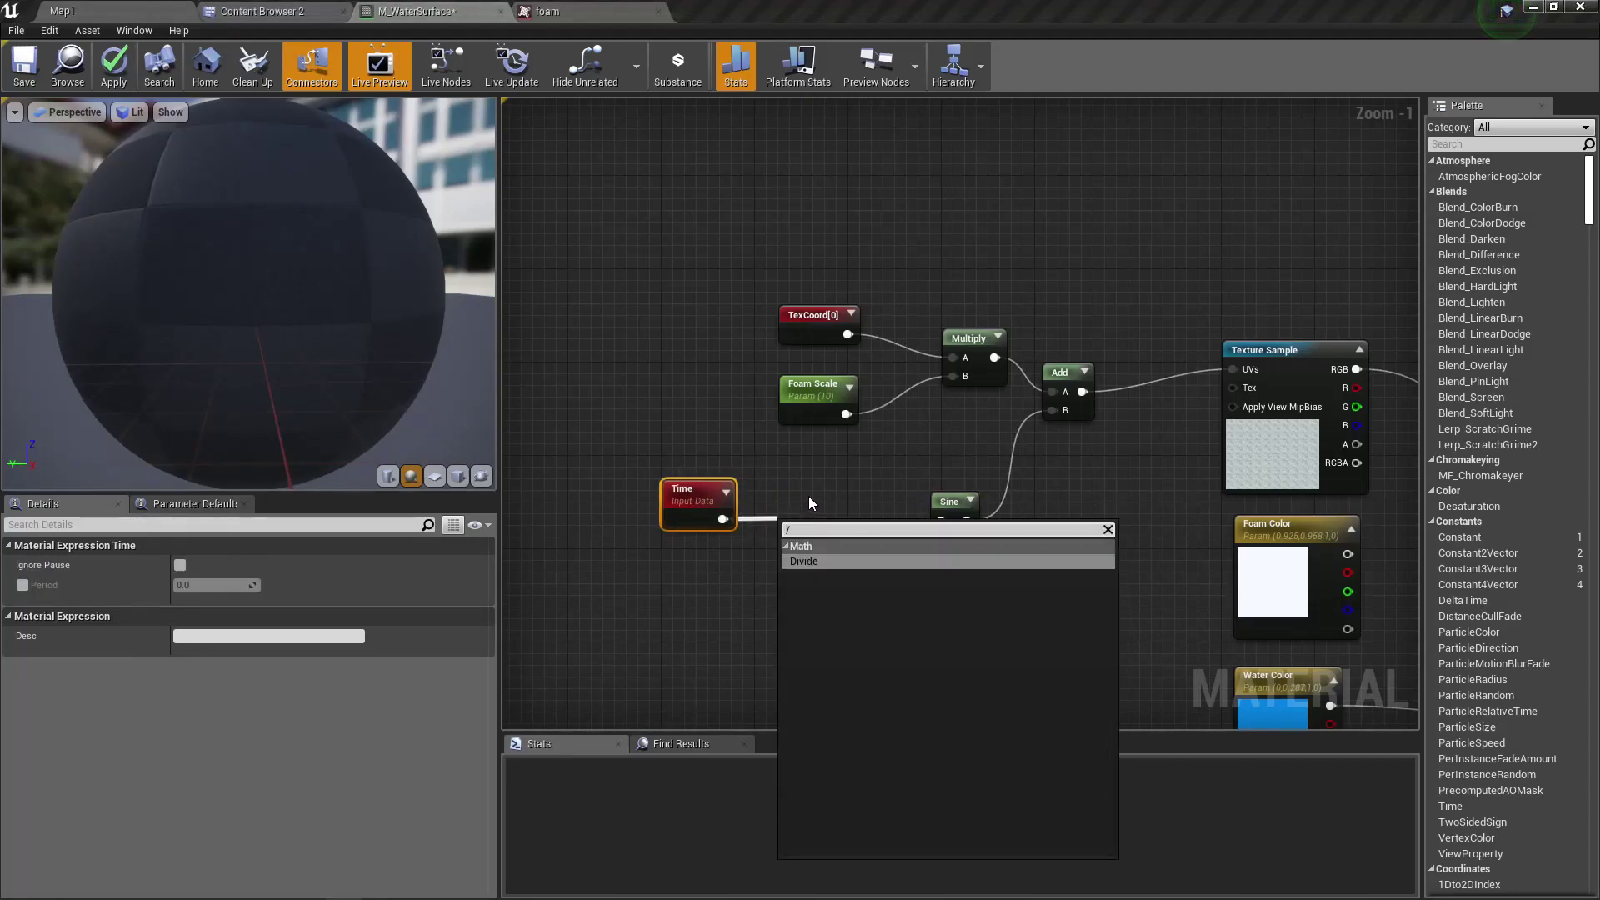
{"action": "key", "text": "Return"}
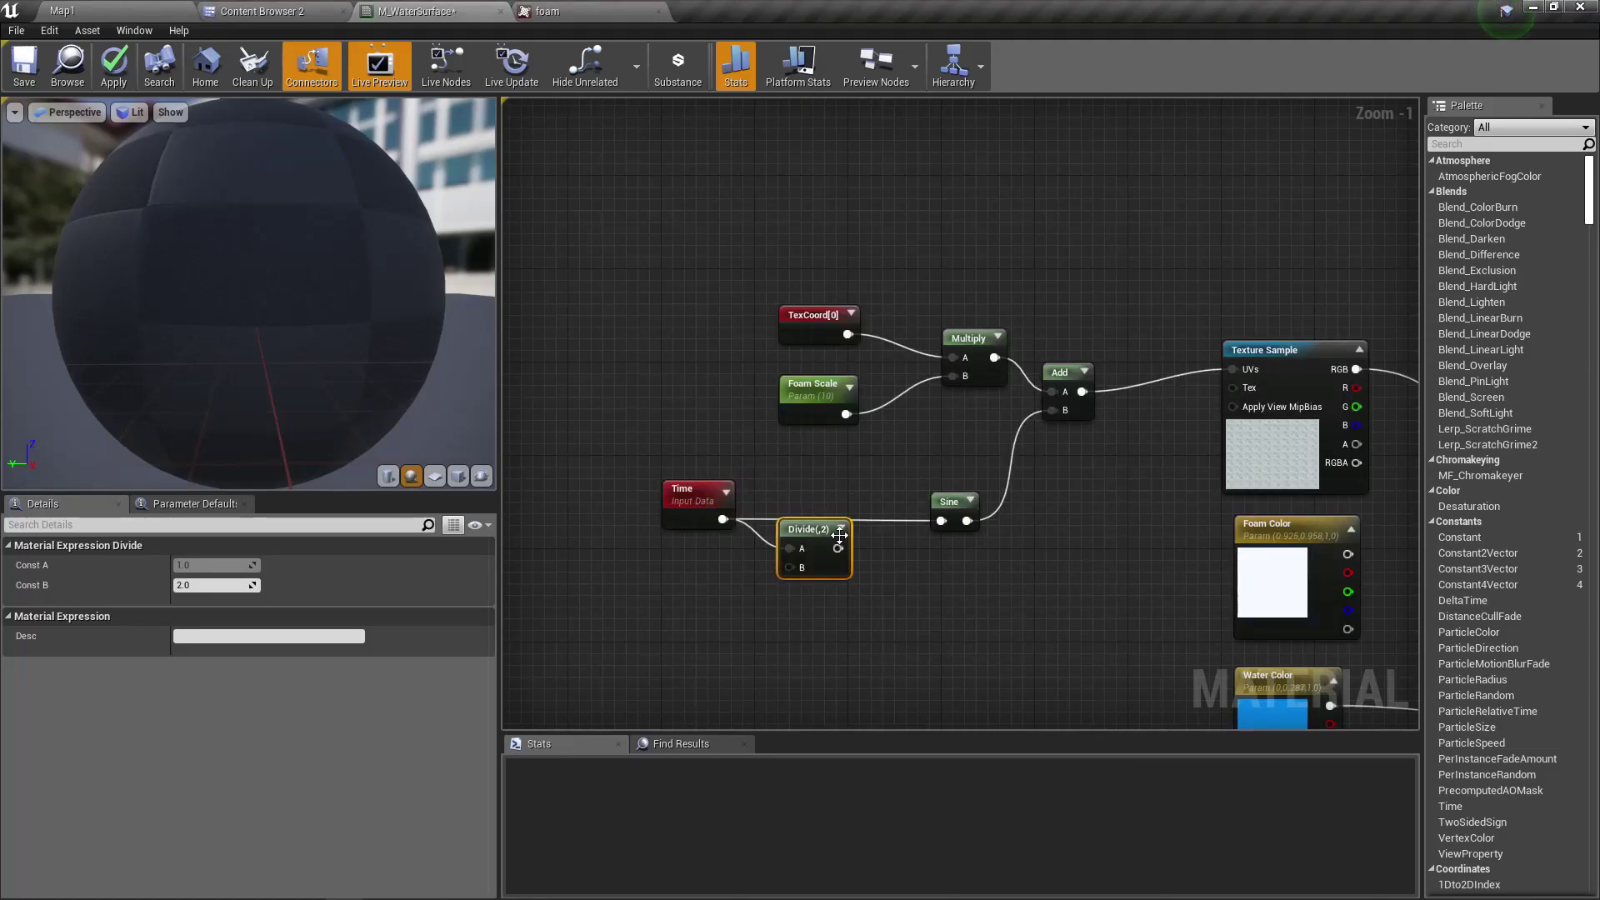
{"action": "left_click_drag", "start_coordinate": [936, 523], "coordinate": [939, 521]}
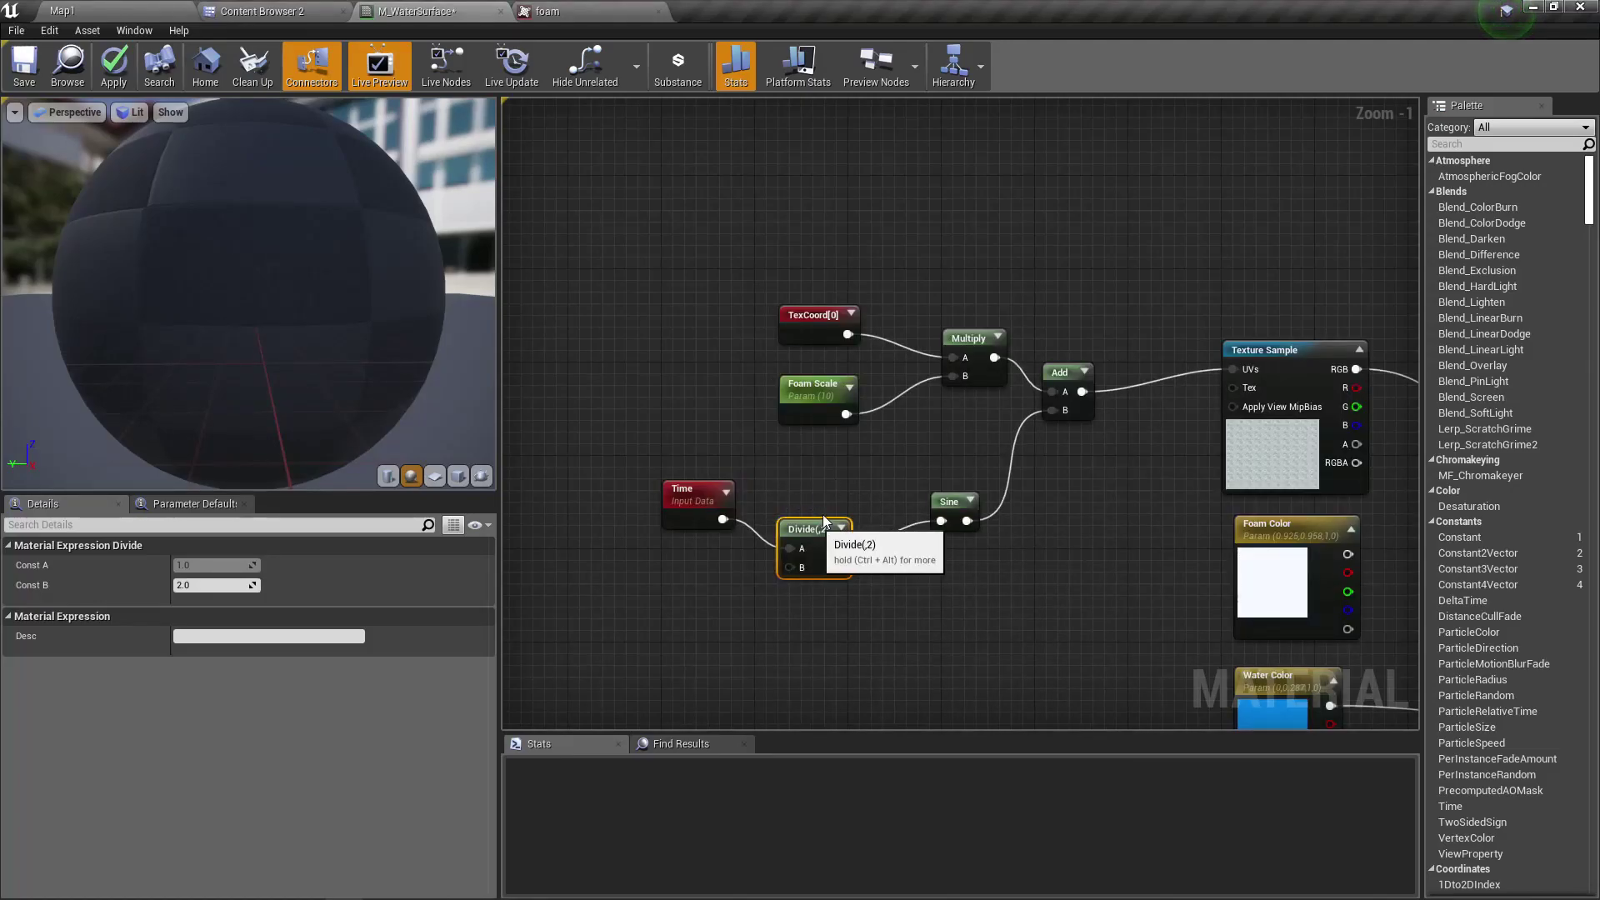
{"action": "left_click_drag", "start_coordinate": [803, 566], "coordinate": [815, 538]}
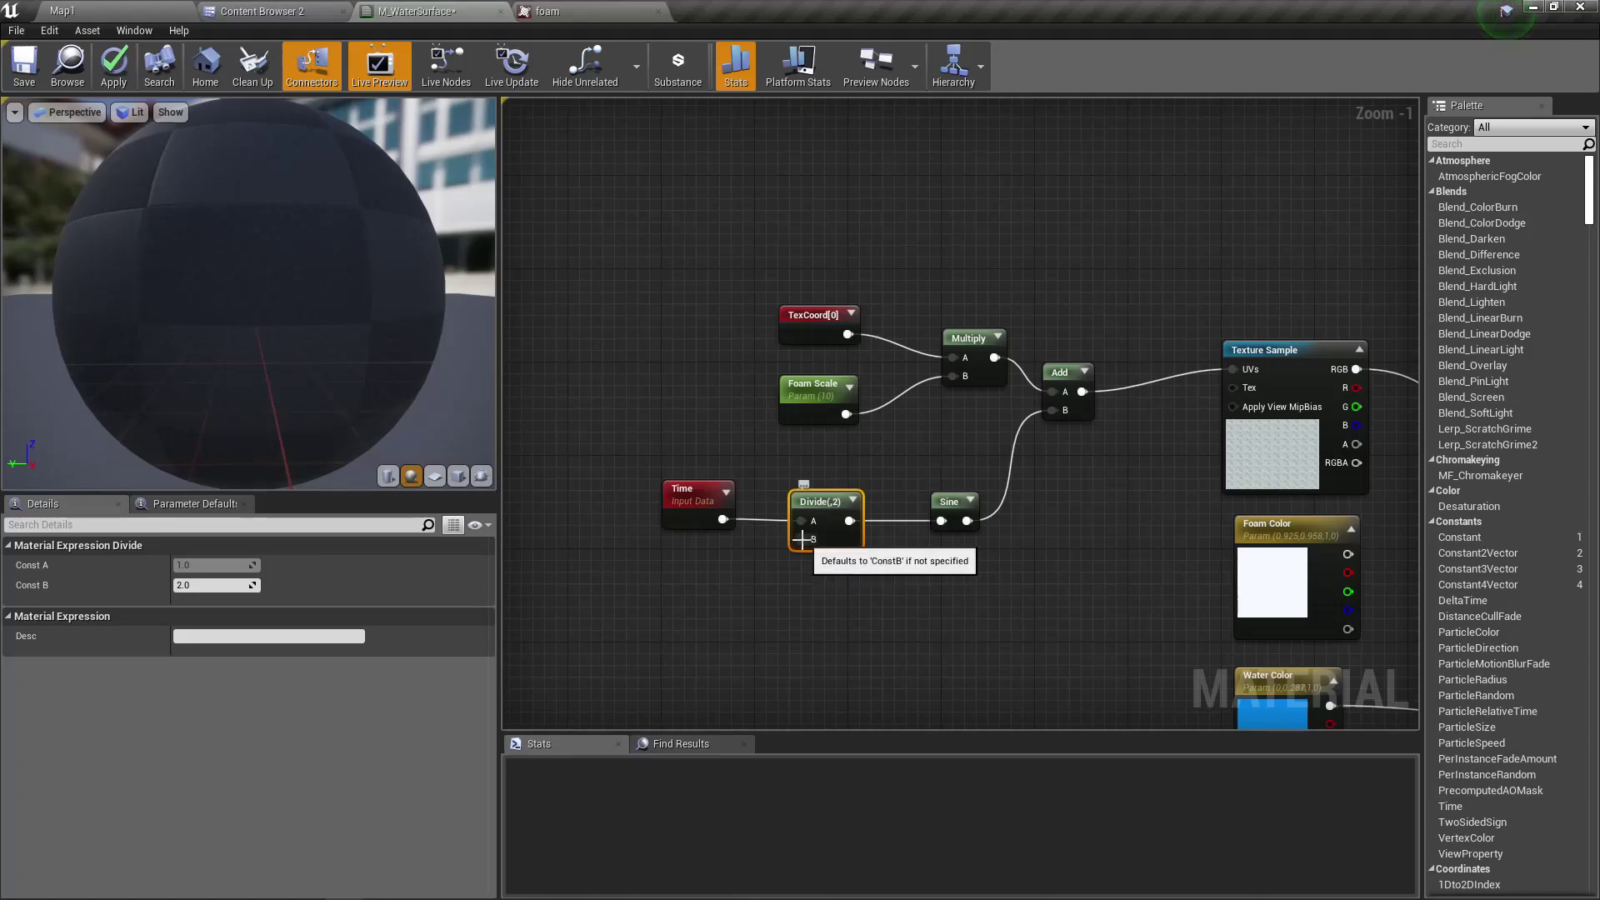
Promote the Divide node's B input to a scalar parameter, keeping the name B
{"action": "left_click", "coordinate": [220, 585]}
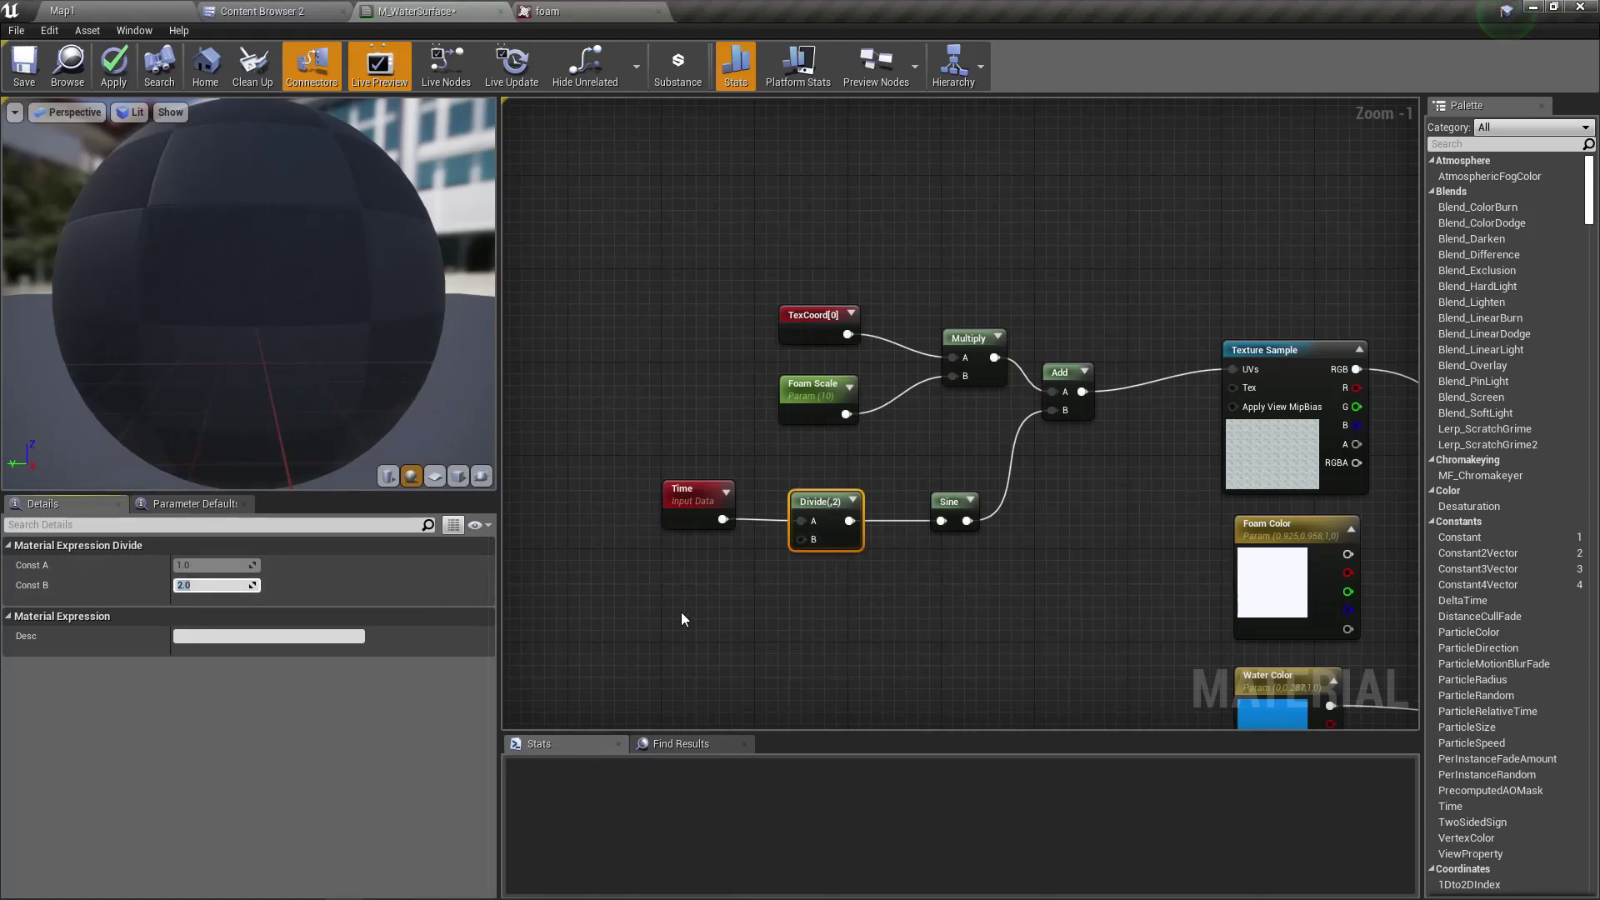
{"action": "right_click", "coordinate": [797, 538]}
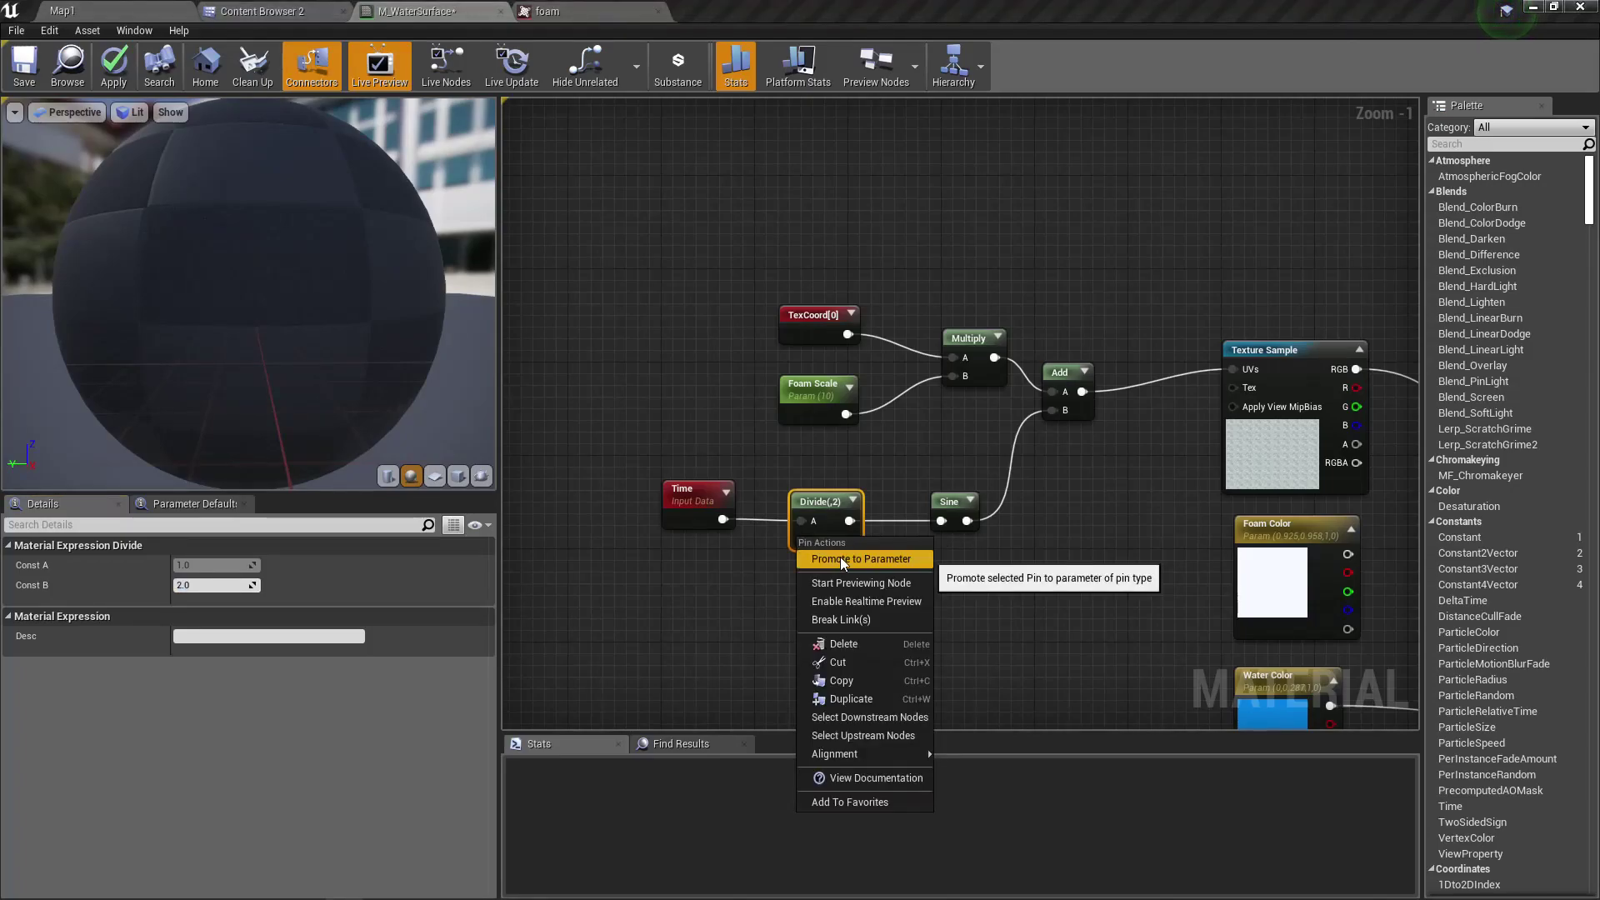
{"action": "left_click", "coordinate": [839, 557]}
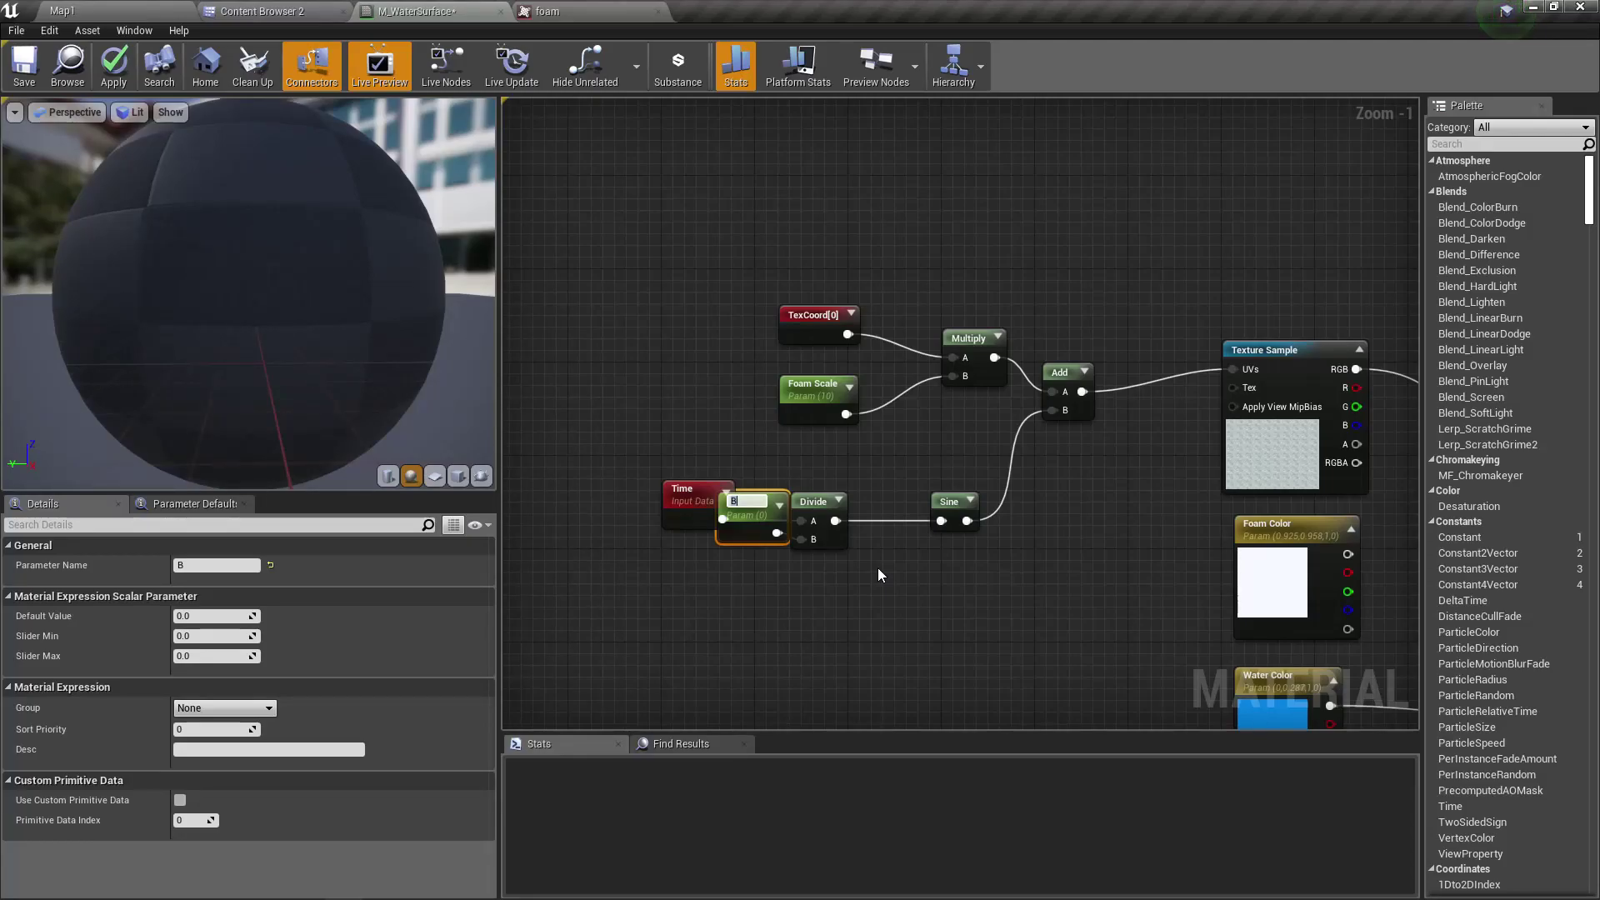
{"action": "key", "text": "Return"}
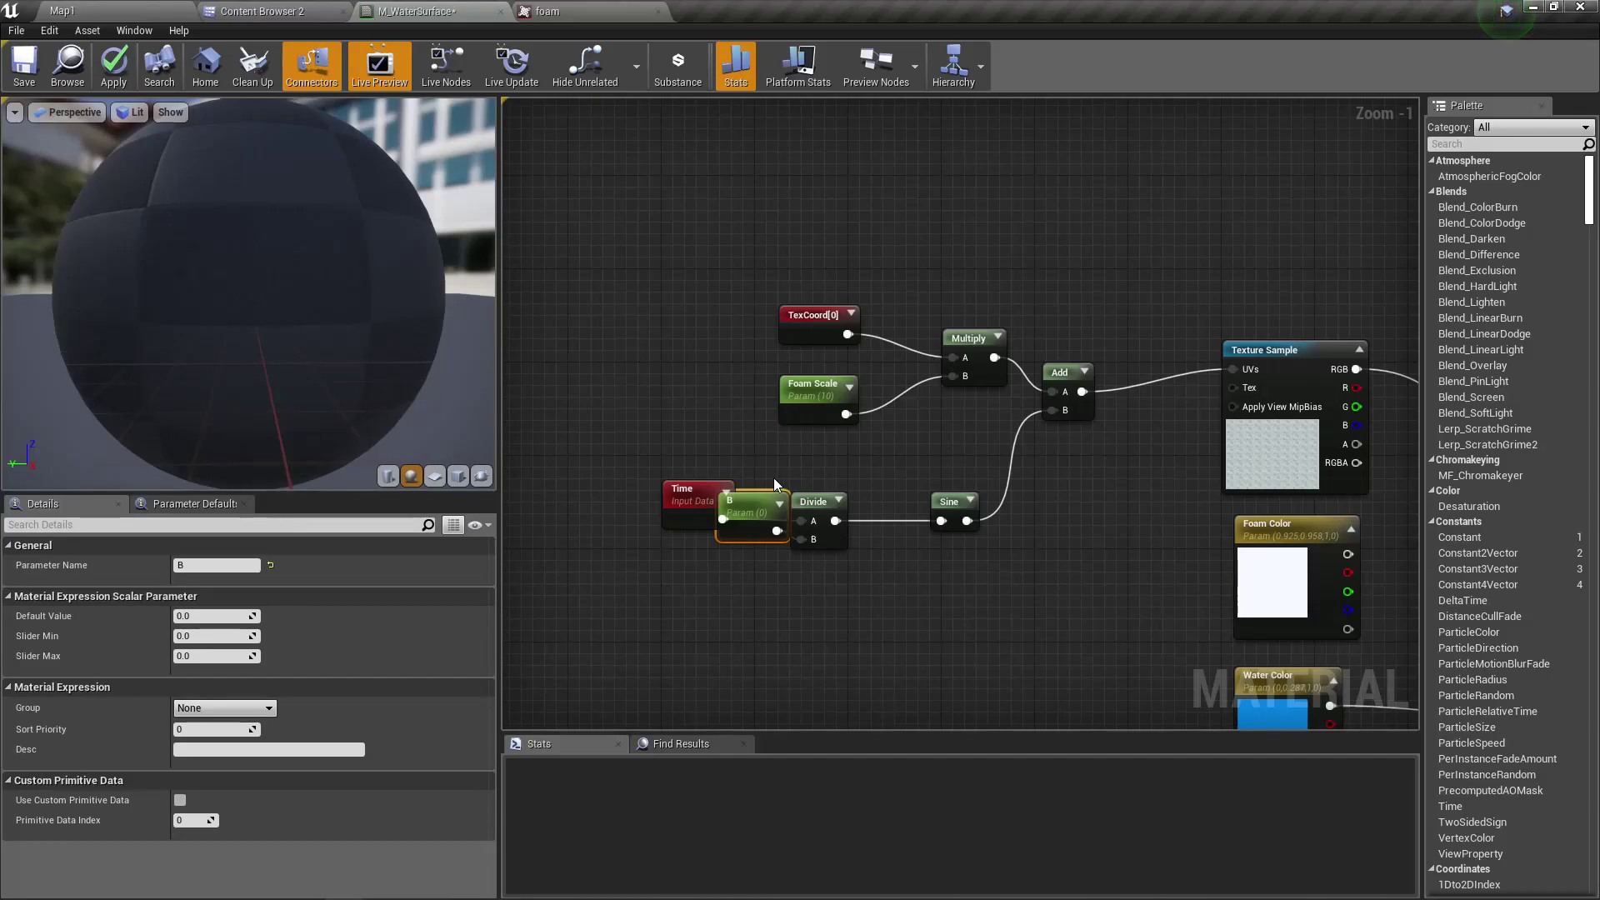
Delete the Divide node and its B parameter, and insert a Multiply node between the Time and Sine nodes
{"action": "left_click", "coordinate": [825, 533], "text": "ctrl"}
{"action": "key", "text": "Delete"}
{"action": "left_click_drag", "start_coordinate": [722, 519], "coordinate": [939, 521]}
{"action": "left_click_drag", "start_coordinate": [722, 519], "coordinate": [937, 523]}
{"action": "type", "text": "*"}
{"action": "key", "text": "Return"}
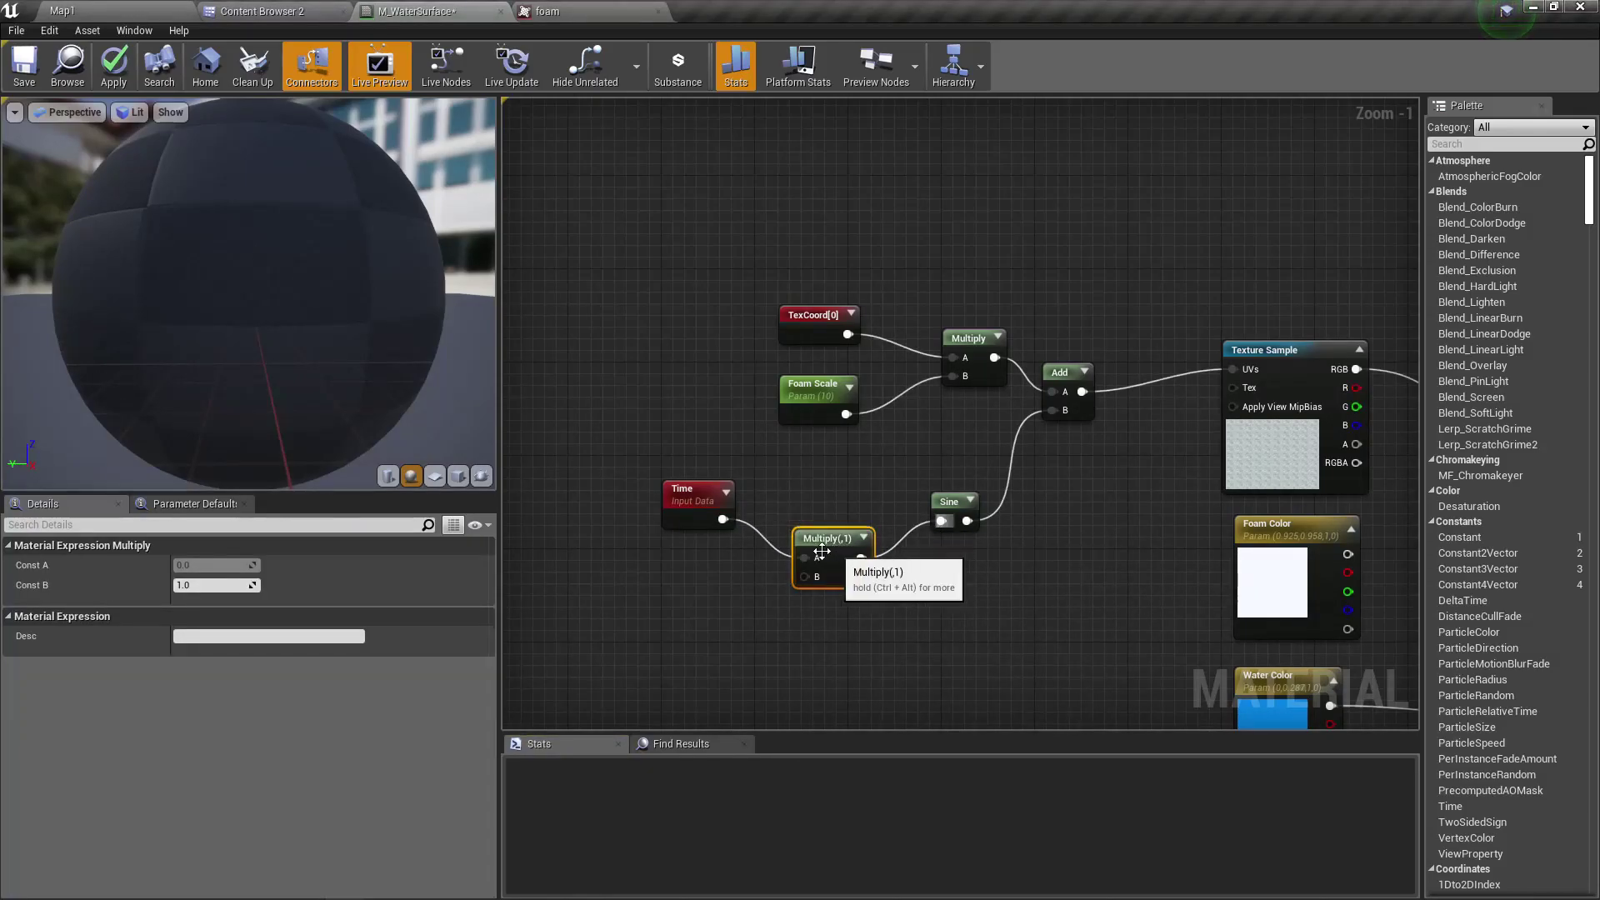
Promote the B input of the Multiply node after Time to a scalar parameter named "foam movement multiplier"
{"action": "right_click", "coordinate": [805, 577]}
{"action": "left_click", "coordinate": [852, 599]}
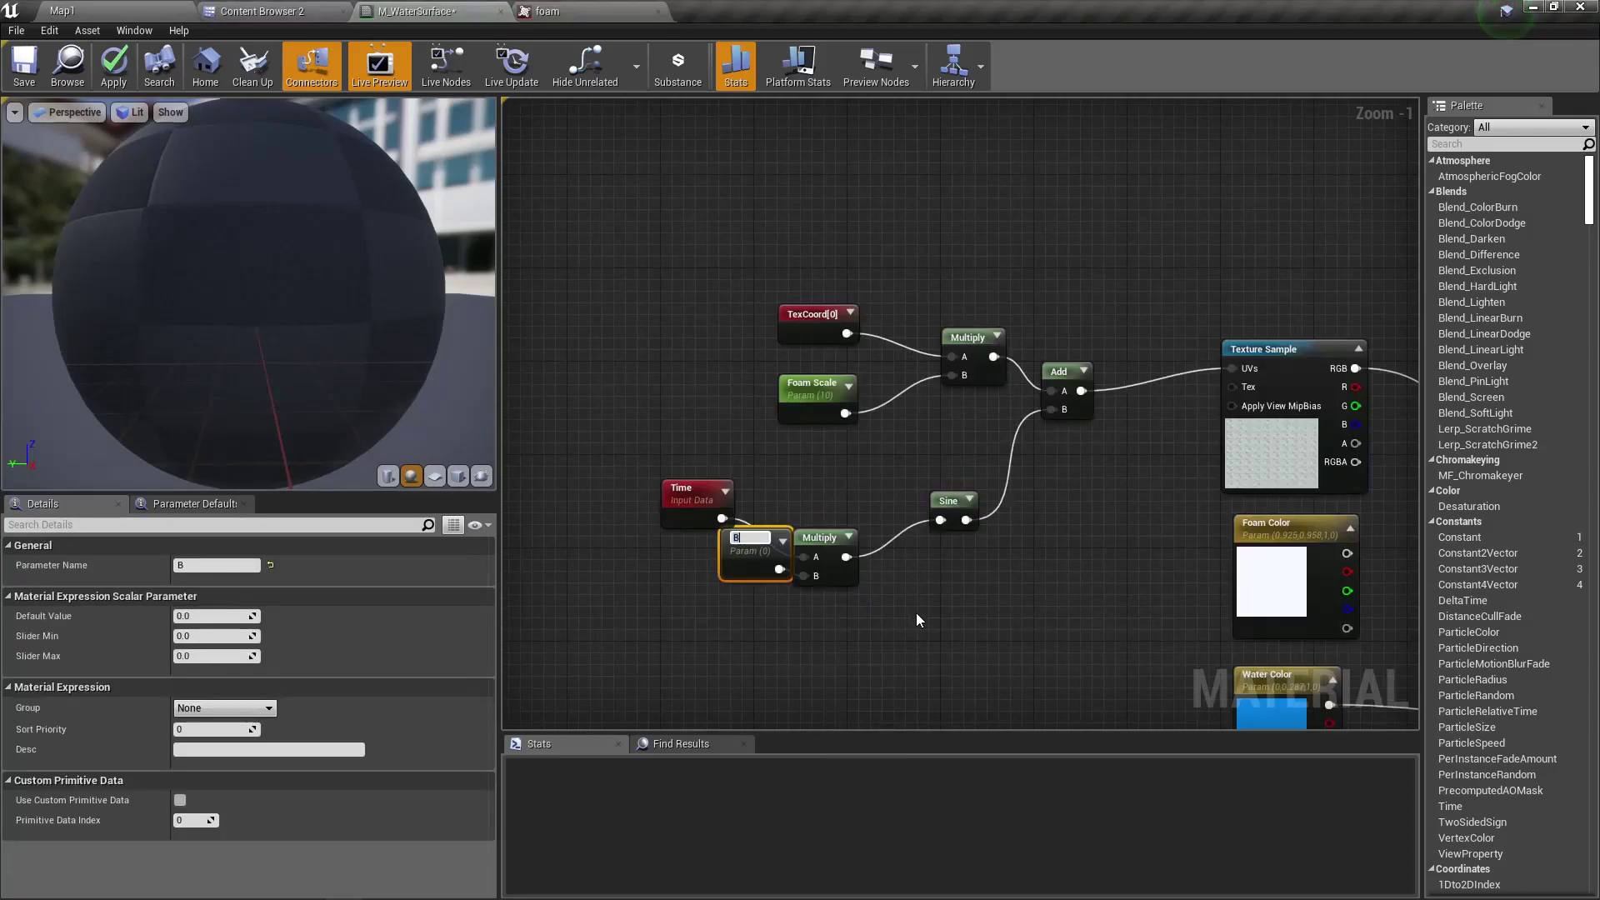
{"action": "type", "text": "foam mov"}
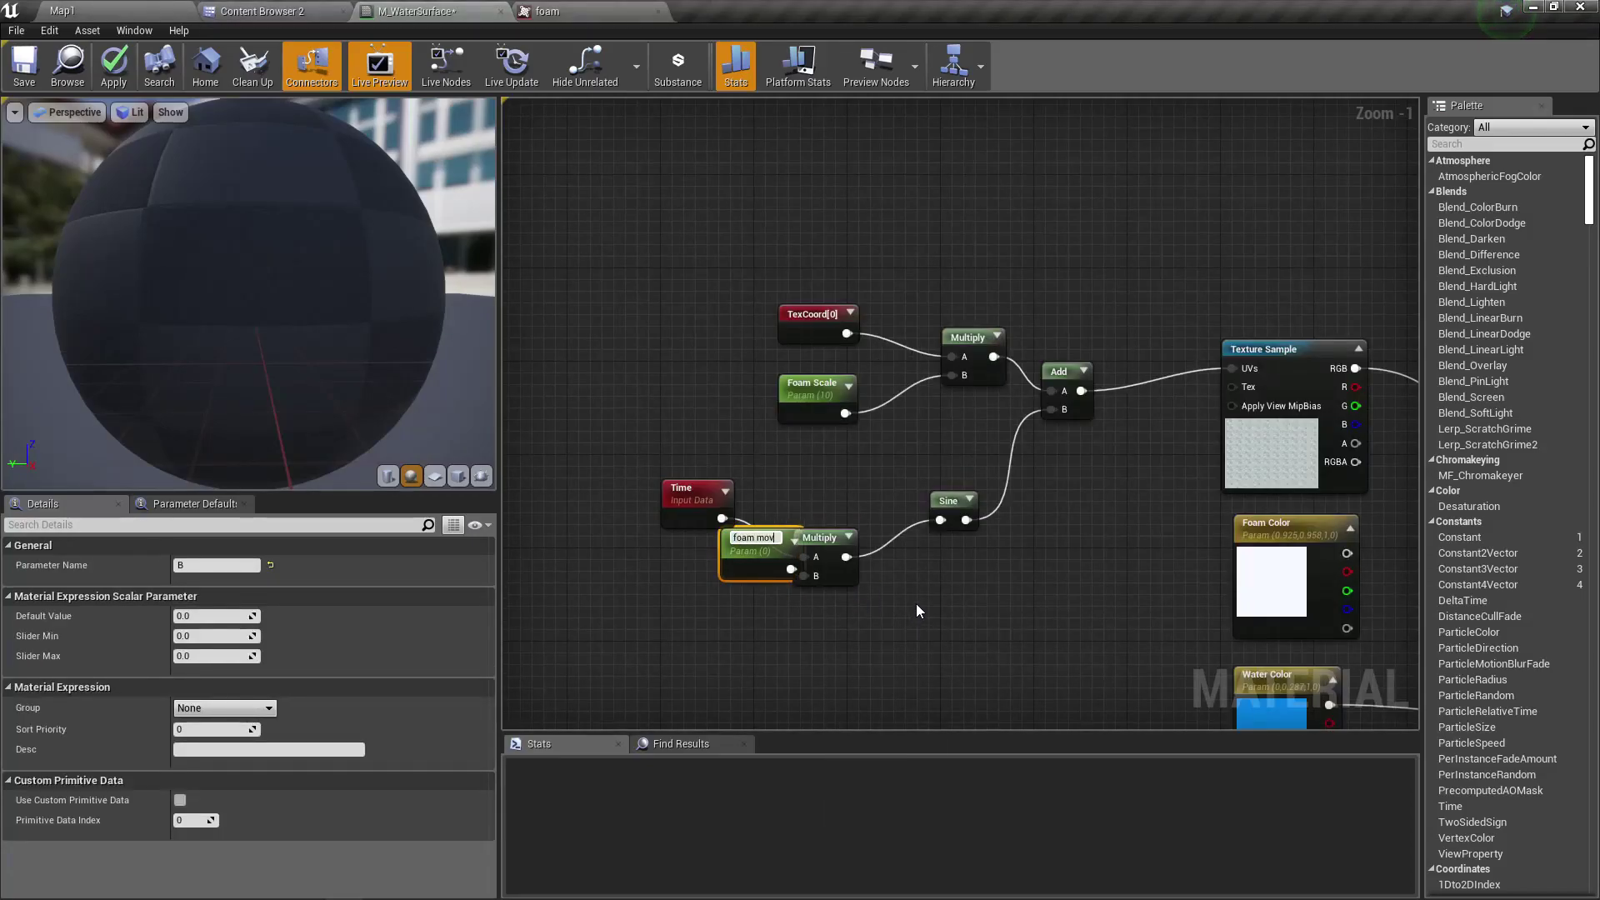
{"action": "type", "text": "ement multiply"}
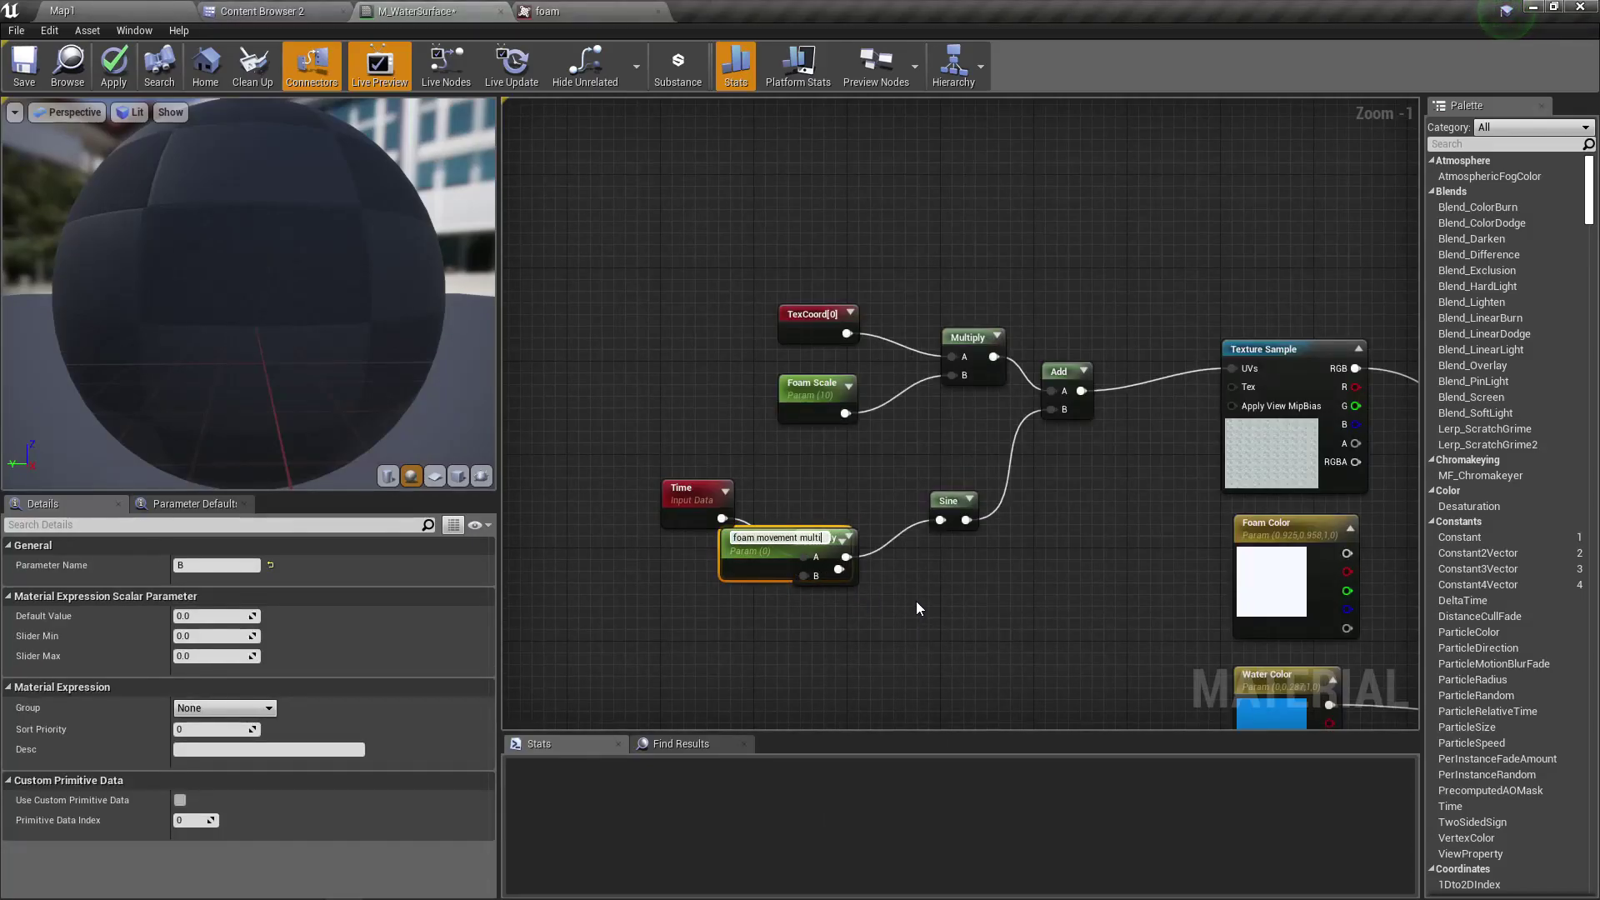
{"action": "key", "text": "BackSpace"}
{"action": "key", "text": "BackSpace"}
{"action": "type", "text": "lier"}
{"action": "key", "text": "Return"}
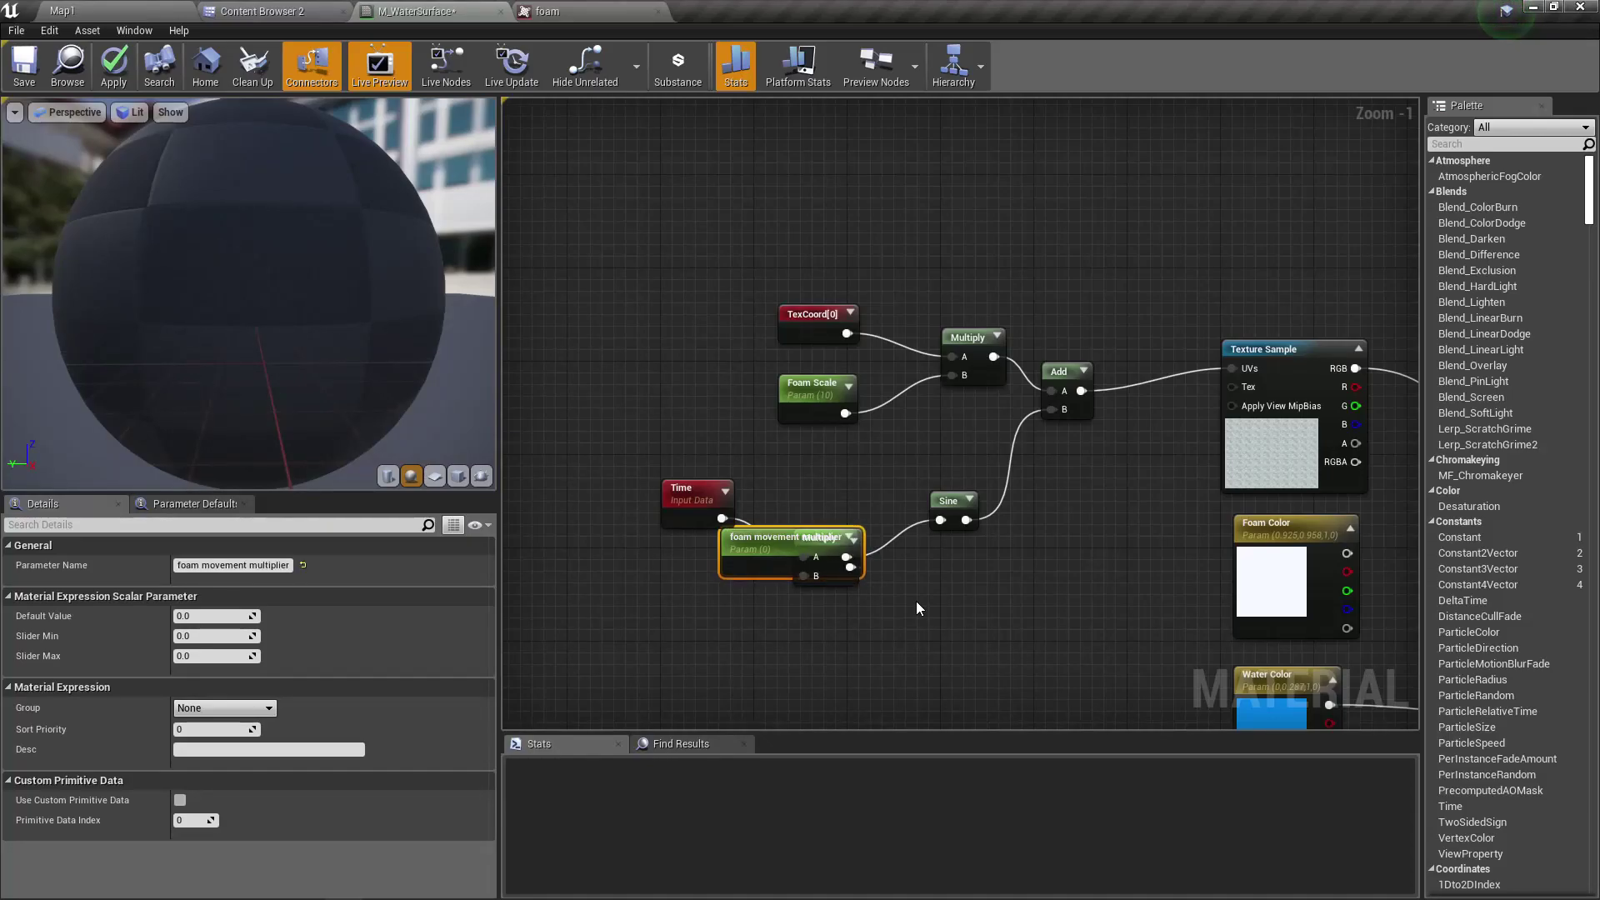
Place the foam movement multiplier parameter below the Time node and set its default value to 0.01
{"action": "left_click_drag", "start_coordinate": [764, 571], "coordinate": [633, 606]}
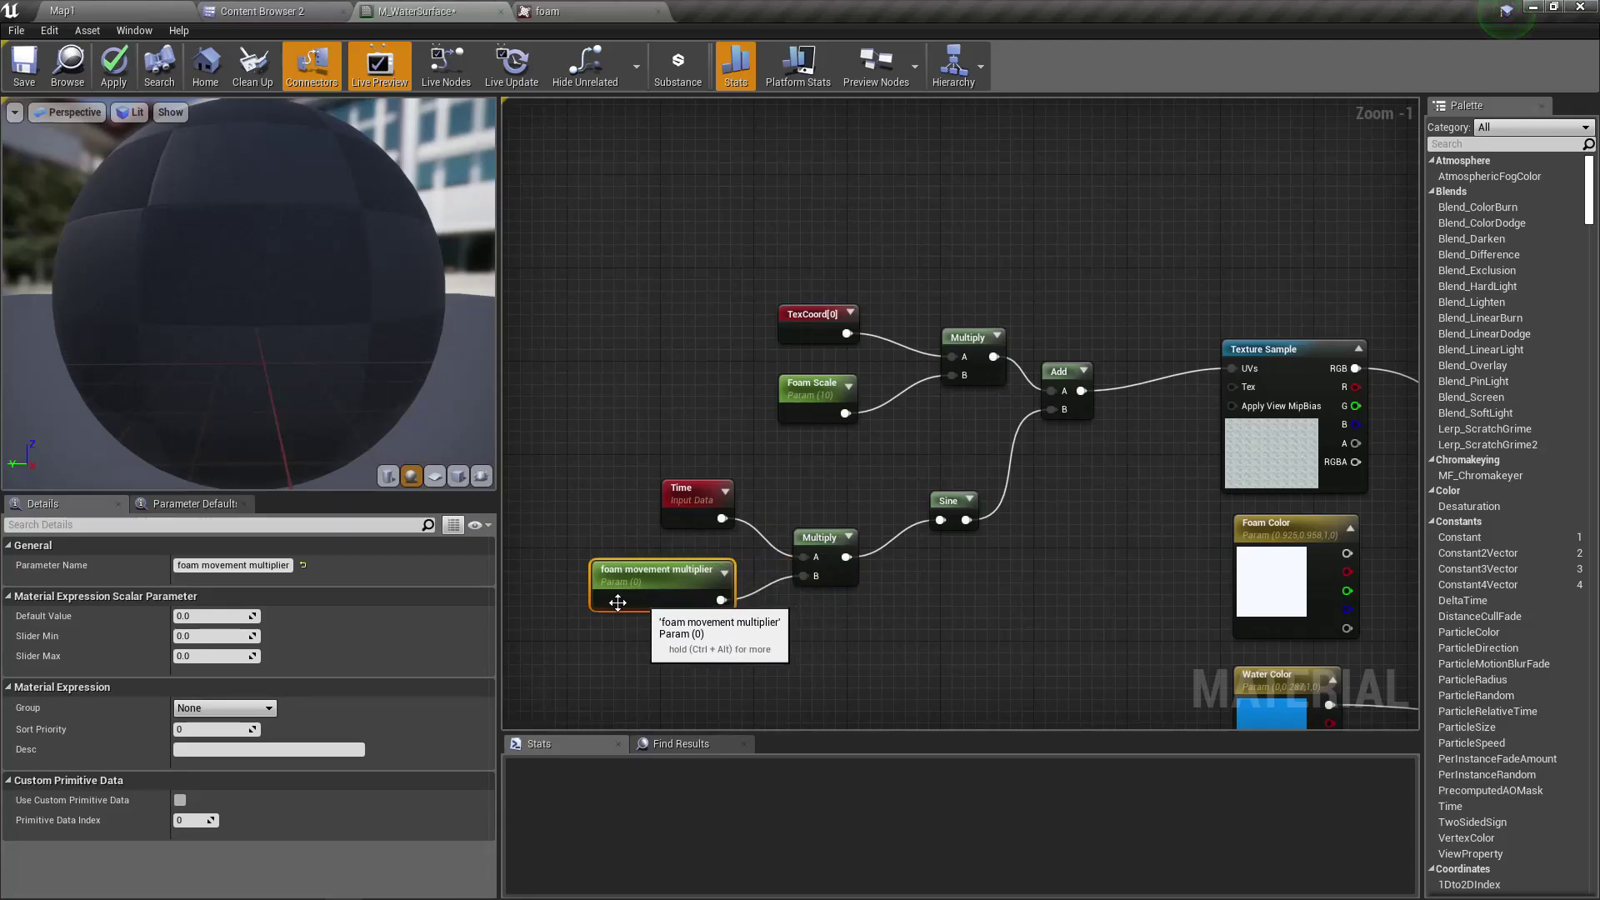
{"action": "left_click", "coordinate": [205, 615]}
{"action": "type", "text": ".0.01"}
{"action": "key", "text": "Return"}
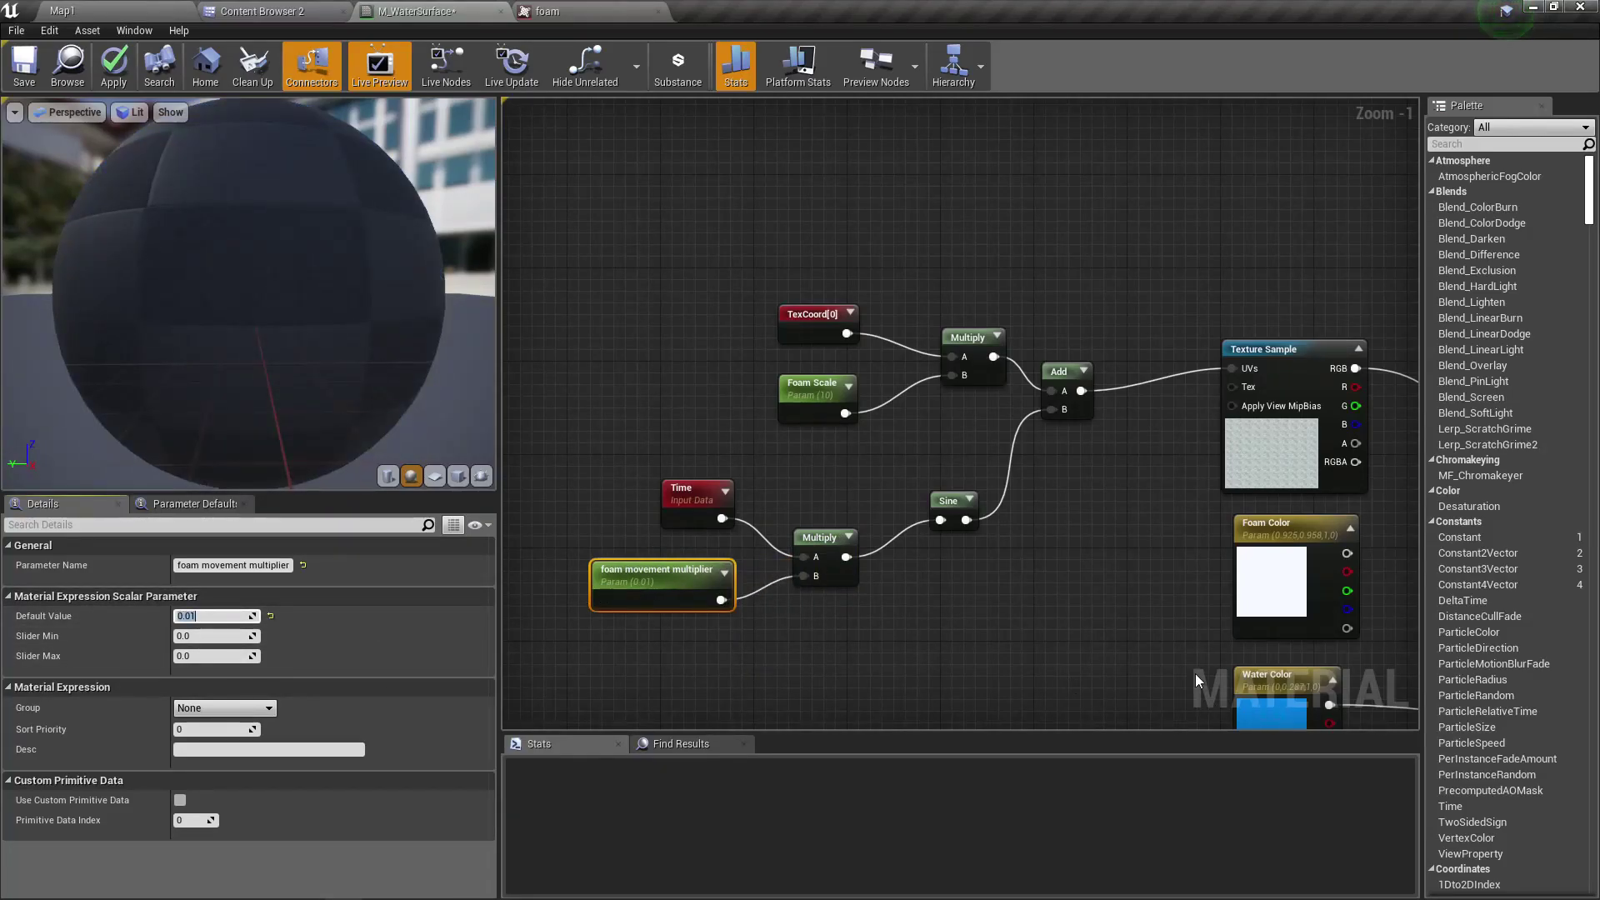
Insert another Multiply node between the Sine node and the B input of the foam Add node, making room for it
{"action": "right_click_drag", "start_coordinate": [1049, 587], "coordinate": [885, 565]}
{"action": "left_click_drag", "start_coordinate": [802, 497], "coordinate": [845, 516]}
{"action": "type", "text": "*"}
{"action": "key", "text": "Return"}
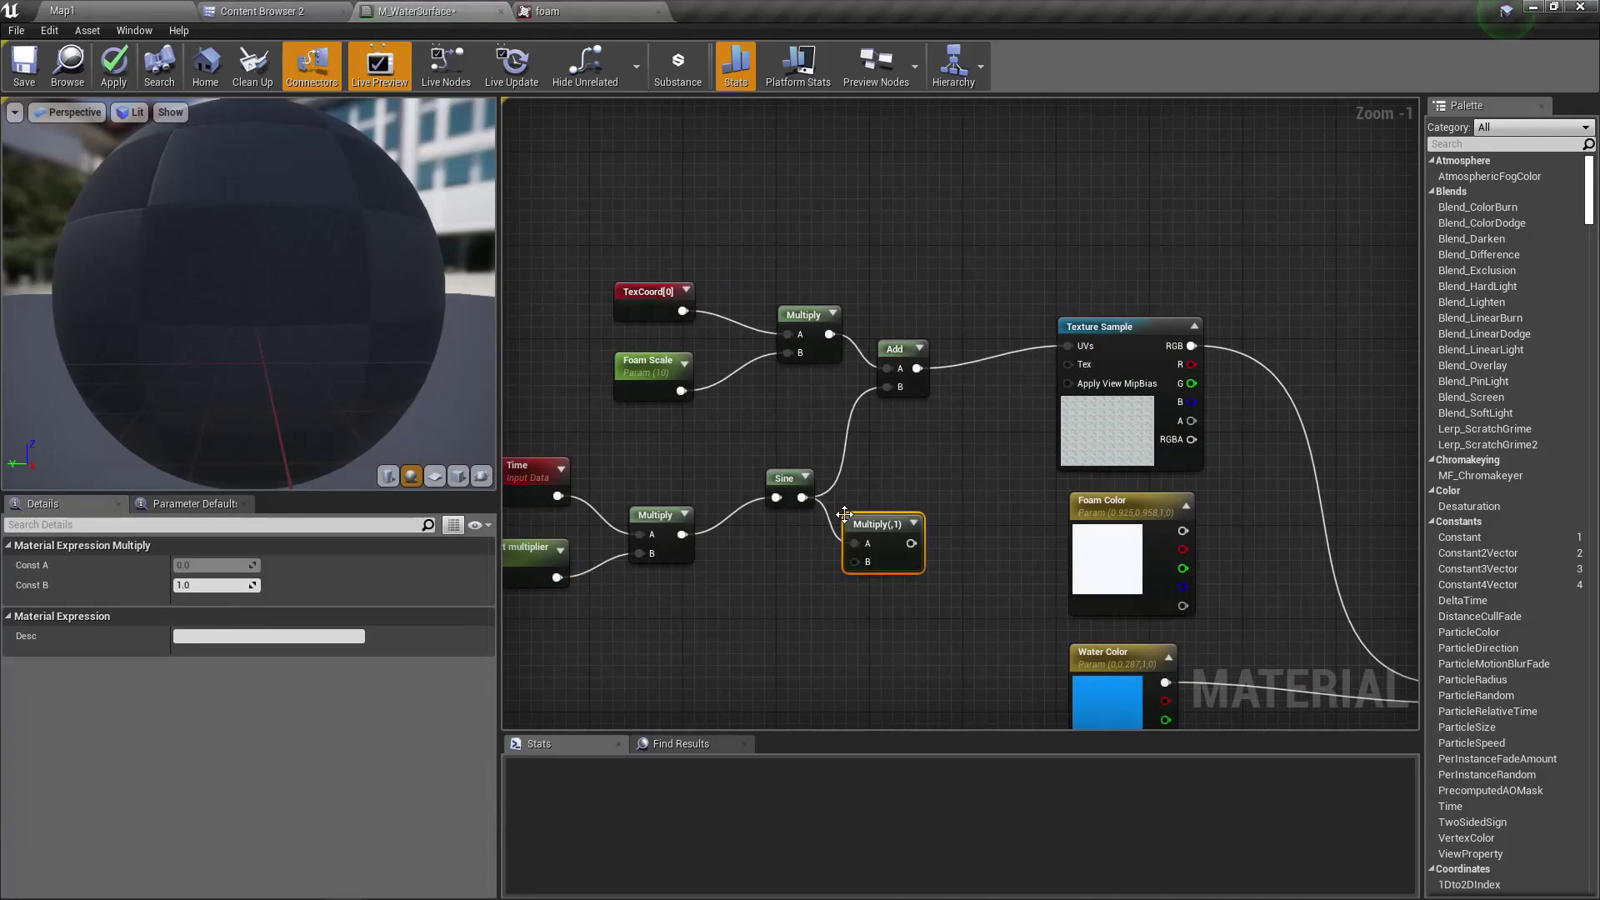
{"action": "left_click_drag", "start_coordinate": [911, 543], "coordinate": [964, 328]}
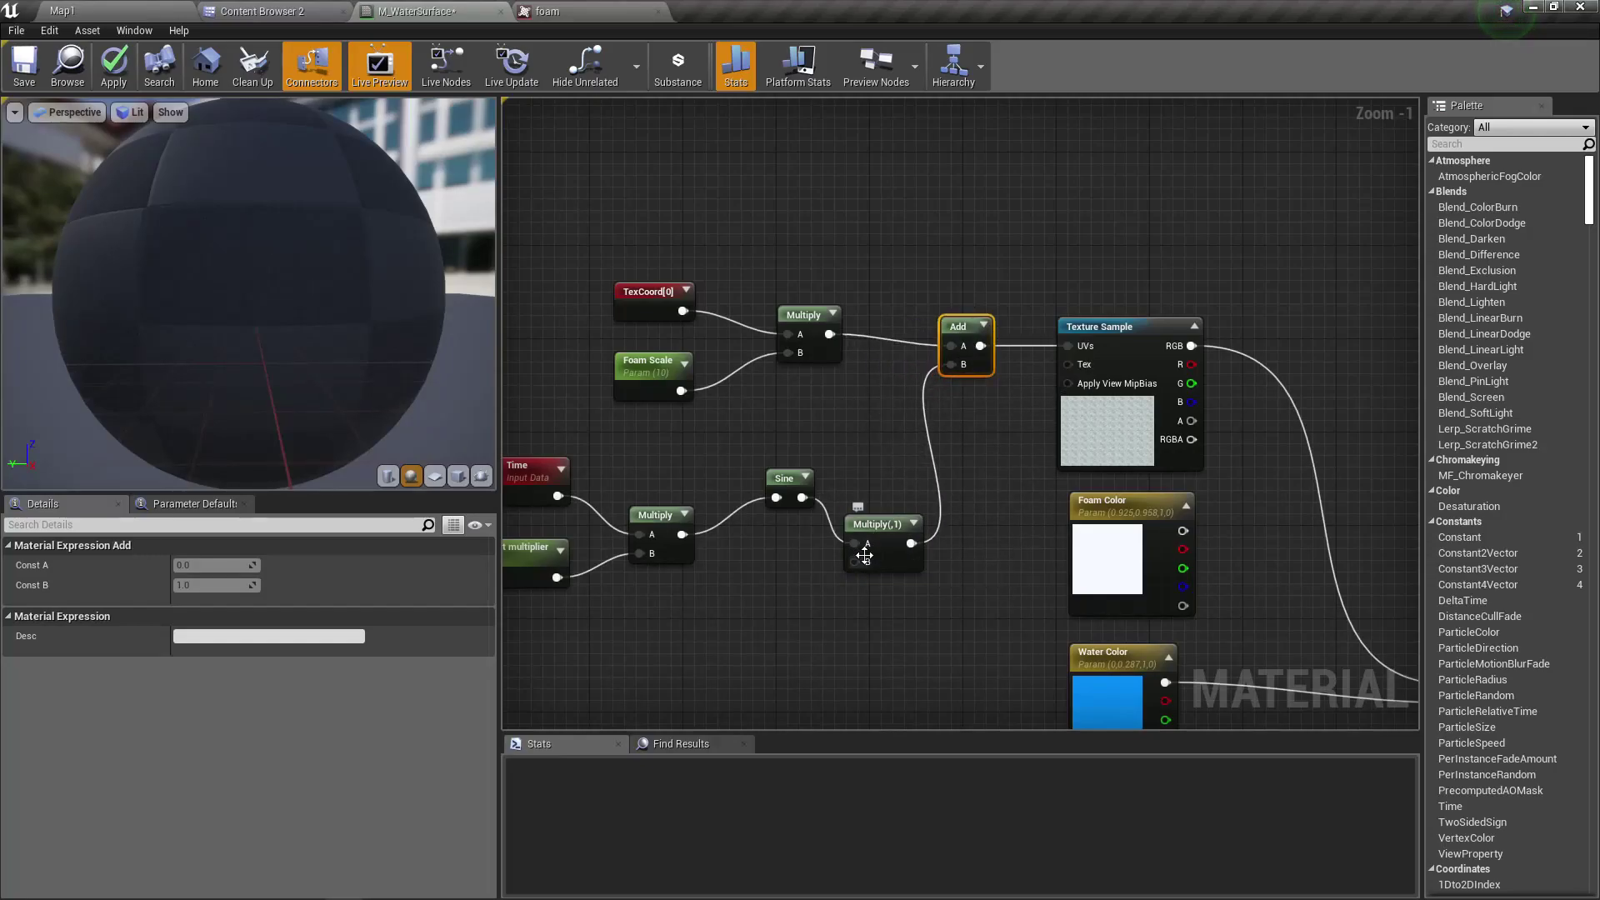
Promote the B input of the Multiply node after Sine to a scalar parameter named "foam displacement"
{"action": "right_click", "coordinate": [865, 557]}
{"action": "right_click", "coordinate": [861, 566]}
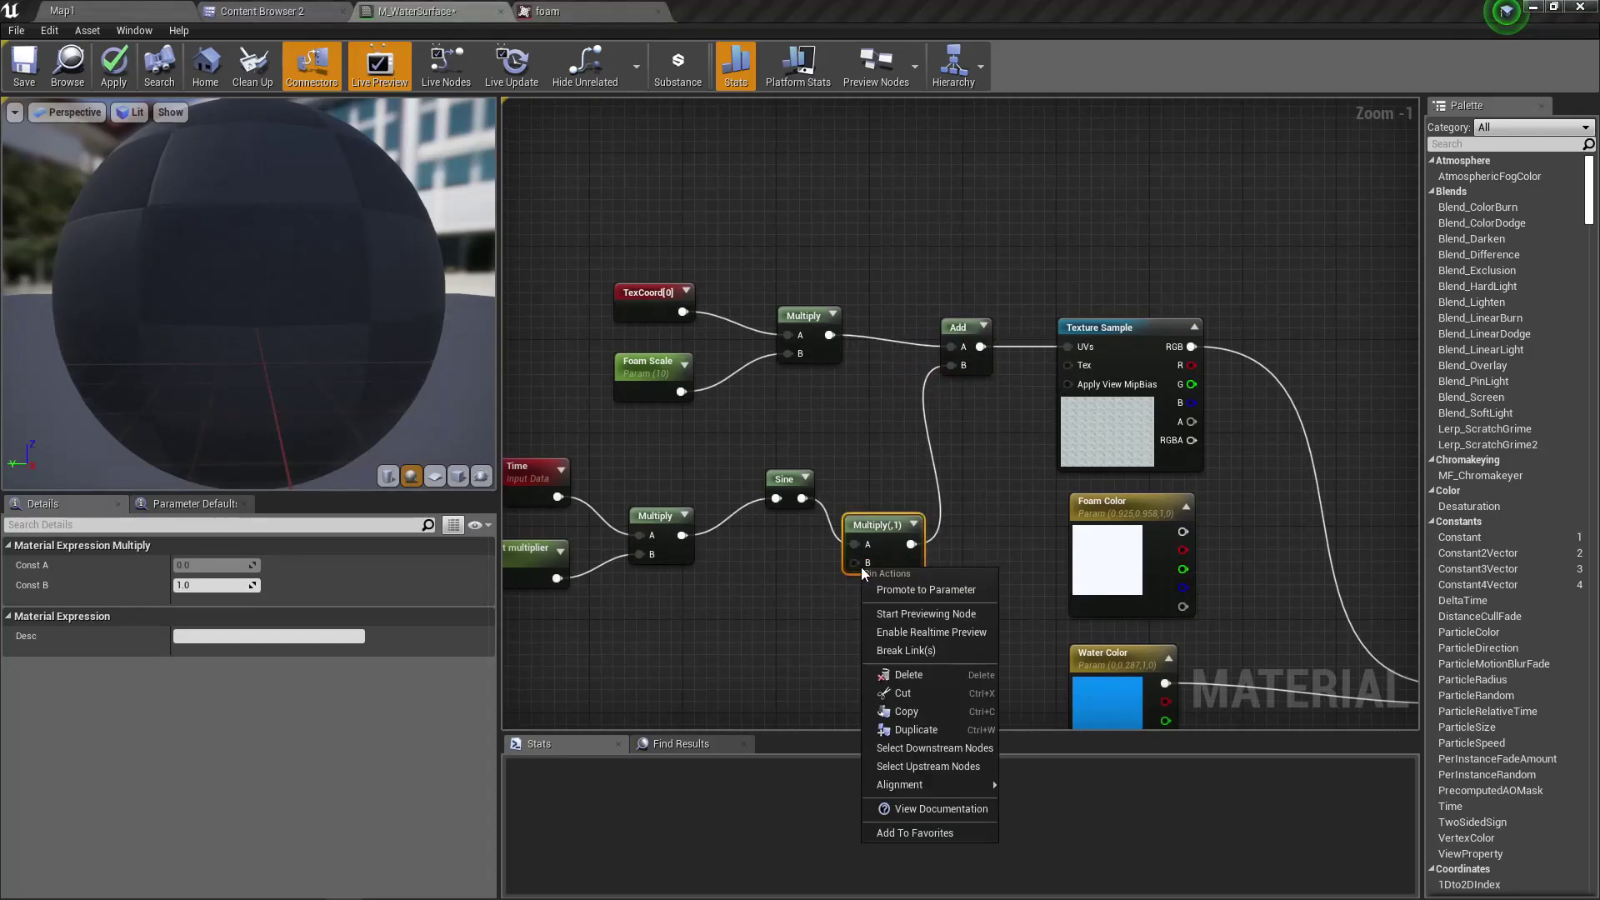
{"action": "left_click", "coordinate": [905, 588]}
{"action": "type", "text": "foam displacement"}
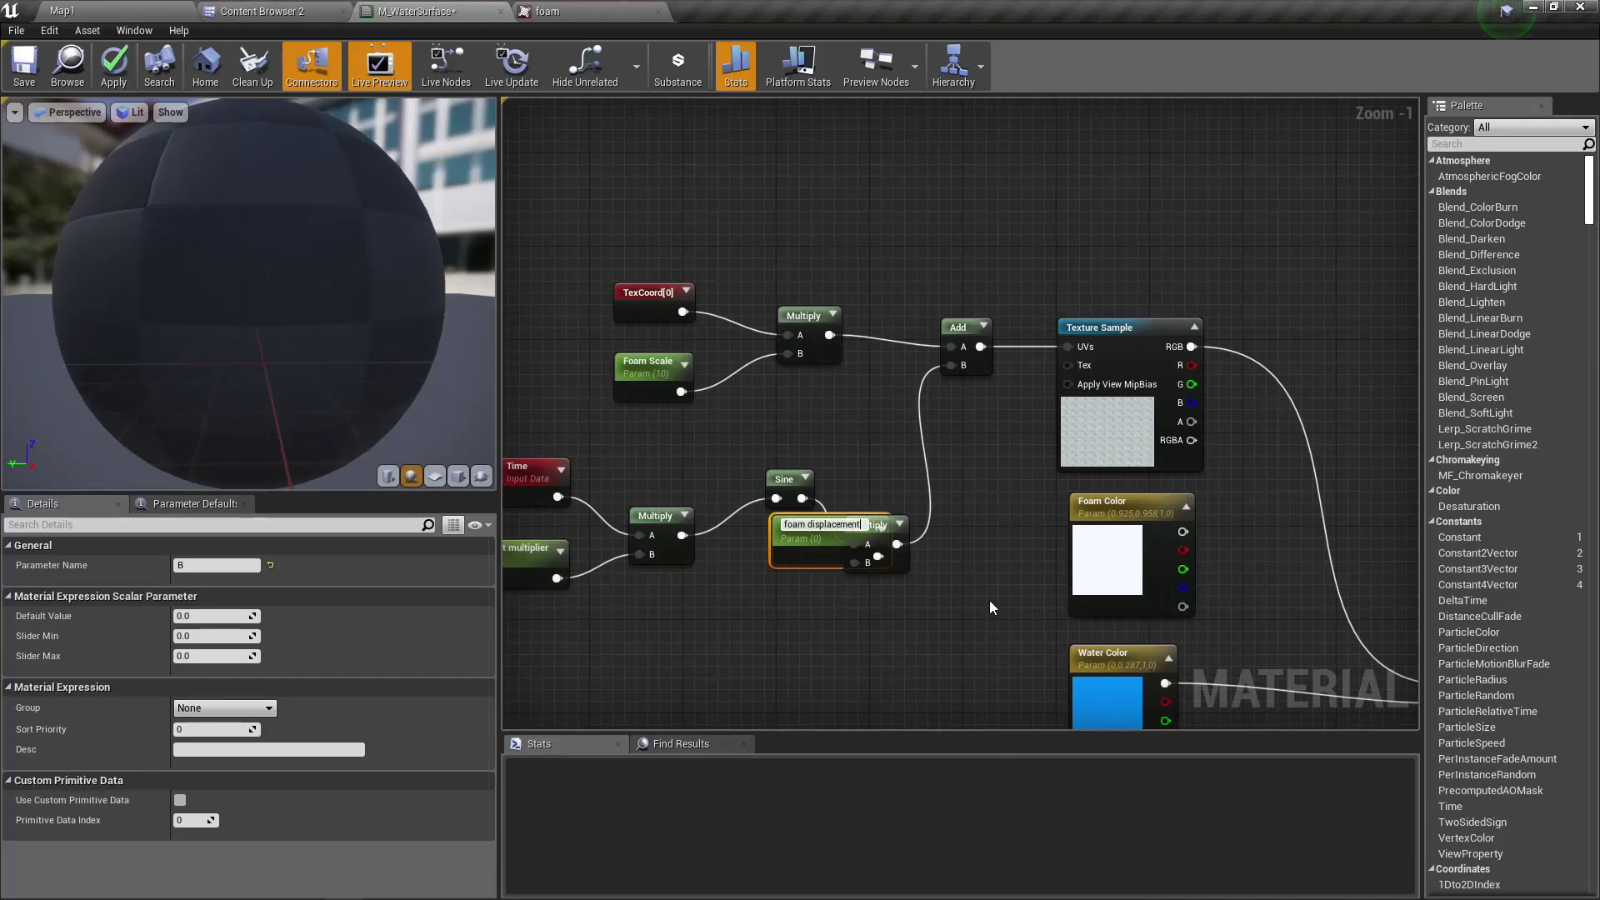
{"action": "key", "text": "Return"}
Place the foam displacement parameter below the Sine node and set its default value to 10
{"action": "left_click_drag", "start_coordinate": [790, 551], "coordinate": [726, 612]}
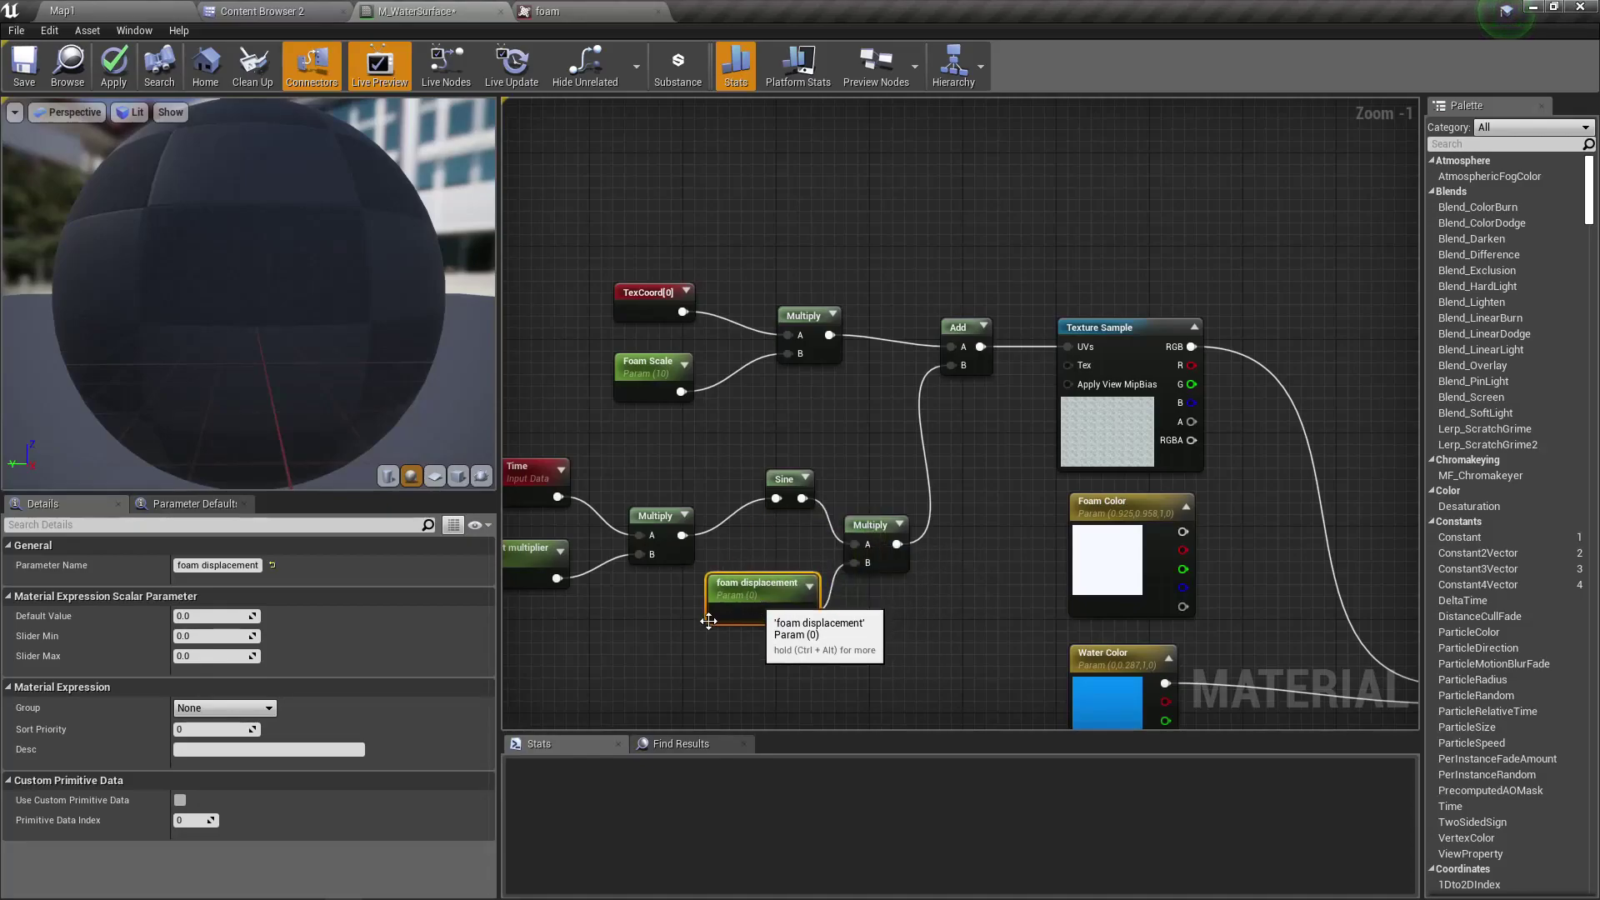
{"action": "left_click", "coordinate": [213, 615]}
{"action": "type", "text": "10"}
{"action": "key", "text": "Return"}
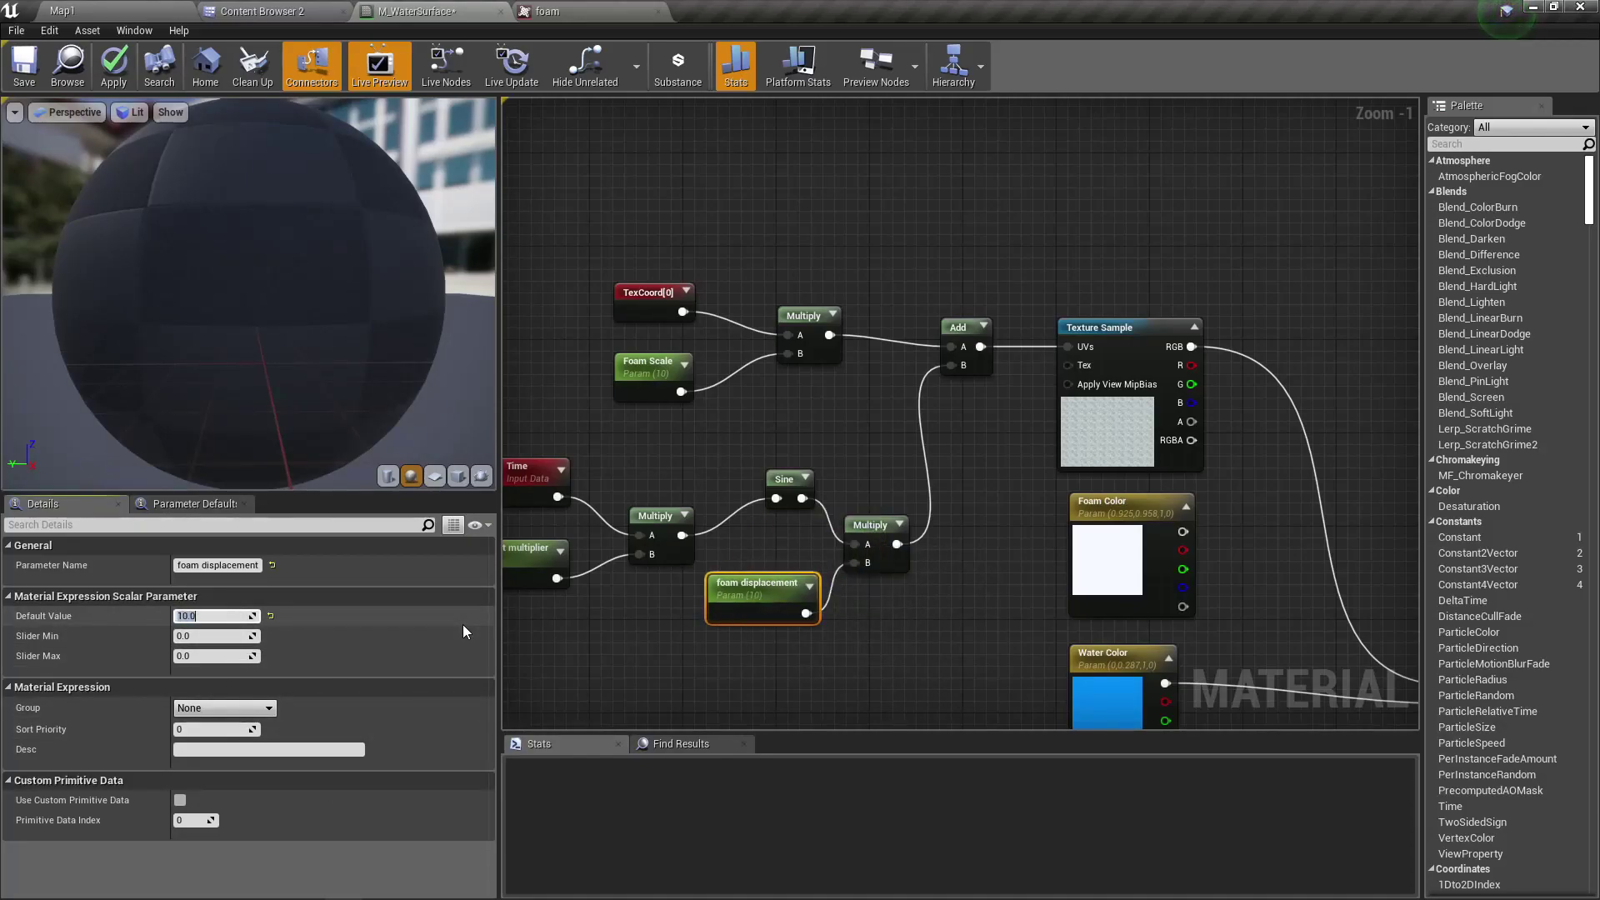
Apply the M_WaterSurface changes and check the water along the shoreline in the Map1 level at full screen
{"action": "left_click", "coordinate": [117, 67]}
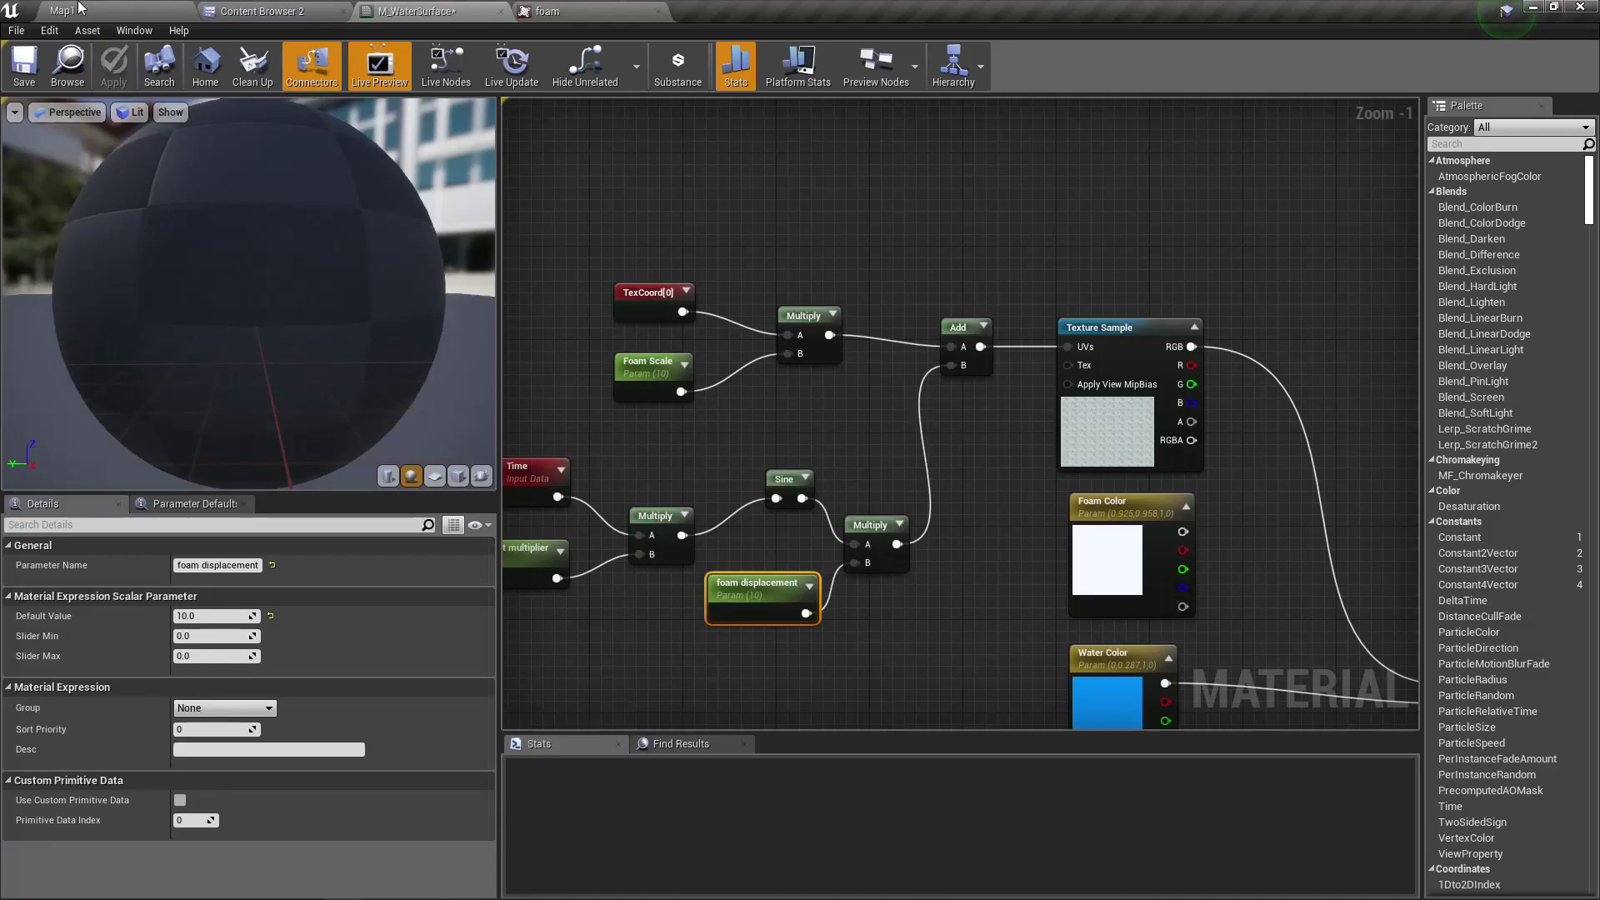
{"action": "left_click", "coordinate": [79, 8]}
{"action": "right_click_drag", "start_coordinate": [459, 209], "coordinate": [630, 170]}
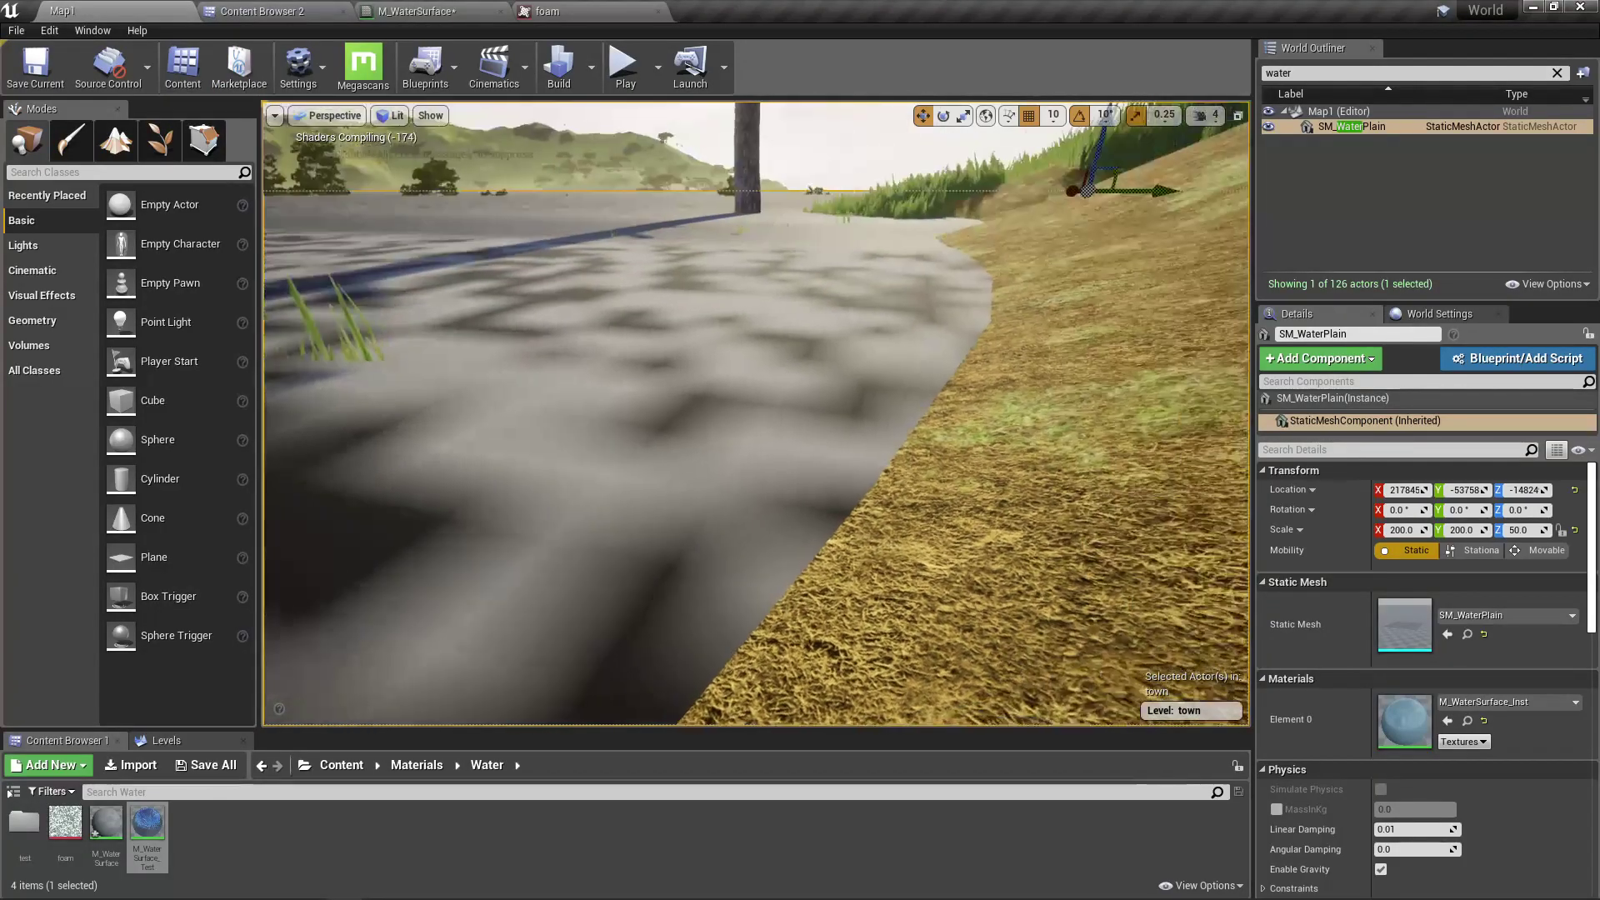
{"action": "key", "text": "F11"}
{"action": "key", "text": "Down"}
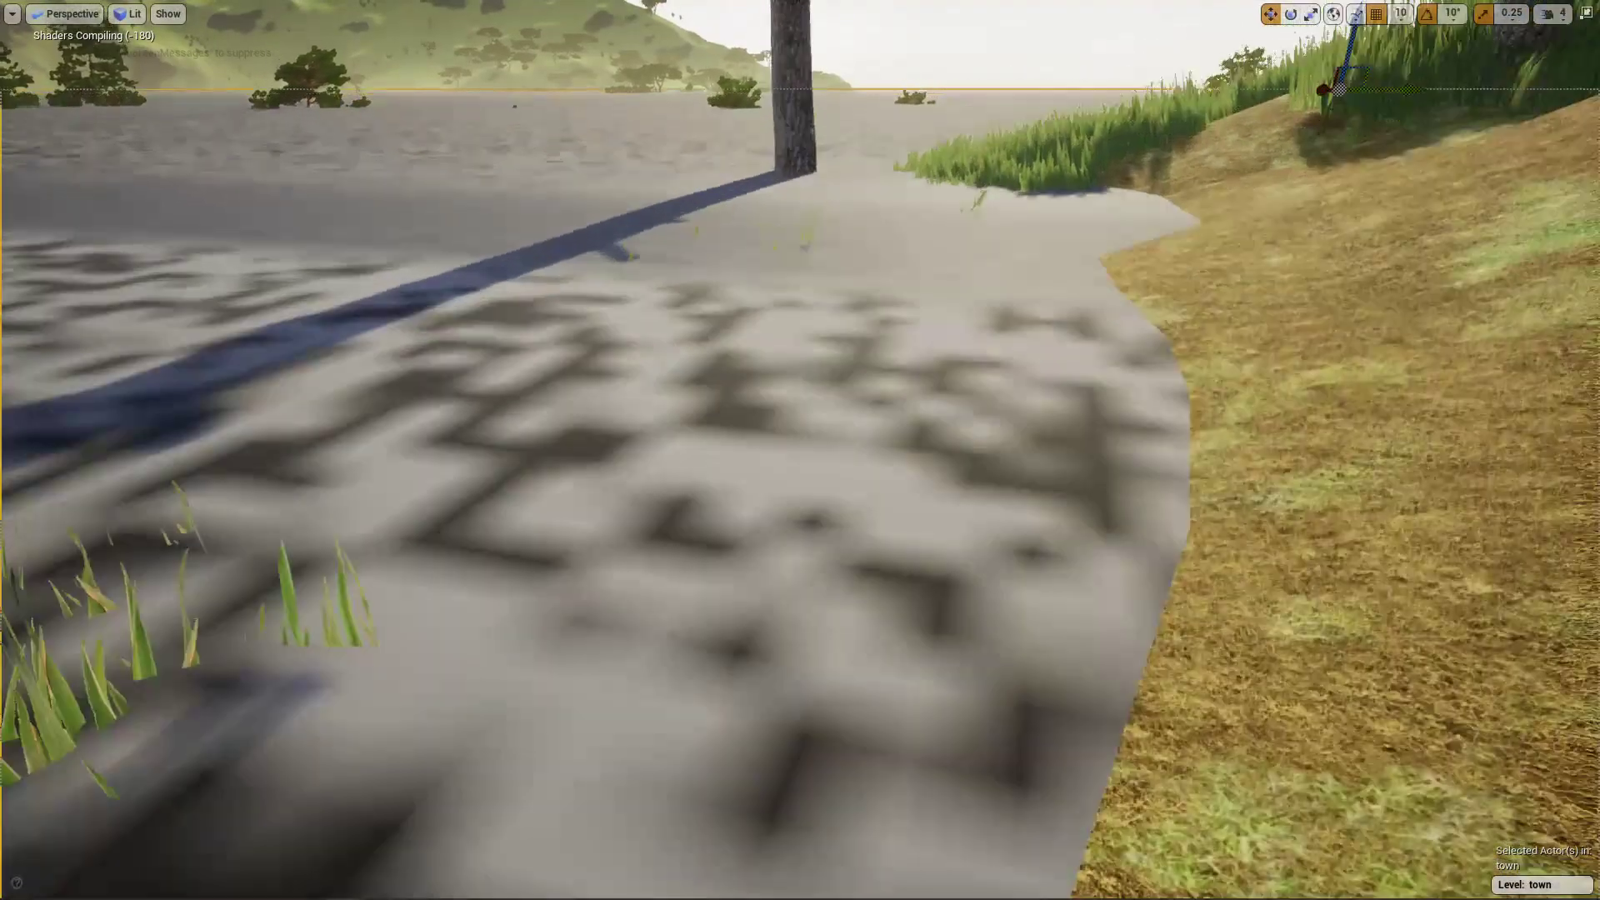
{"action": "right_click_drag", "start_coordinate": [776, 464], "coordinate": [775, 497]}
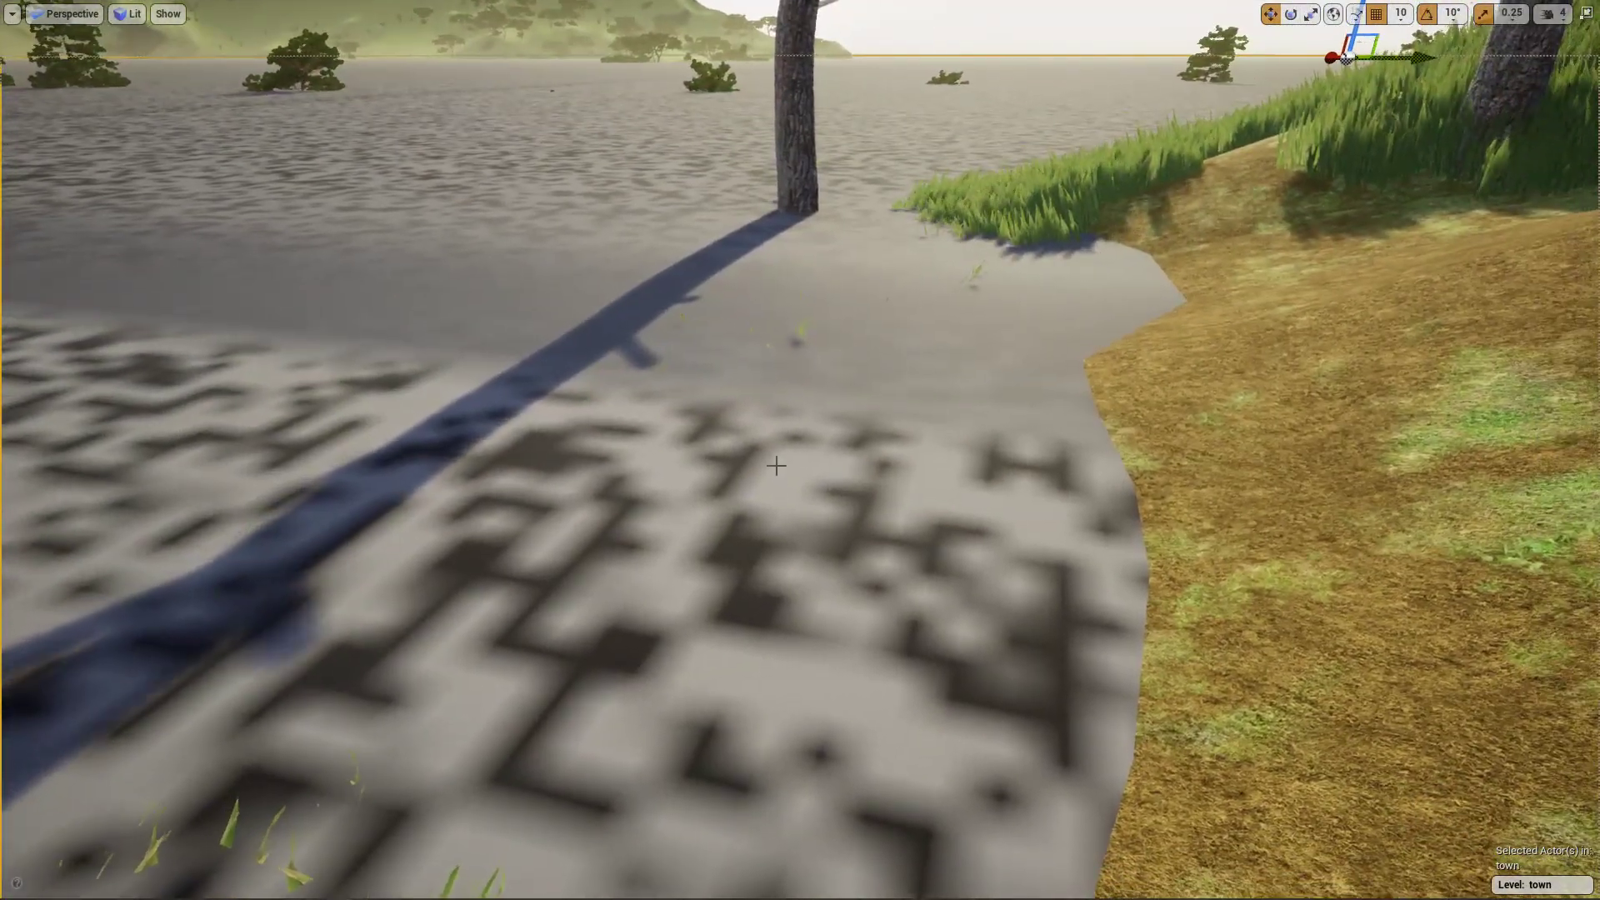
{"action": "key", "text": "F11"}
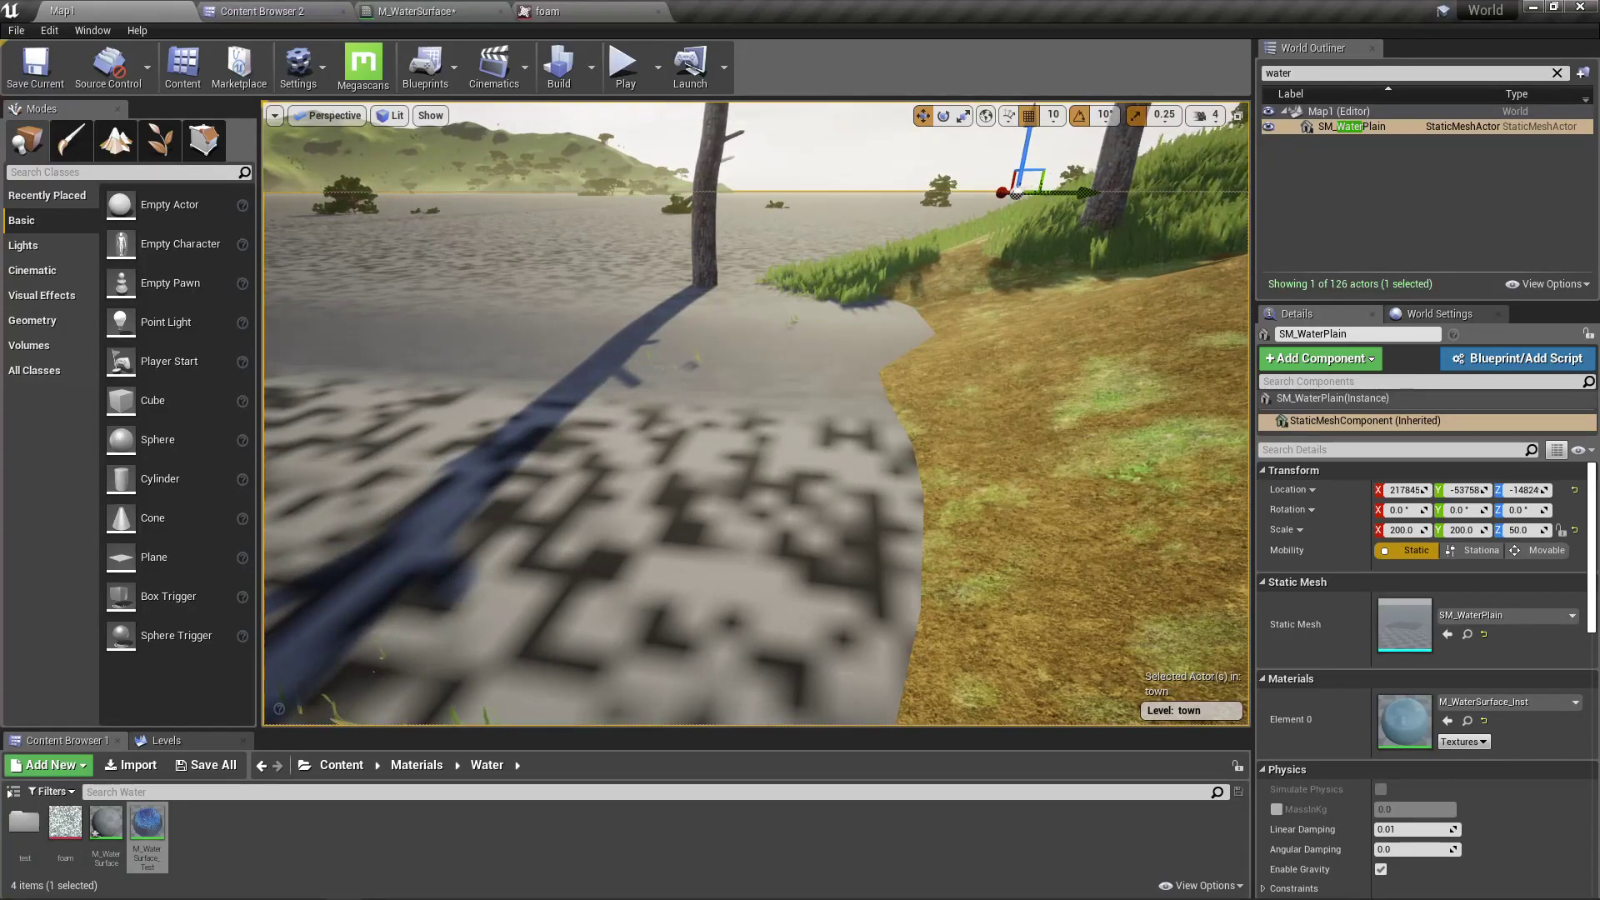
Bring the M_WaterSurface_Inst editor over the level viewport and examine the moving shoreline foam up close at full screen
{"action": "left_click_drag", "start_coordinate": [1599, 431], "coordinate": [1129, 385]}
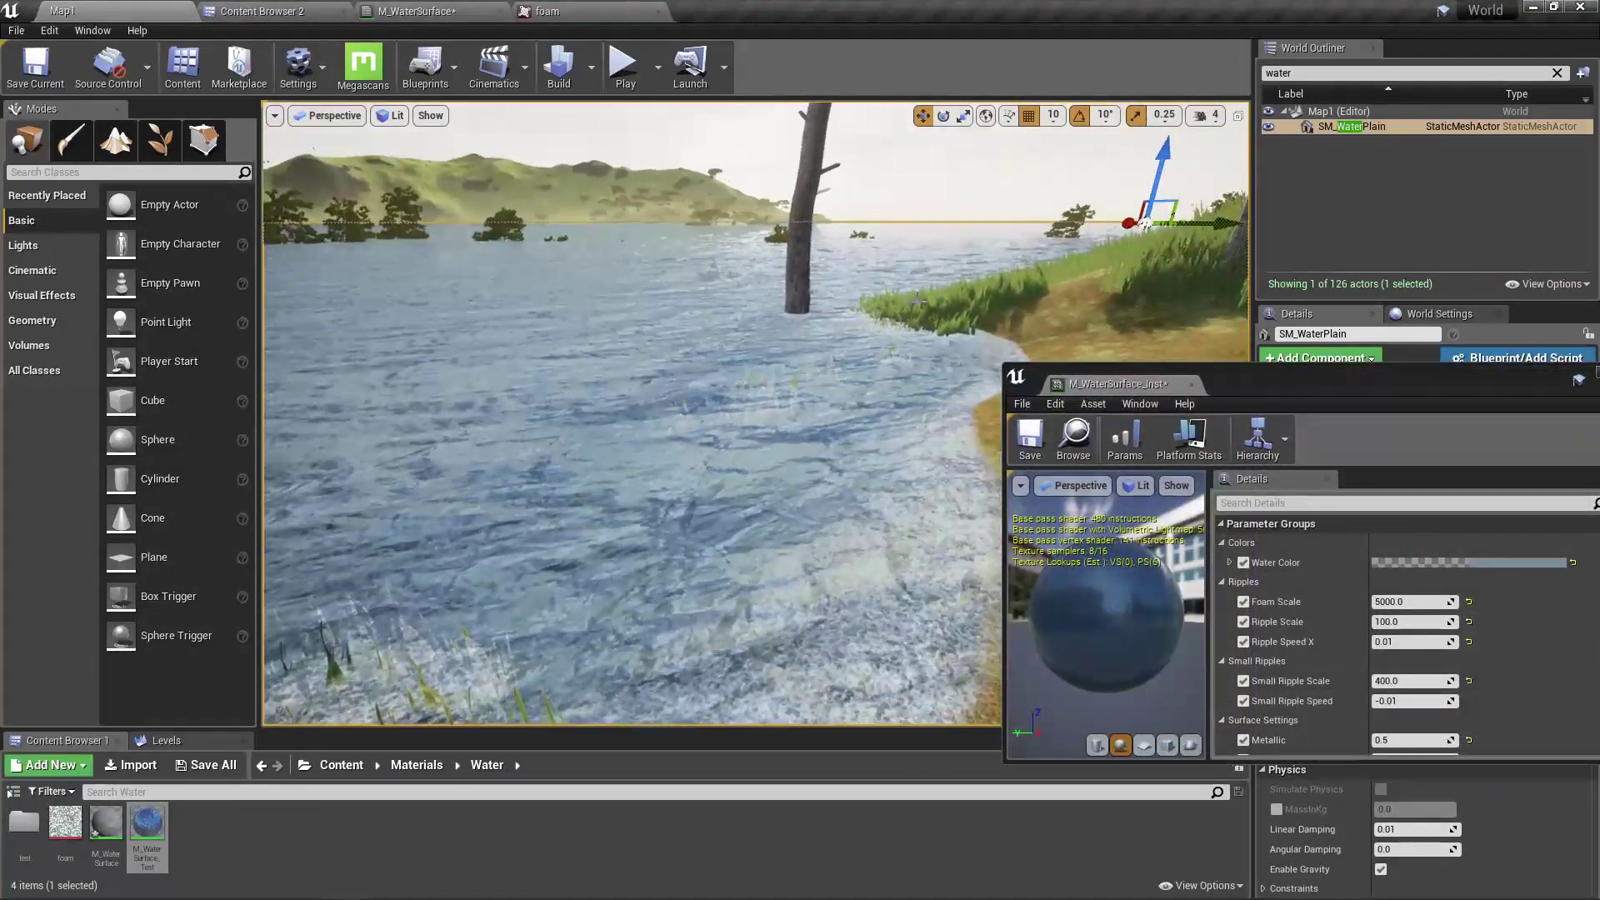
{"action": "key", "text": "F11"}
{"action": "right_click_drag", "start_coordinate": [764, 454], "coordinate": [880, 521]}
{"action": "mouse_move", "coordinate": [764, 457]}
{"action": "right_mouse_down"}
{"action": "mouse_move", "coordinate": [700, 456]}
{"action": "mouse_move", "coordinate": [760, 479]}
{"action": "mouse_move", "coordinate": [744, 478]}
{"action": "right_mouse_up"}
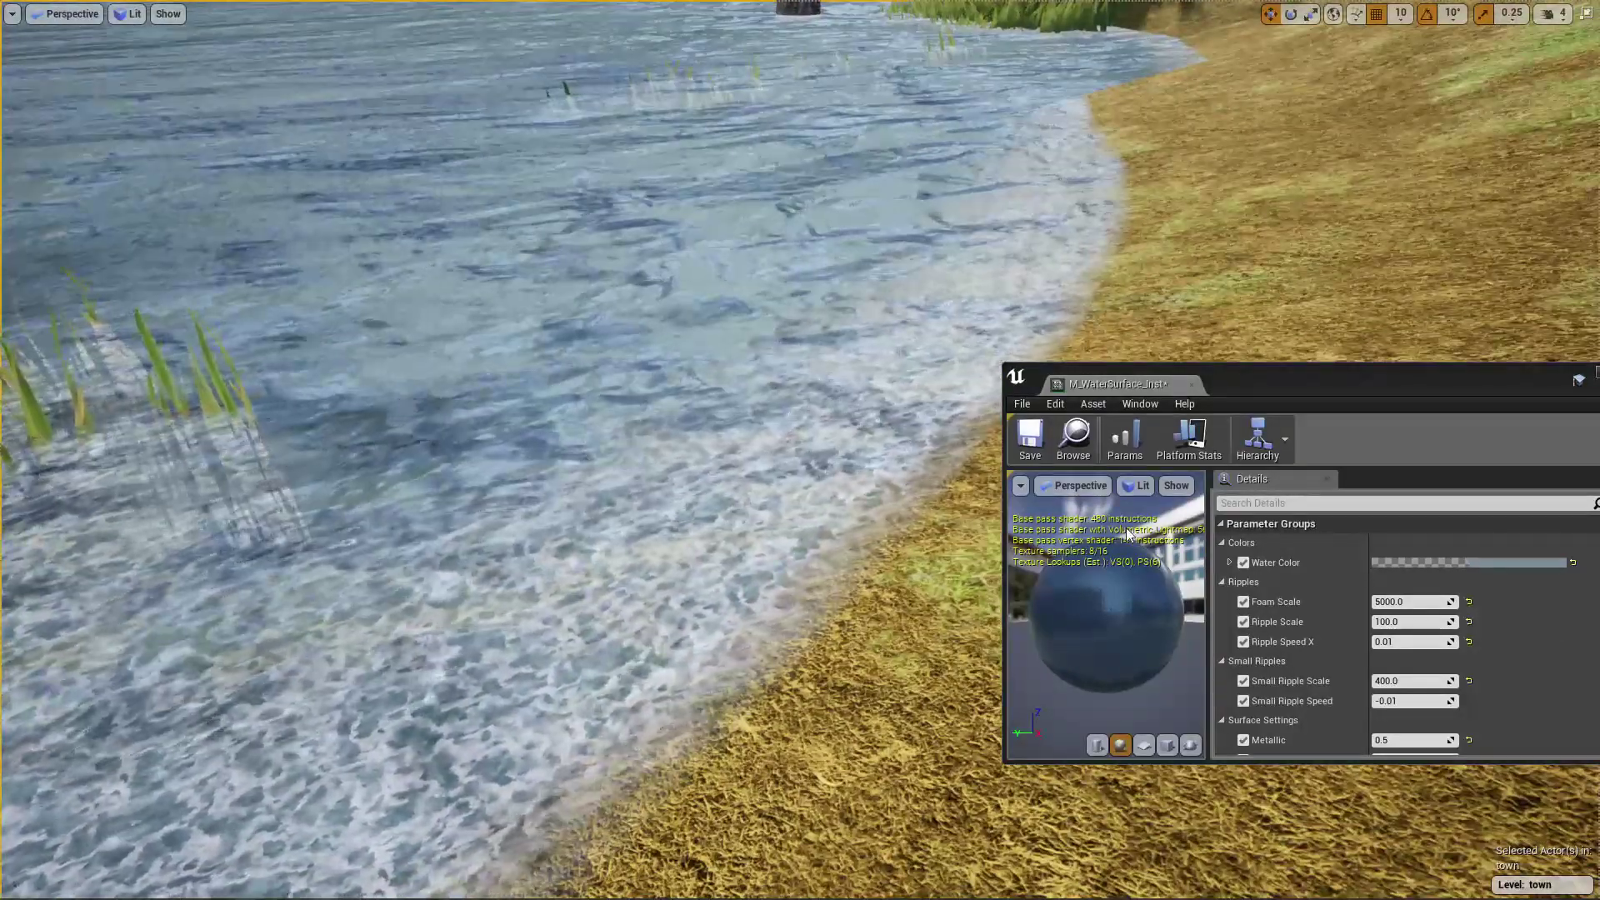
{"action": "right_click_drag", "start_coordinate": [708, 535], "coordinate": [934, 578]}
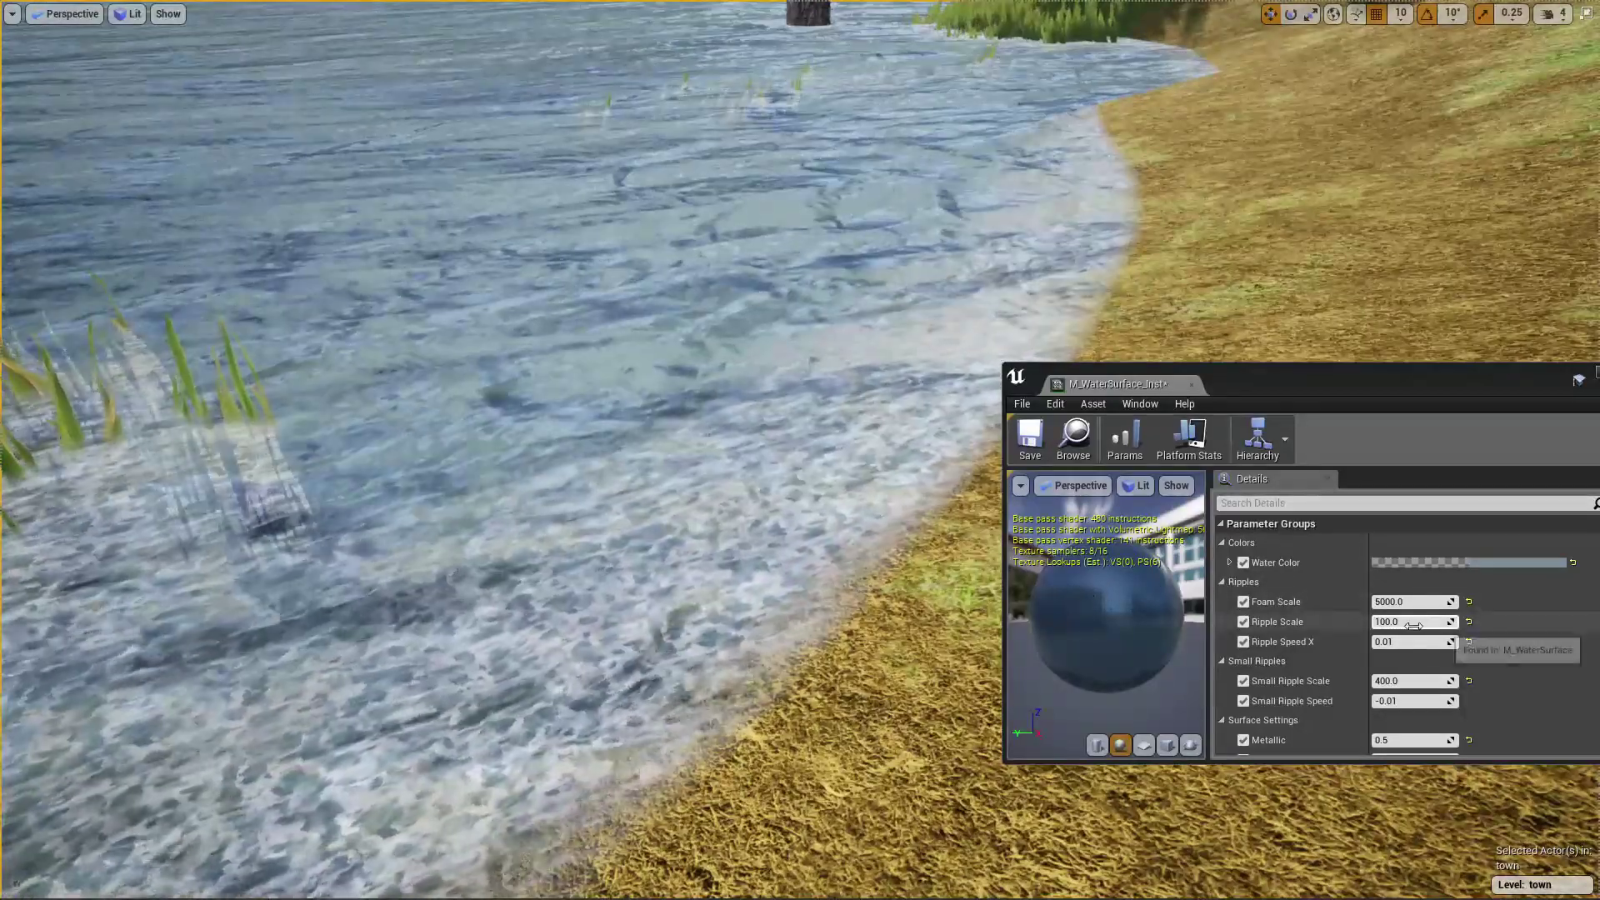
Enable the foam displacement override in the M_WaterSurface_Inst material instance and set it to 1.0
{"action": "scroll", "coordinate": [1406, 627], "scroll_direction": "down", "scroll_amount": 10}
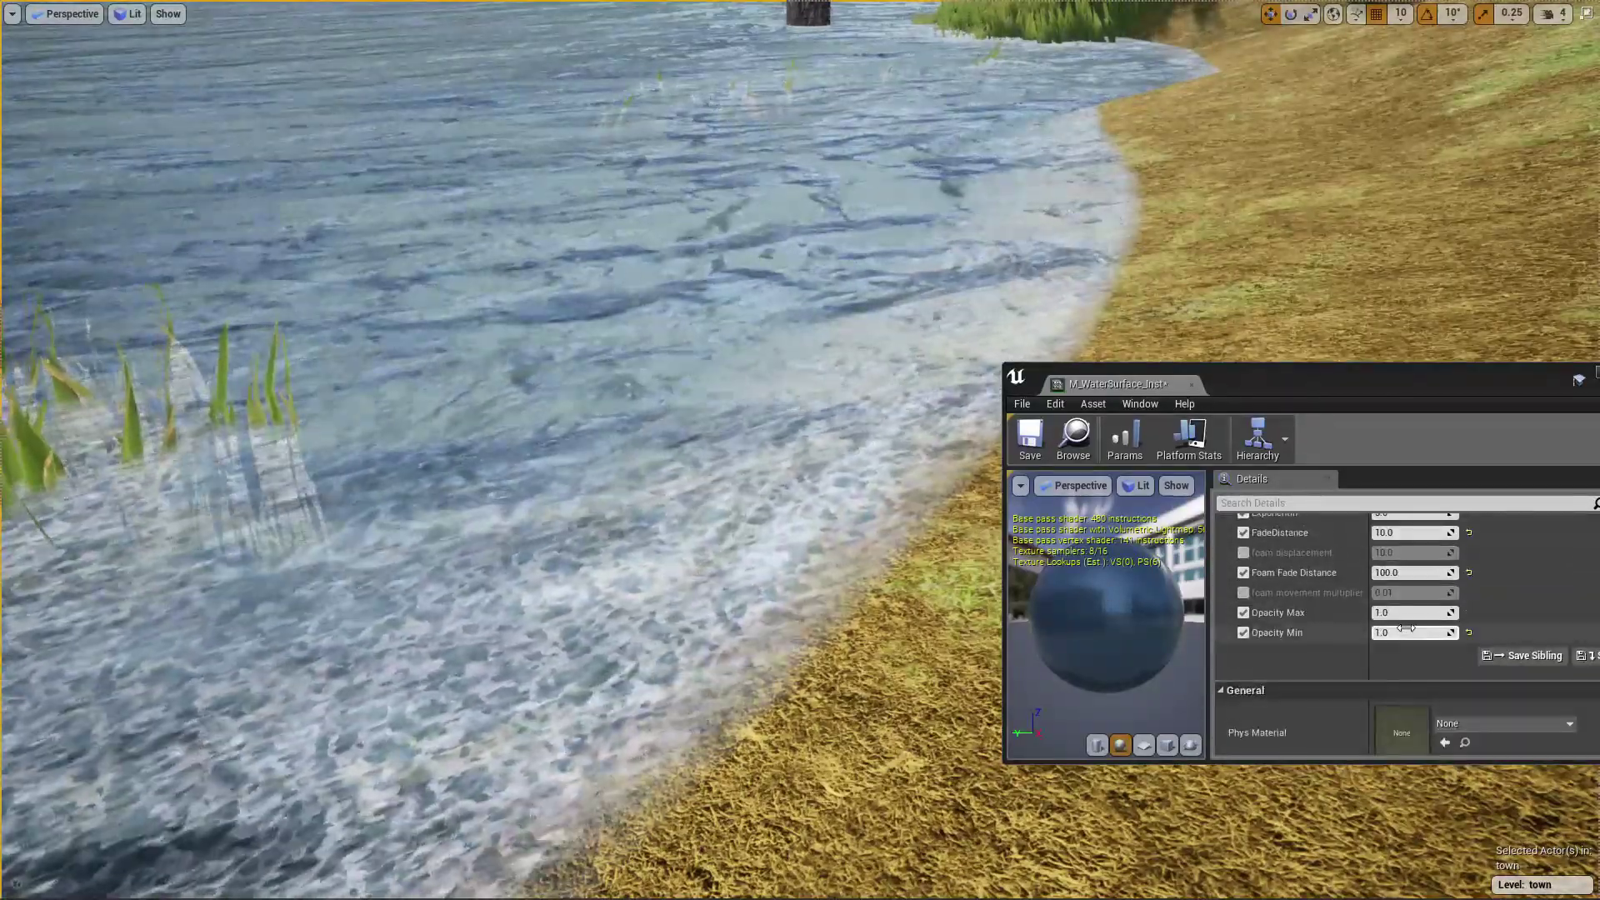
{"action": "scroll", "coordinate": [1406, 627], "scroll_direction": "up", "scroll_amount": 10}
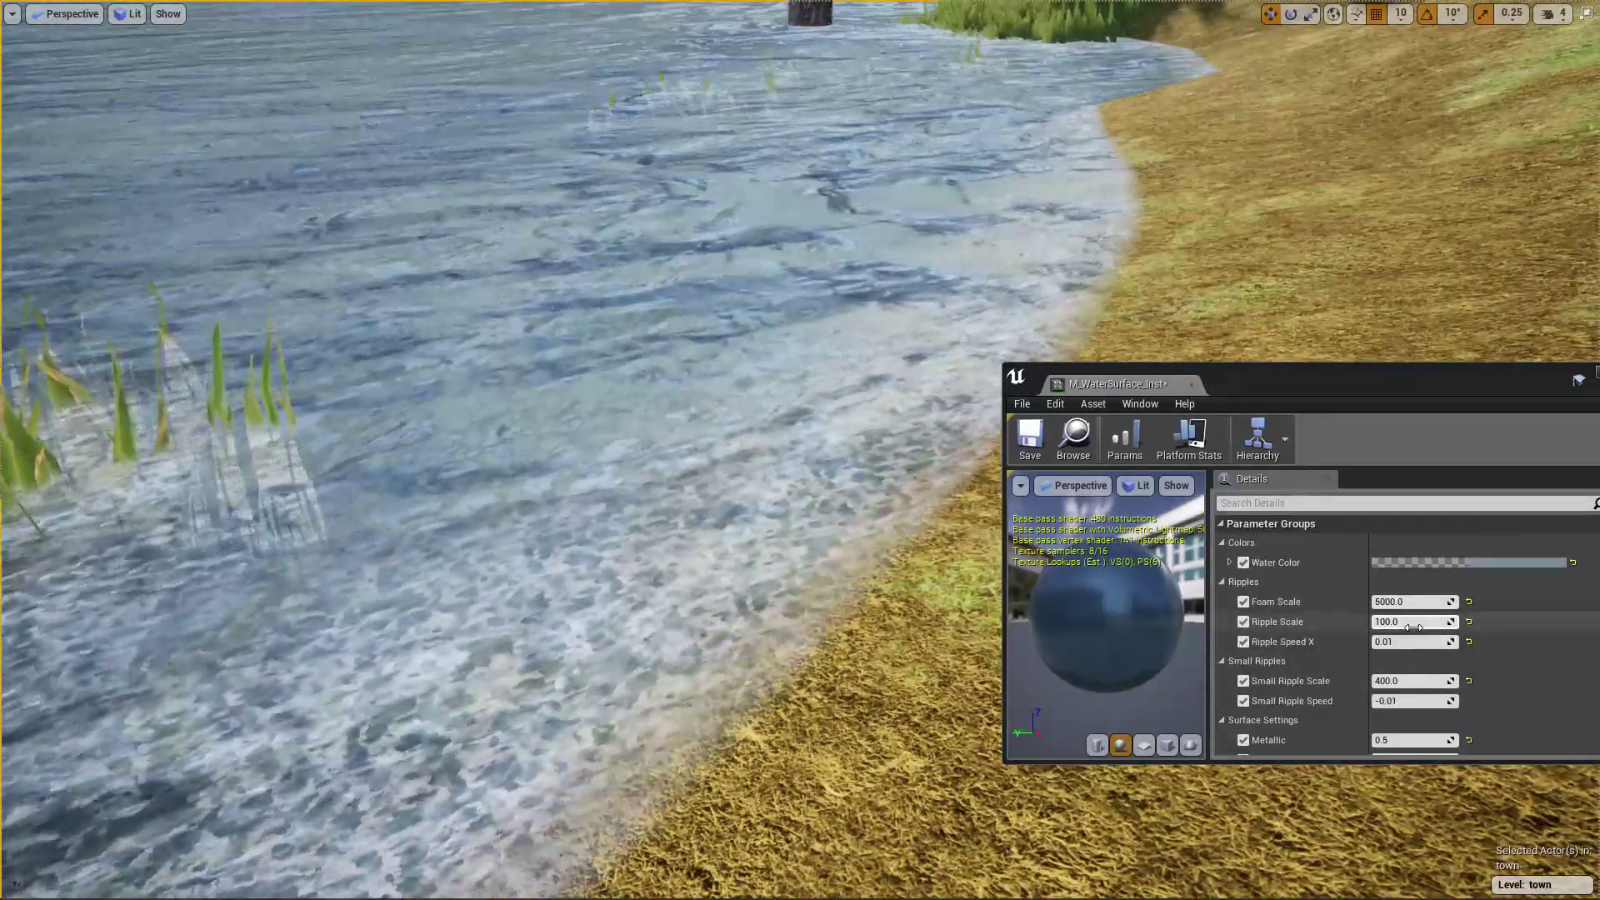
{"action": "scroll", "coordinate": [1414, 626], "scroll_direction": "down", "scroll_amount": 10}
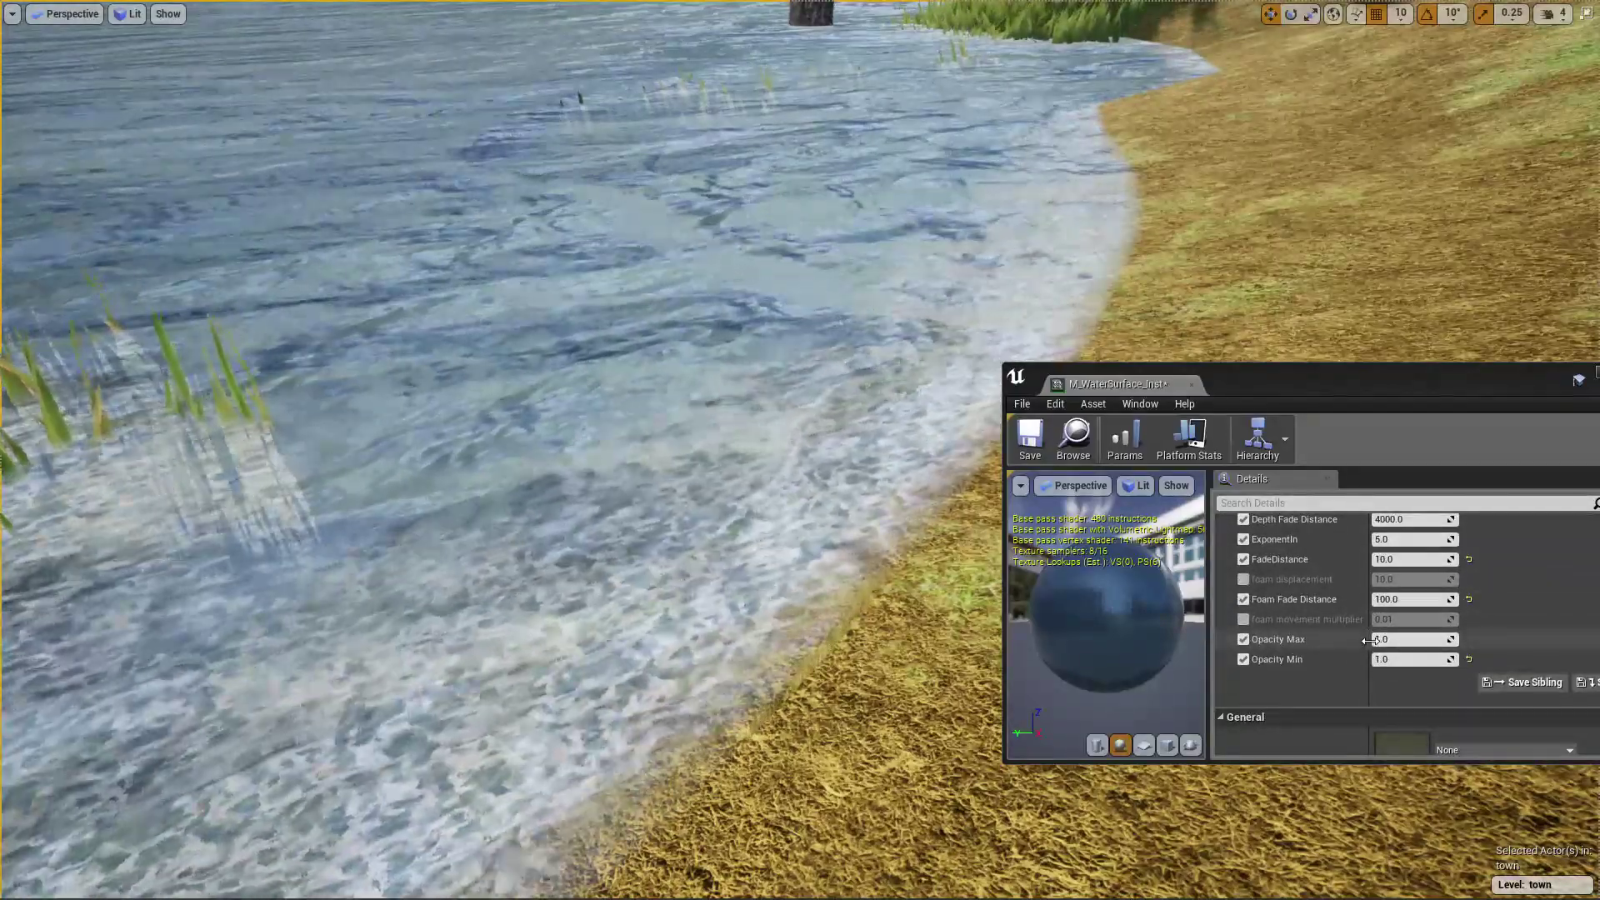
{"action": "scroll", "coordinate": [1311, 588], "scroll_direction": "up", "scroll_amount": 2}
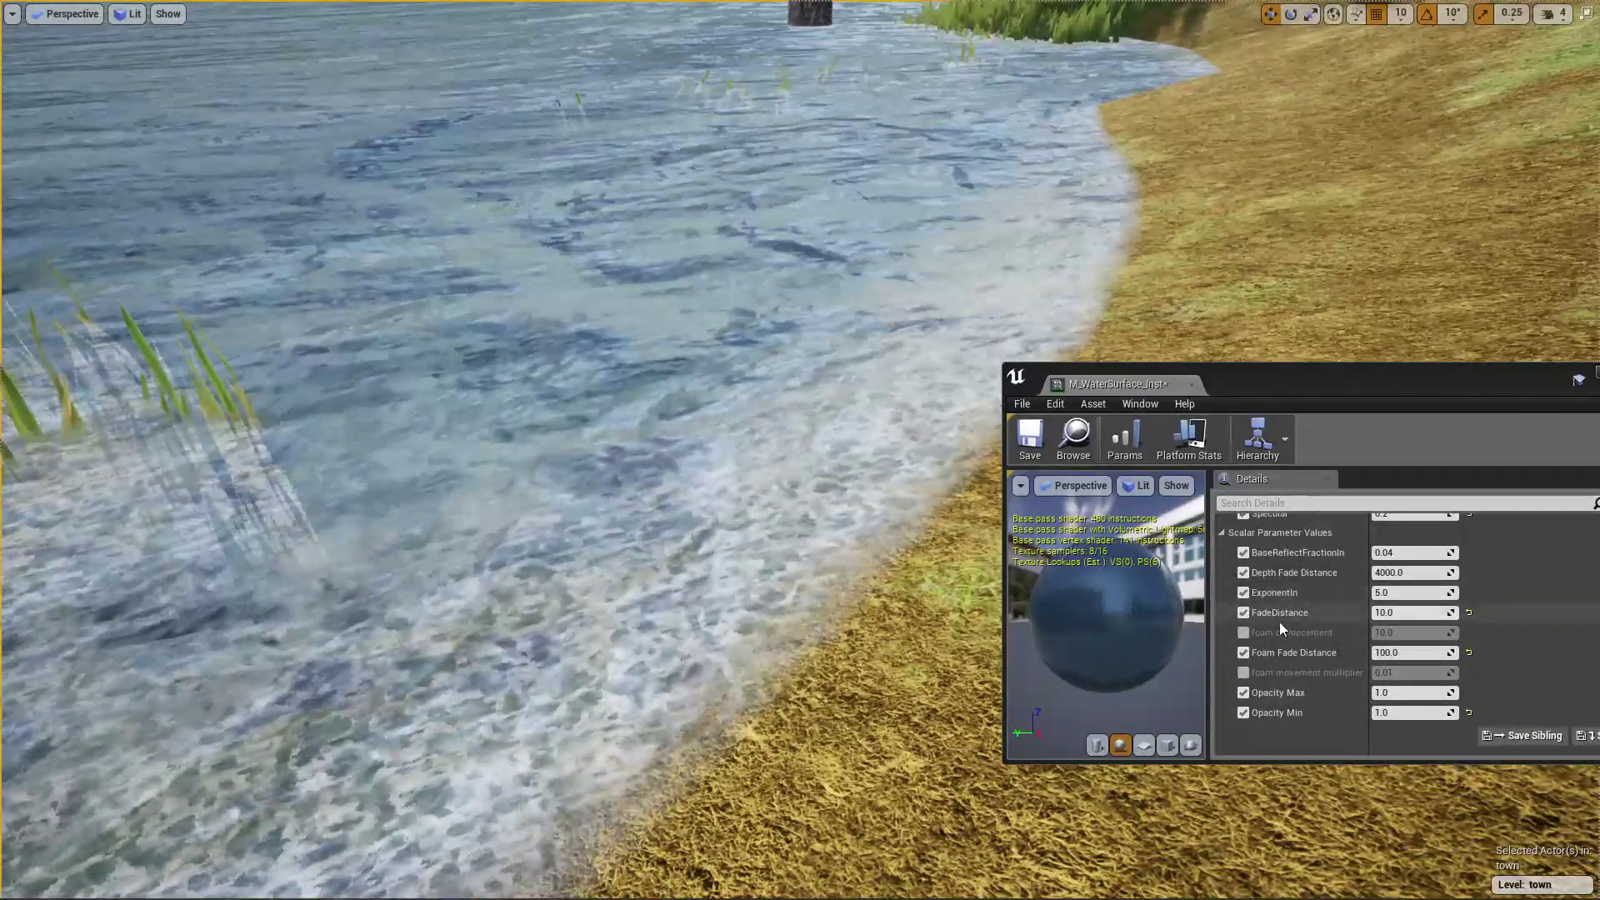
{"action": "left_click", "coordinate": [1240, 631]}
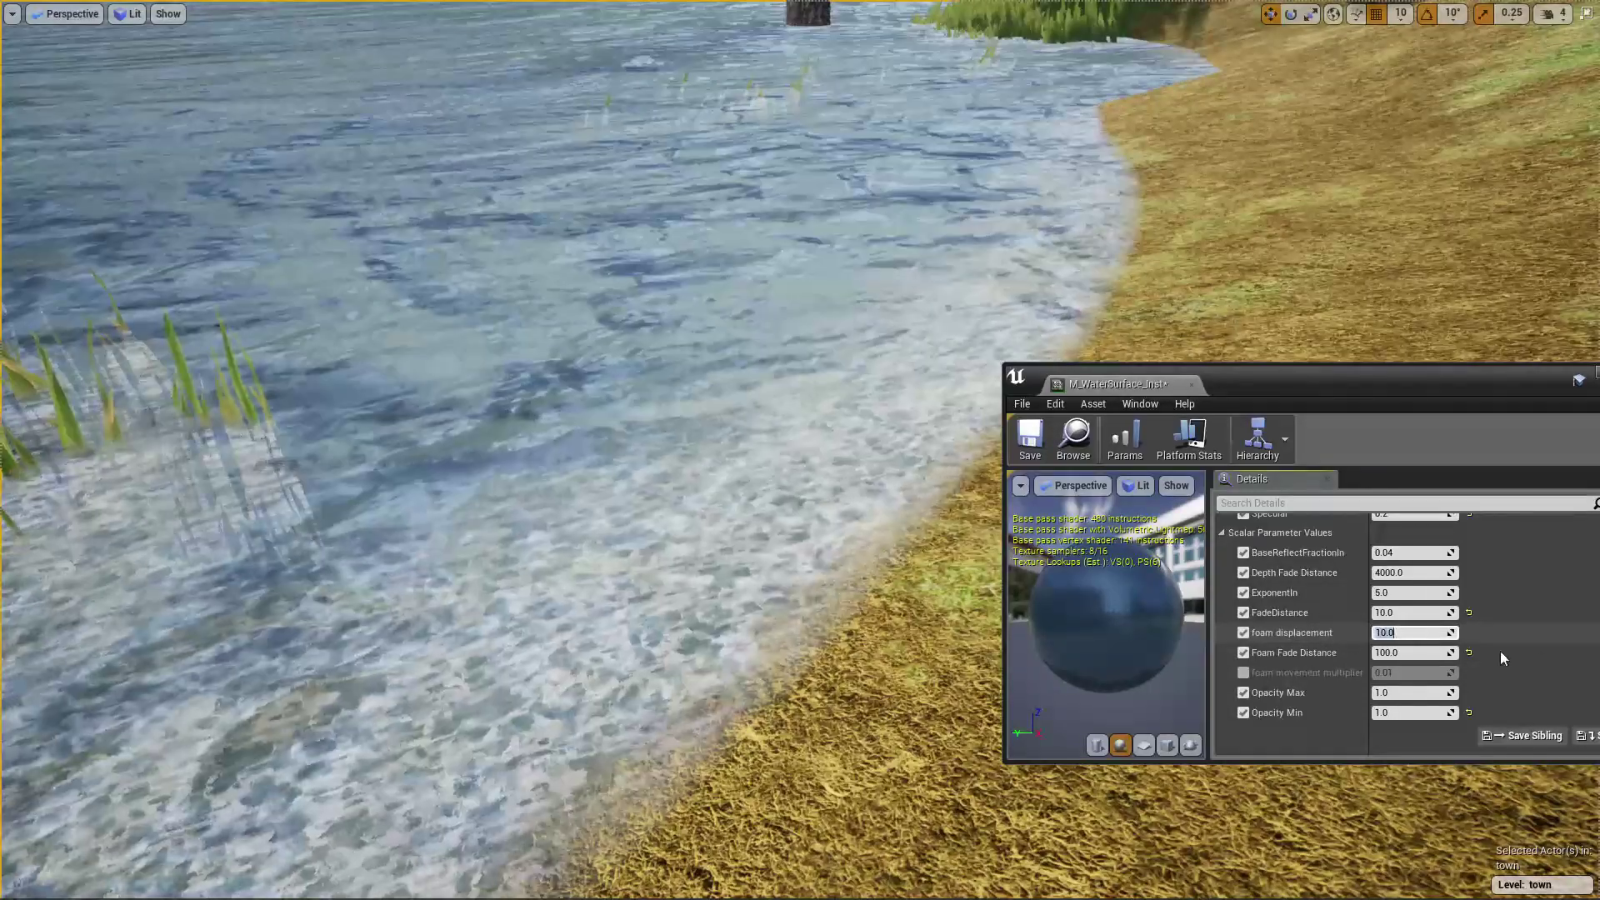
{"action": "left_click", "coordinate": [1442, 636]}
{"action": "type", "text": "1.0"}
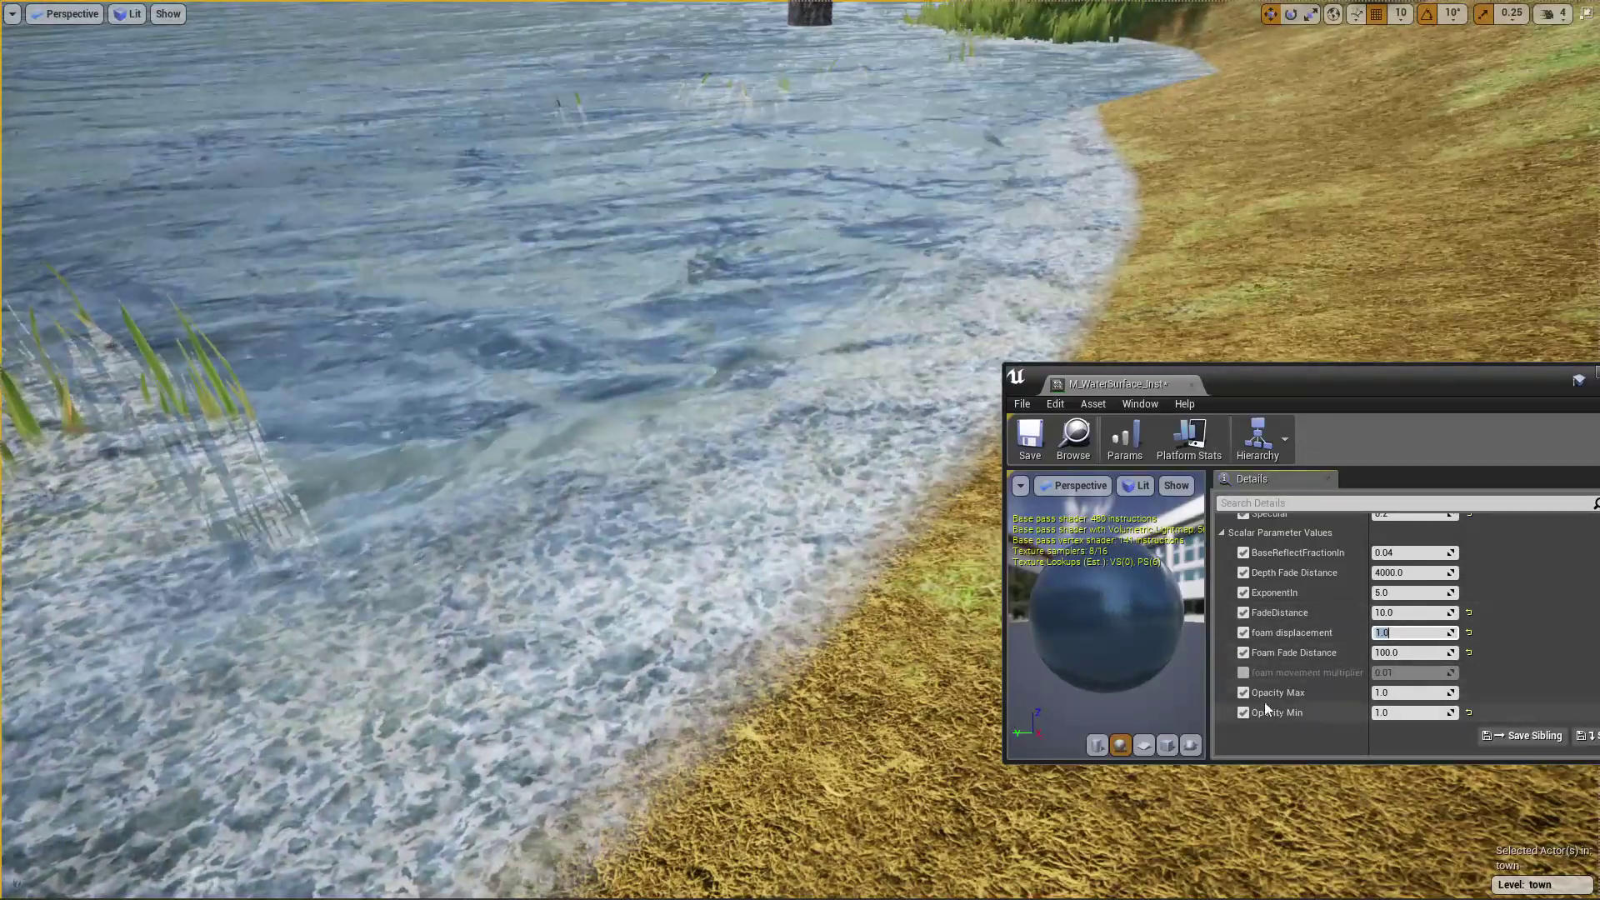
Enable the foam movement multiplier override in the material instance and set it to 1
{"action": "left_click", "coordinate": [1243, 673]}
{"action": "left_click", "coordinate": [1413, 673]}
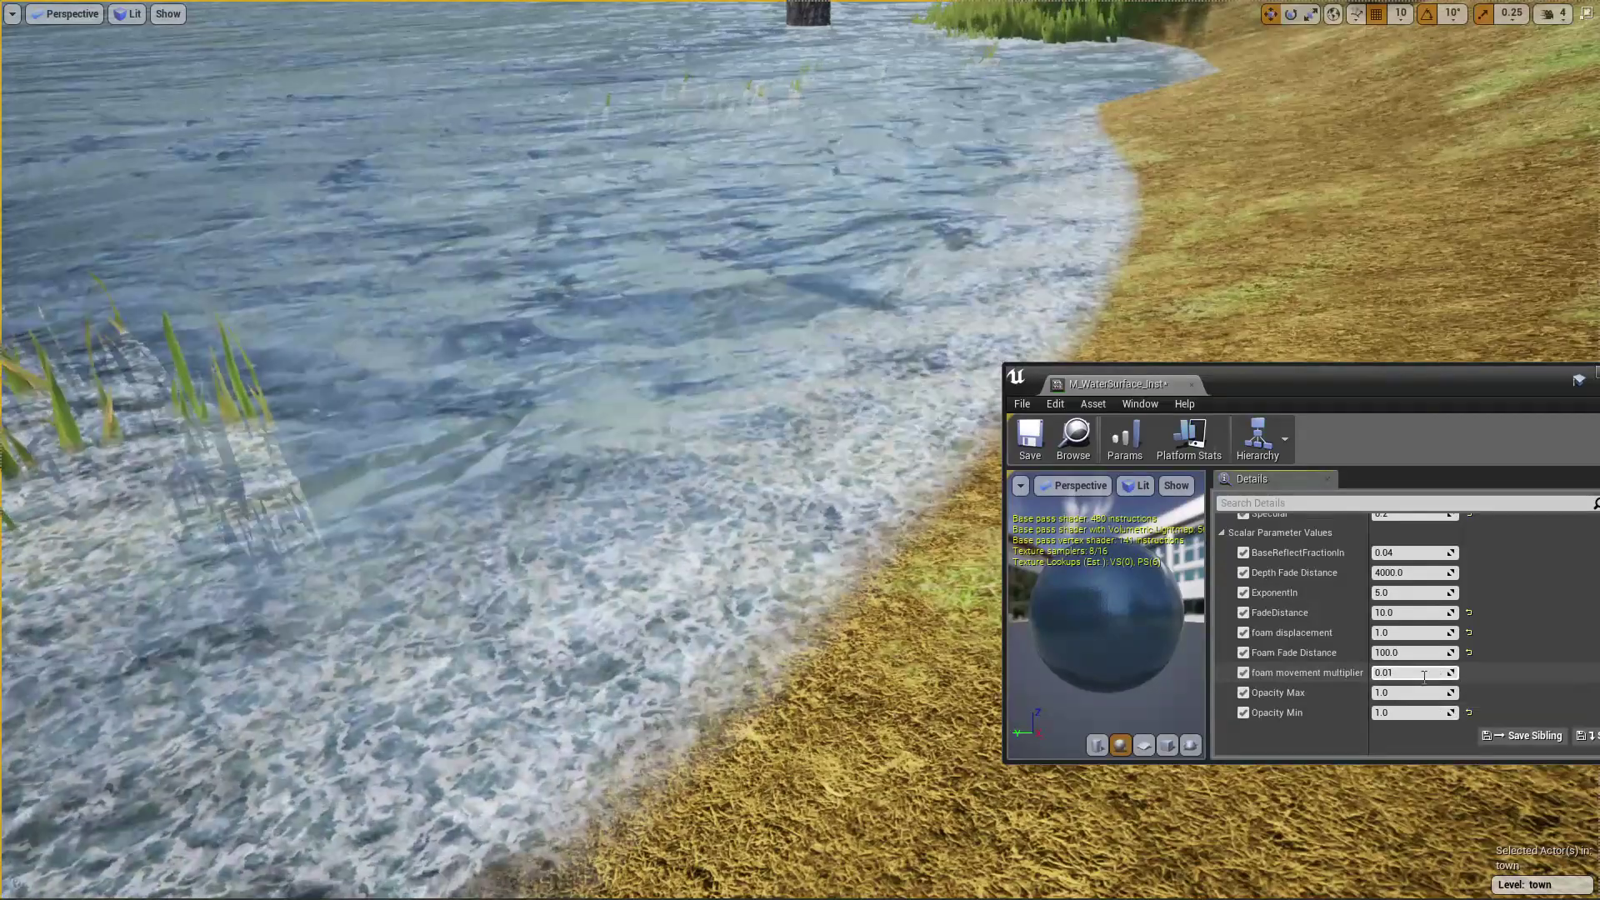
{"action": "type", "text": "1"}
{"action": "key", "text": "Return"}
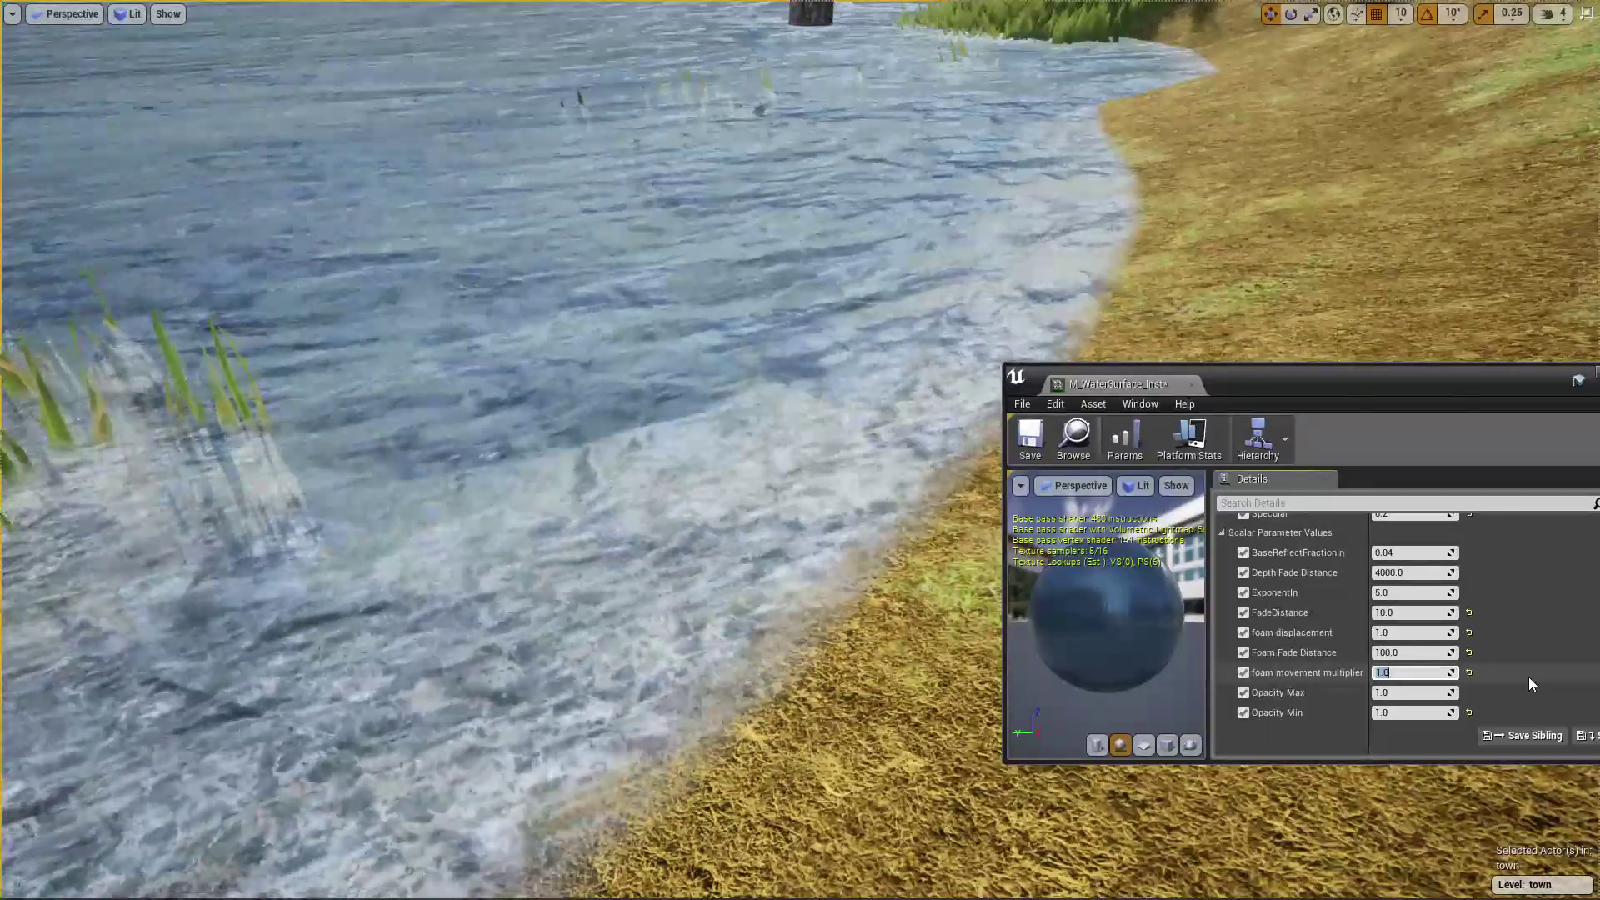
Try a foam movement multiplier of 0.01 and settle on 0.1
{"action": "type", "text": "0.01"}
{"action": "key", "text": "Return"}
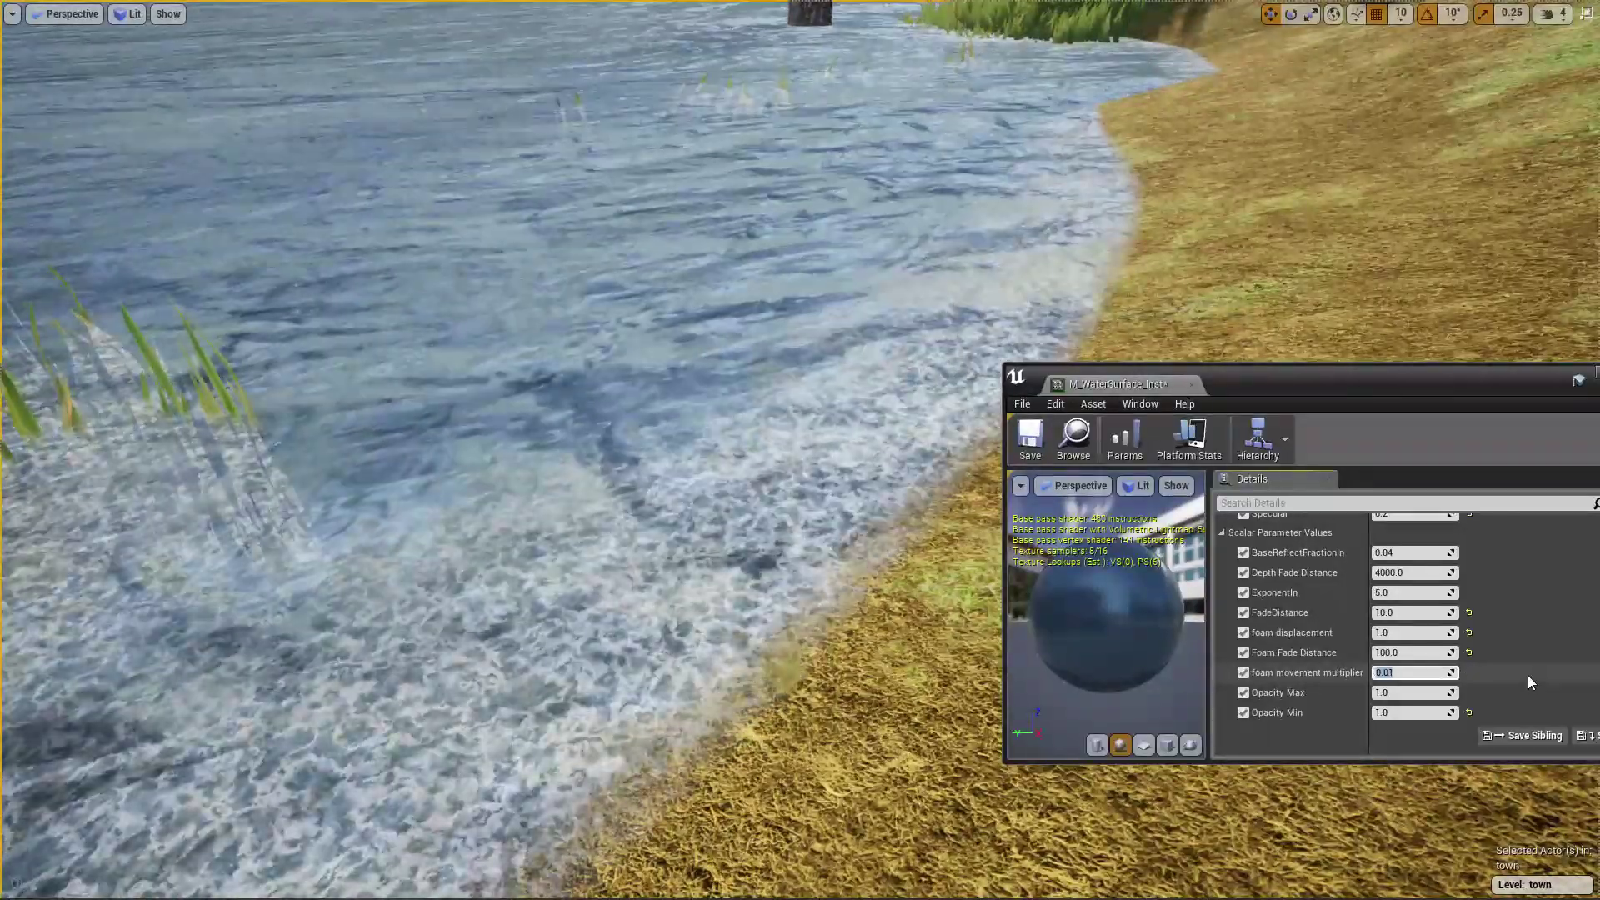
{"action": "type", "text": "0.1"}
{"action": "key", "text": "Return"}
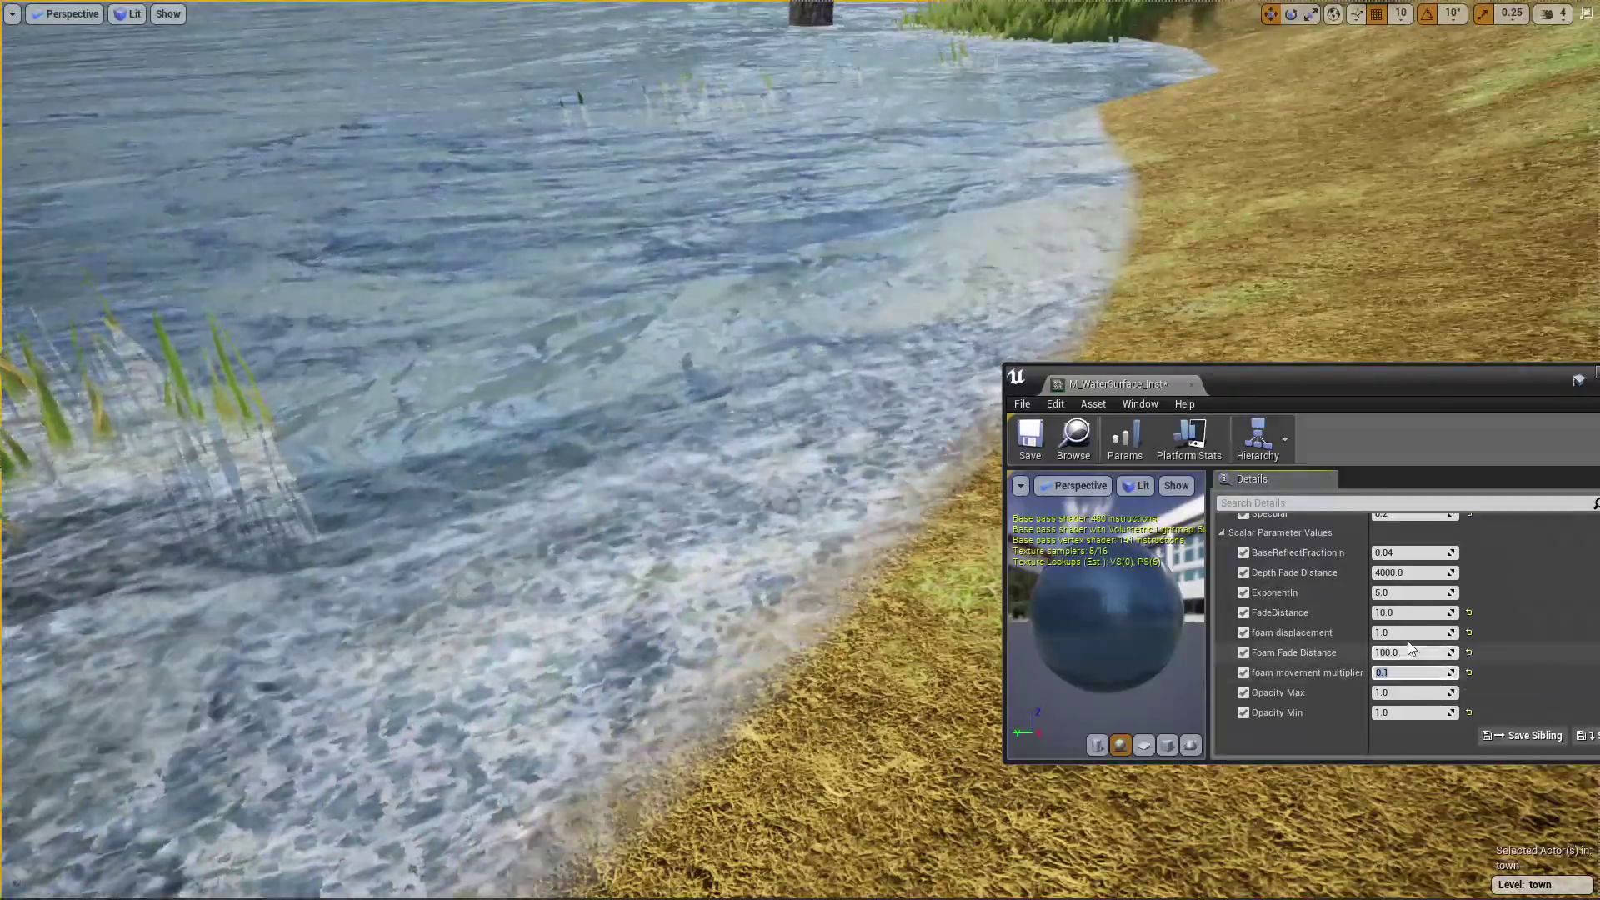
Set the instance's foam displacement to 0.1 and inspect the foam motion around the shoreline grass
{"action": "left_click", "coordinate": [1407, 633]}
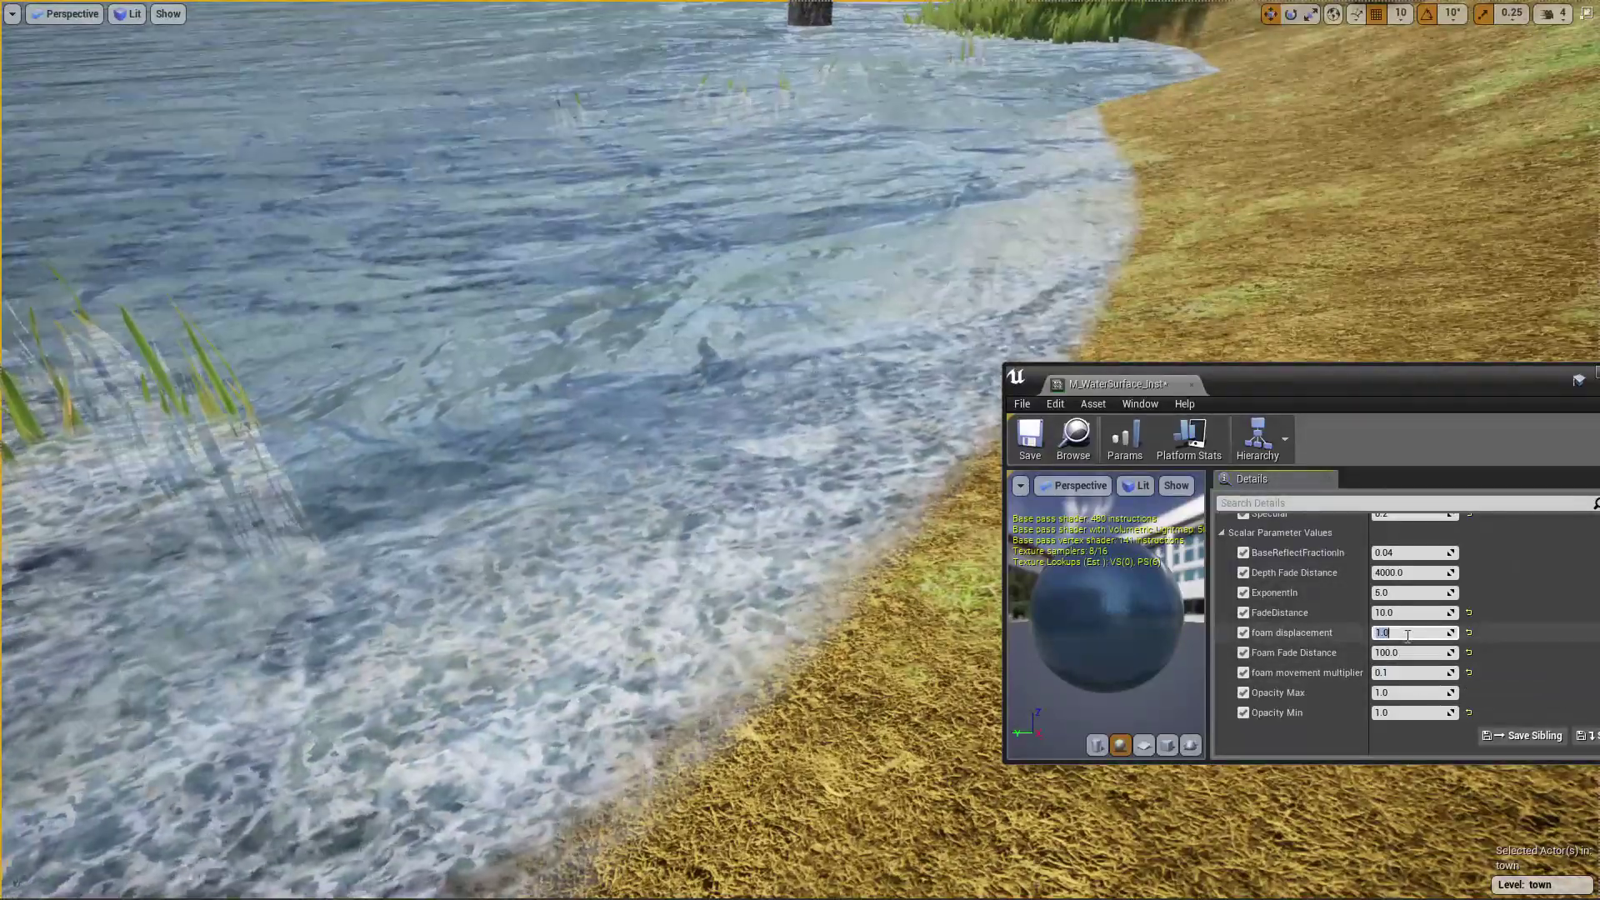
{"action": "type", "text": ".0"}
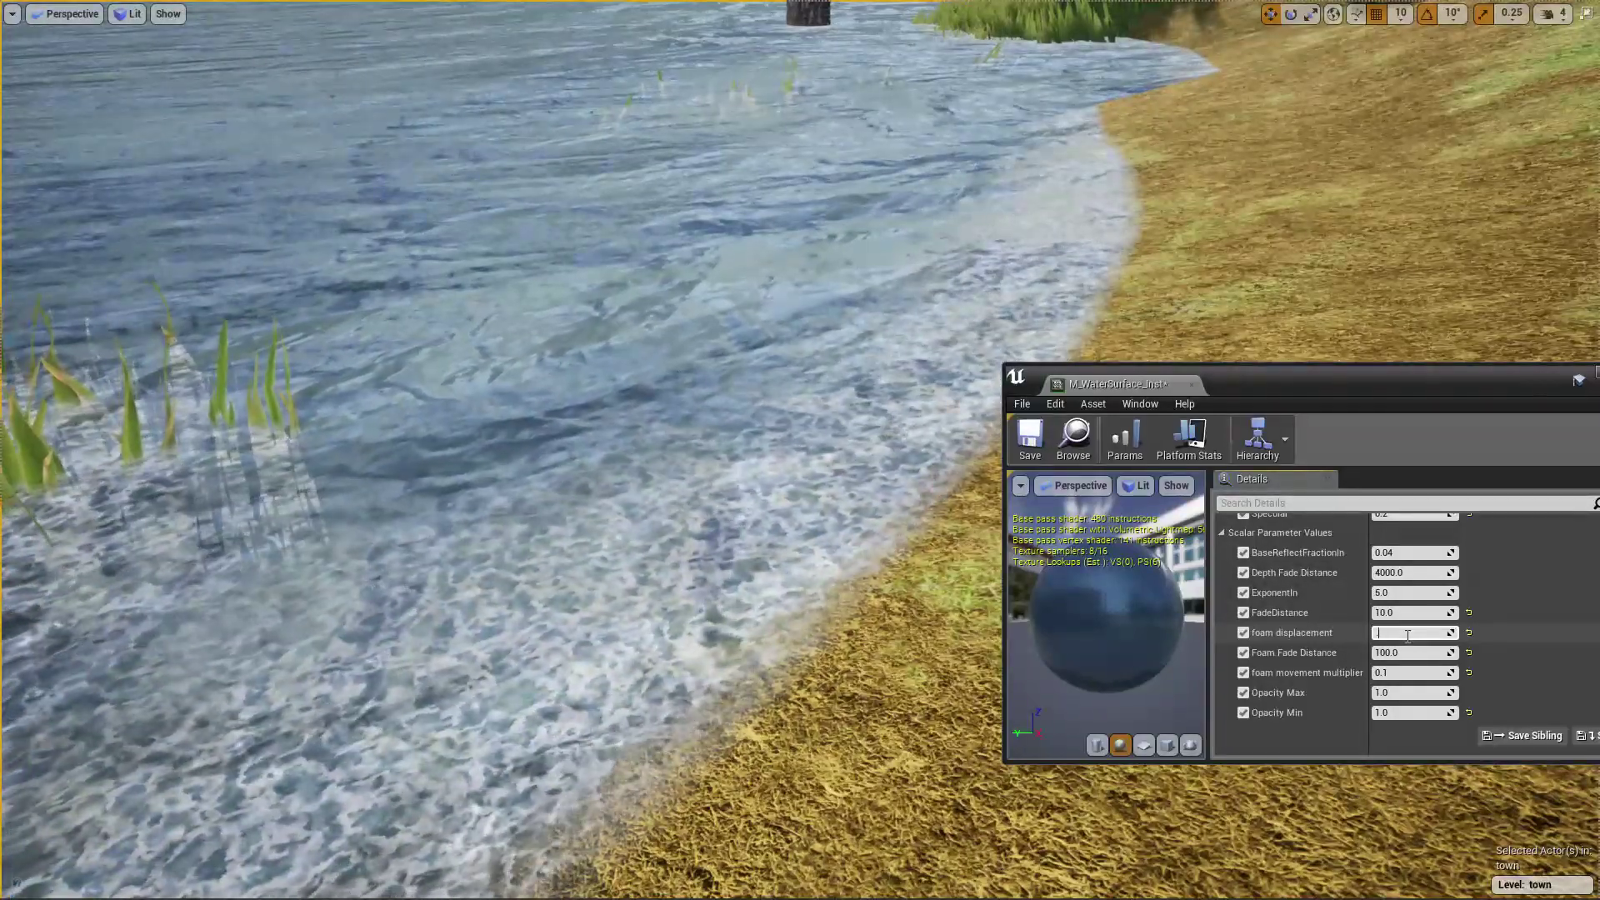
{"action": "type", "text": "0.1"}
{"action": "key", "text": "Return"}
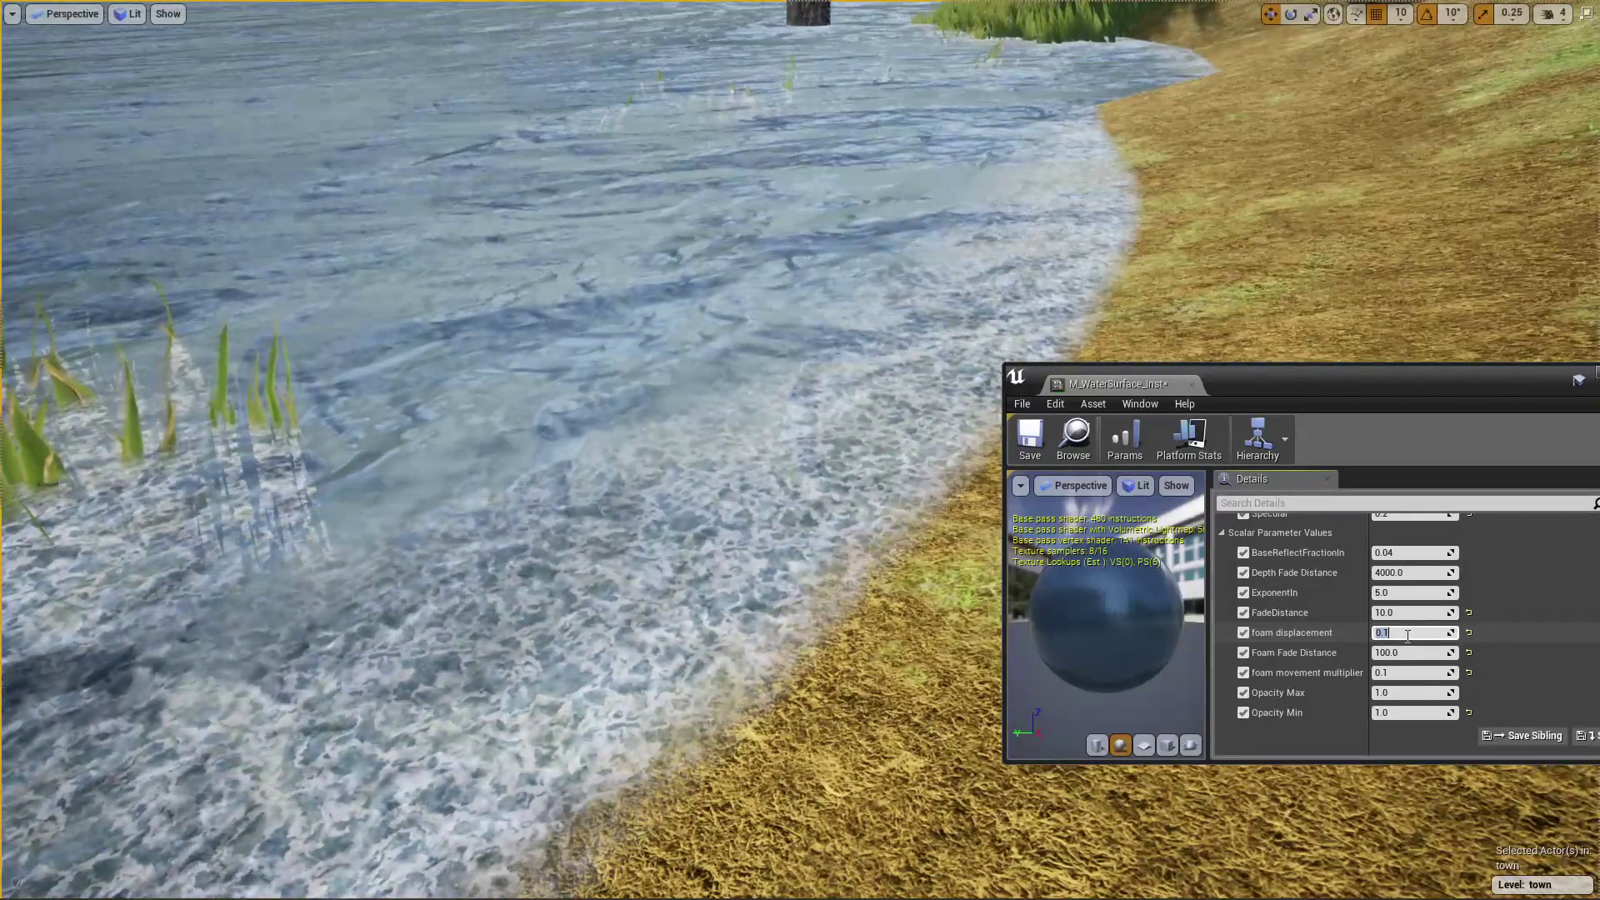
{"action": "right_click_drag", "start_coordinate": [836, 650], "coordinate": [893, 593]}
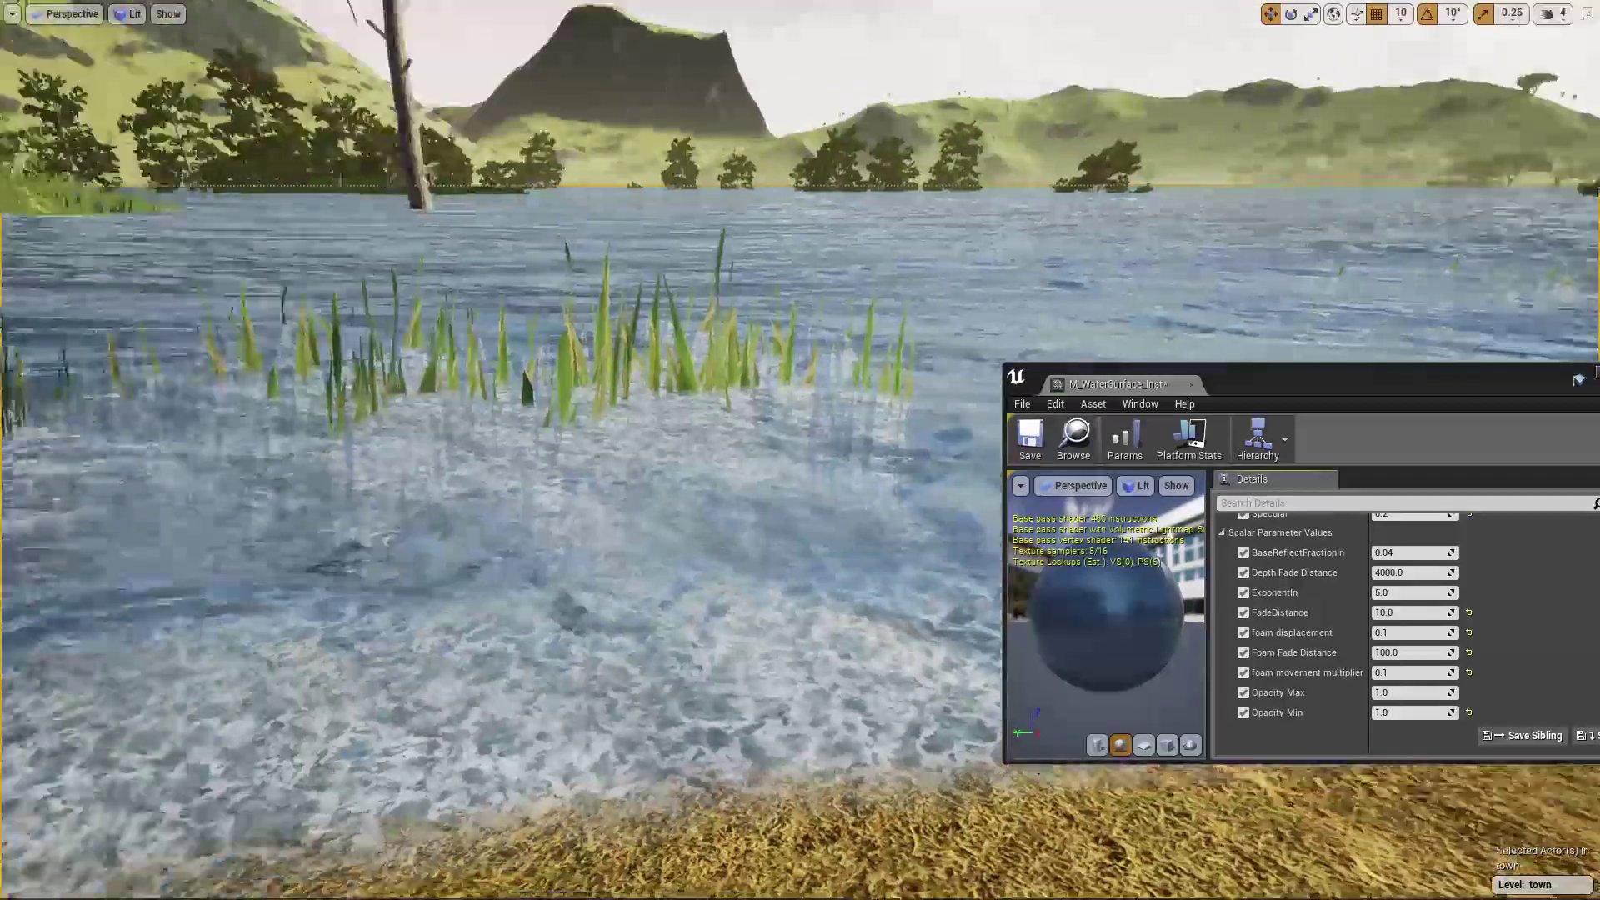
Inspect the animated foam along the shoreline from several angles, including around the grass and the sandy bank
{"action": "right_click_drag", "start_coordinate": [419, 554], "coordinate": [669, 554]}
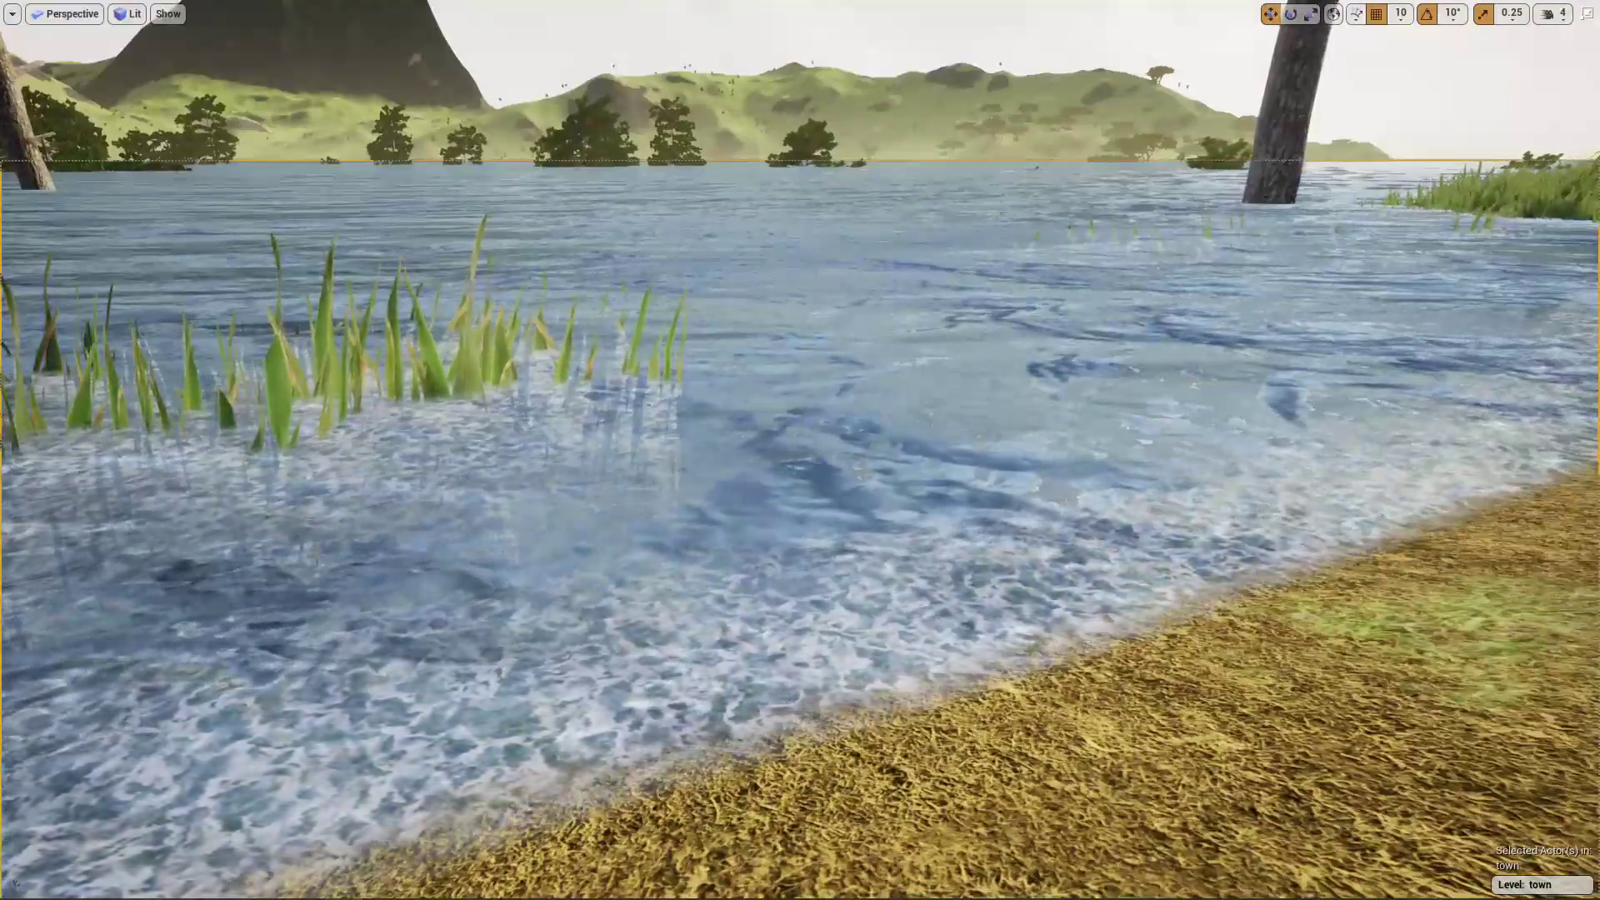
{"action": "key", "text": "F11"}
{"action": "key", "text": "F11"}
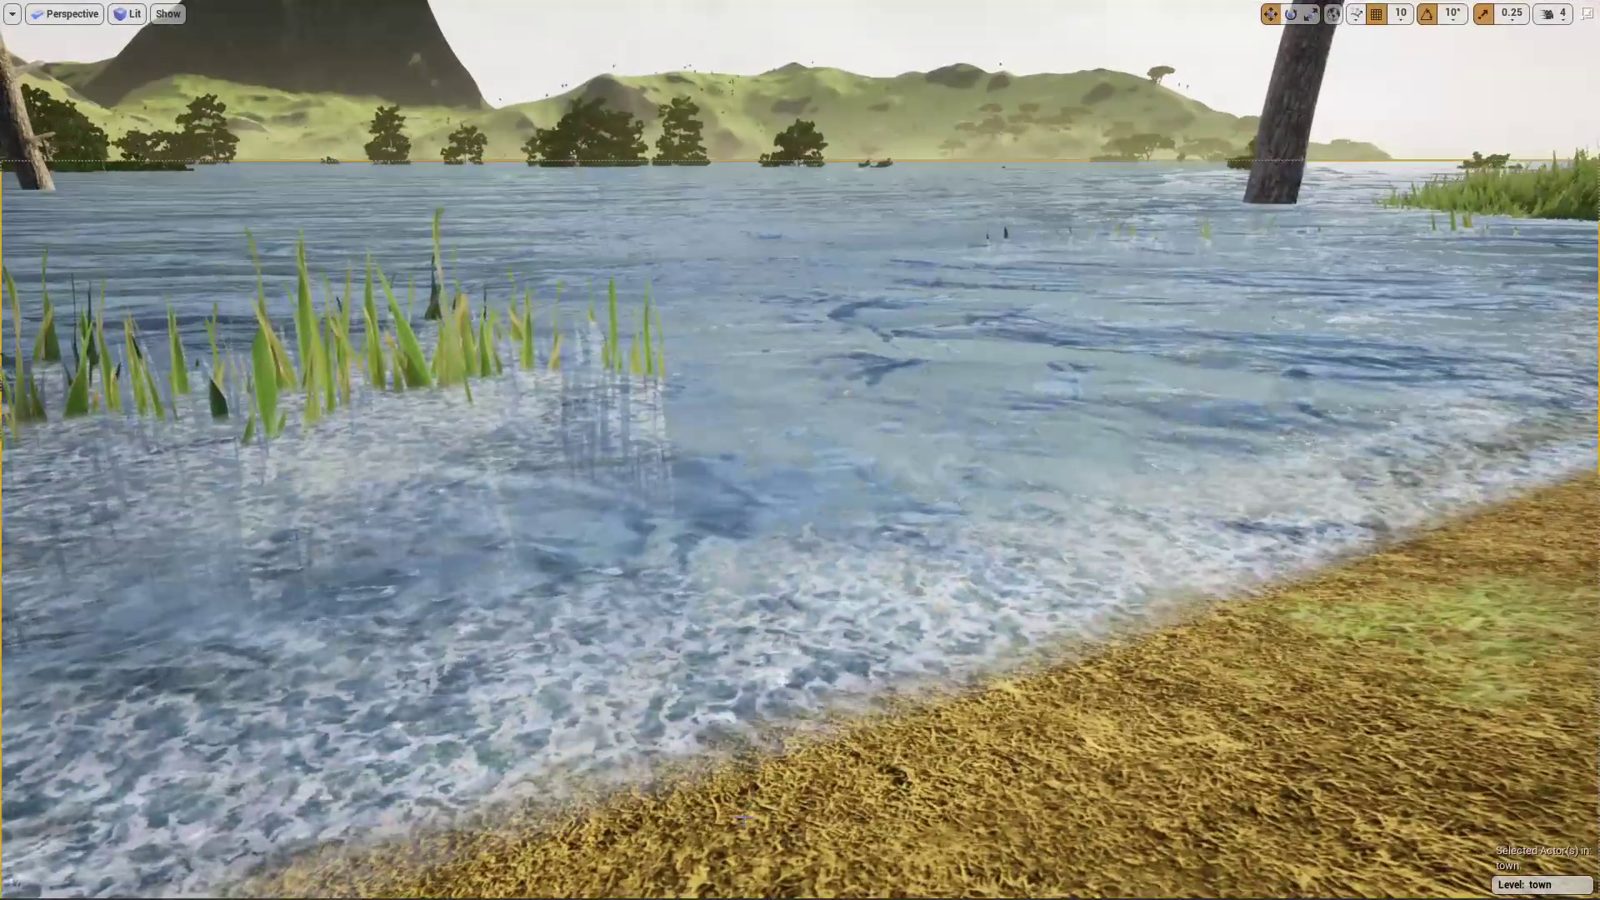
{"action": "right_click_drag", "start_coordinate": [380, 719], "coordinate": [588, 707]}
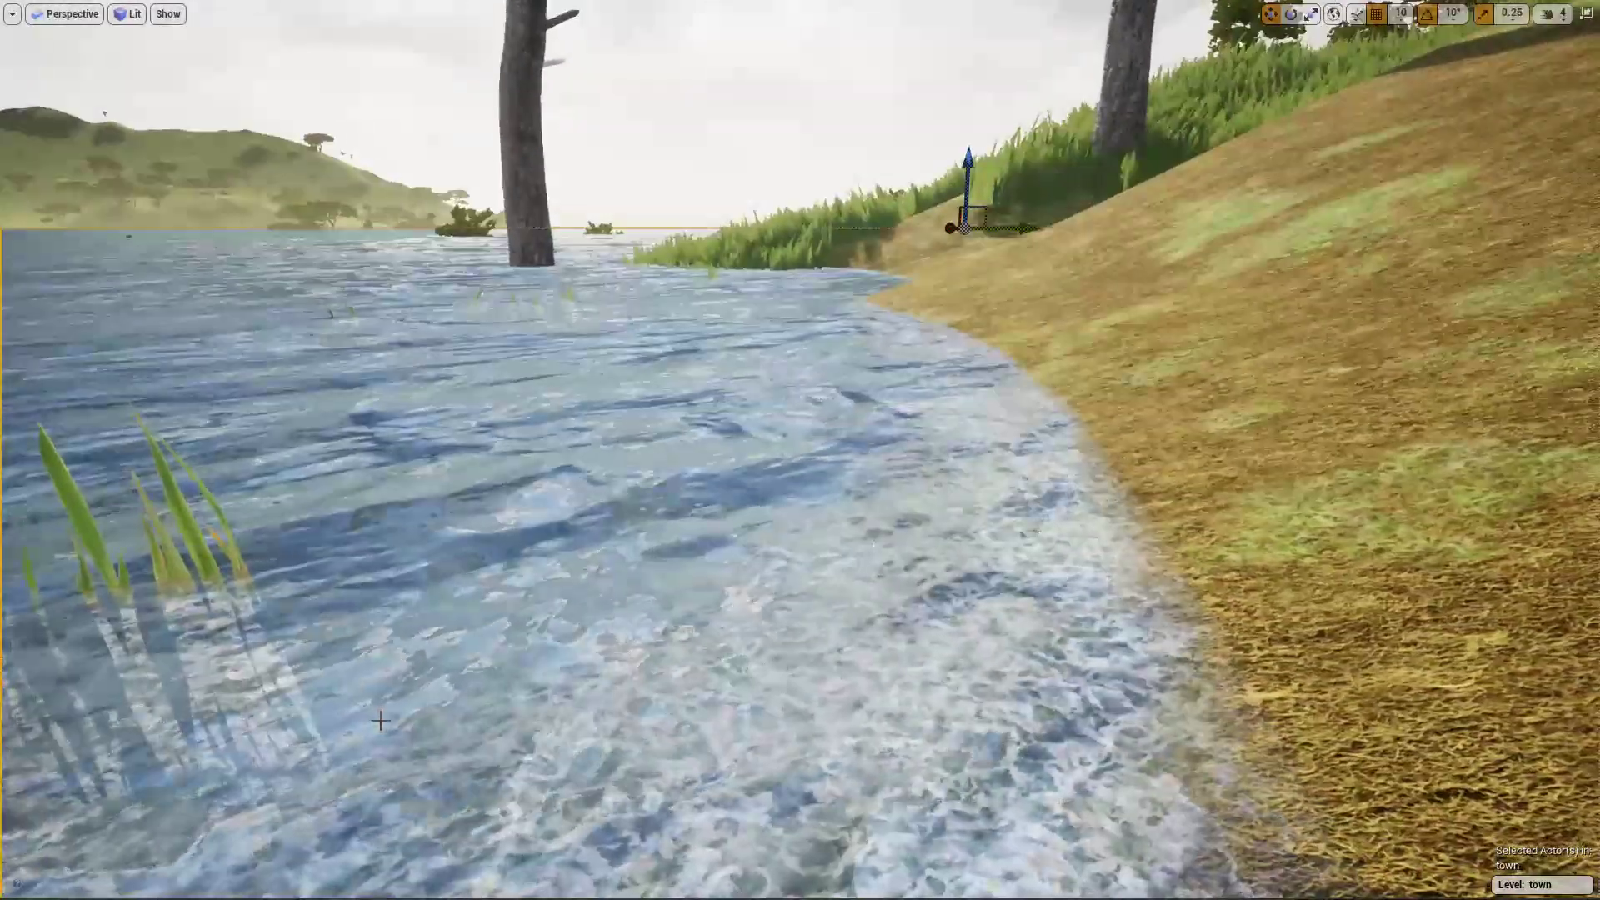
{"action": "right_click_drag", "start_coordinate": [380, 719], "coordinate": [617, 658]}
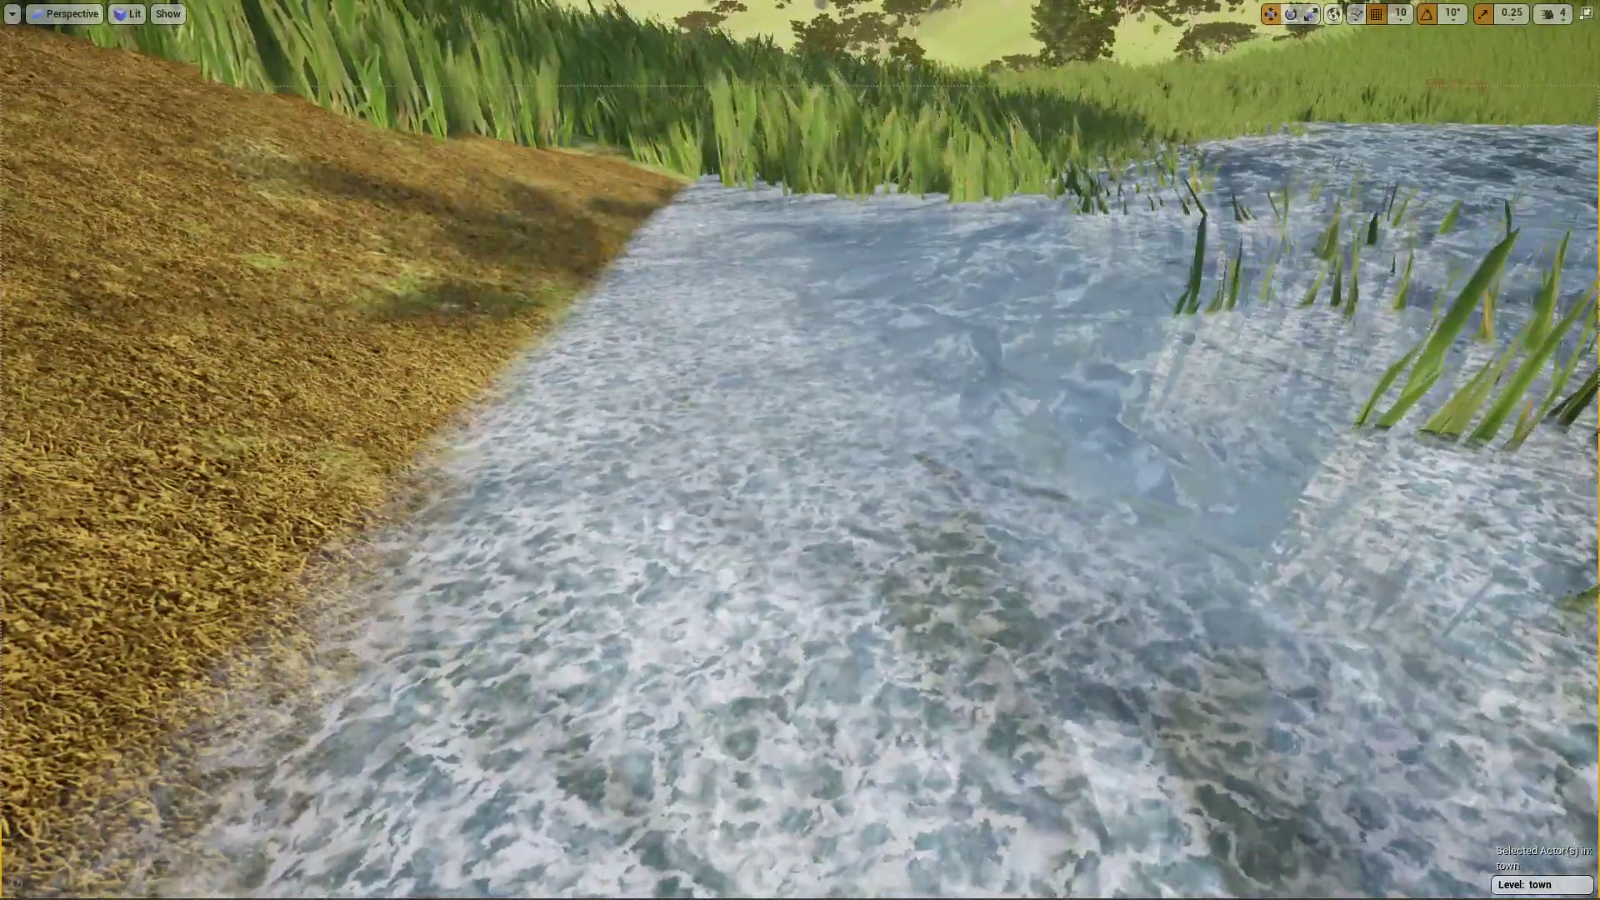
{"action": "right_click_drag", "start_coordinate": [800, 450], "coordinate": [1299, 275]}
{"action": "right_click_drag", "start_coordinate": [800, 400], "coordinate": [938, 467]}
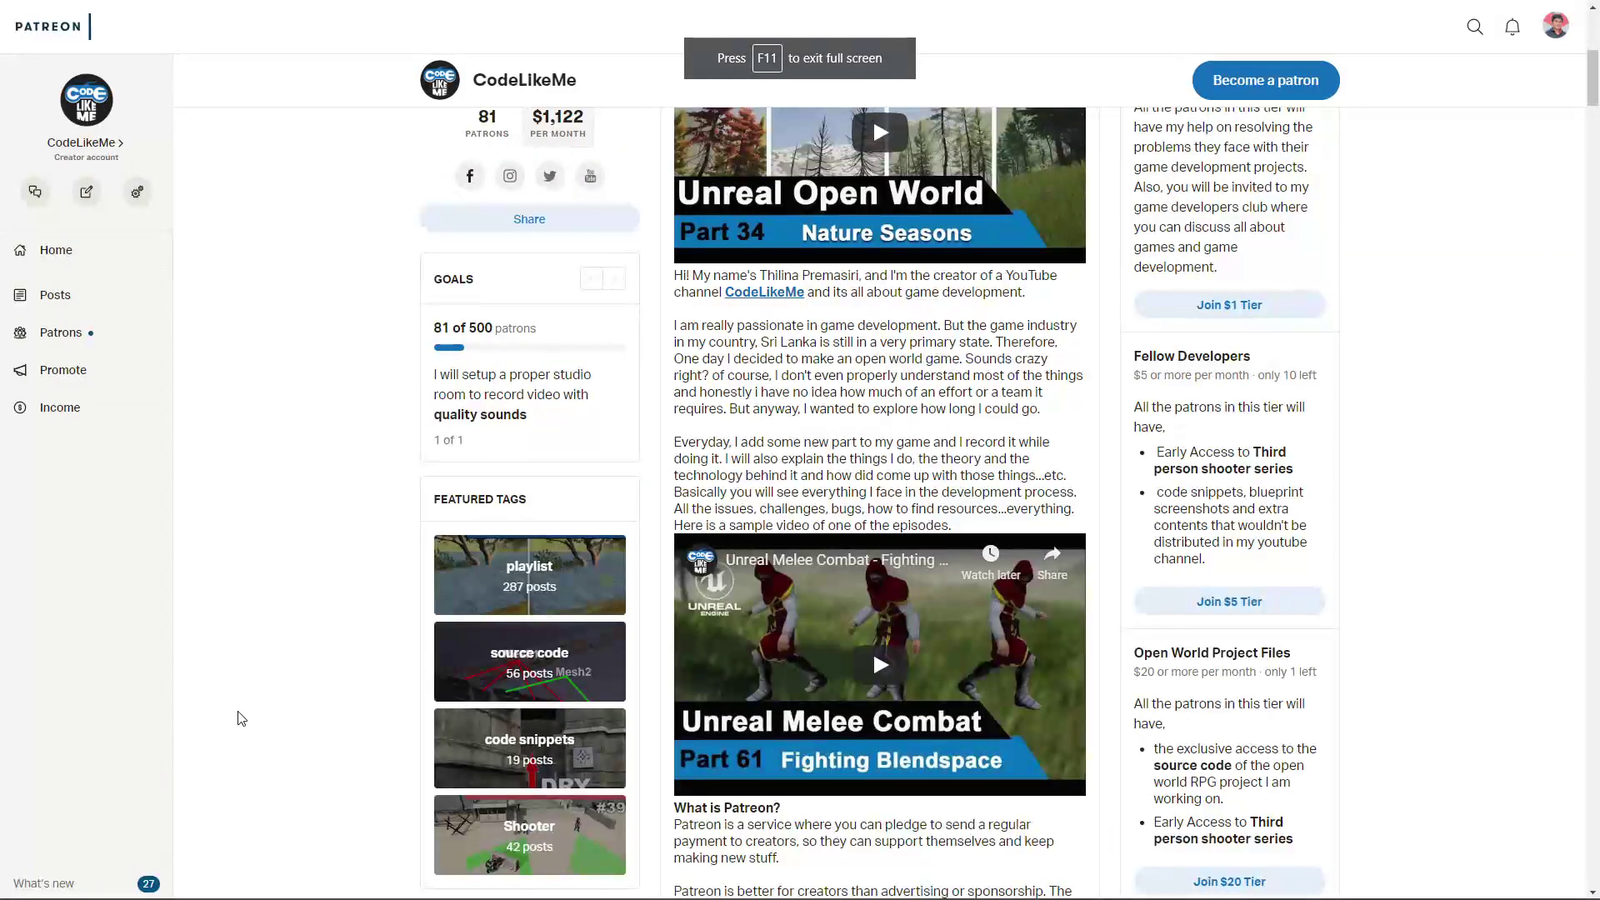
Look through the CodeLikeMe Patreon page in the browser, covering its description, membership tiers and recent water material posts
{"action": "scroll", "coordinate": [322, 661], "scroll_direction": "down", "scroll_amount": 4}
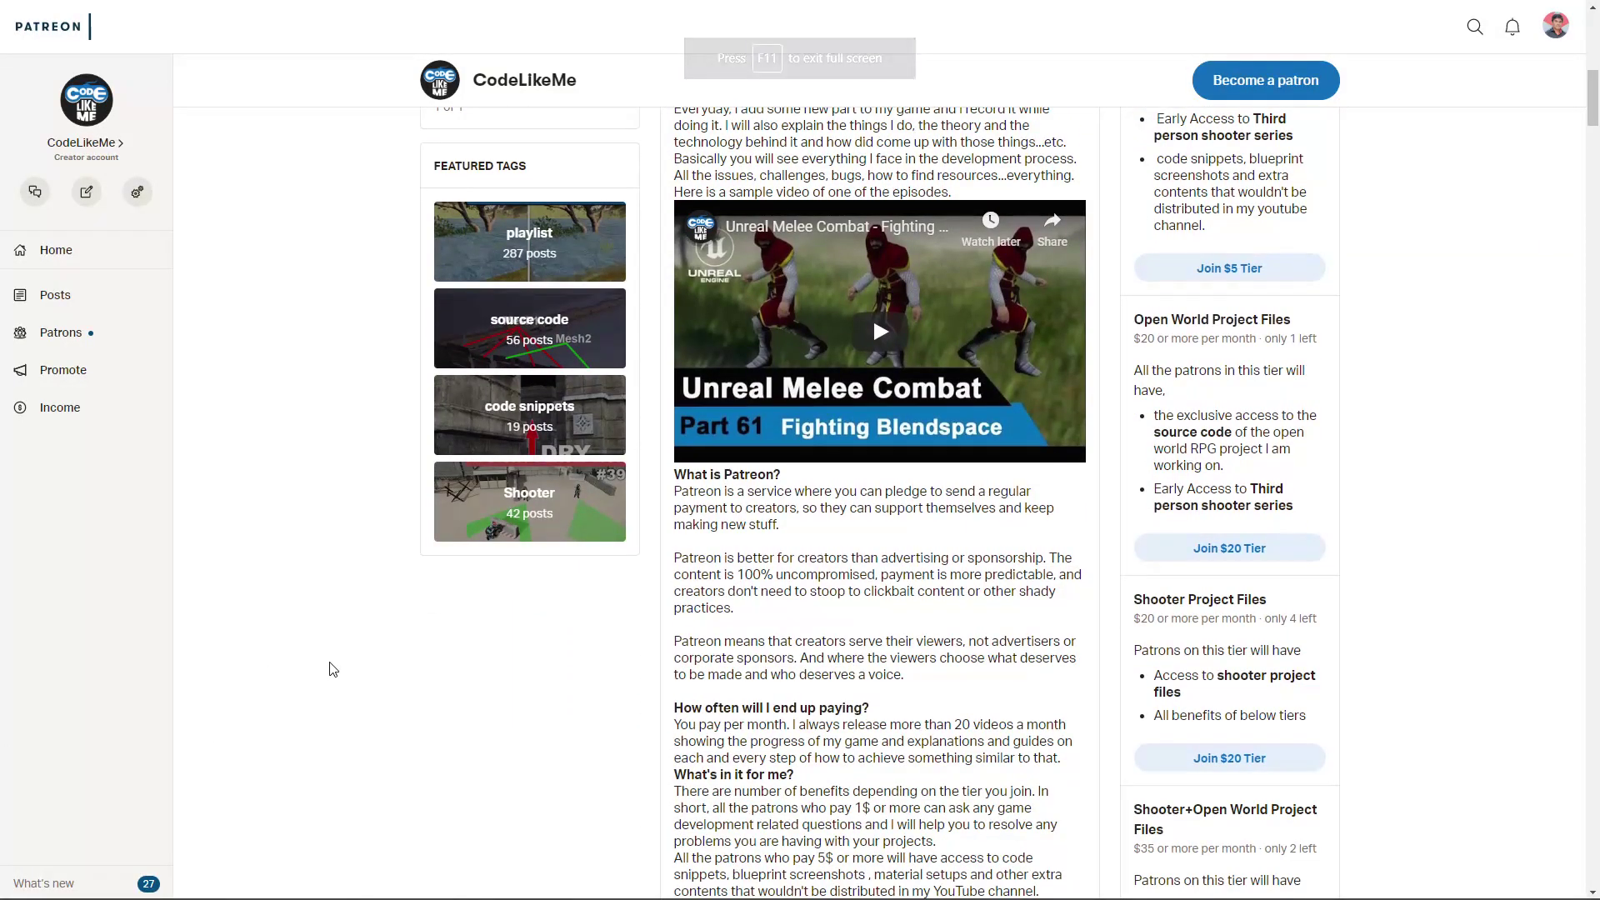
{"action": "scroll", "coordinate": [492, 583], "scroll_direction": "down", "scroll_amount": 7}
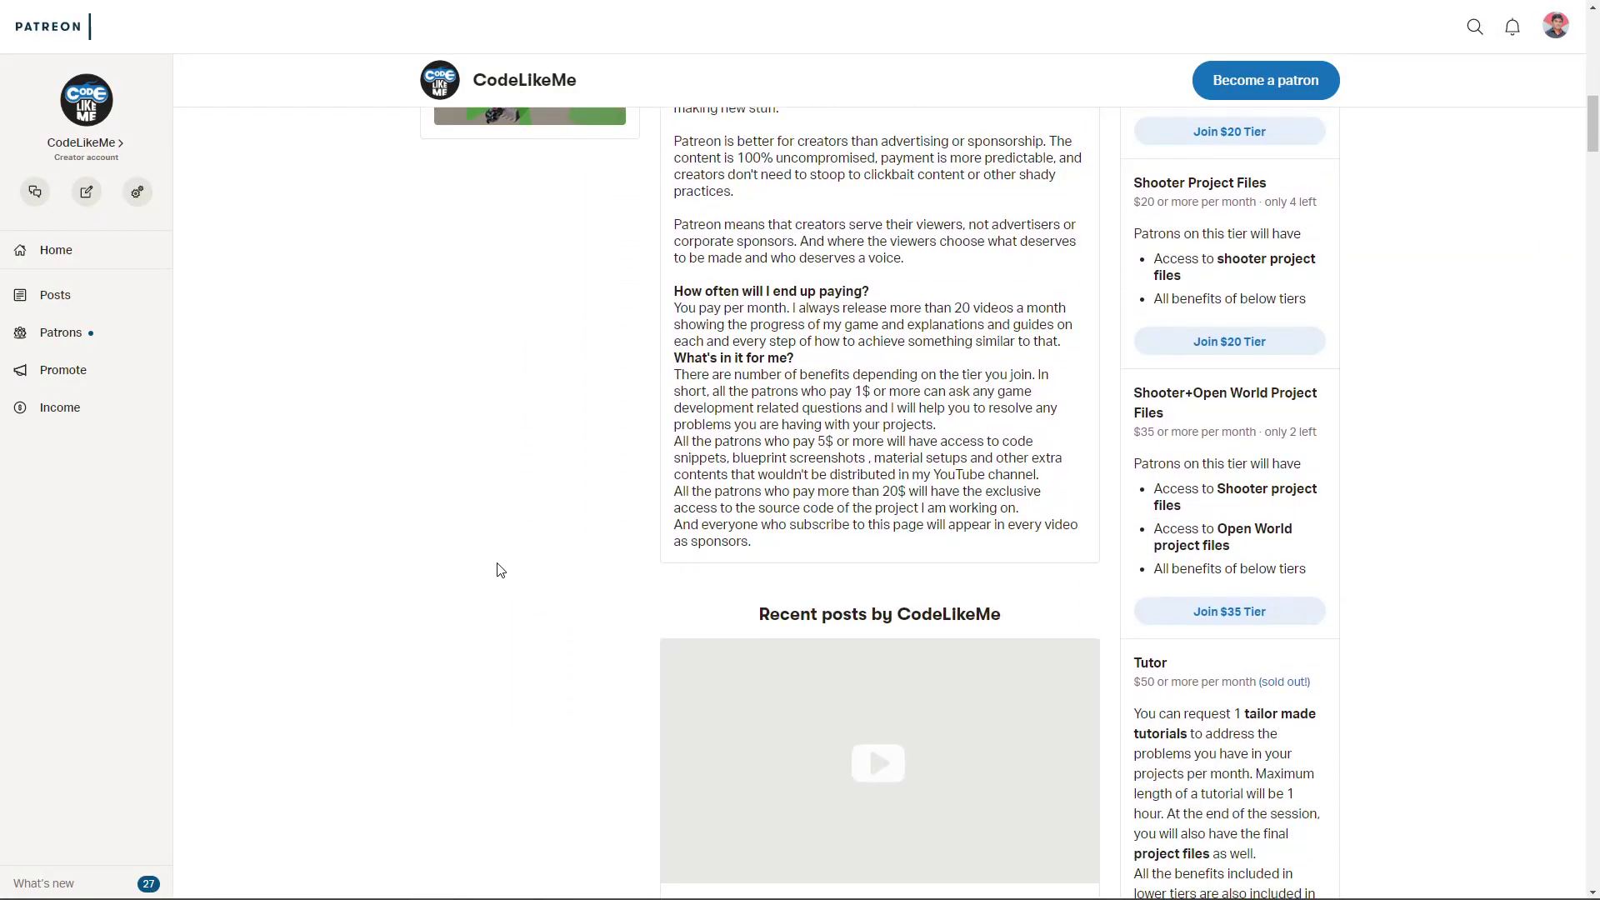
{"action": "scroll", "coordinate": [501, 571], "scroll_direction": "down", "scroll_amount": 3}
{"action": "scroll", "coordinate": [502, 570], "scroll_direction": "up", "scroll_amount": 2}
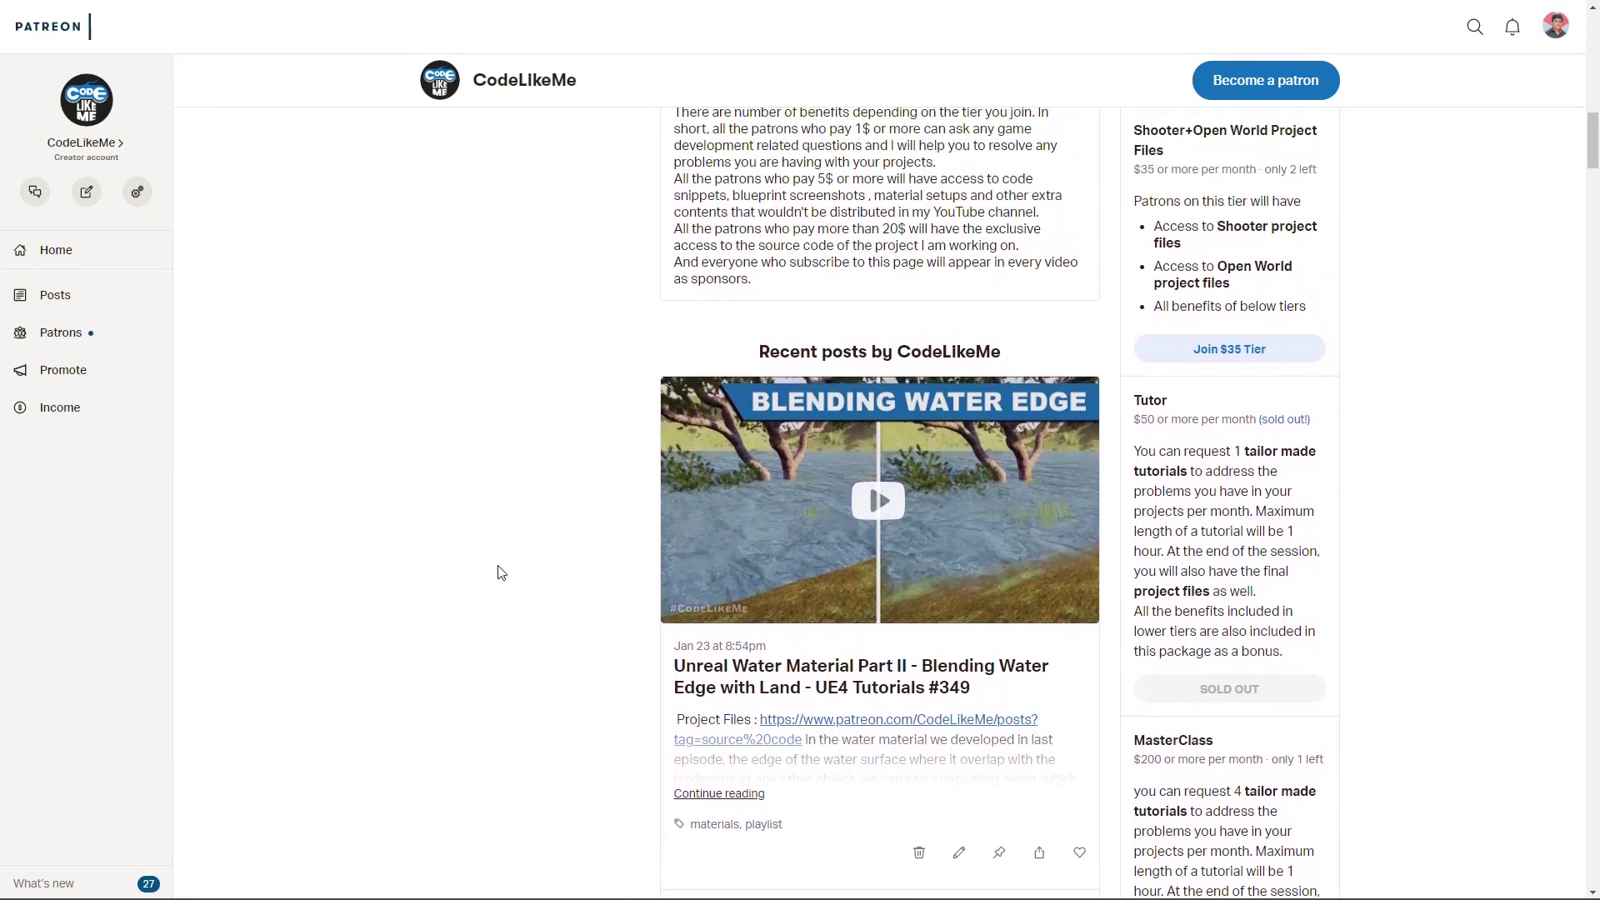
{"action": "scroll", "coordinate": [498, 571], "scroll_direction": "up", "scroll_amount": 2}
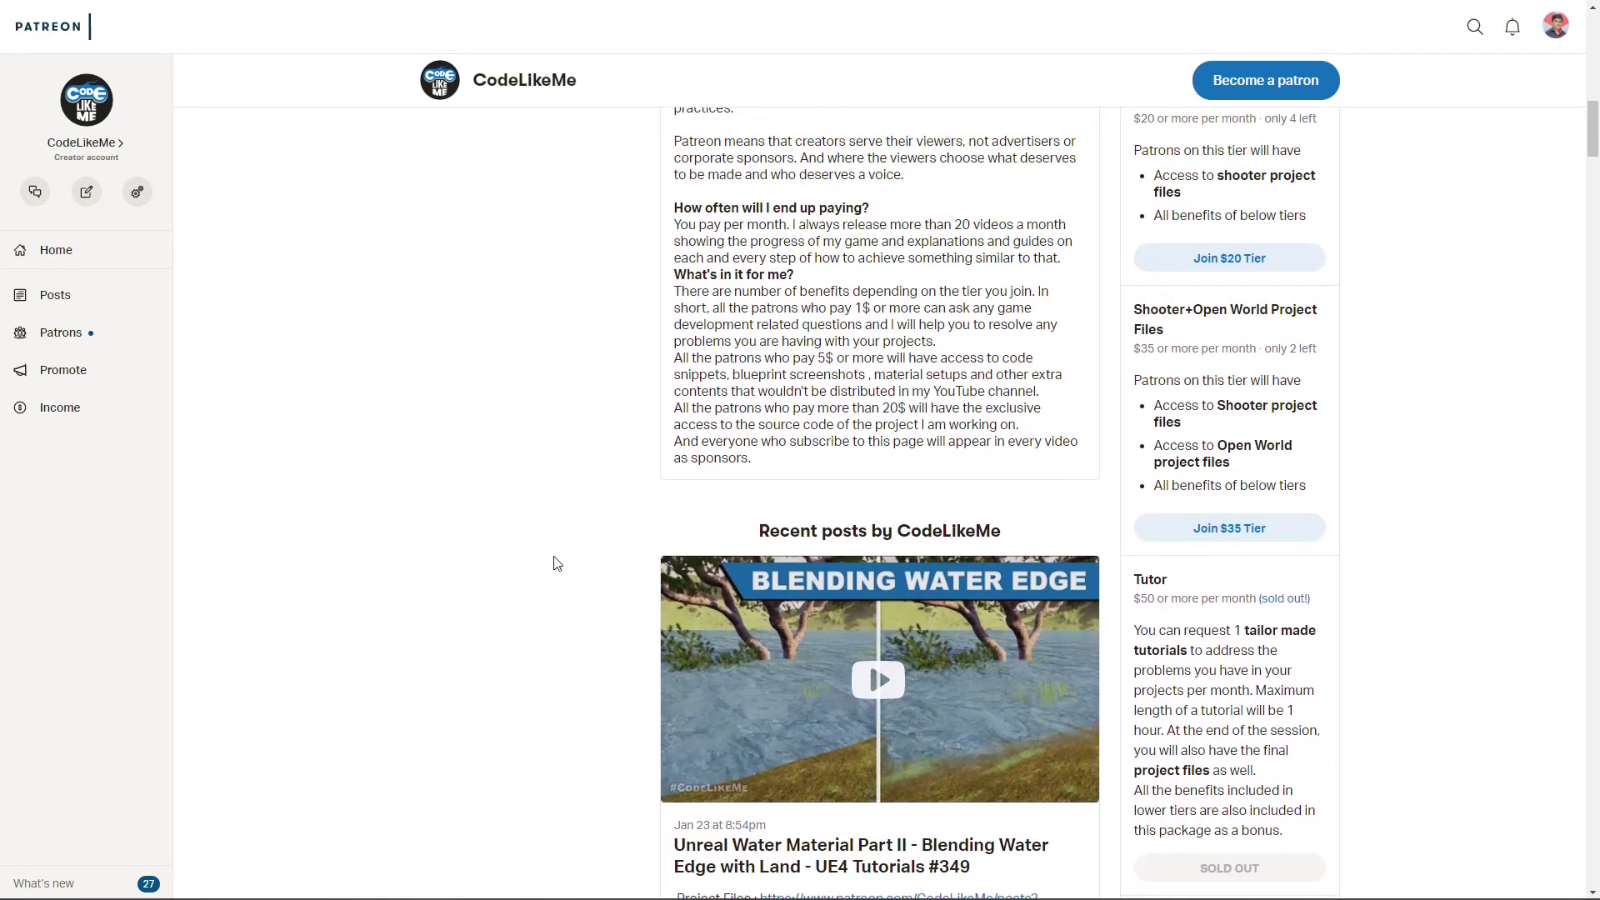
{"action": "scroll", "coordinate": [554, 562], "scroll_direction": "down", "scroll_amount": 2}
{"action": "scroll", "coordinate": [555, 563], "scroll_direction": "down", "scroll_amount": 8}
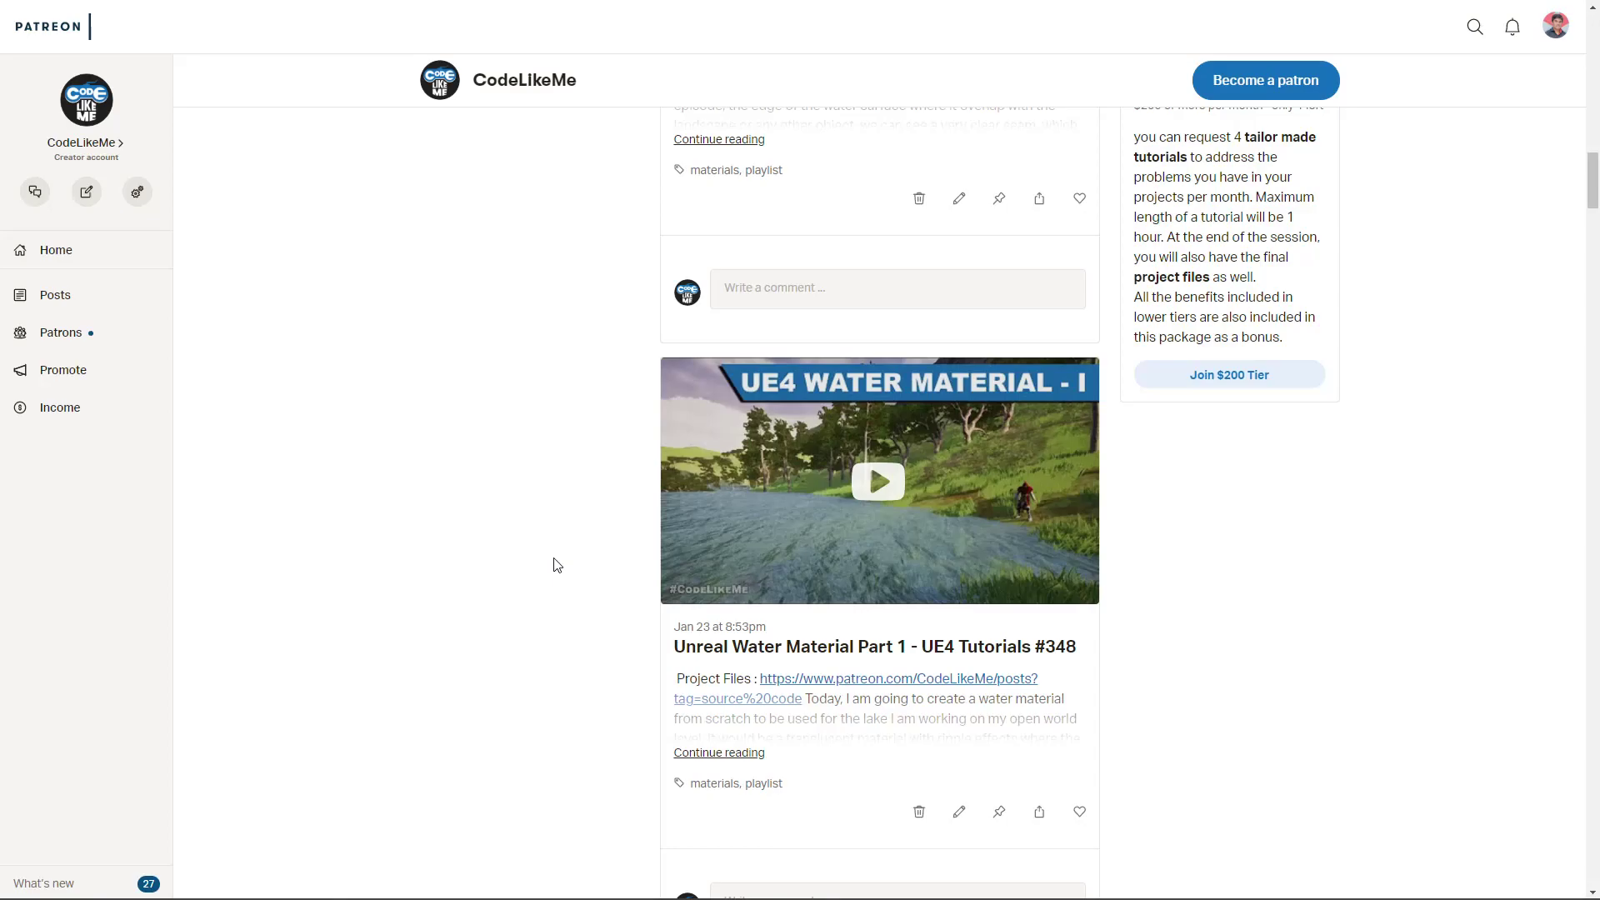
{"action": "scroll", "coordinate": [558, 567], "scroll_direction": "up", "scroll_amount": 6}
{"action": "scroll", "coordinate": [563, 568], "scroll_direction": "up", "scroll_amount": 15}
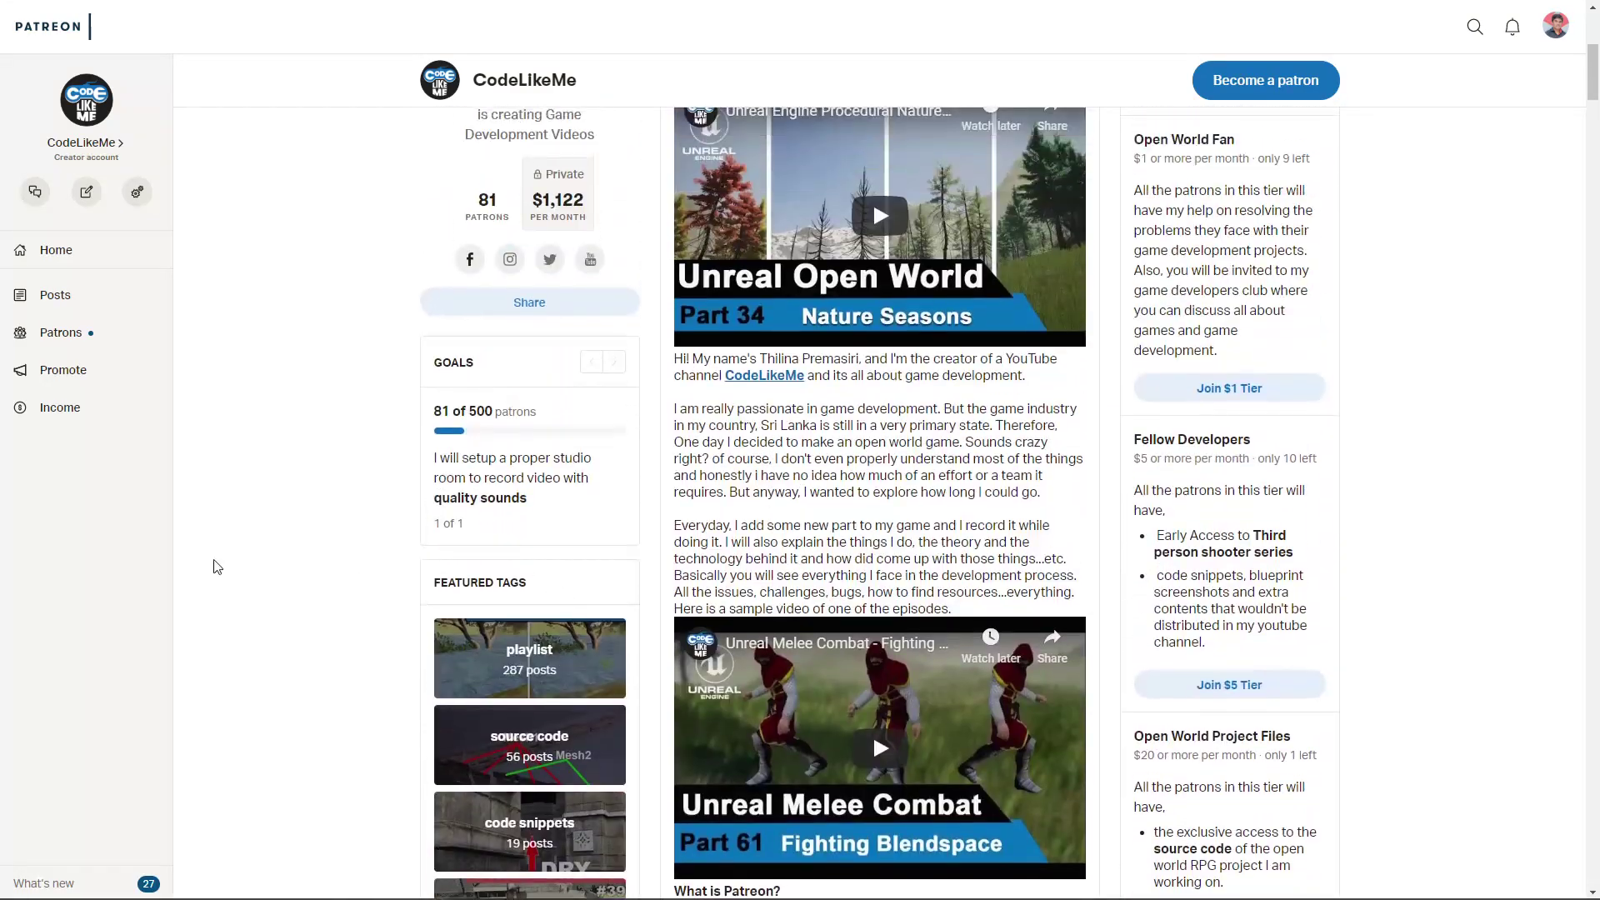